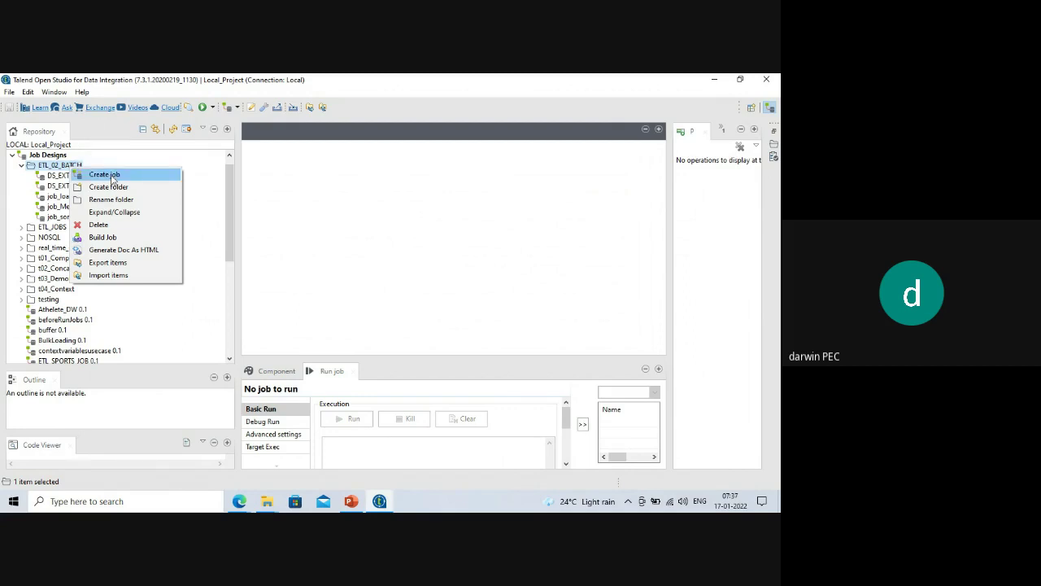
Create a new job named job_tsamplerow inside the ETL_02_BATCH folder.
left_click(112, 178)
type("job")
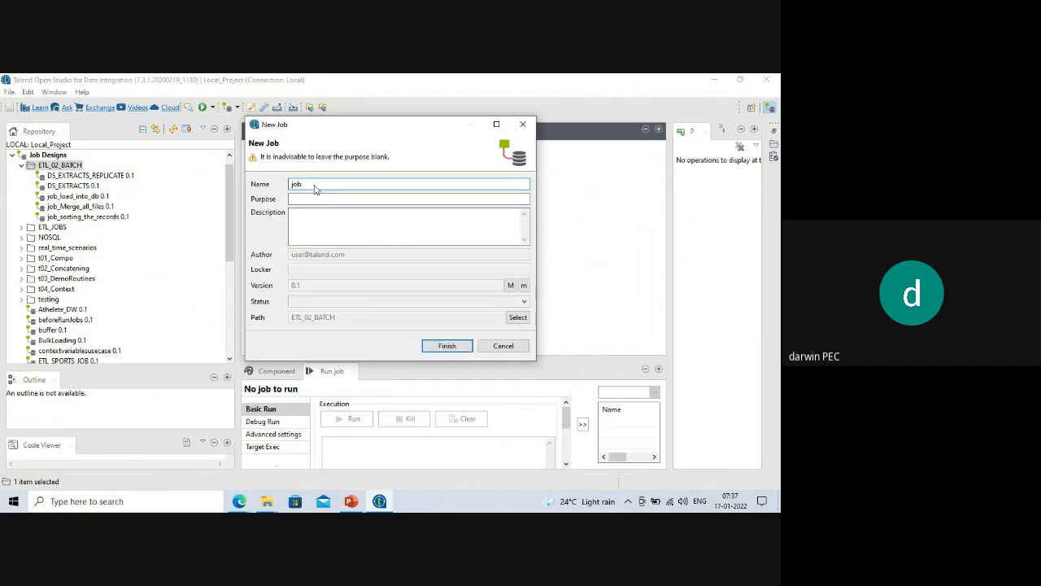
type("_tsamplerow")
left_click(446, 346)
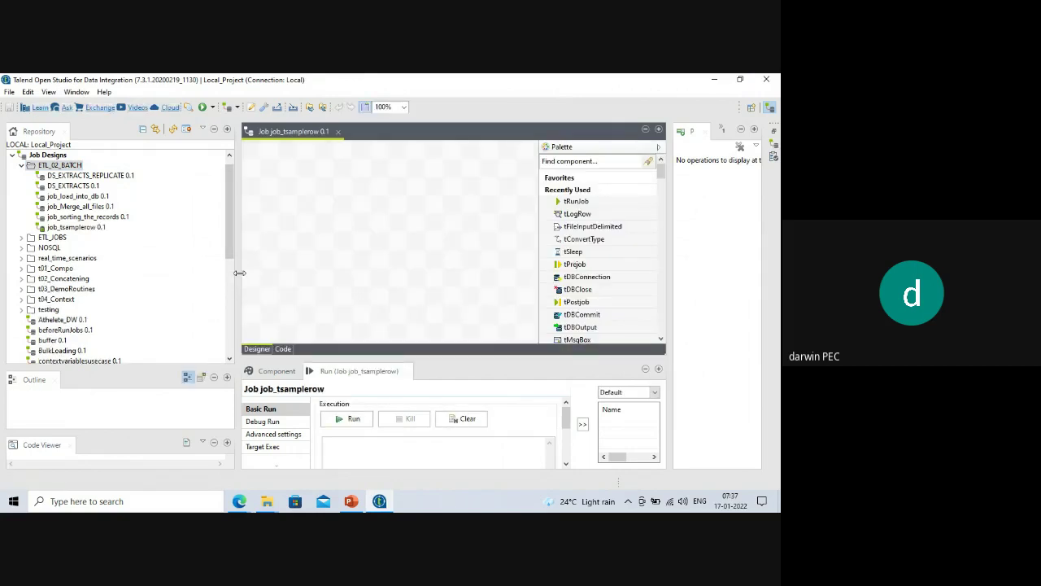
Narrow the Repository pane and make the job design canvas larger.
left_click_drag(238, 273, 165, 280)
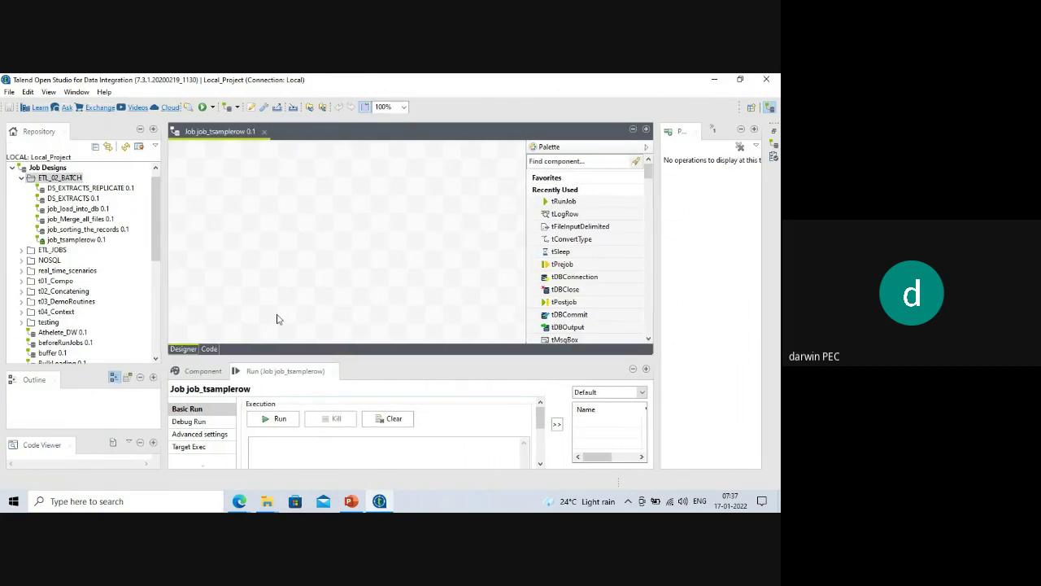
left_click_drag(329, 358, 289, 405)
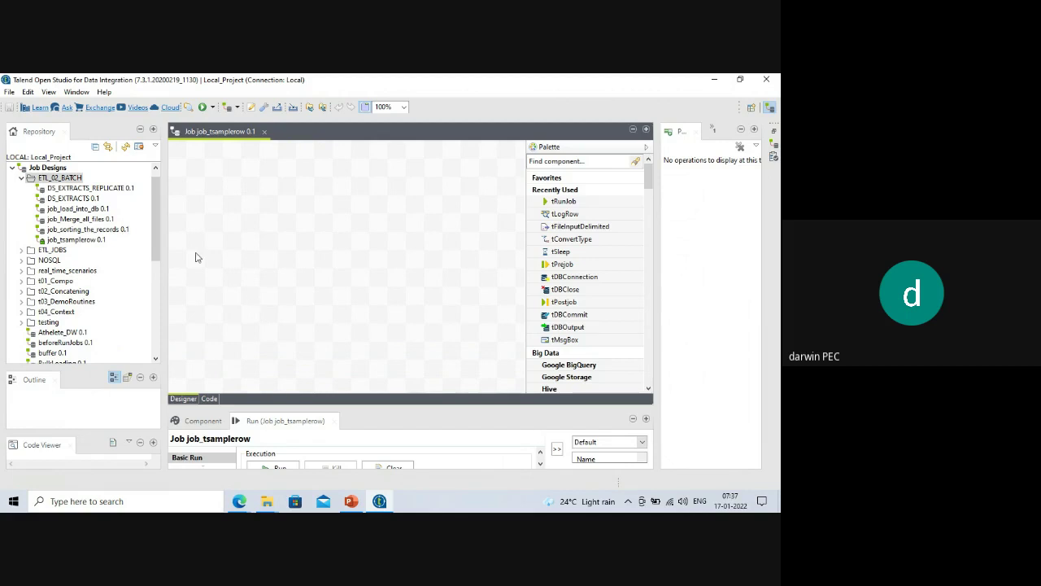
left_click_drag(153, 213, 159, 310)
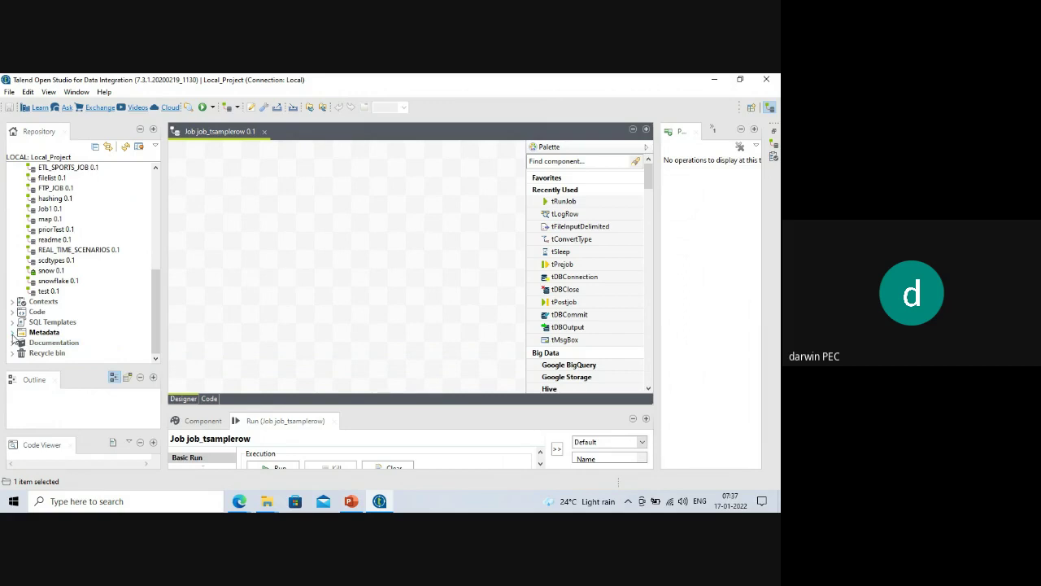
Expand Metadata > File delimited > ETL_02 and drag employee2 onto the canvas.
left_click(13, 334)
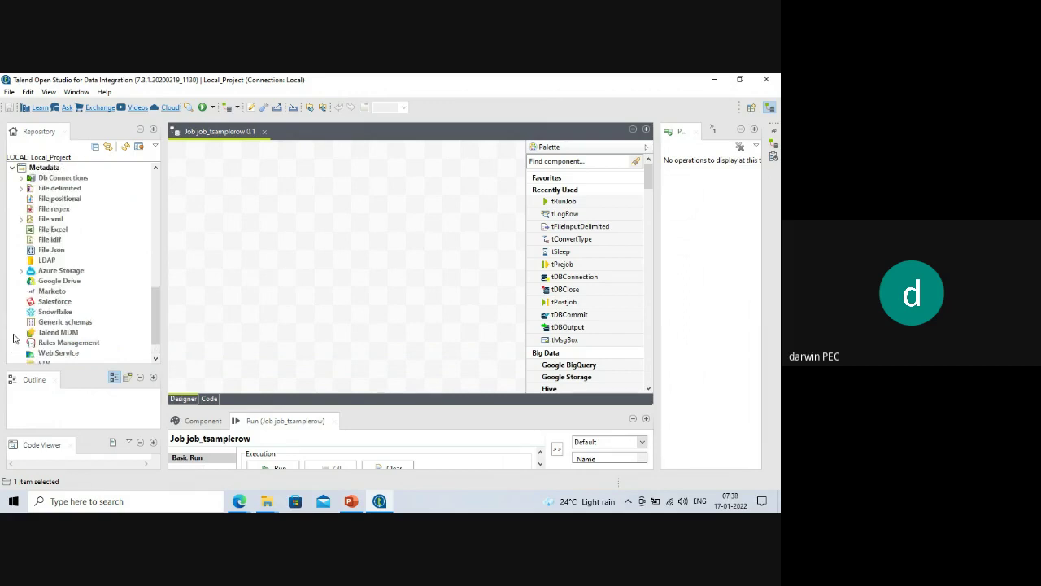
left_click(22, 189)
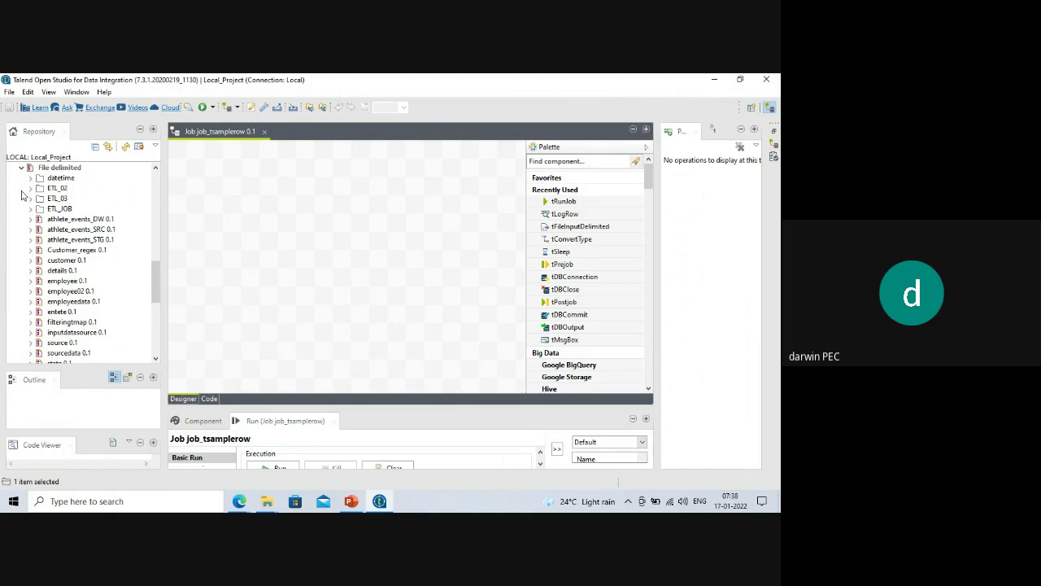
left_click(31, 189)
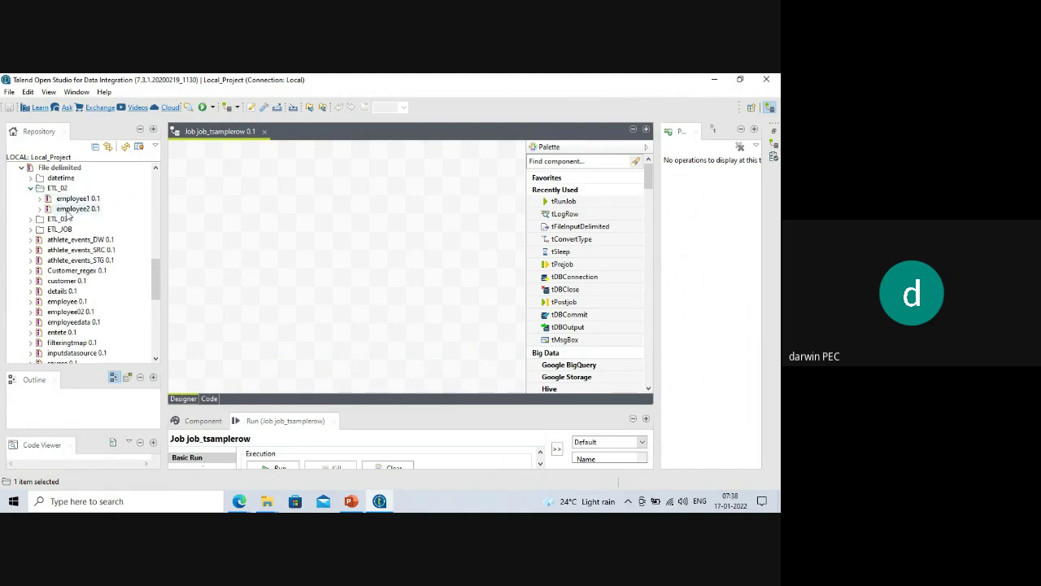
left_click_drag(70, 210, 241, 211)
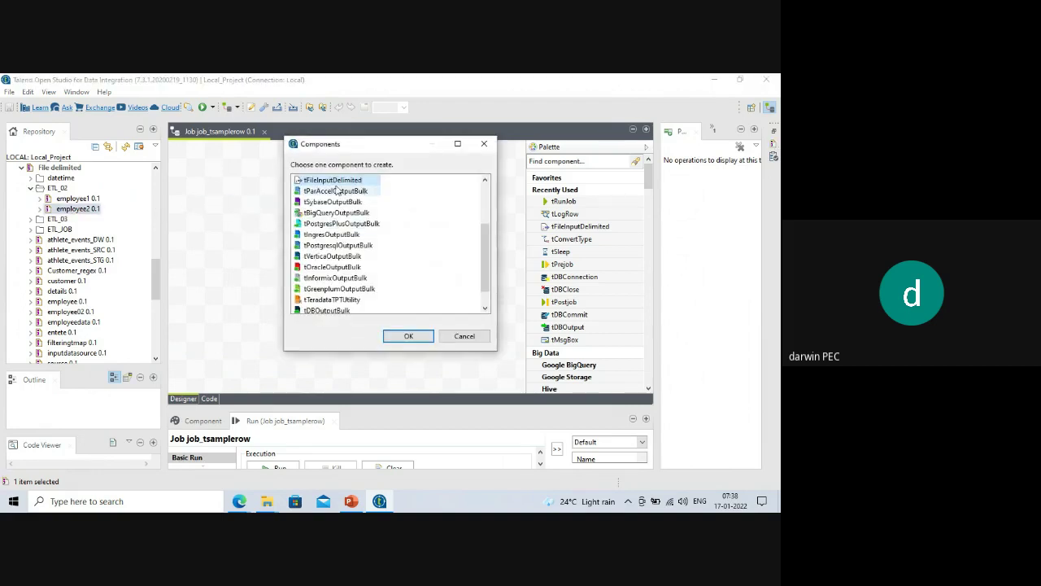
Add employee2 as a tFileInputDelimited component and place a tSampleRow component beside it.
left_click(409, 336)
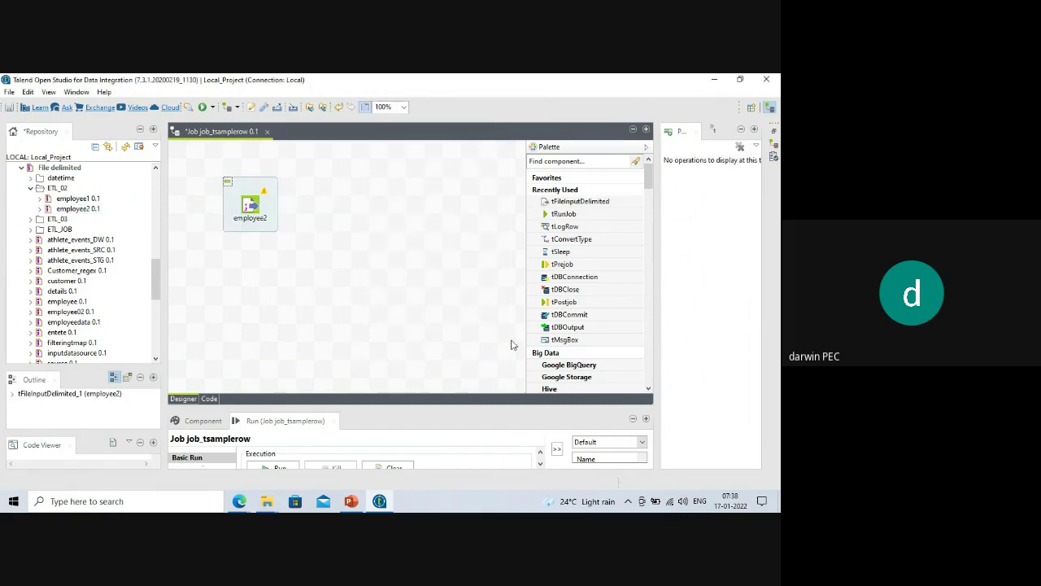
left_click_drag(164, 267, 115, 290)
type("t")
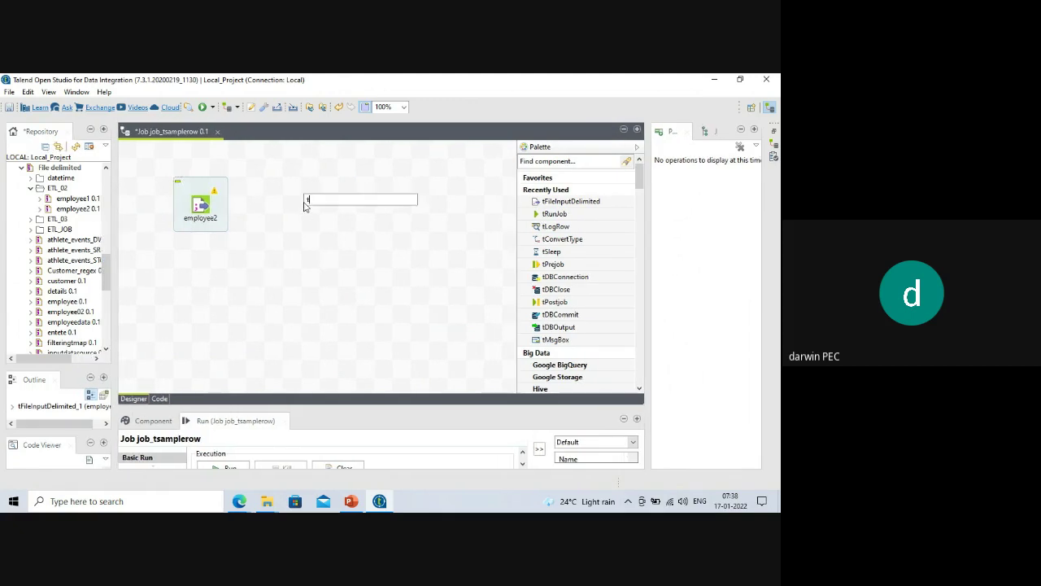
type("sample")
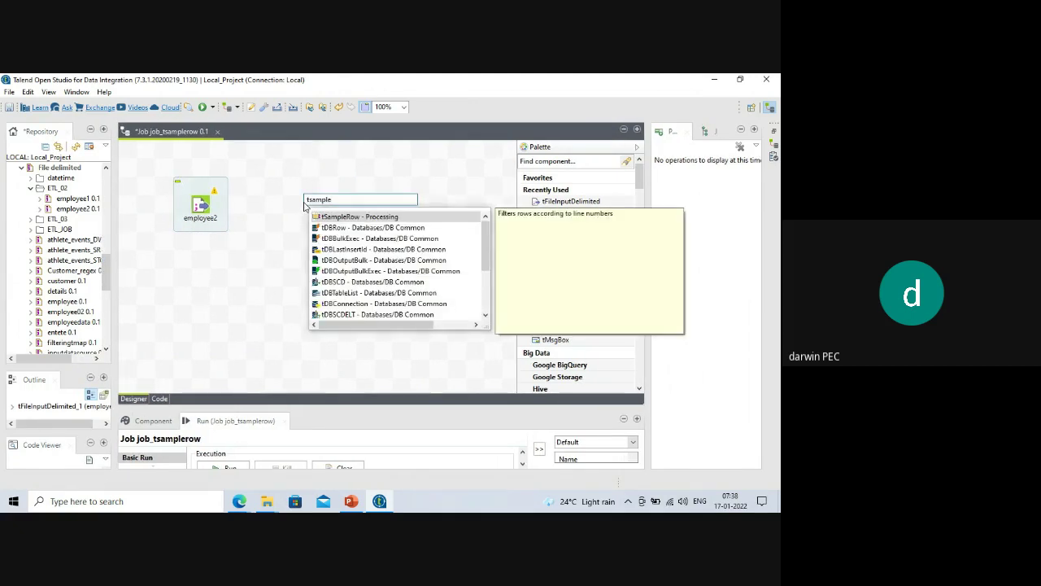
key("Return")
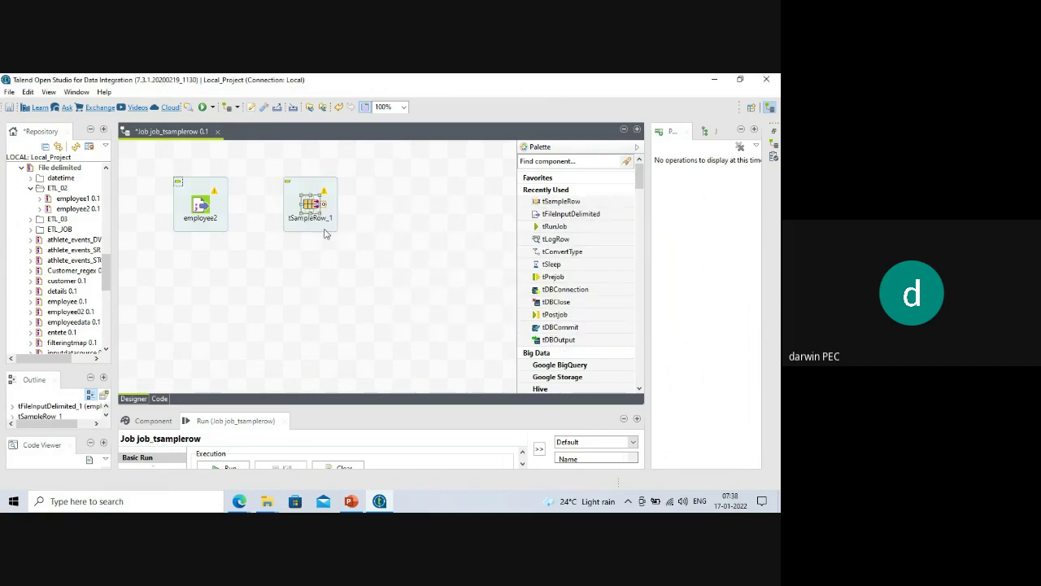
Connect employee2 to tSampleRow_1 with a Main row link (row1).
right_click(198, 205)
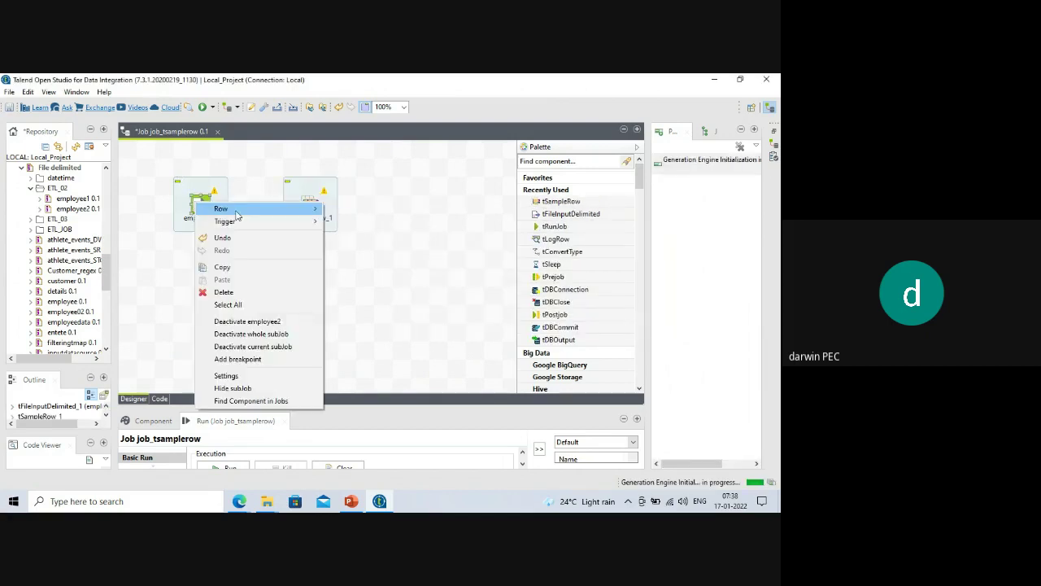
mouse_move(220, 209)
left_click(350, 209)
left_click(305, 208)
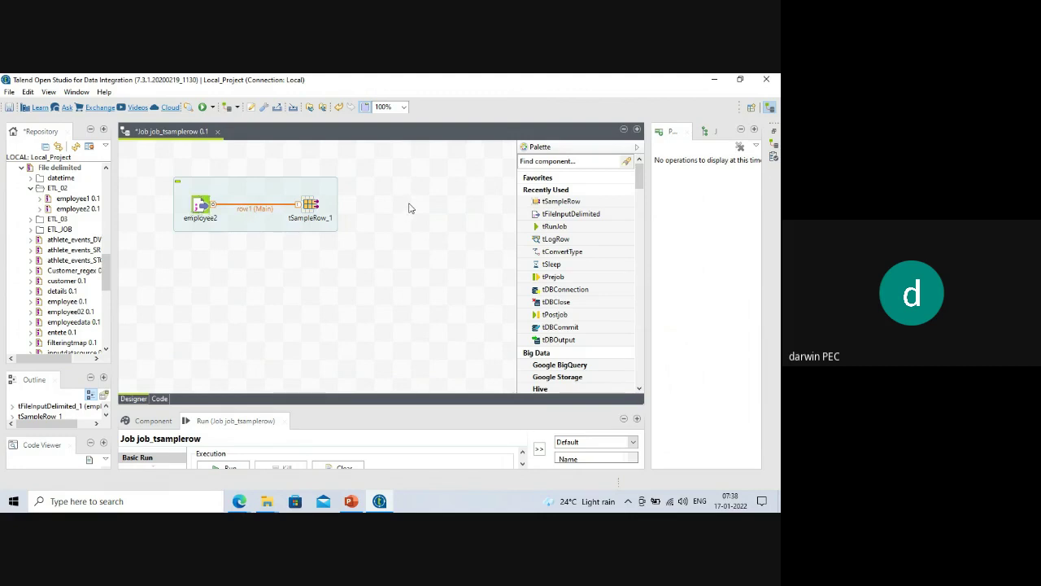
type("tlogrow")
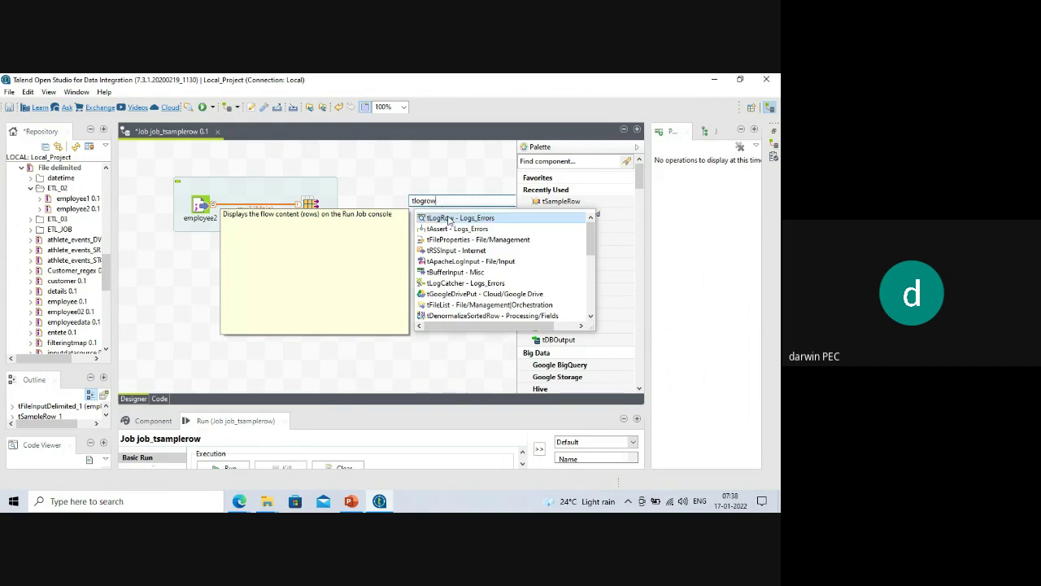
Place tLogRow_1 right of tSampleRow_1 and link them with a Main row (row2).
double_click(446, 218)
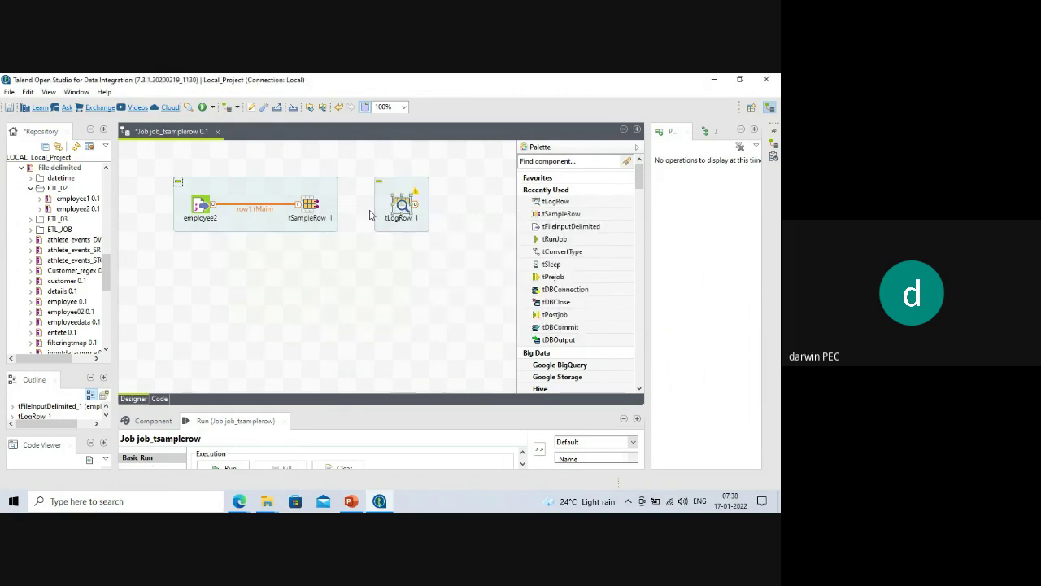
left_click_drag(402, 207, 438, 207)
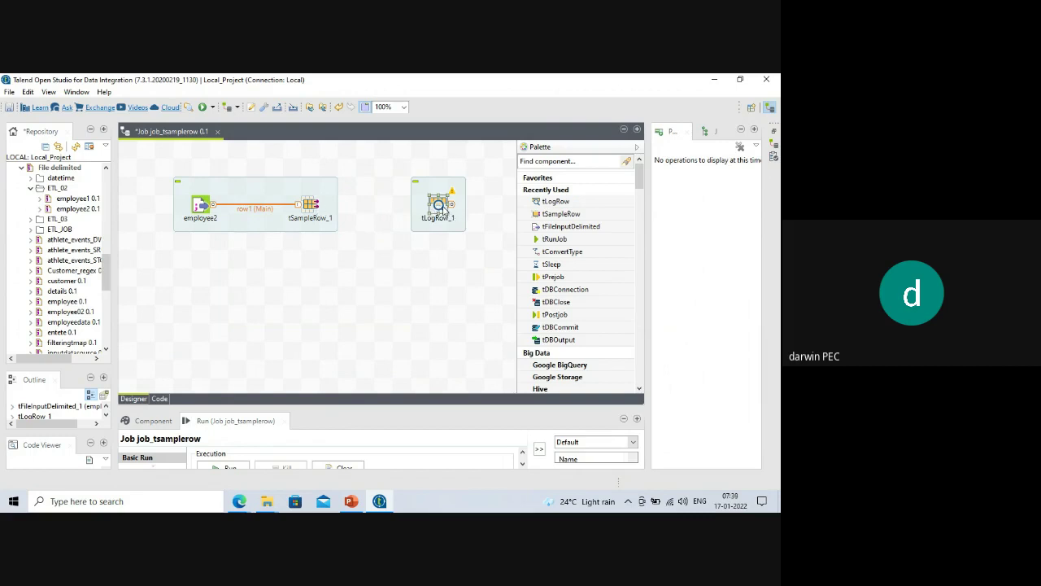
left_click(315, 209)
right_click(316, 208)
mouse_move(399, 212)
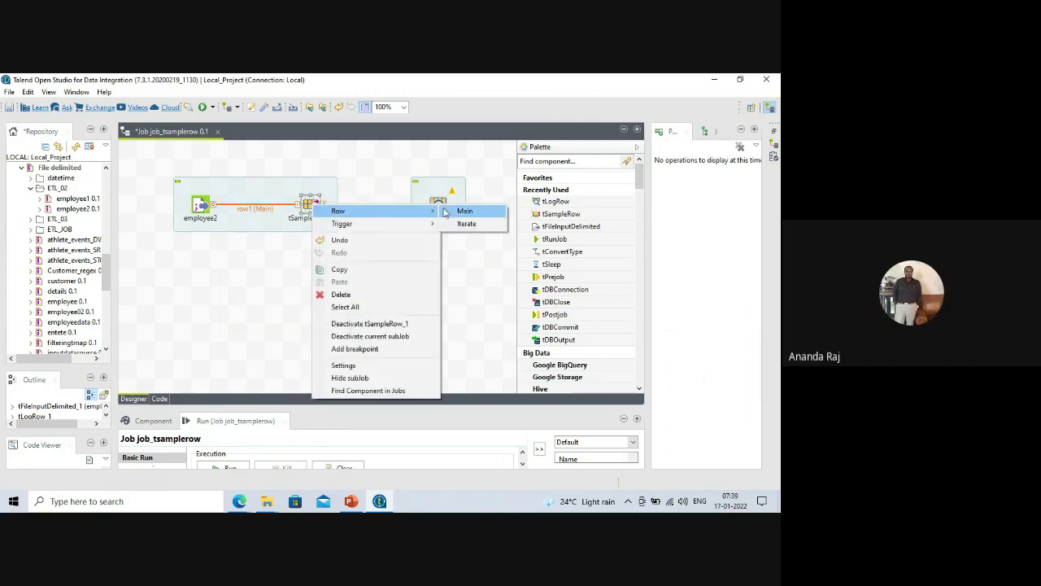
left_click(460, 212)
left_click(437, 206)
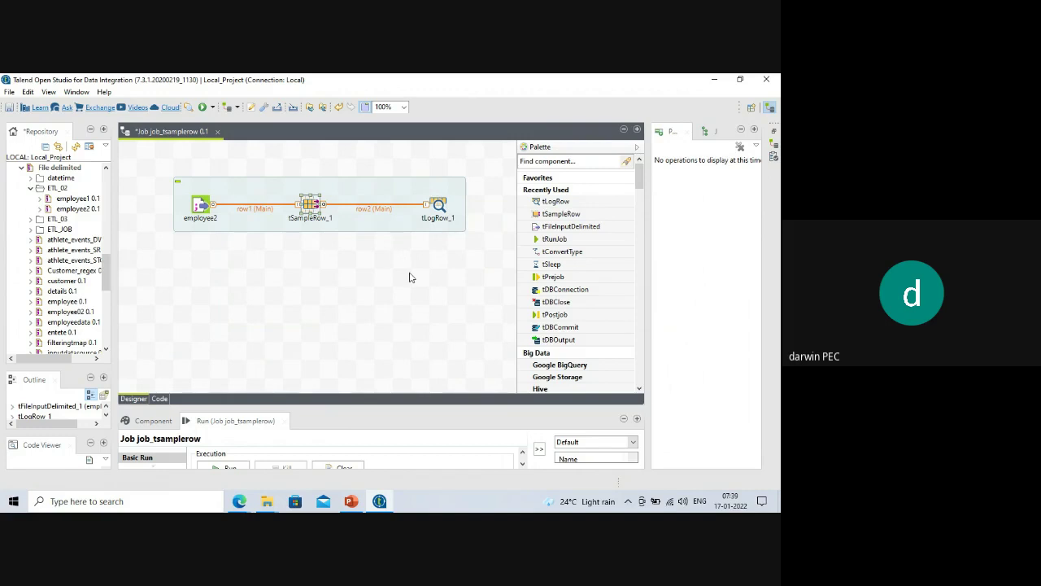
Select tLogRow_1 and drag the Run panel's divider upward to enlarge it.
left_click(438, 206)
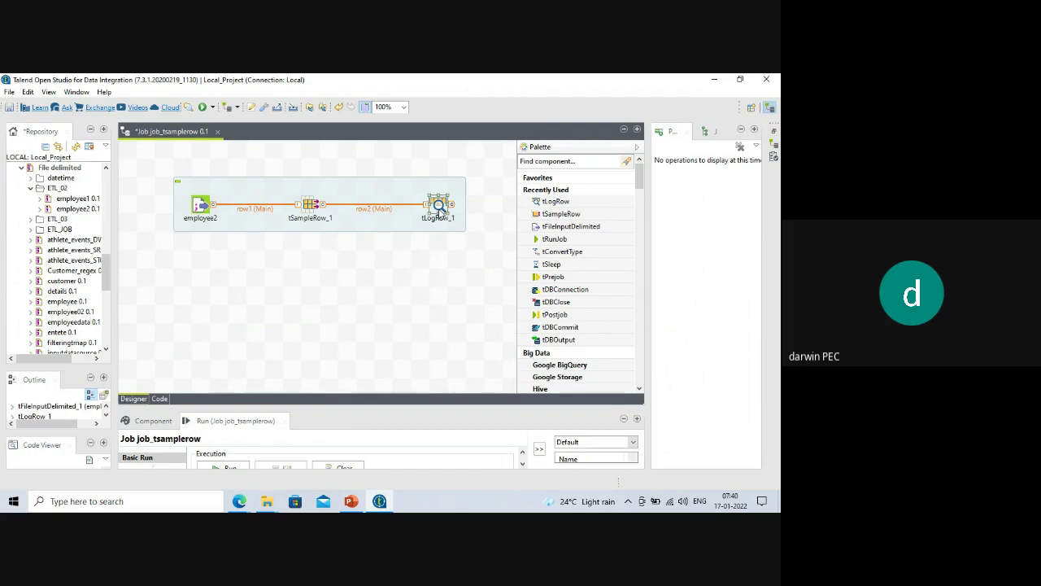
left_click_drag(349, 407, 352, 352)
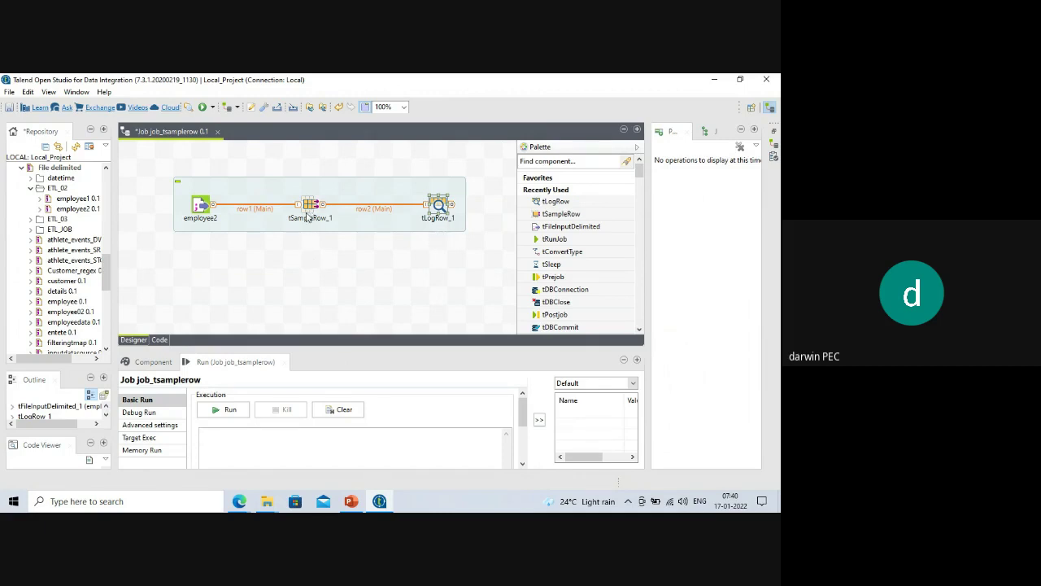
Open tSampleRow_1's component settings and its Edit schema dialog.
left_click_drag(329, 346, 323, 286)
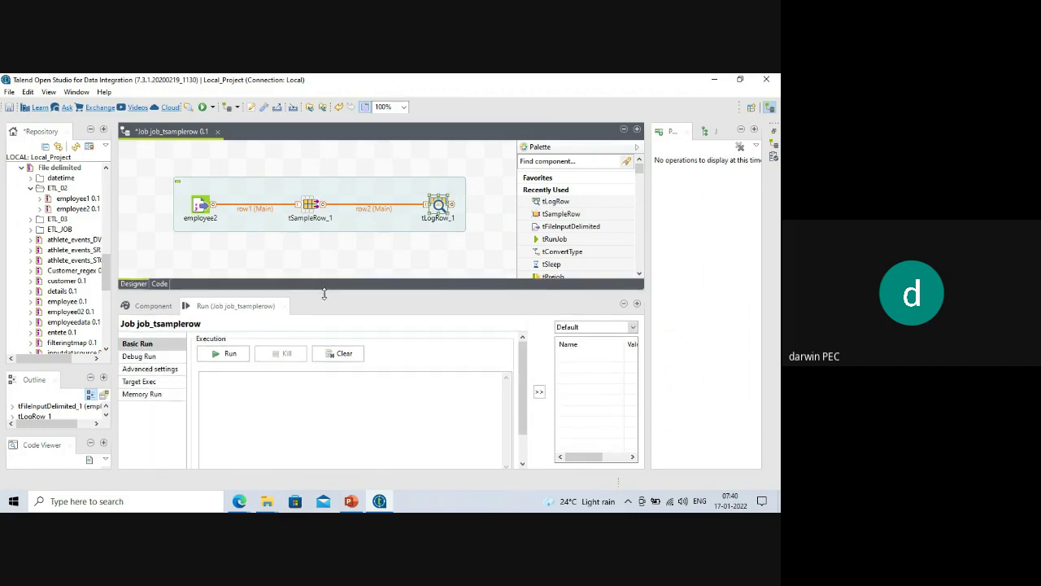
double_click(310, 208)
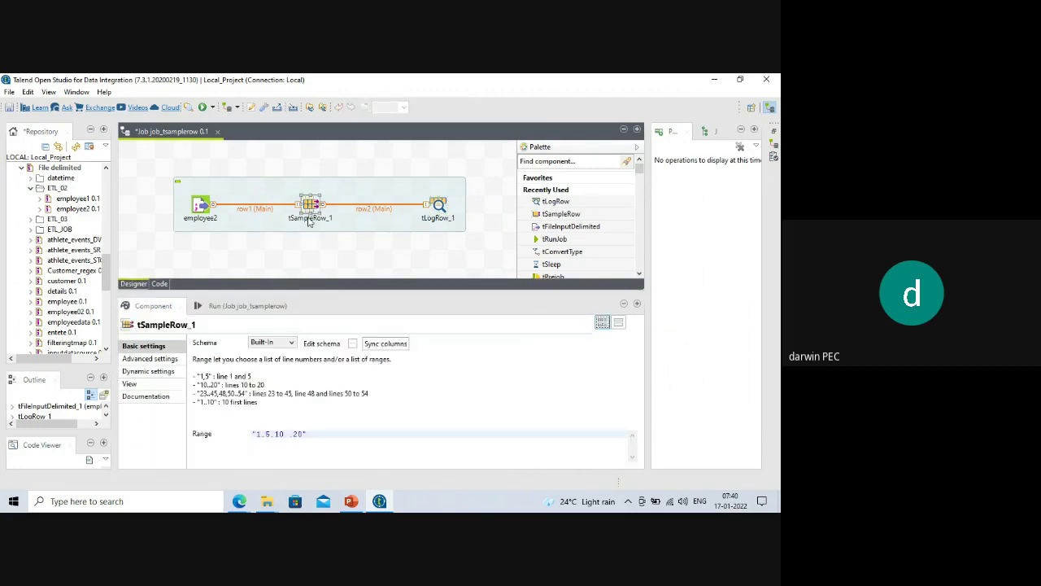
left_click_drag(323, 289, 317, 247)
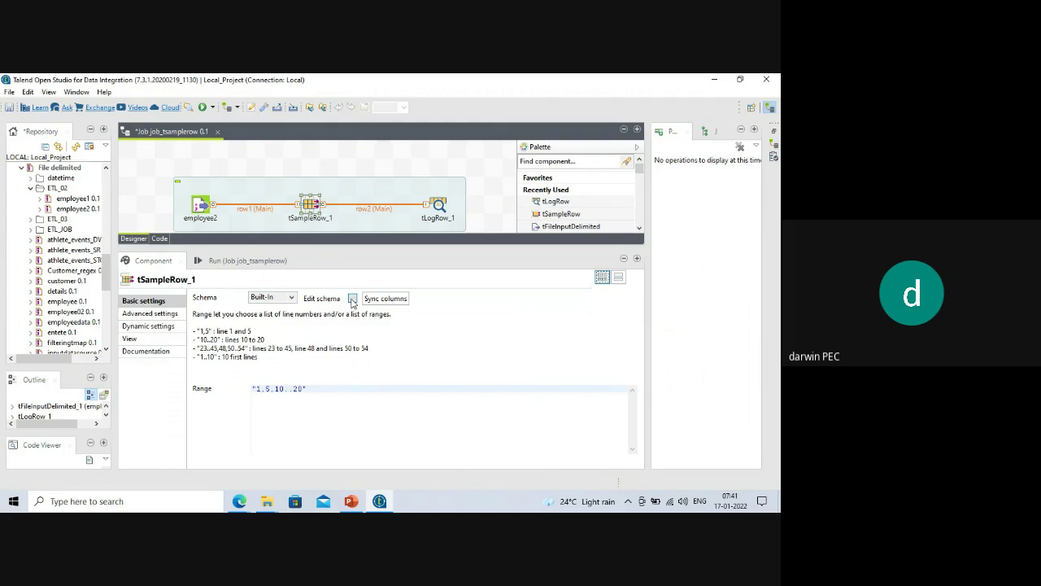
left_click(352, 298)
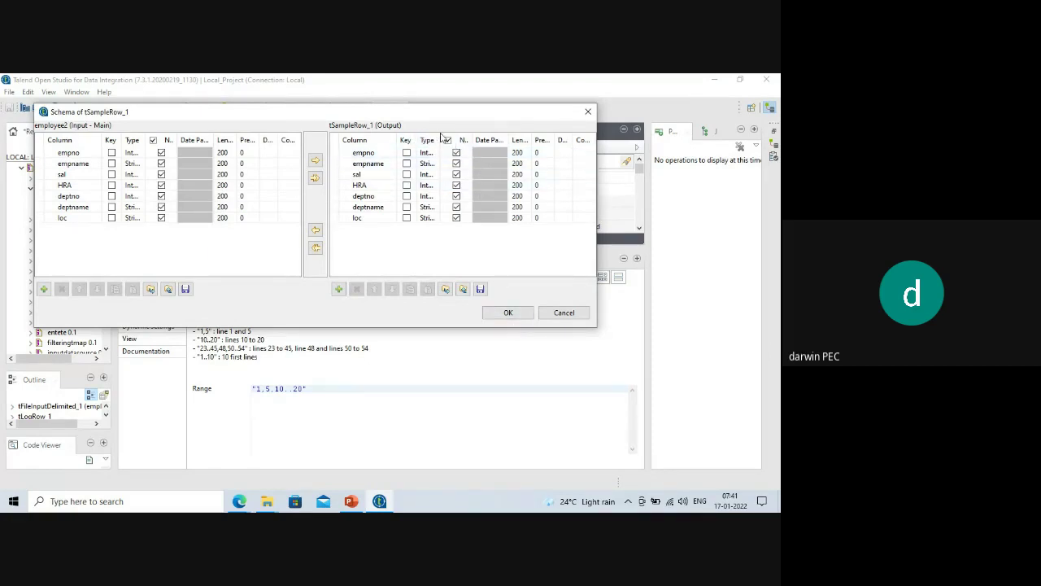
Confirm tSampleRow_1's seven-column output schema and sync columns with employee2's input.
left_click_drag(443, 138, 482, 139)
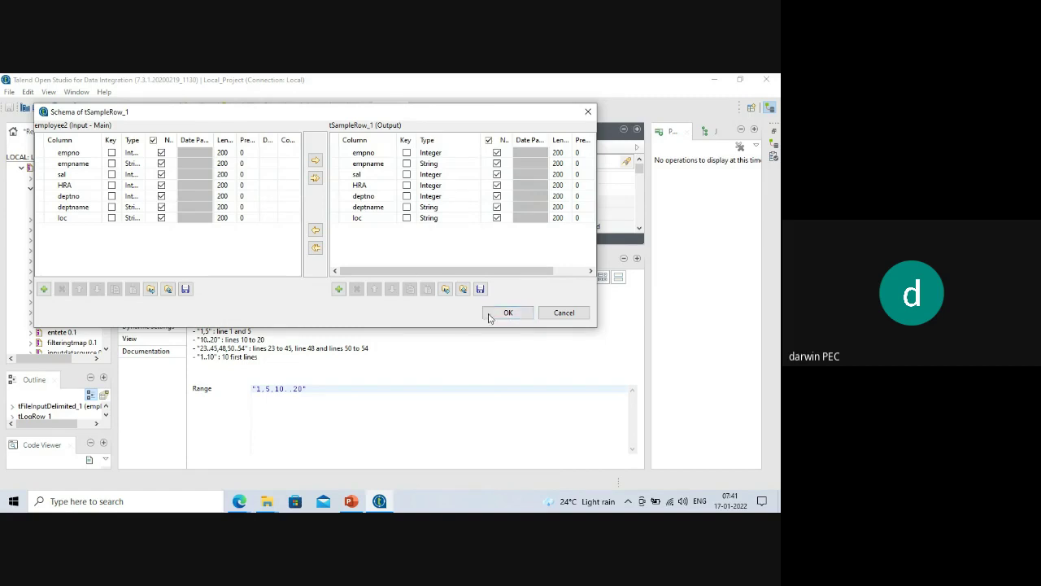
left_click(505, 315)
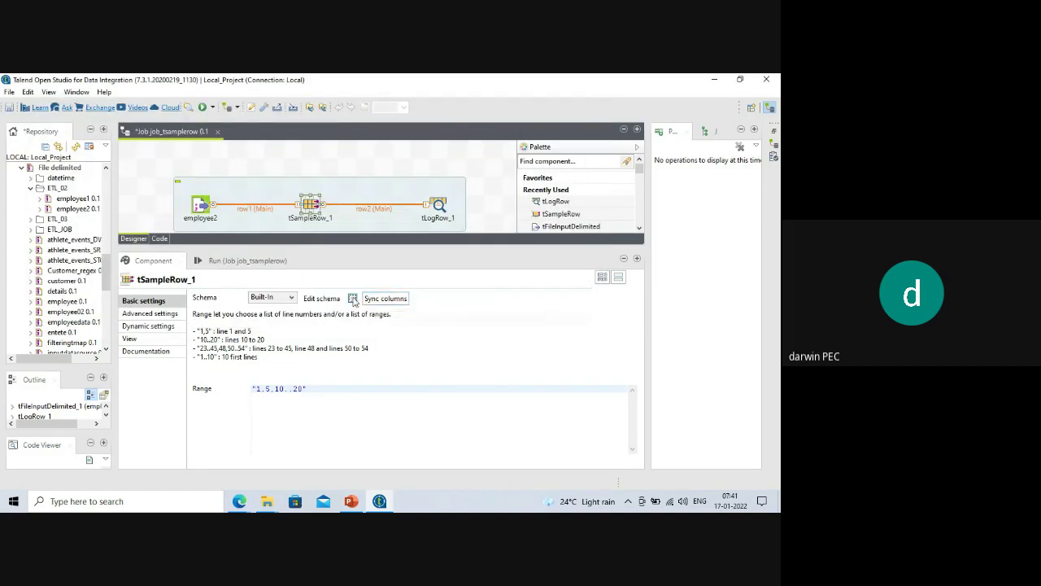
left_click(352, 297)
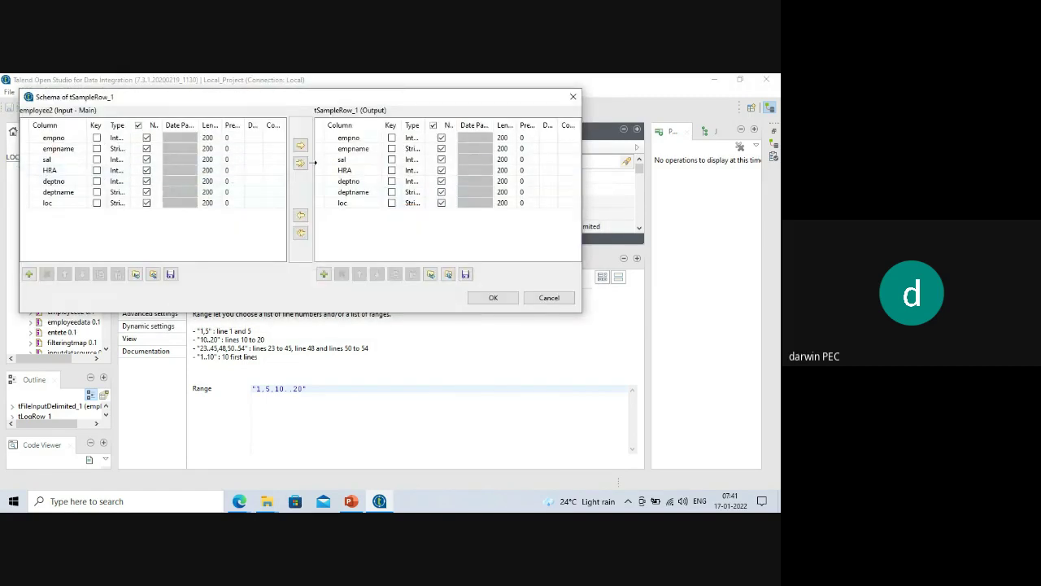
left_click(492, 298)
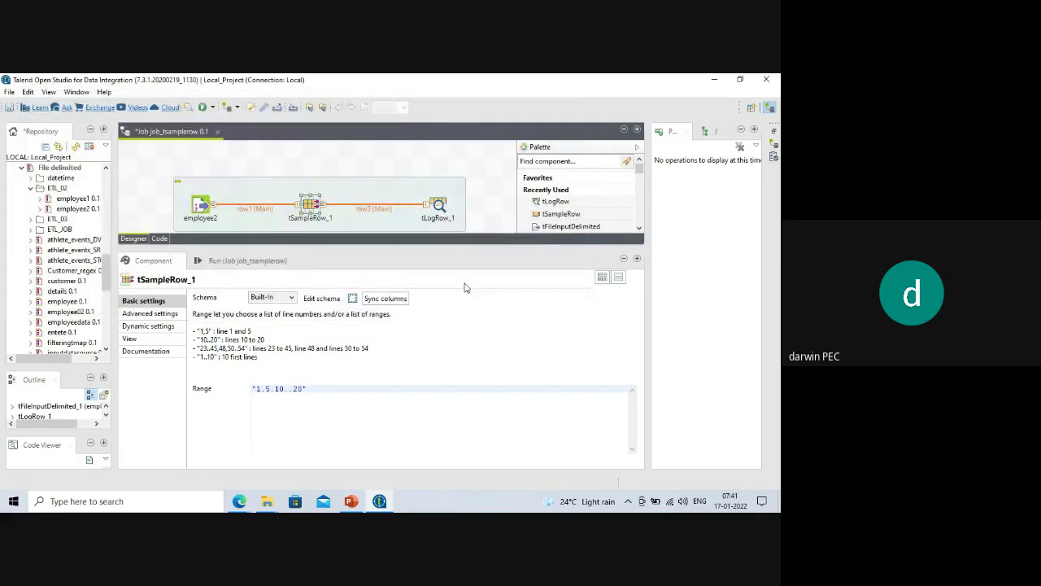
left_click(353, 299)
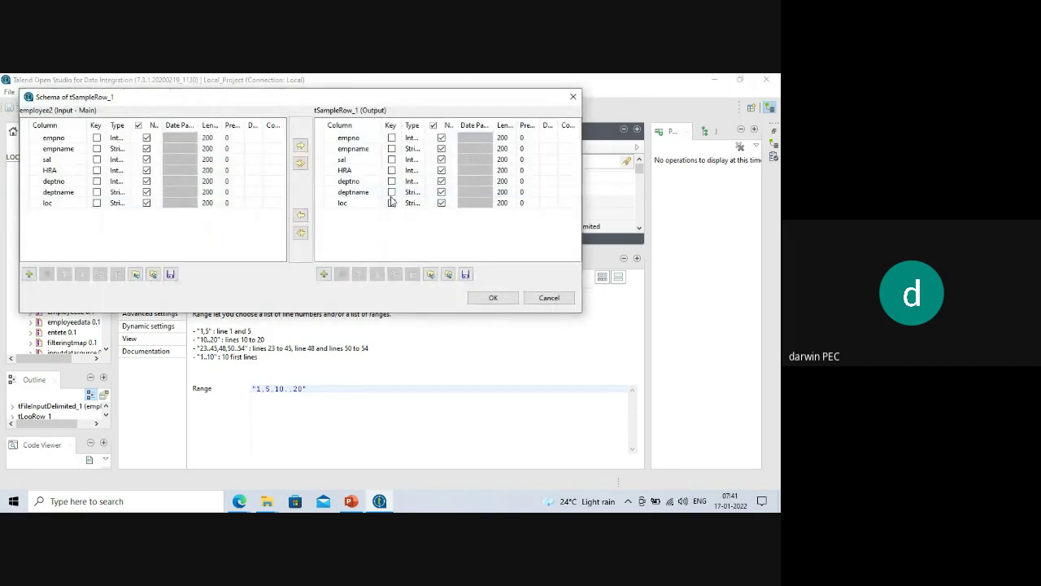
left_click(492, 297)
left_click(386, 297)
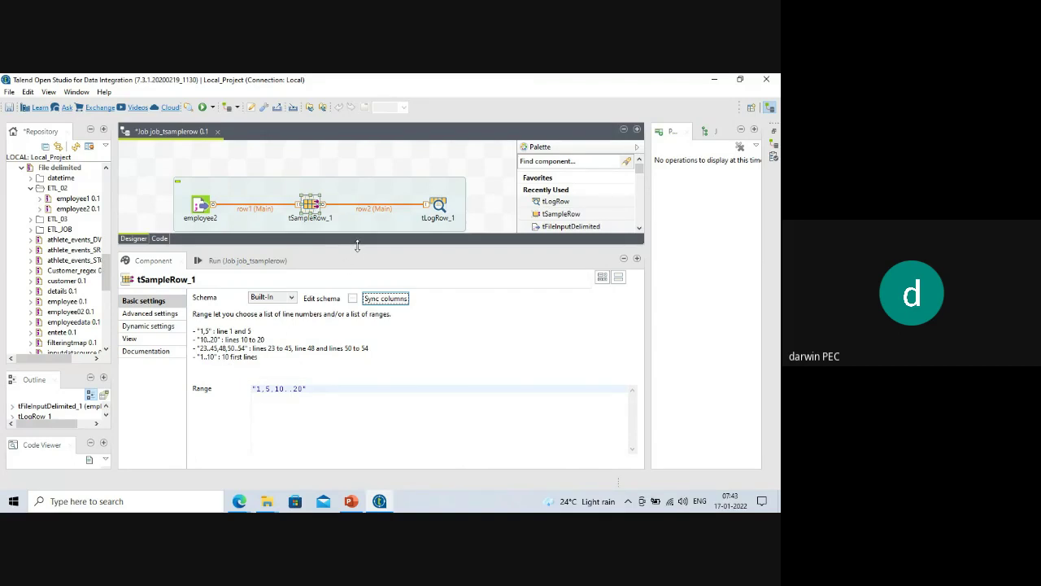
left_click_drag(360, 248, 360, 277)
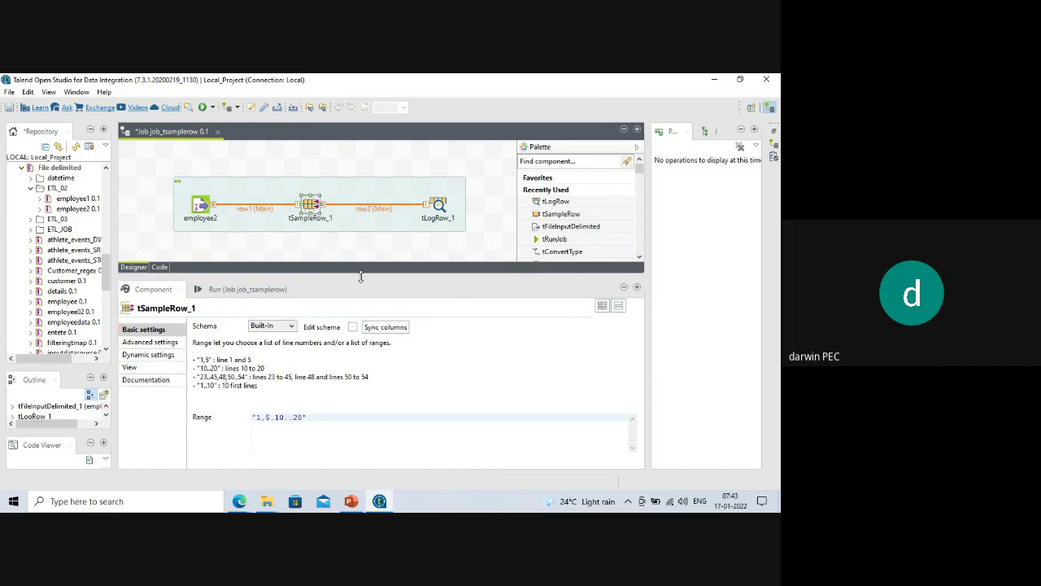
left_click_drag(361, 278, 365, 268)
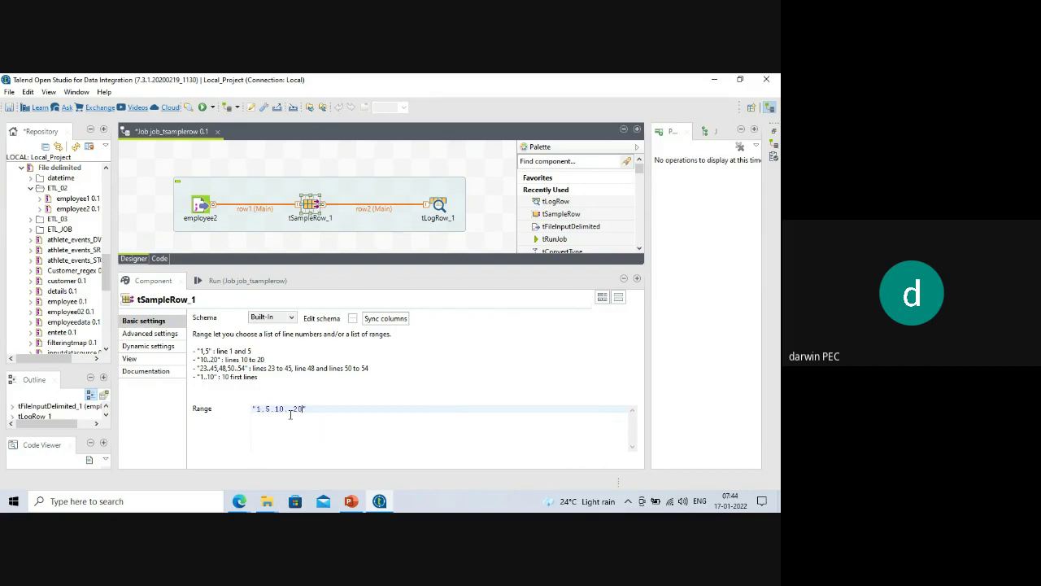
Edit the tSampleRow_1 Range from "1,5,10..20" to "1..5,10,20".
left_click(265, 409)
key("BackSpace")
type(",")
key("BackSpace")
type("..")
key("BackSpace")
key("BackSpace")
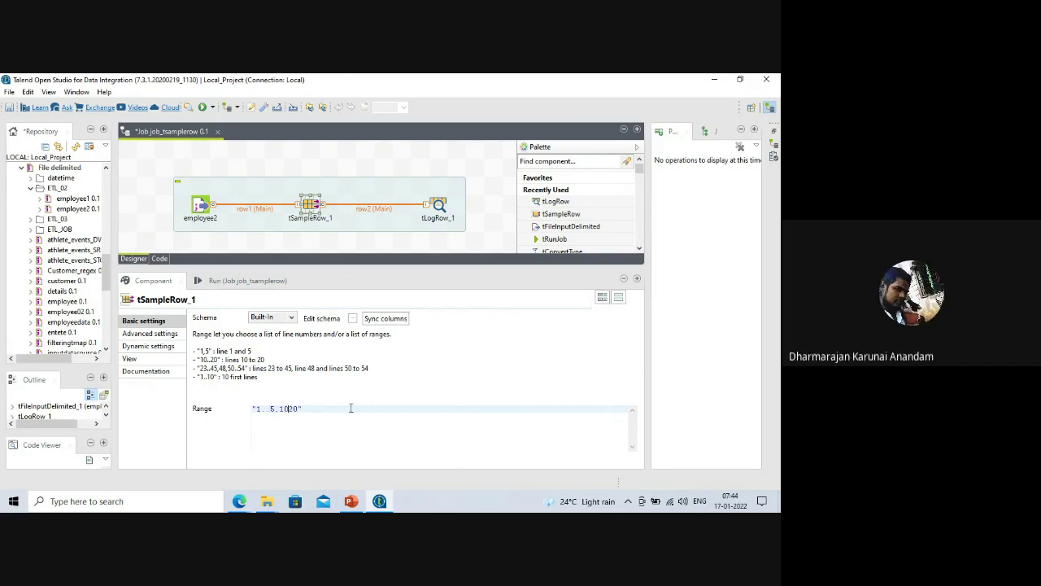
type(",")
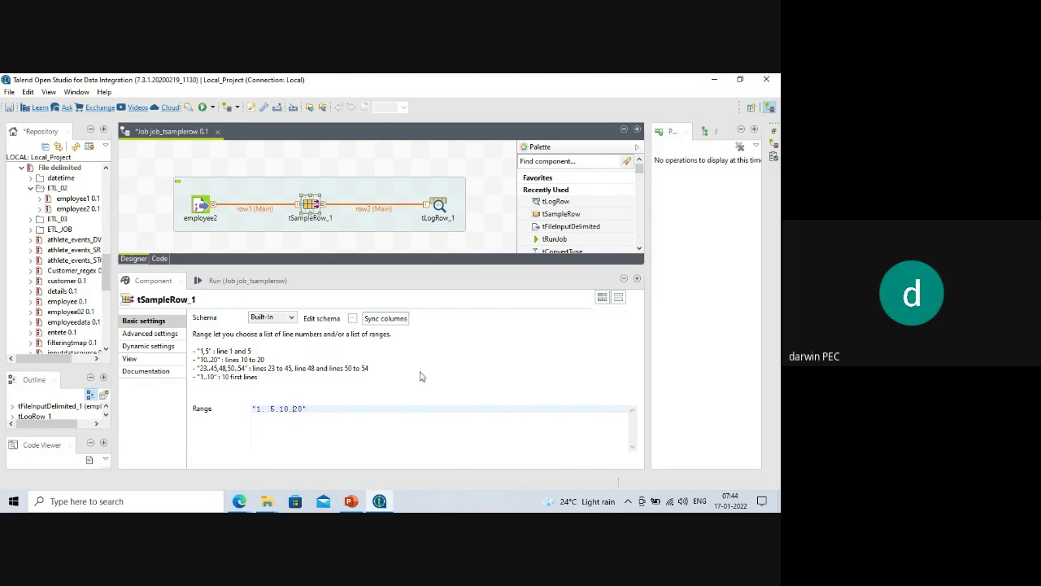
left_click(256, 408)
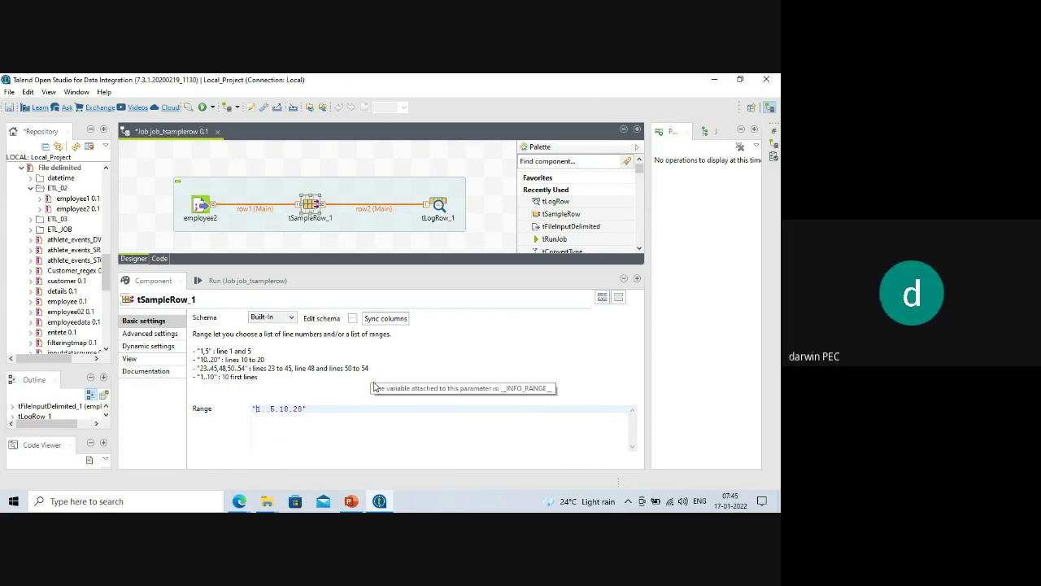
Run job_tsamplerow and check the 7 sampled rows out of 200 in the console.
left_click_drag(330, 268, 333, 209)
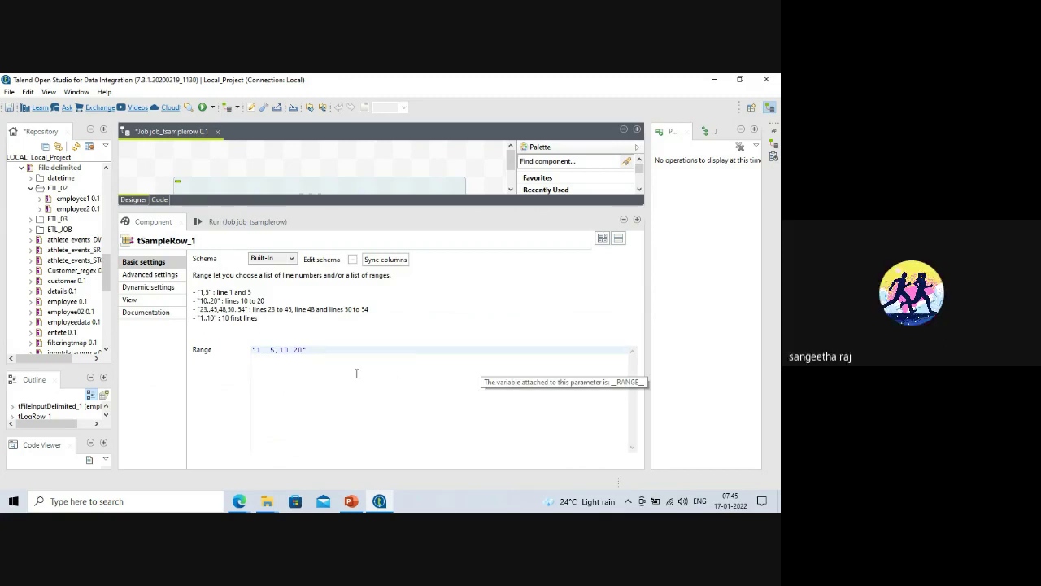
left_click_drag(357, 208, 356, 272)
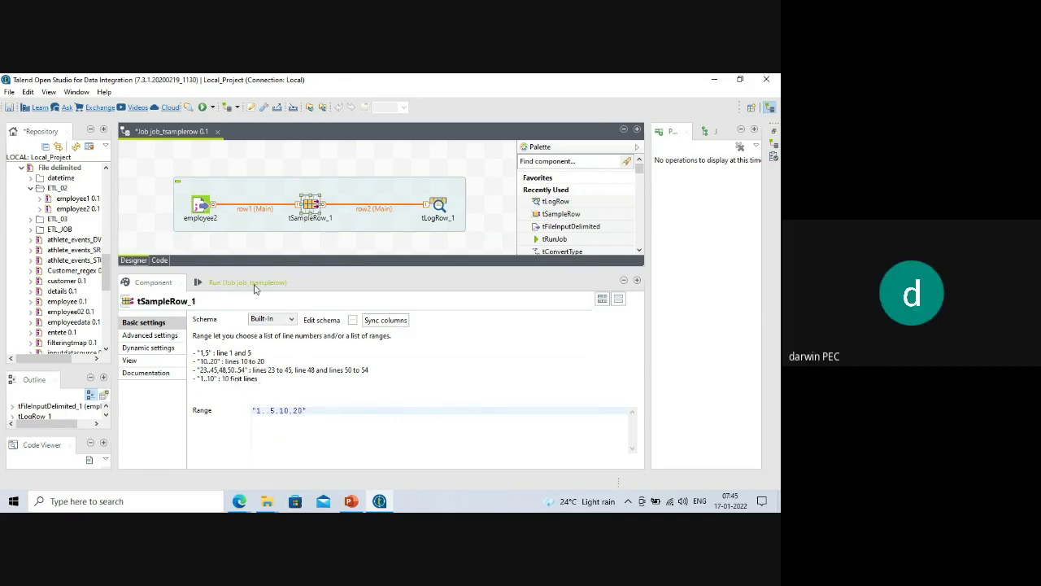
left_click(254, 285)
left_click(153, 283)
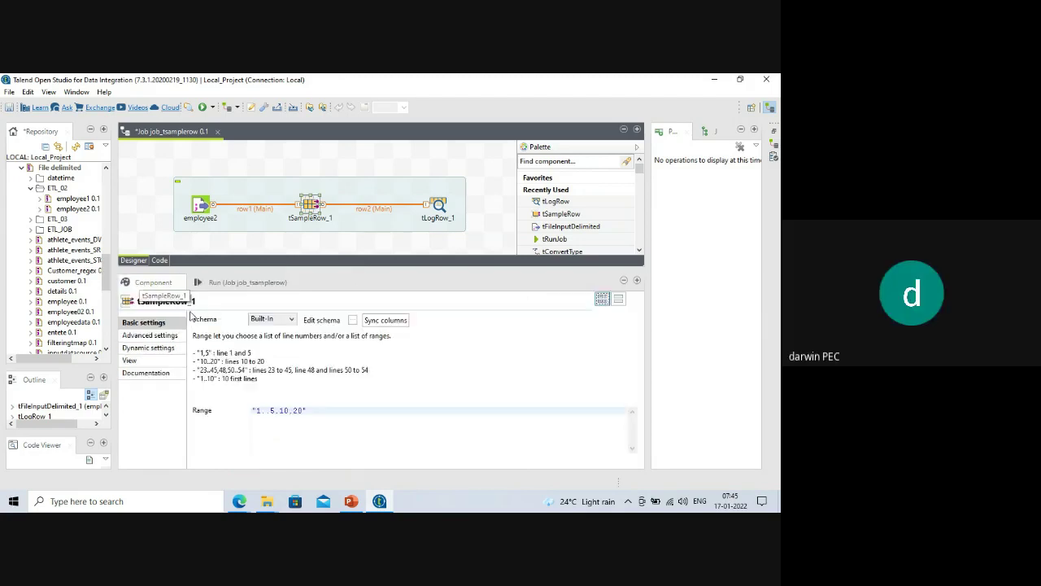
left_click(245, 282)
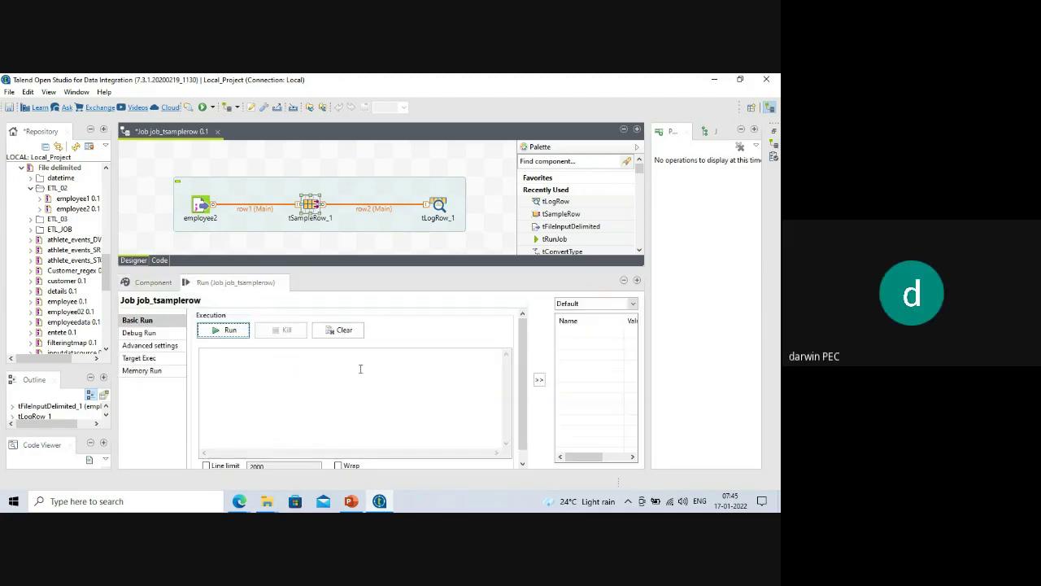
left_click(226, 330)
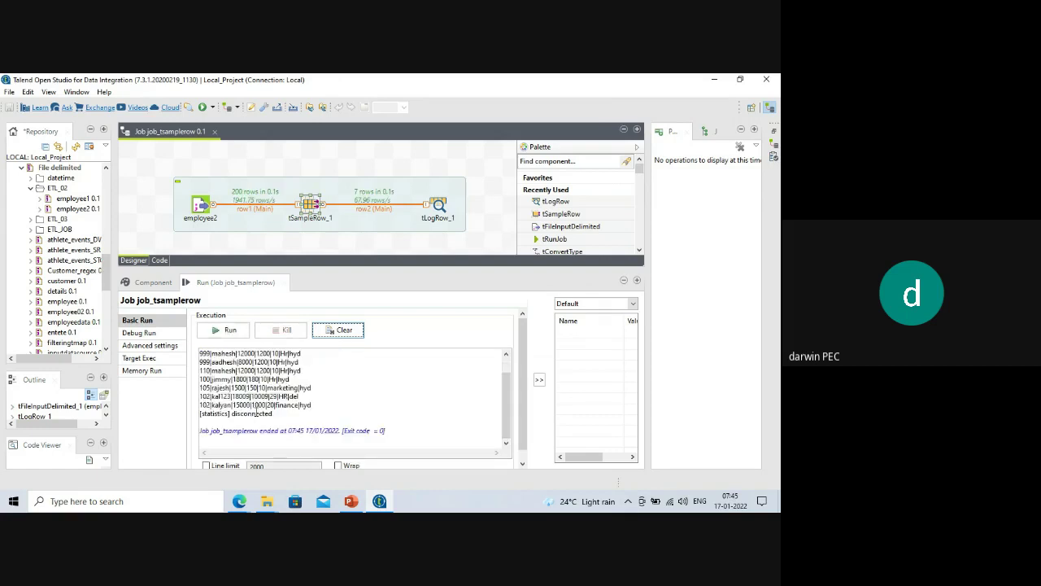
scroll(321, 400, "up", 1)
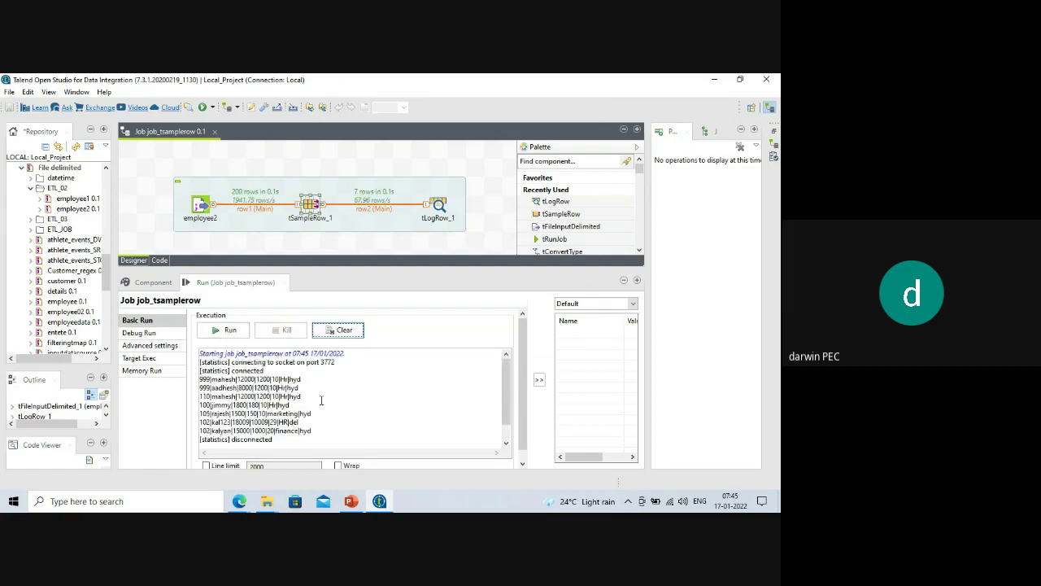
Switch tLogRow_1 to Table mode, then clear the console and rerun the job.
left_click(436, 206)
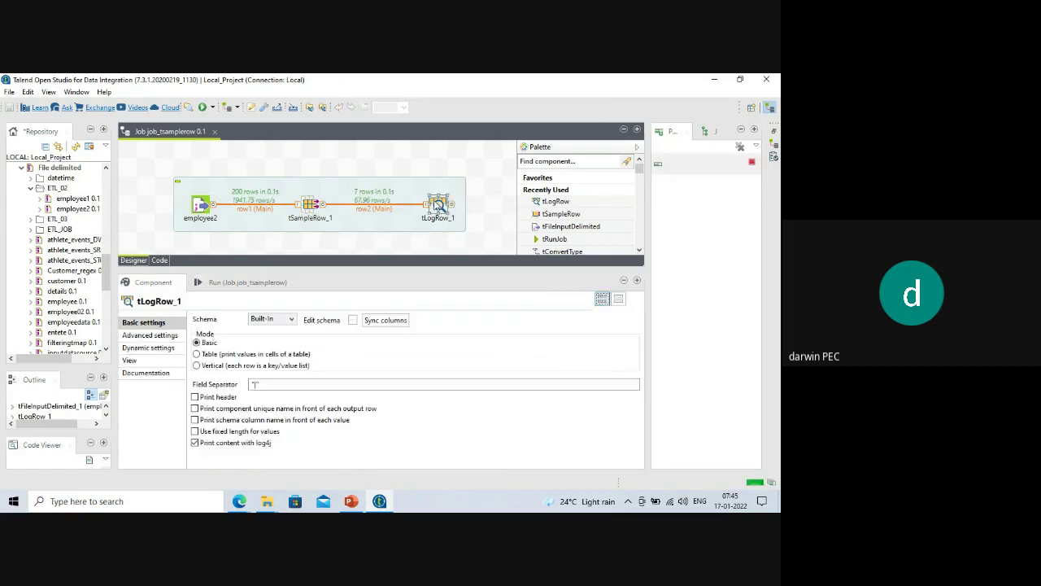
left_click(196, 355)
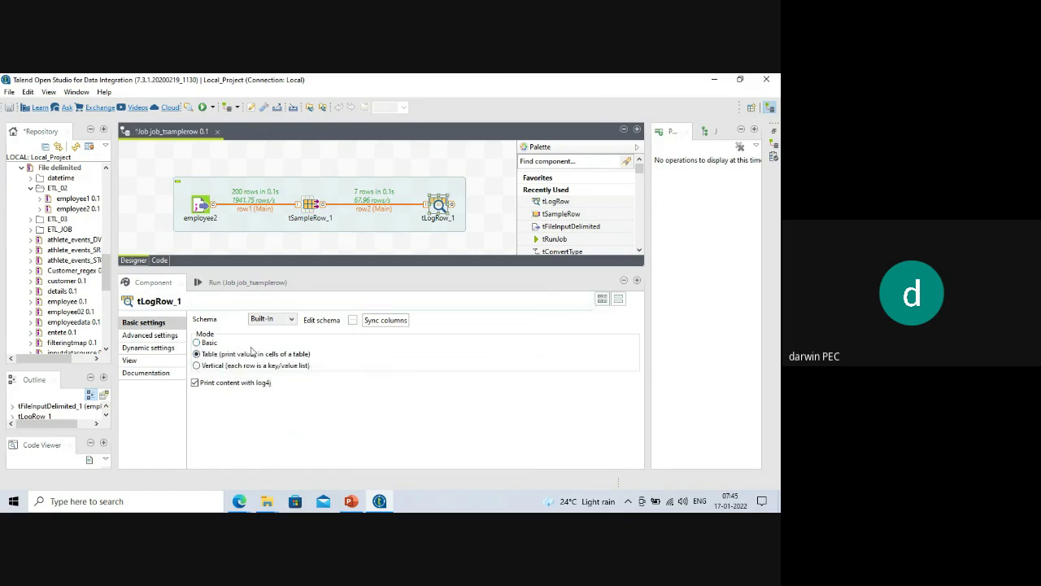
left_click(232, 283)
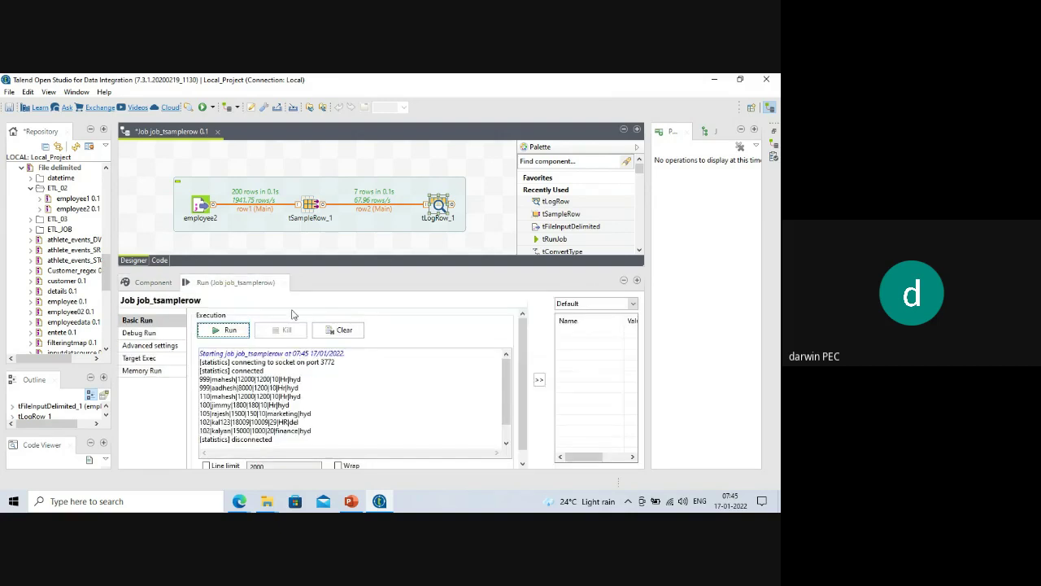
left_click(323, 328)
left_click(228, 329)
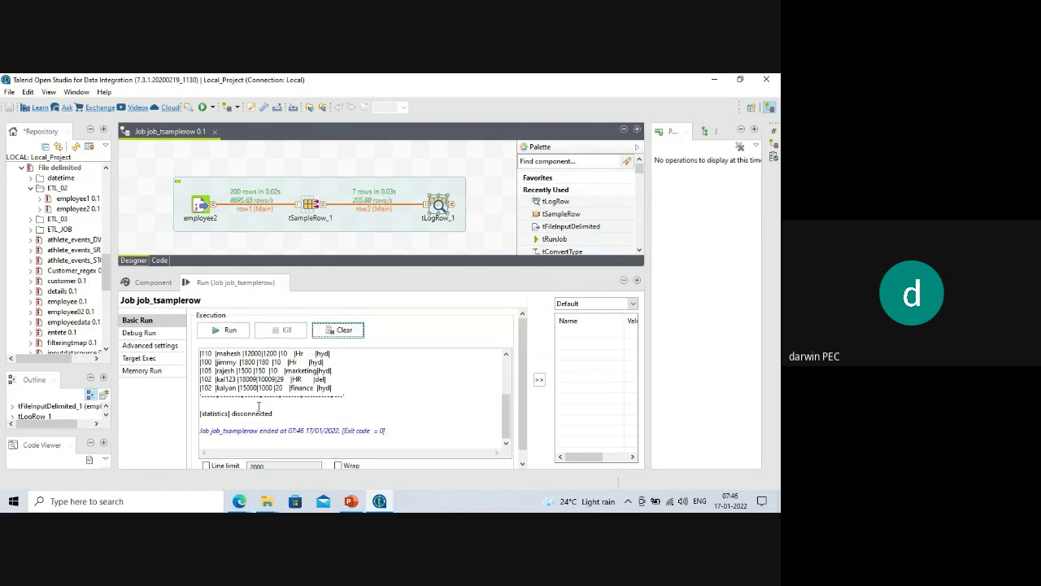
scroll(330, 443, "down", 2)
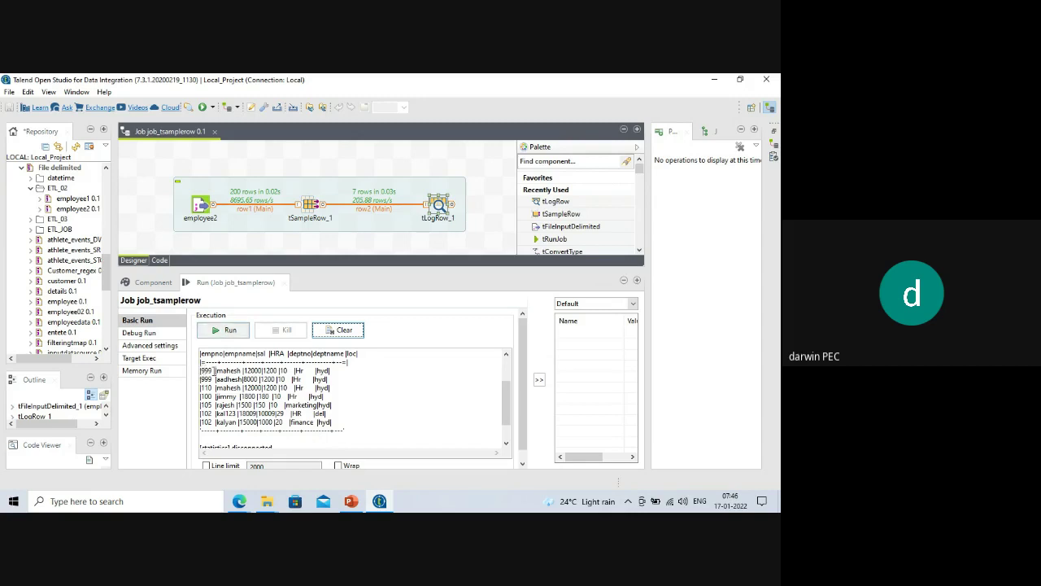
Change tSampleRow_1's range to 1..5 after checking the last run's output.
double_click(310, 206)
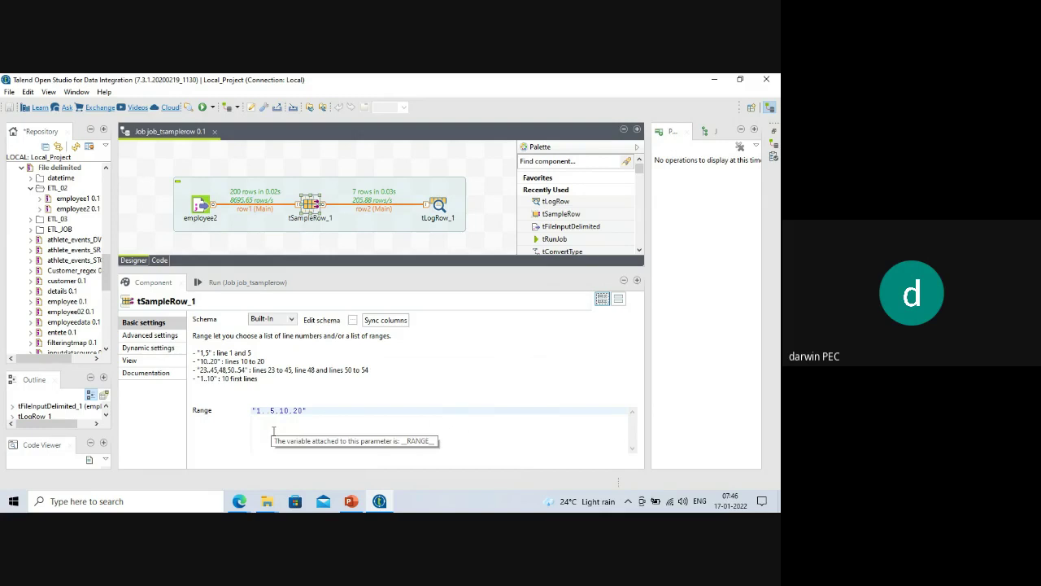
left_click(236, 282)
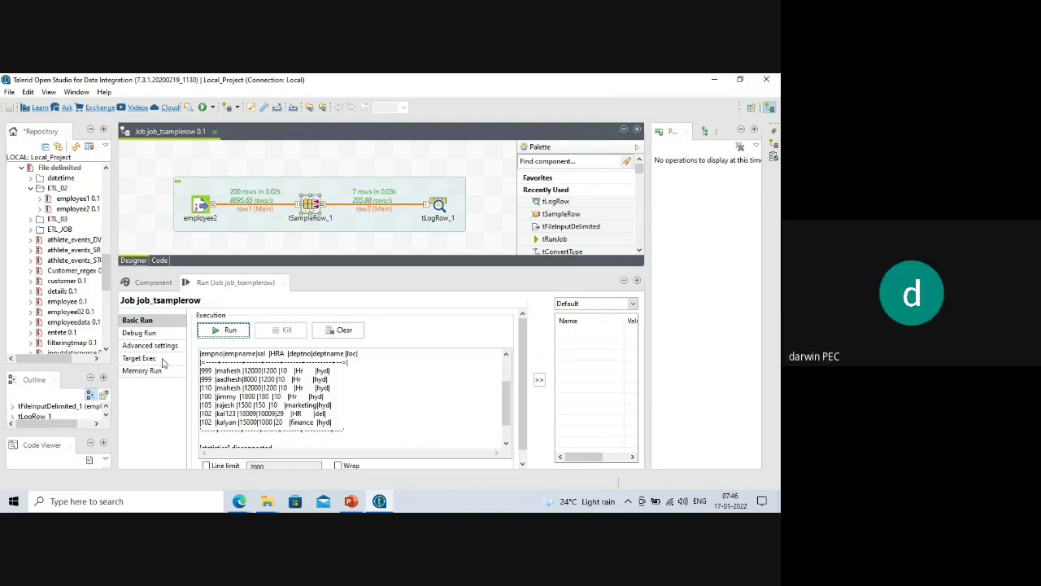
double_click(308, 206)
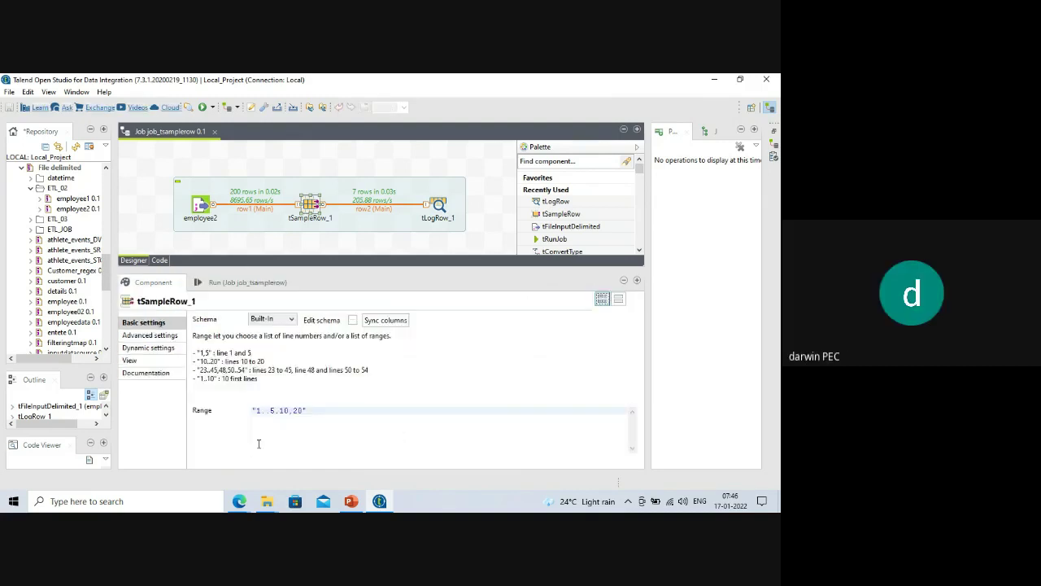
left_click_drag(272, 412, 301, 410)
type("5")
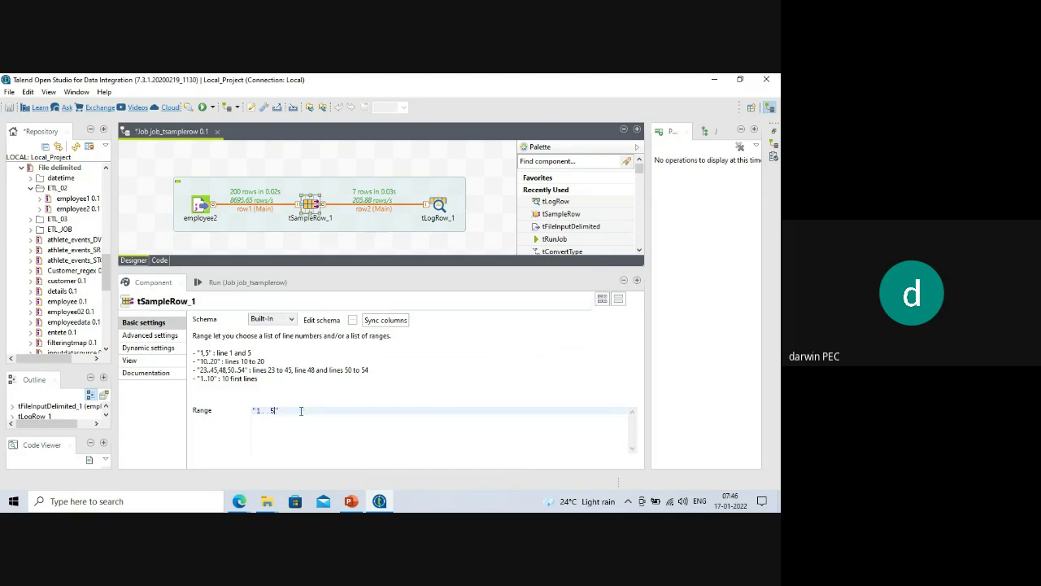
Clear the console and rerun the job so only five employee rows print.
left_click(259, 283)
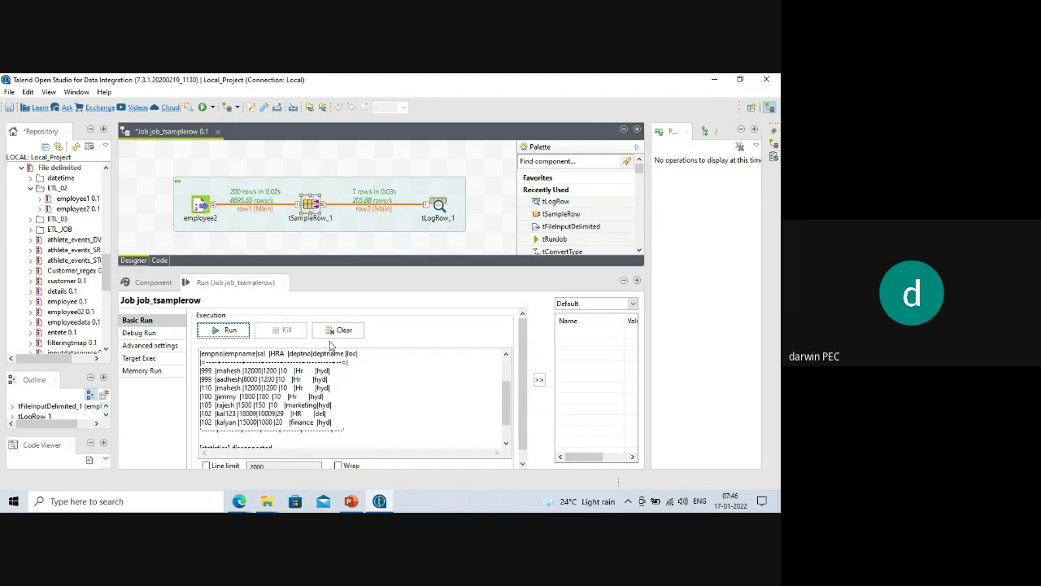
left_click(334, 330)
left_click(225, 330)
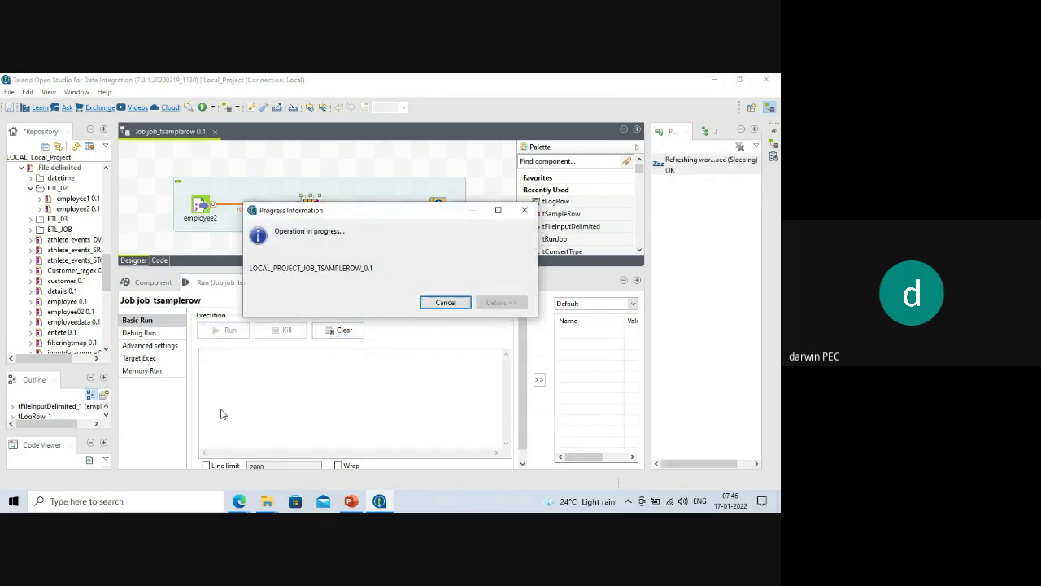
scroll(272, 421, "up", 2)
scroll(271, 423, "down", 1)
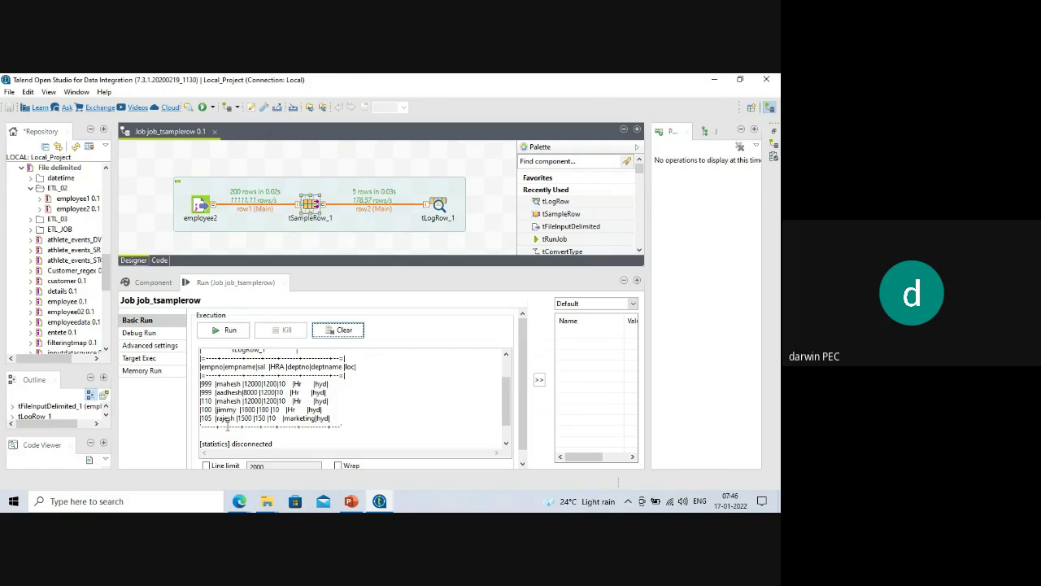
Remove tSampleRow_1 and link employee2 directly to tLogRow_1 with a Main row.
left_click_drag(338, 269, 349, 338)
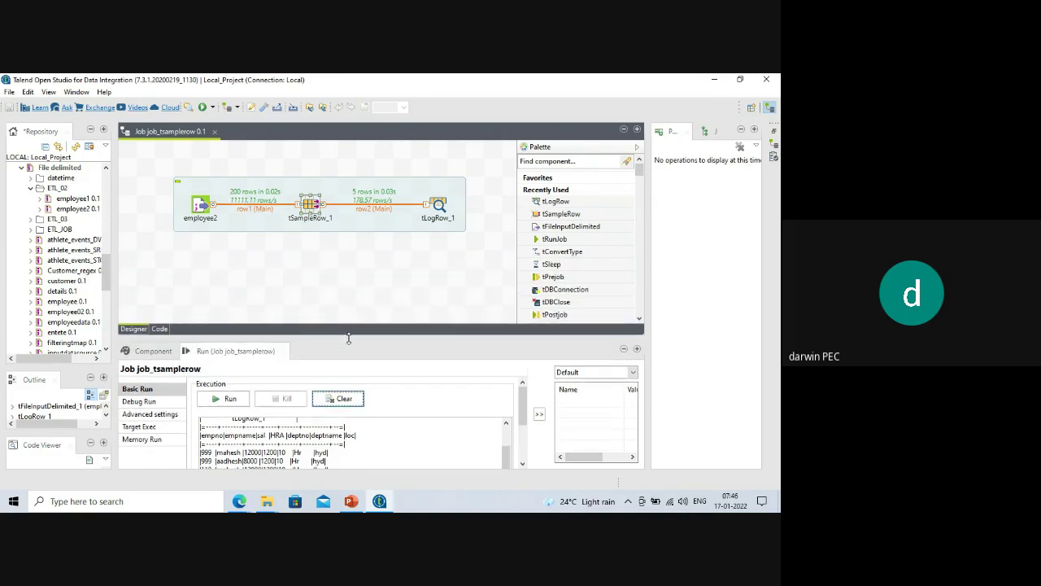
left_click(314, 210)
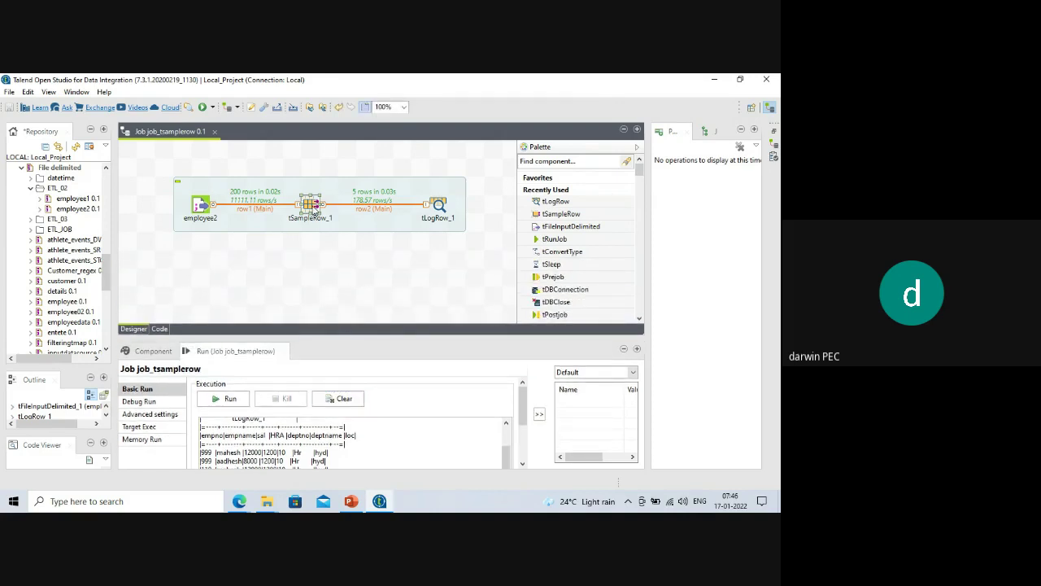
key("Delete")
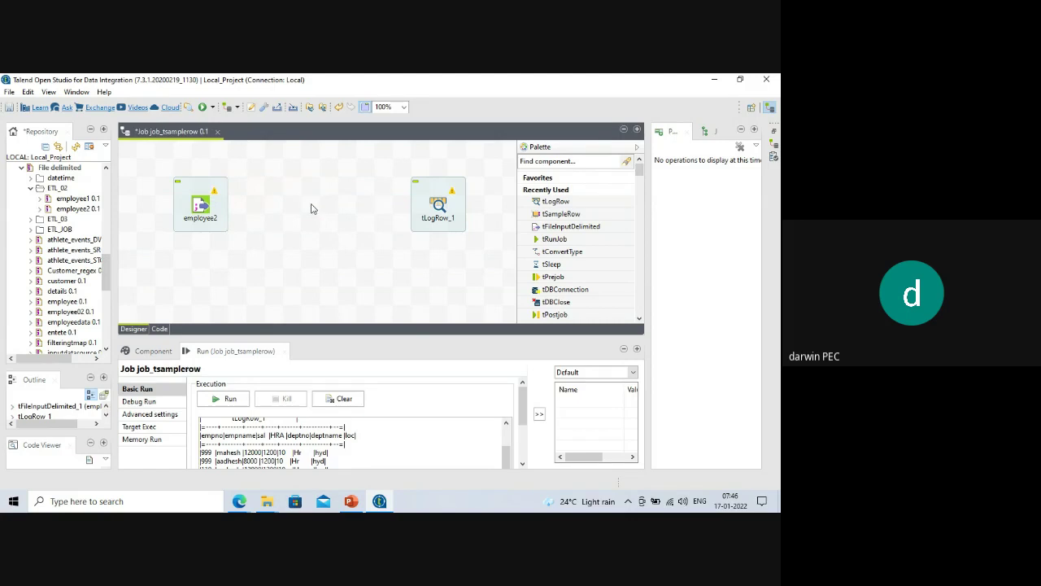
right_click(208, 209)
mouse_move(234, 214)
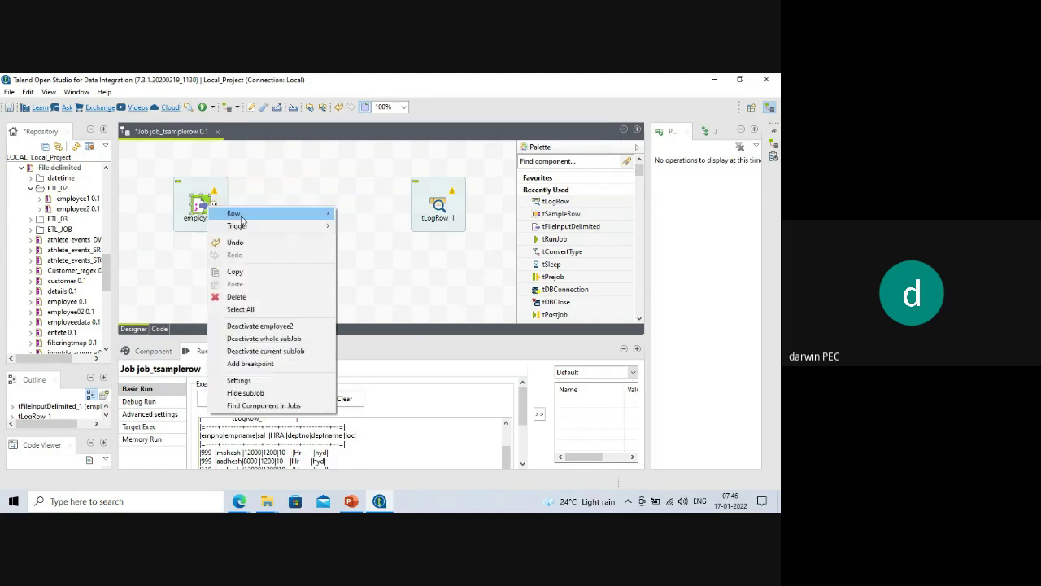
left_click(350, 213)
left_click(437, 208)
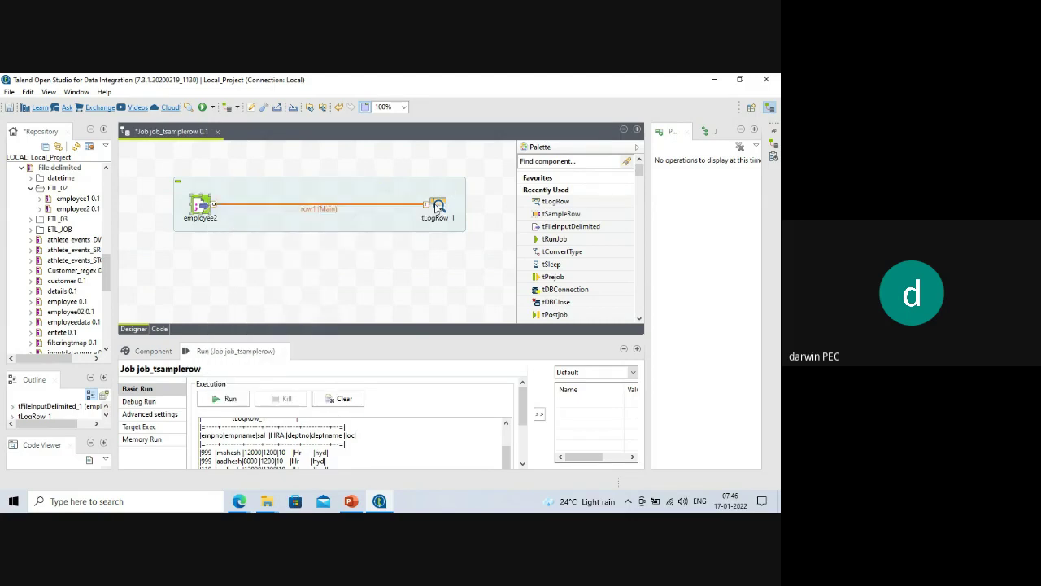
Clear the console, rerun the job, and scroll back to the start of the output.
left_click_drag(325, 337, 316, 244)
left_click(344, 307)
left_click(236, 307)
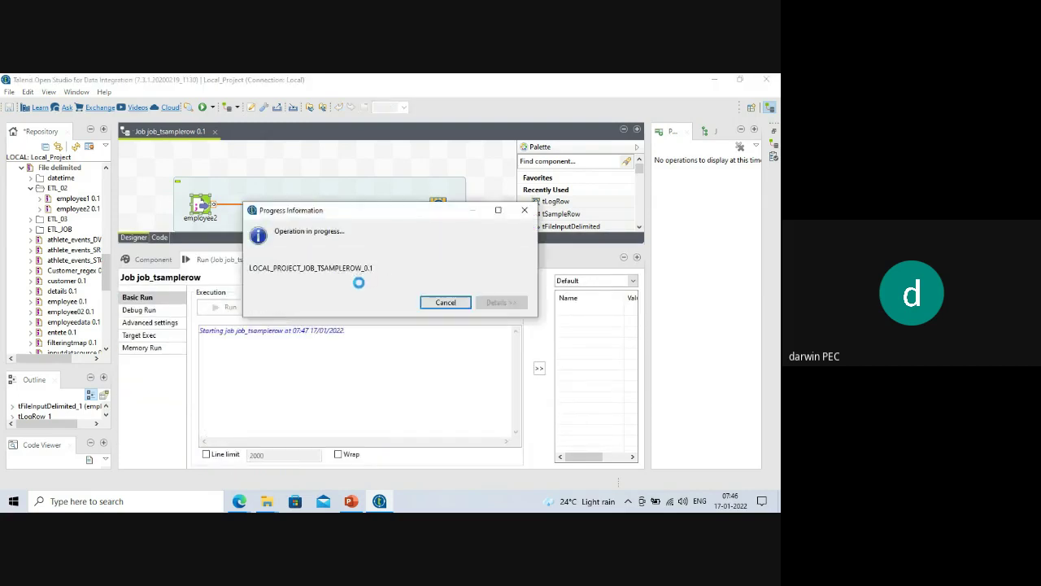
left_click_drag(380, 246, 386, 279)
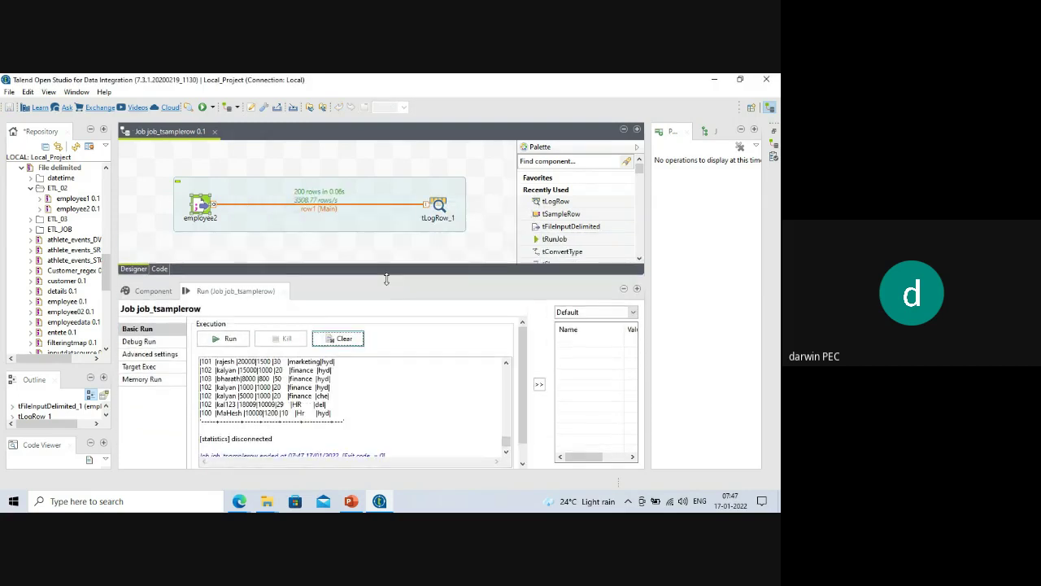
scroll(364, 369, "up", 5)
scroll(363, 369, "up", 5)
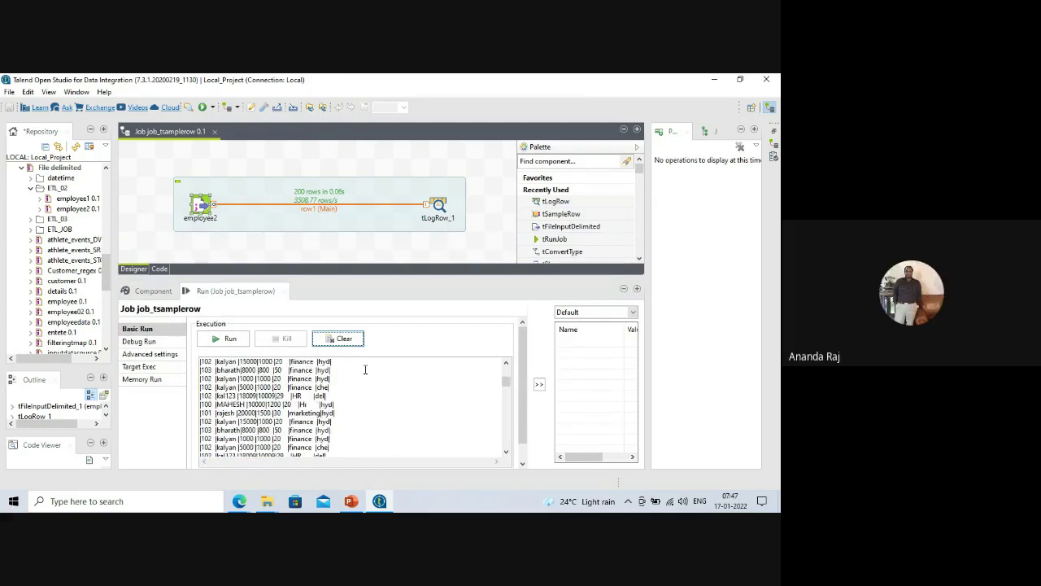
scroll(365, 369, "up", 3)
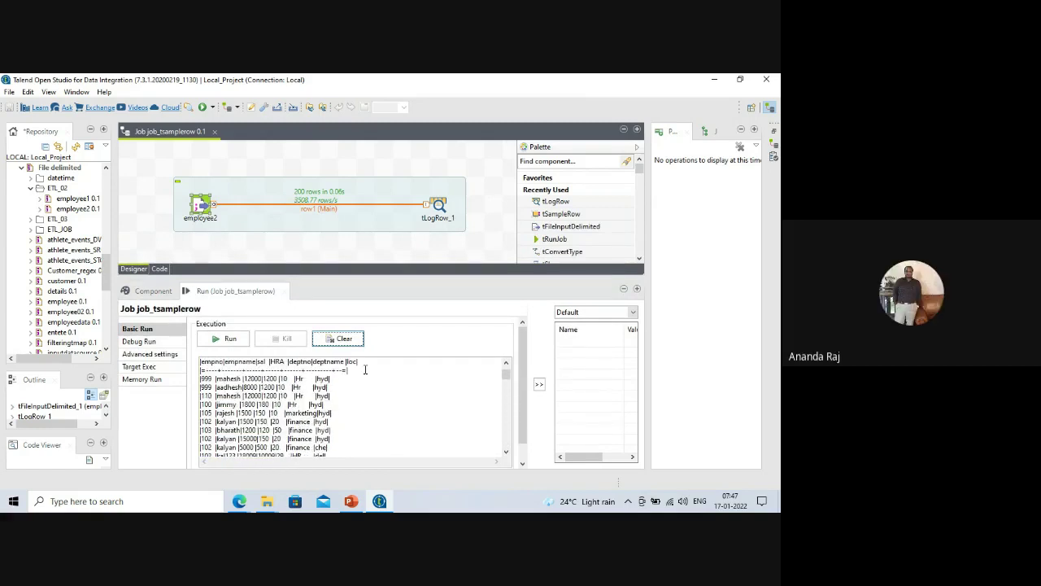
left_click(287, 254)
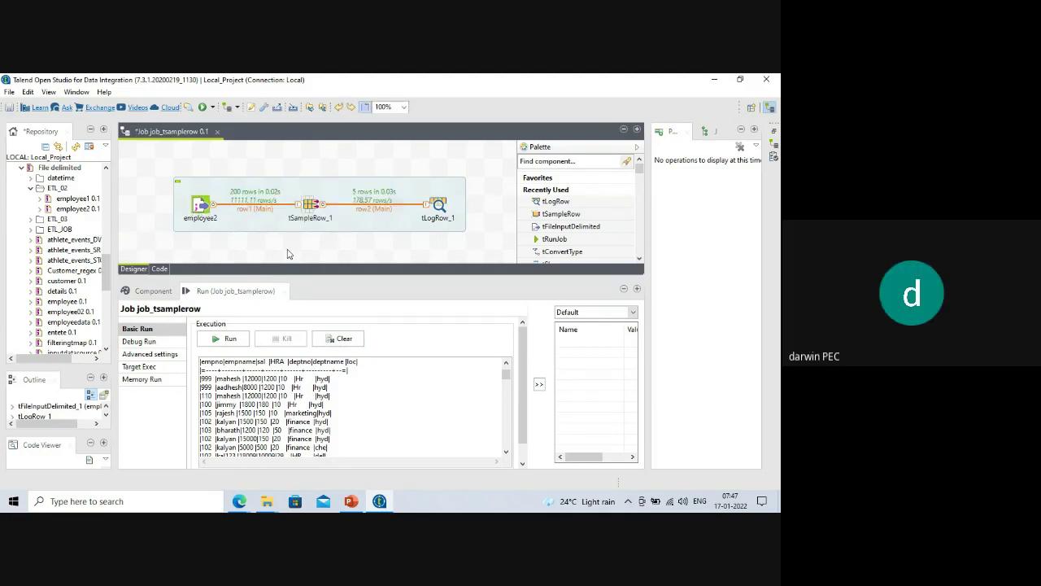
Check tSampleRow_1's 1..5 range, then select the component and delete it.
double_click(311, 203)
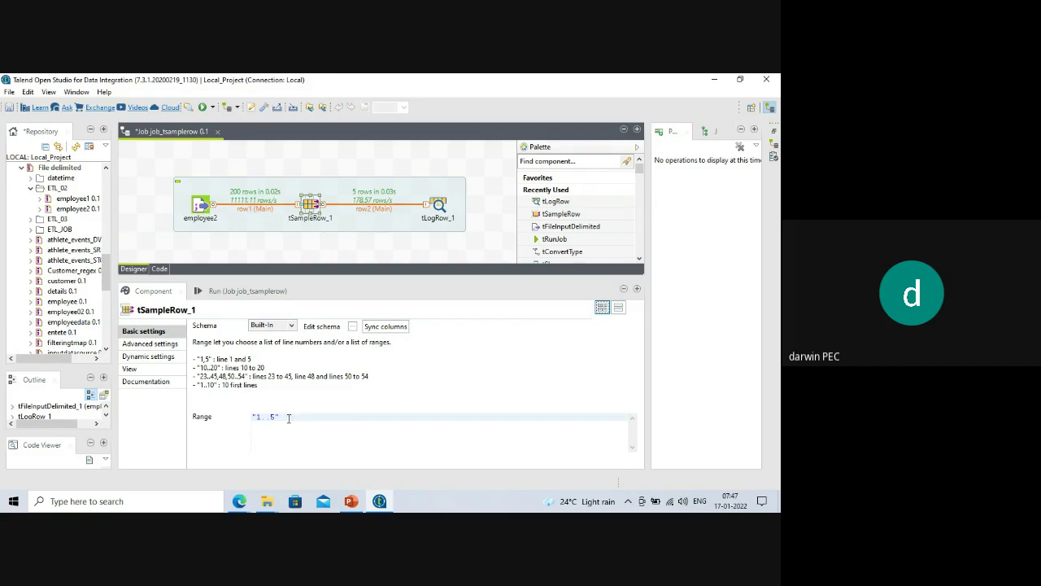
left_click_drag(257, 417, 276, 417)
left_click(316, 241)
left_click(307, 205)
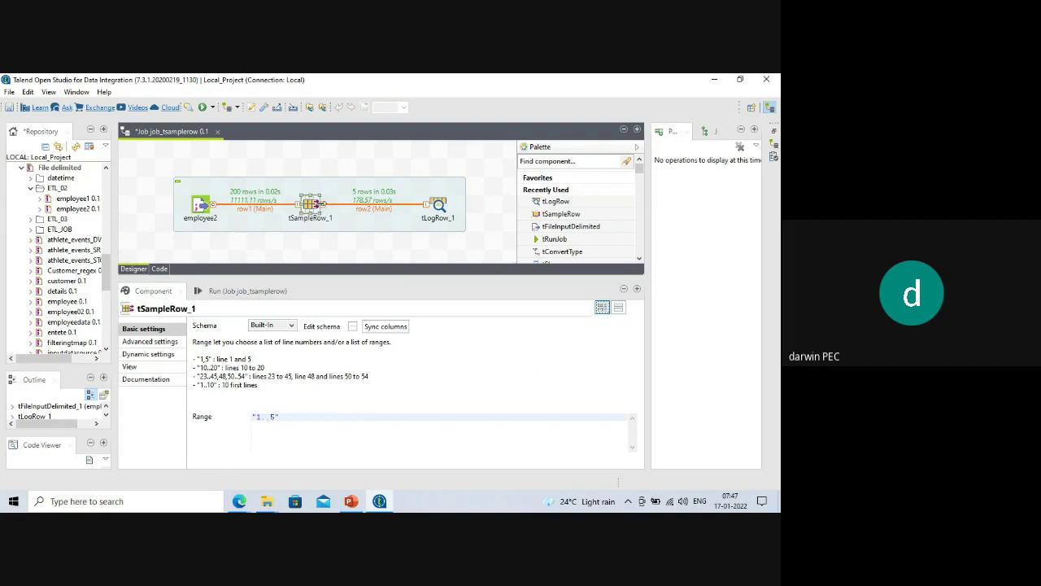
left_click(328, 244)
left_click(311, 209)
key("Delete")
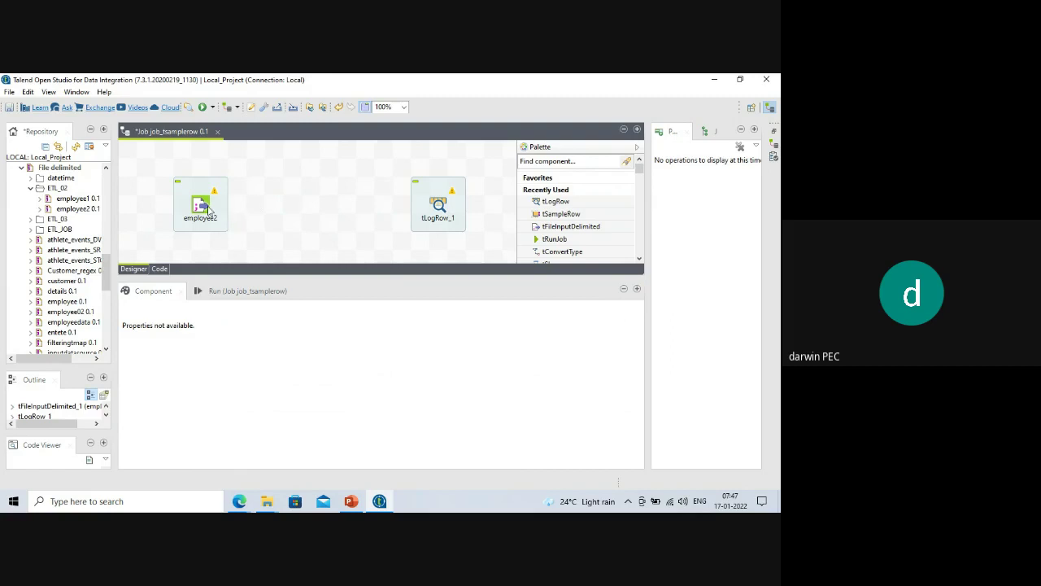
Link employee2 to tLogRow_1 with a Row > Main connection.
right_click(206, 208)
mouse_move(290, 214)
left_click(352, 211)
left_click(439, 205)
Run the job and enlarge the Run panel to review all 200 logged rows.
left_click(257, 291)
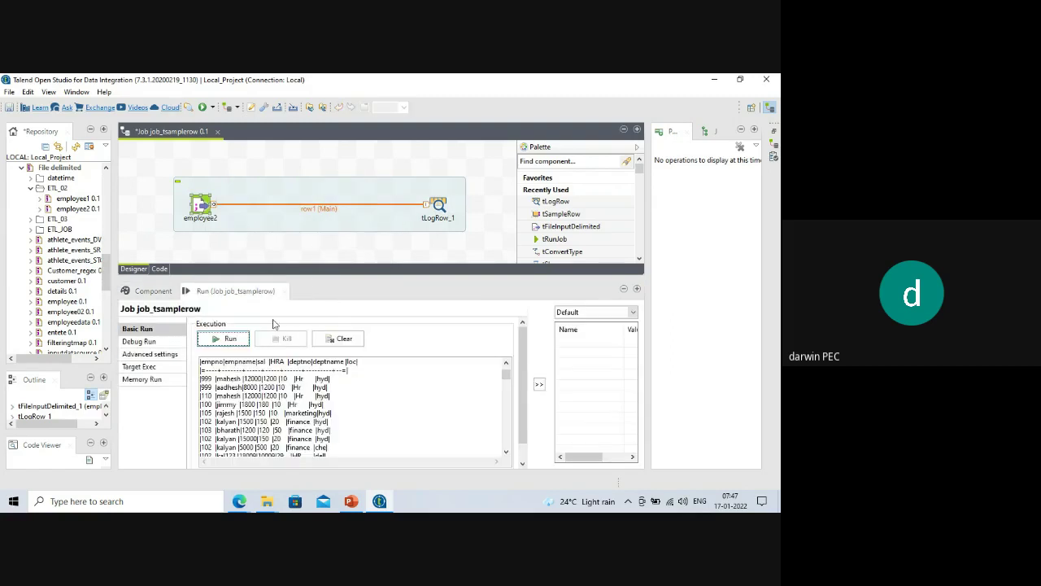
left_click(232, 338)
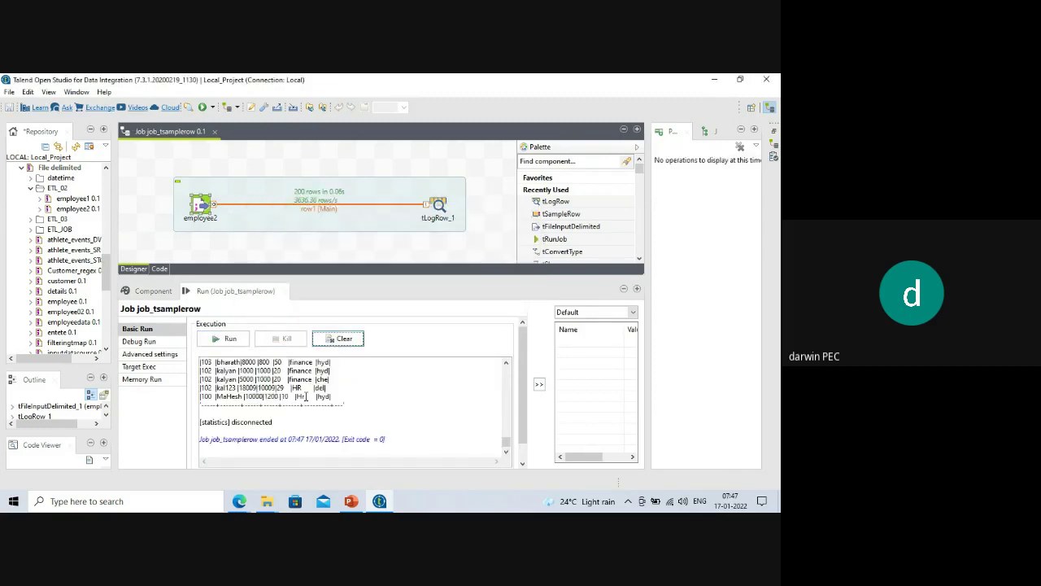
scroll(313, 397, "up", 5)
scroll(313, 397, "up", 3)
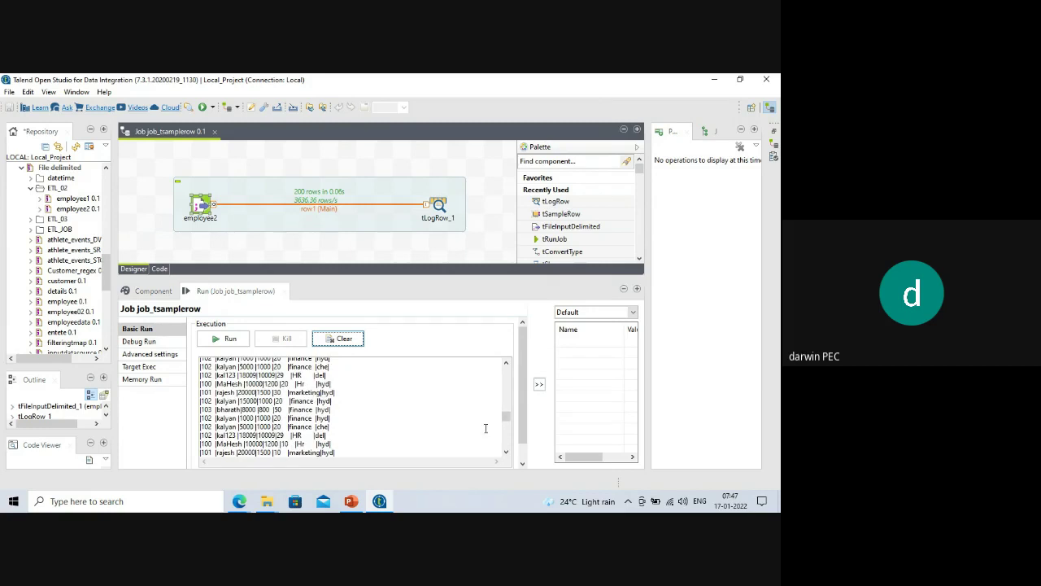
left_click_drag(501, 419, 506, 368)
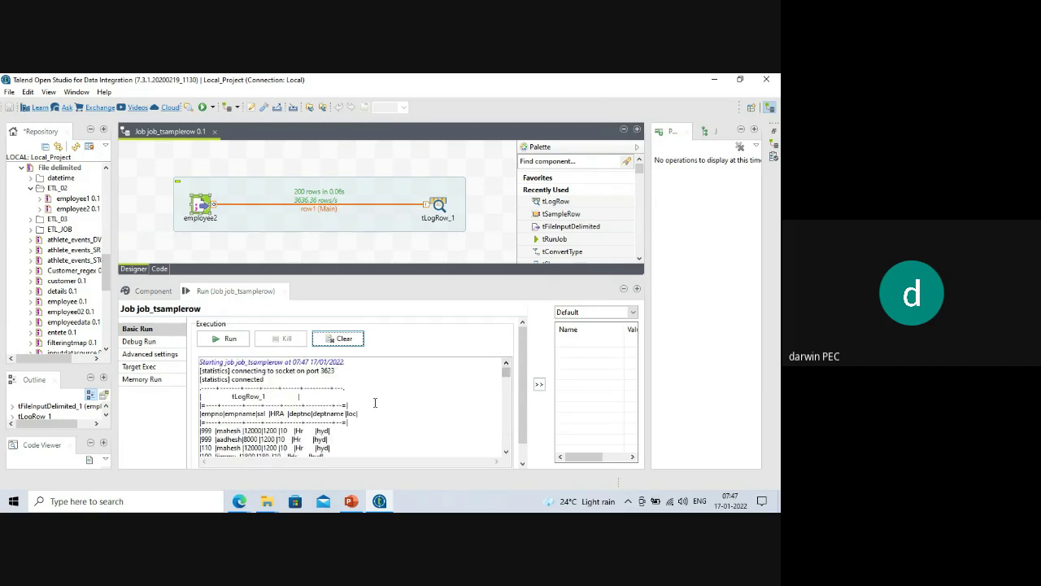
mouse_move(306, 276)
left_mouse_down()
mouse_move(306, 261)
mouse_move(307, 271)
left_mouse_up()
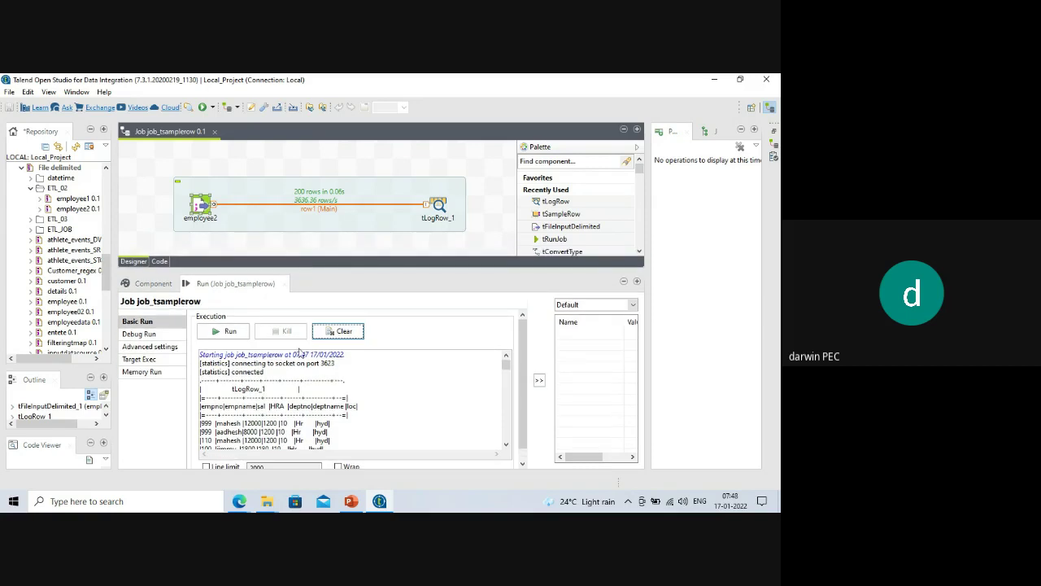
scroll(302, 358, "down", 1)
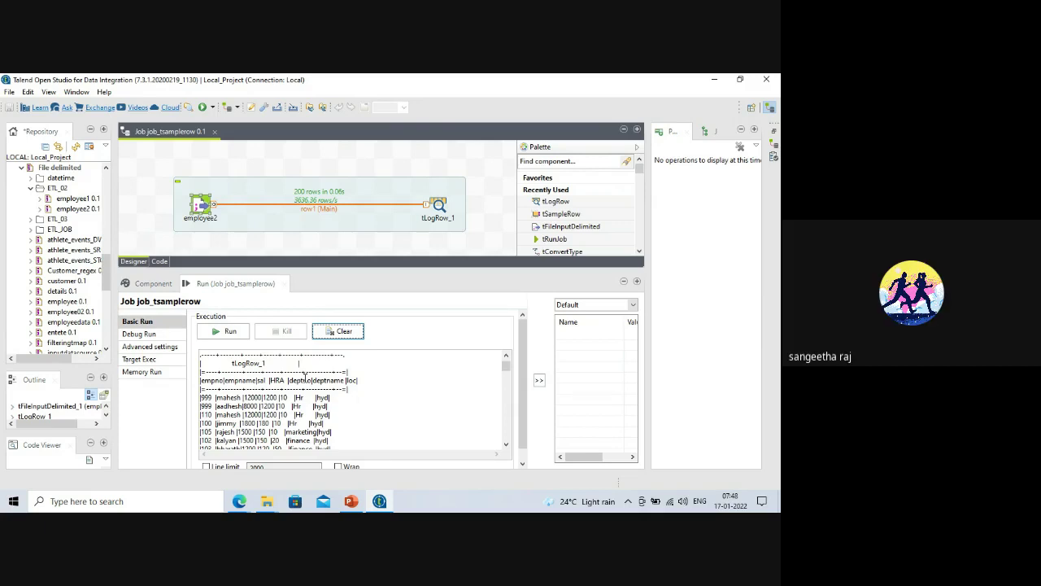
Delete the row1 link and add a tFilterRow component to the canvas.
left_click(318, 211)
left_click(322, 209)
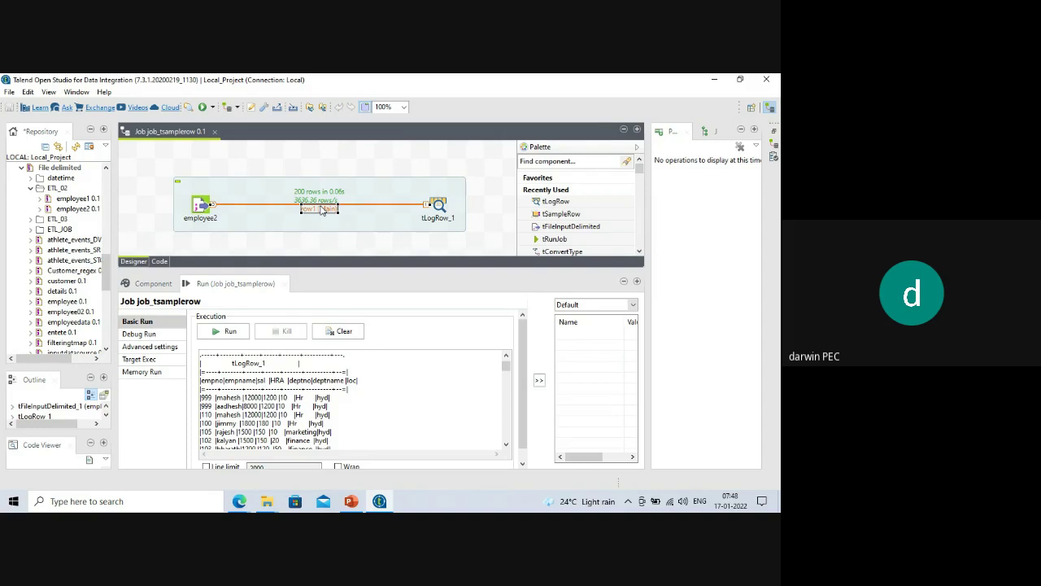
key("Delete")
type("tfilter")
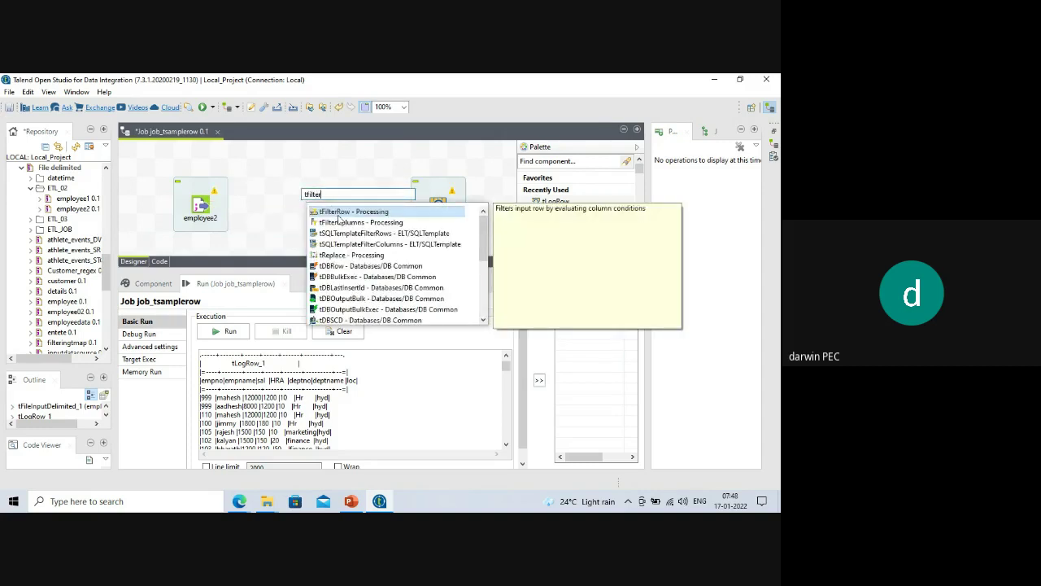
double_click(337, 213)
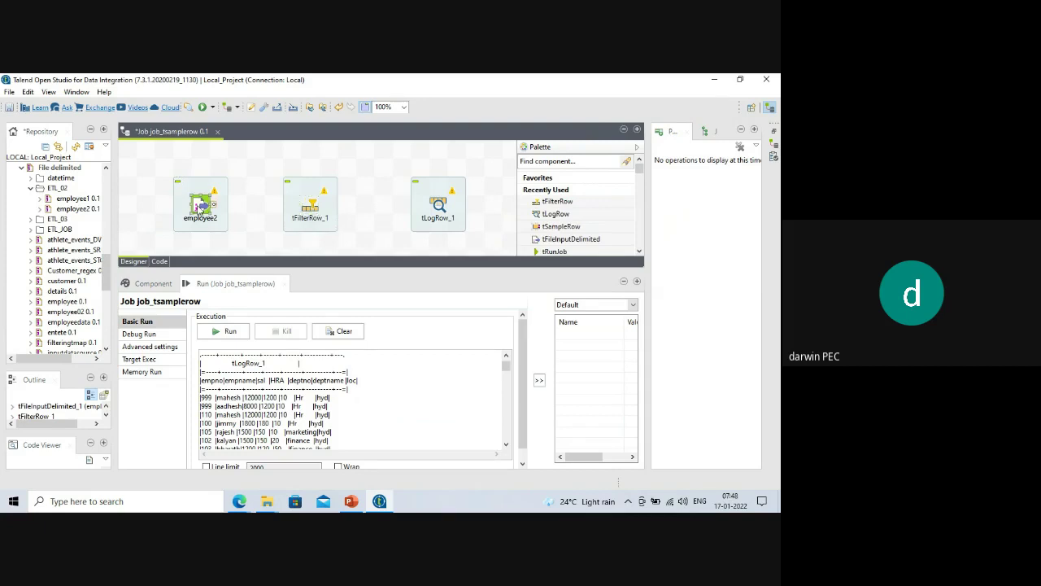
Connect employee2 to tFilterRow_1 via Main, and tFilterRow_1 to tLogRow_1 via Filter.
right_click(209, 216)
mouse_move(233, 212)
left_click(351, 212)
left_click(310, 207)
right_click(309, 208)
mouse_move(380, 221)
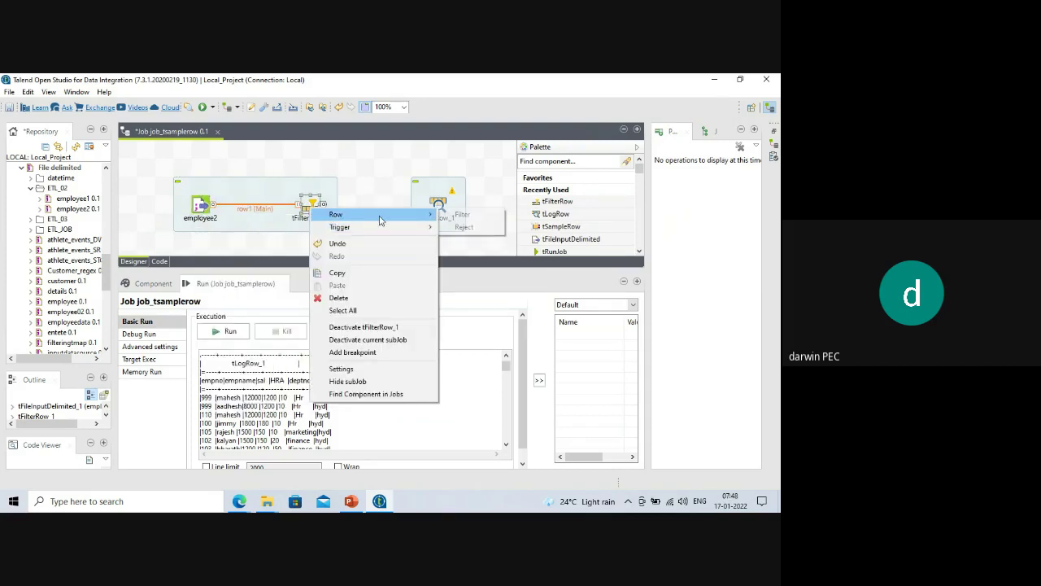
left_click(460, 214)
left_click(439, 205)
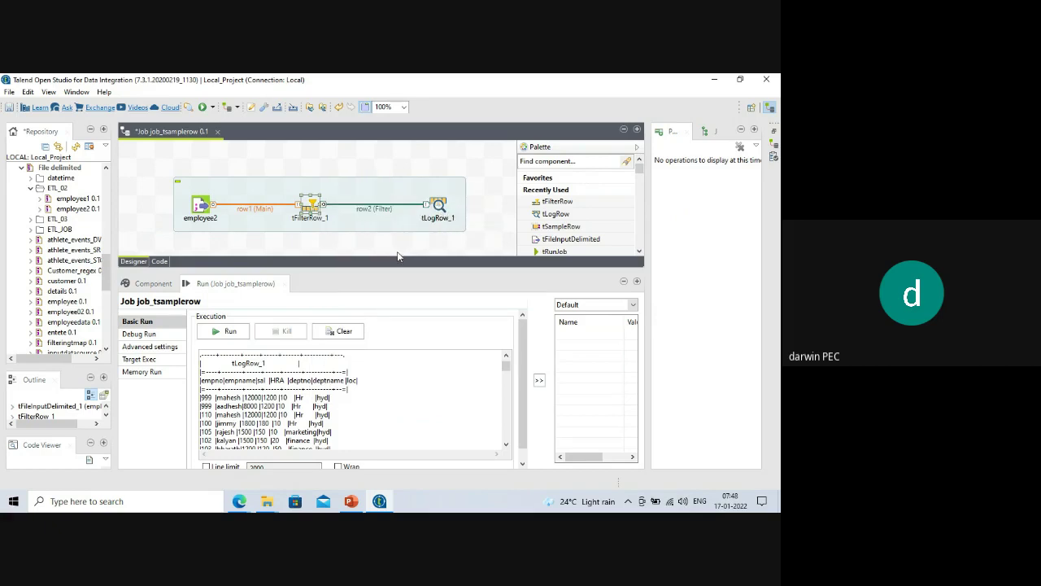
left_click_drag(386, 273, 386, 288)
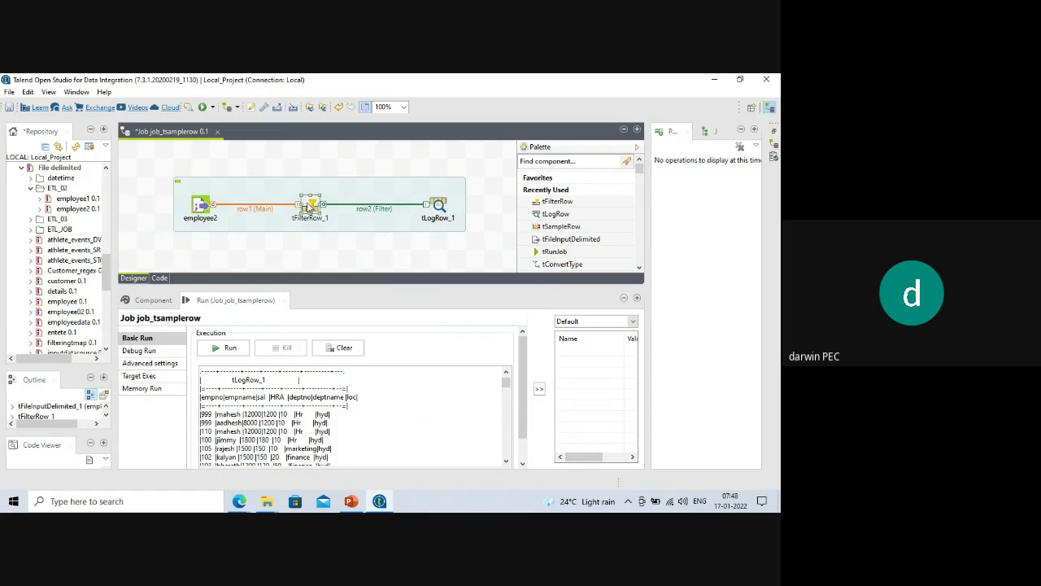
Open tFilterRow_1's settings and review its seven-column schema from employee2.
double_click(312, 208)
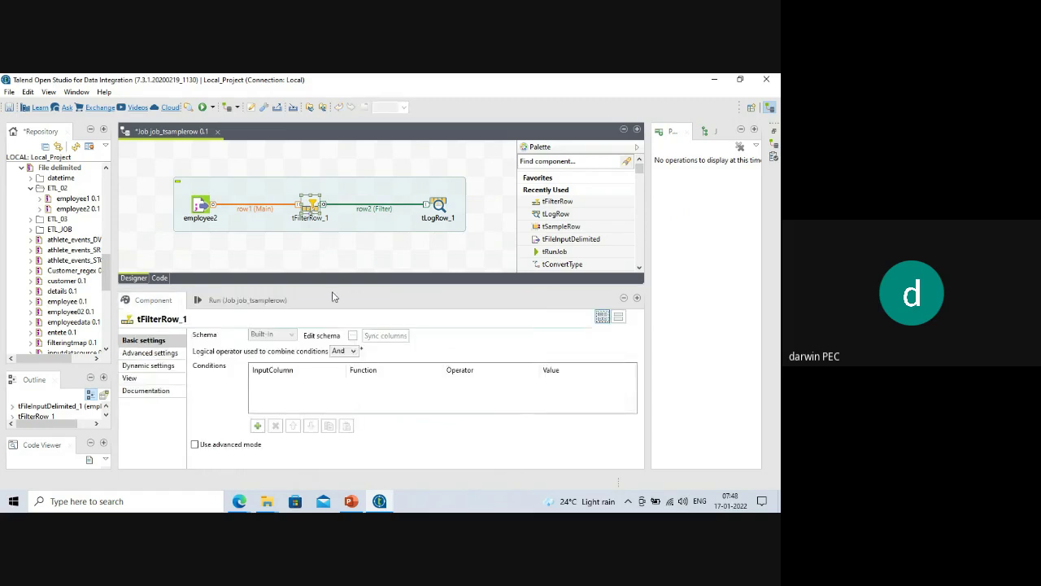
left_click(353, 336)
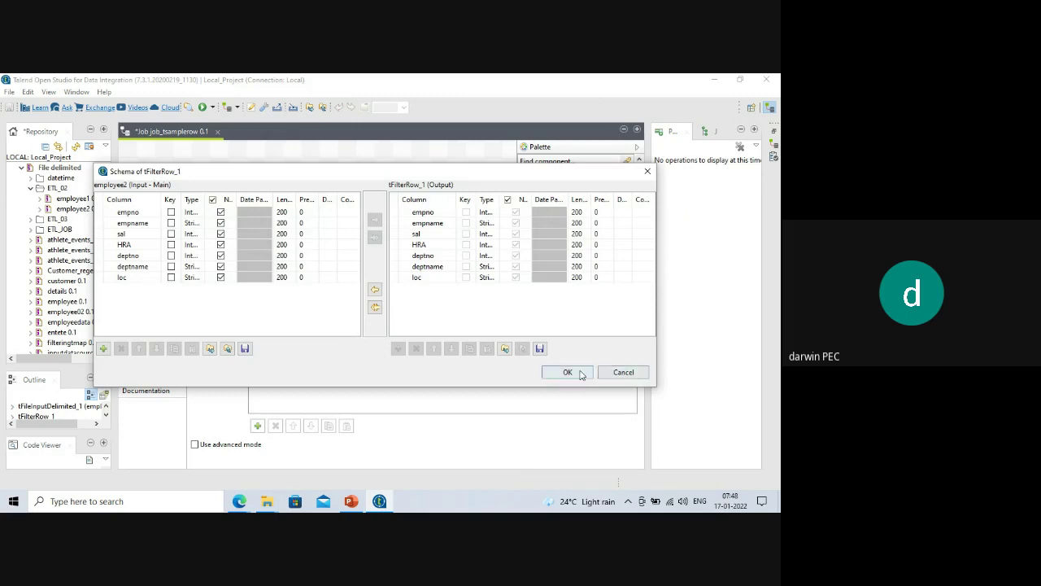
left_click(569, 373)
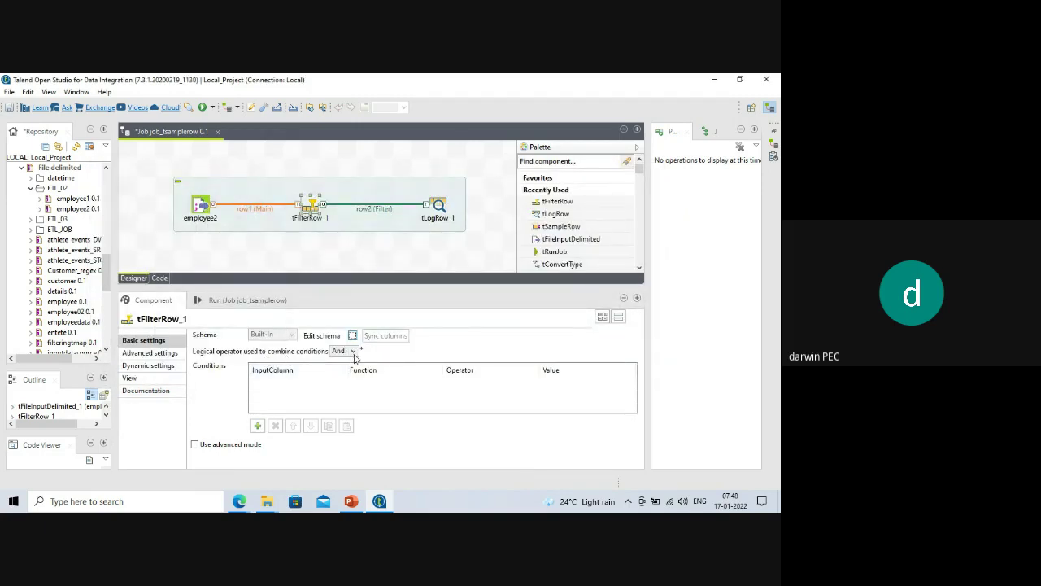
left_click(354, 352)
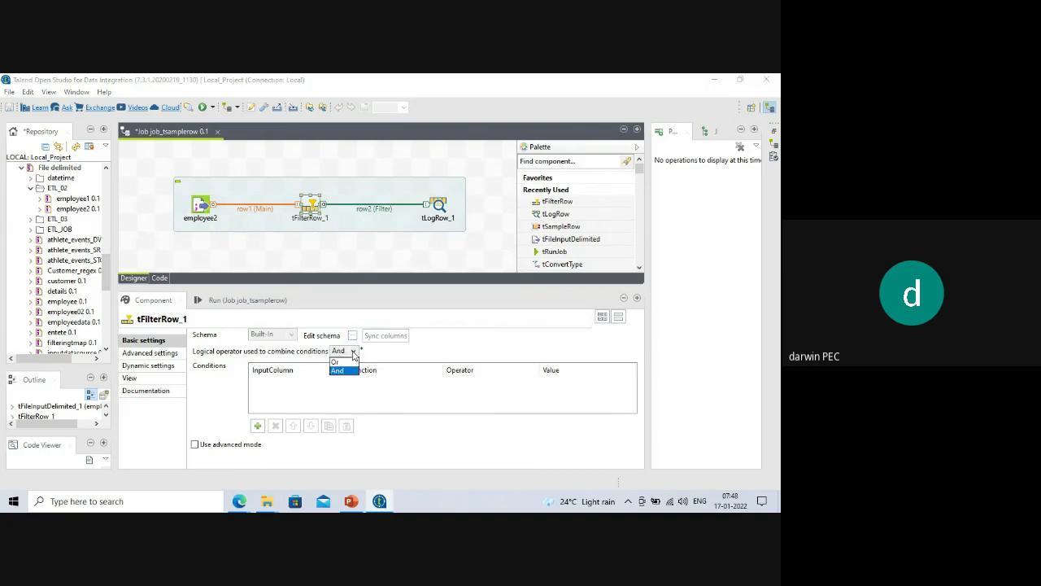
Keep the logical operator on And and add an empno condition row.
left_click(353, 353)
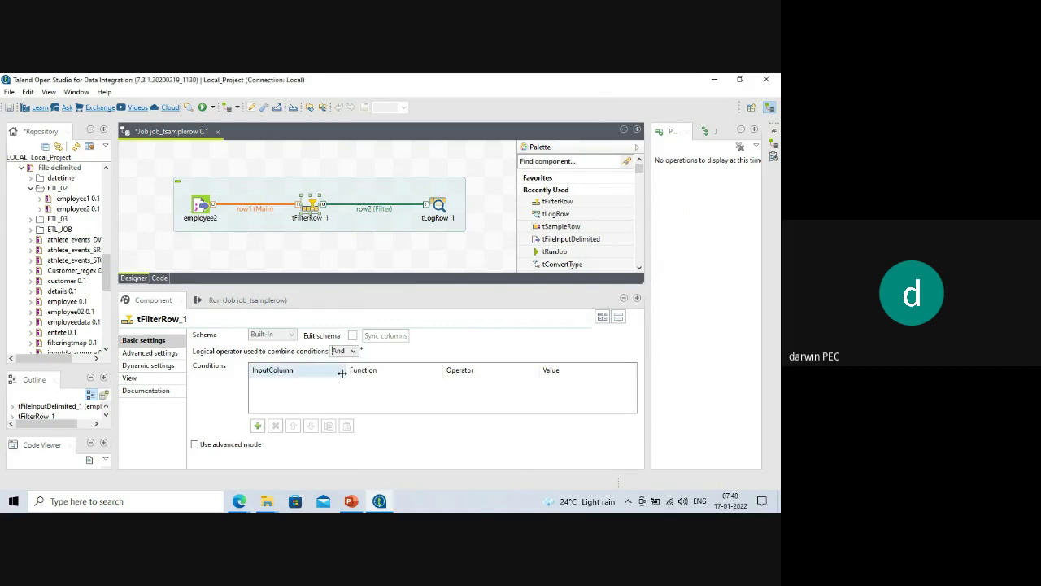
left_click(355, 353)
left_click(354, 362)
left_click(355, 353)
left_click(338, 370)
left_click(257, 425)
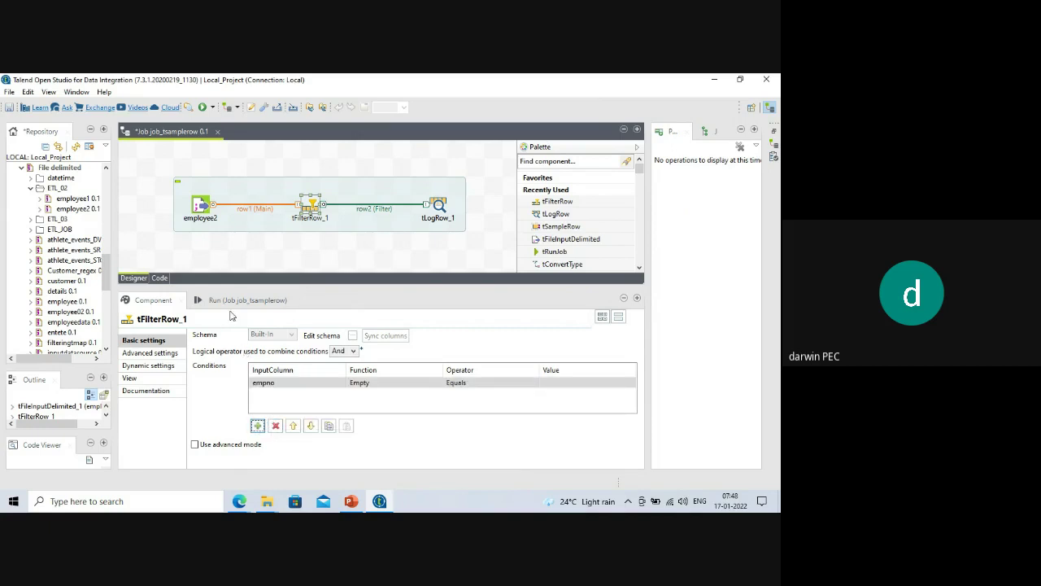
Look up employee number 105 in the earlier run output, then return to the empno condition.
left_click(228, 303)
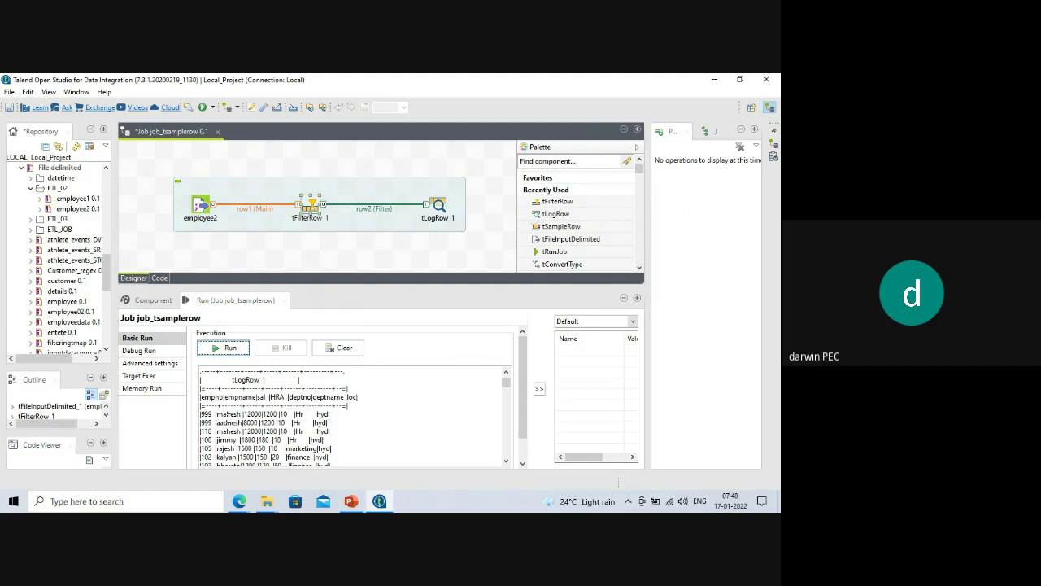
left_click_drag(215, 449, 210, 414)
double_click(310, 208)
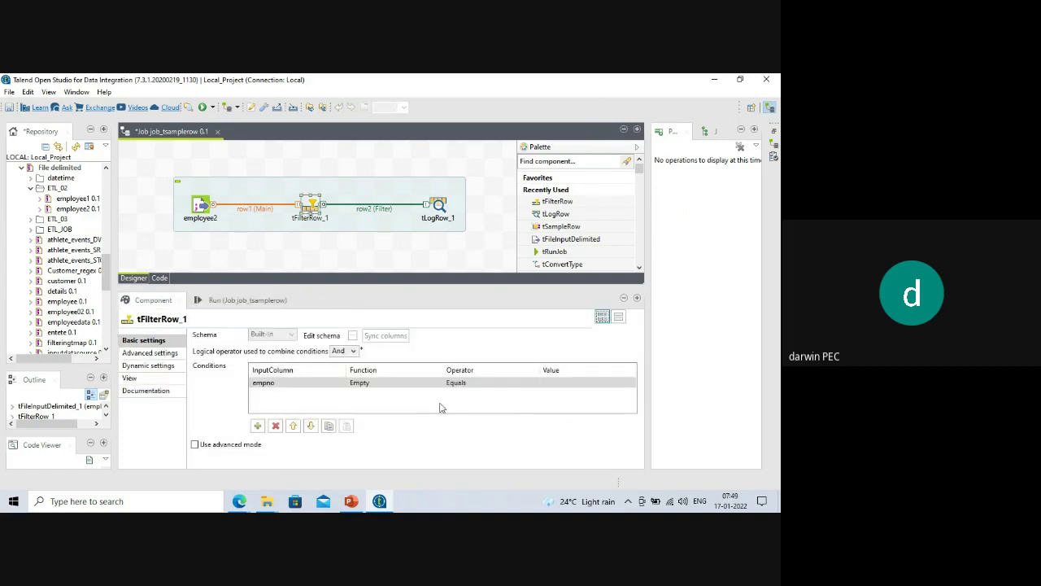
left_click(518, 384)
View the comparison operators, then select employee numbers 999 and 105 in the earlier output.
left_click(534, 383)
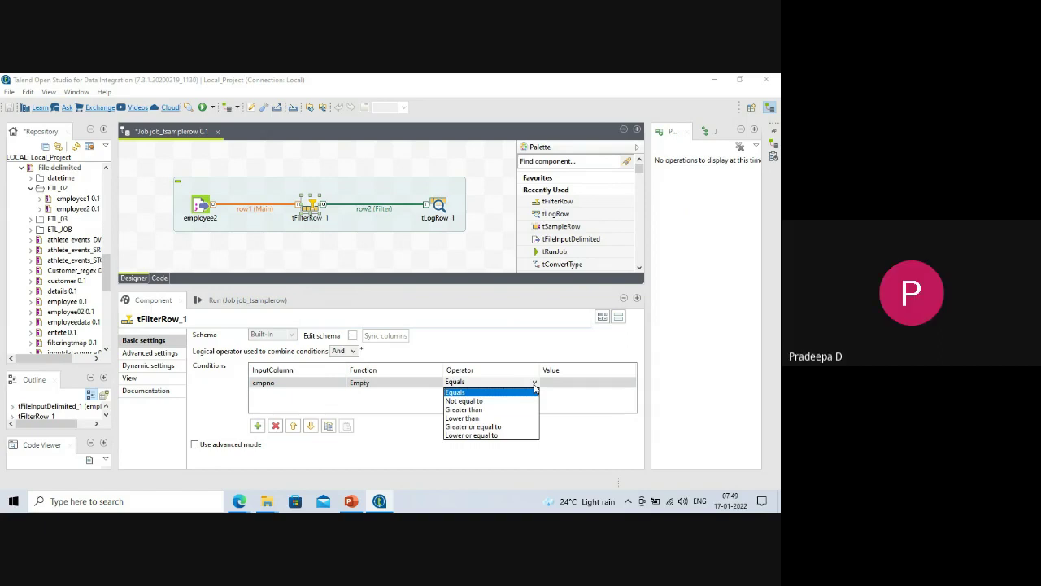
left_click(241, 300)
left_click(280, 421)
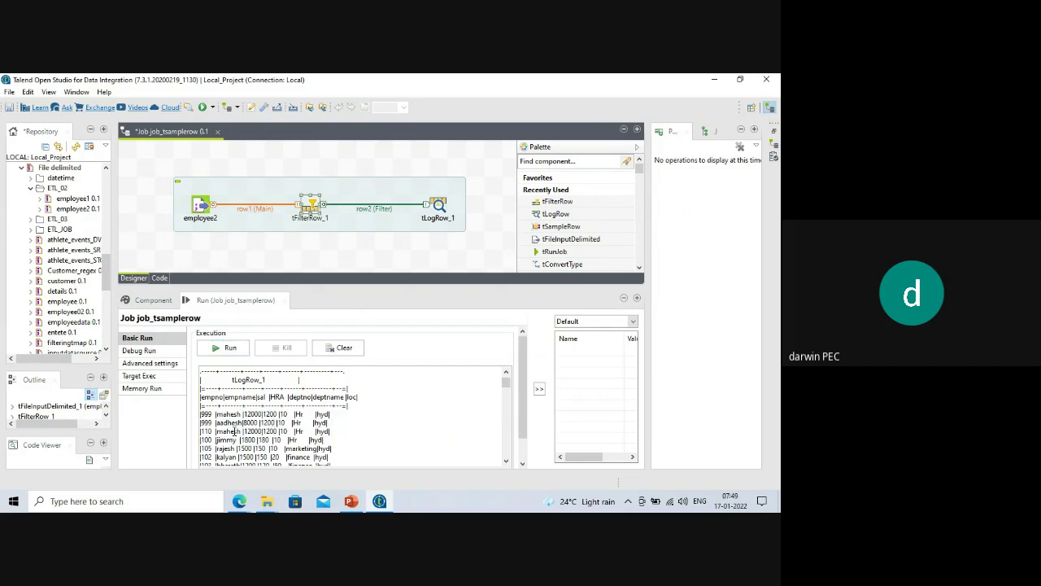
left_click_drag(201, 414, 212, 414)
scroll(213, 414, "down", 2)
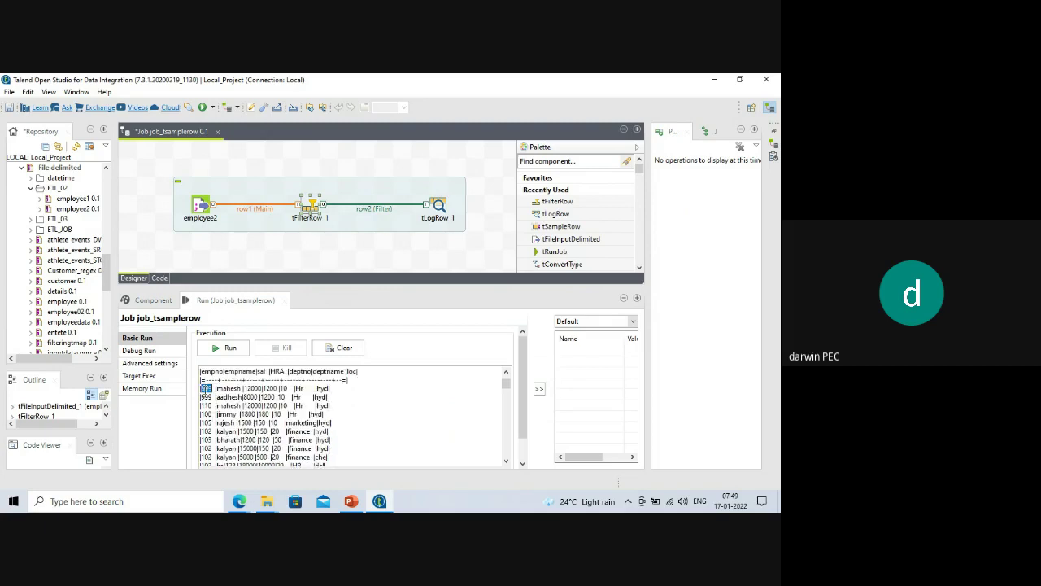
double_click(206, 397)
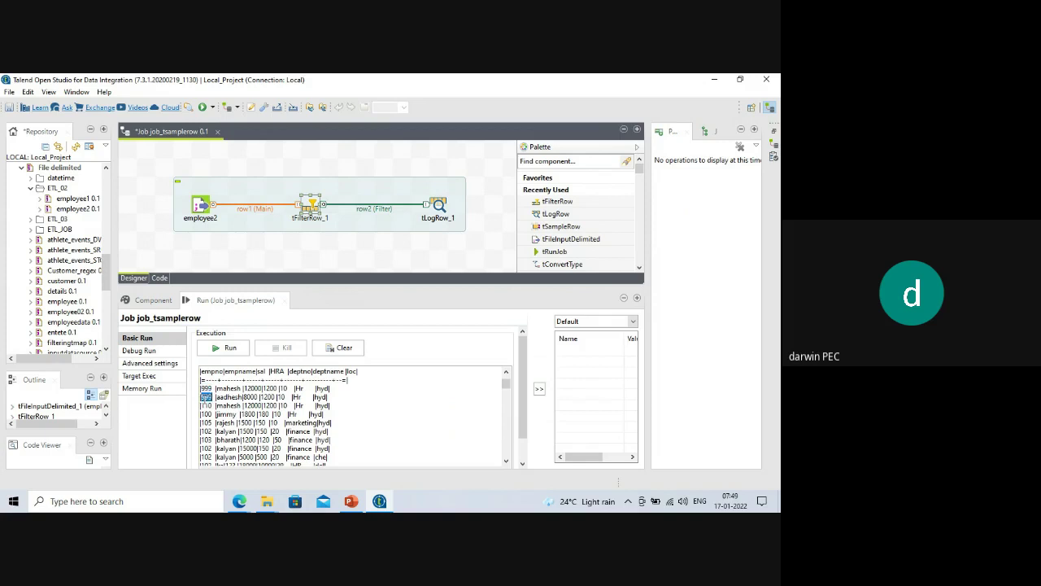
double_click(206, 423)
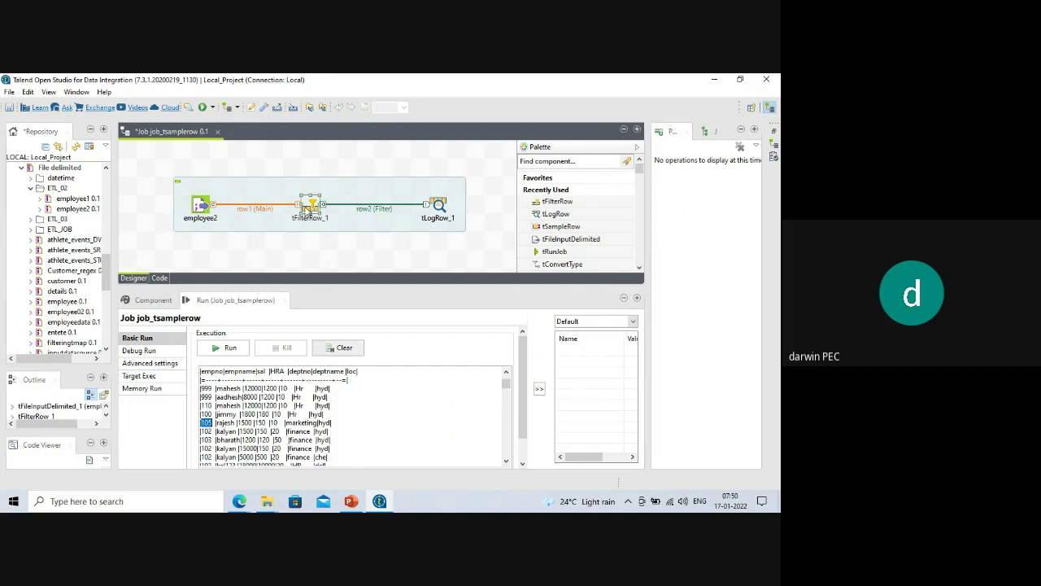
Reopen the empno condition's operator list, then switch to the job's Run console.
double_click(316, 210)
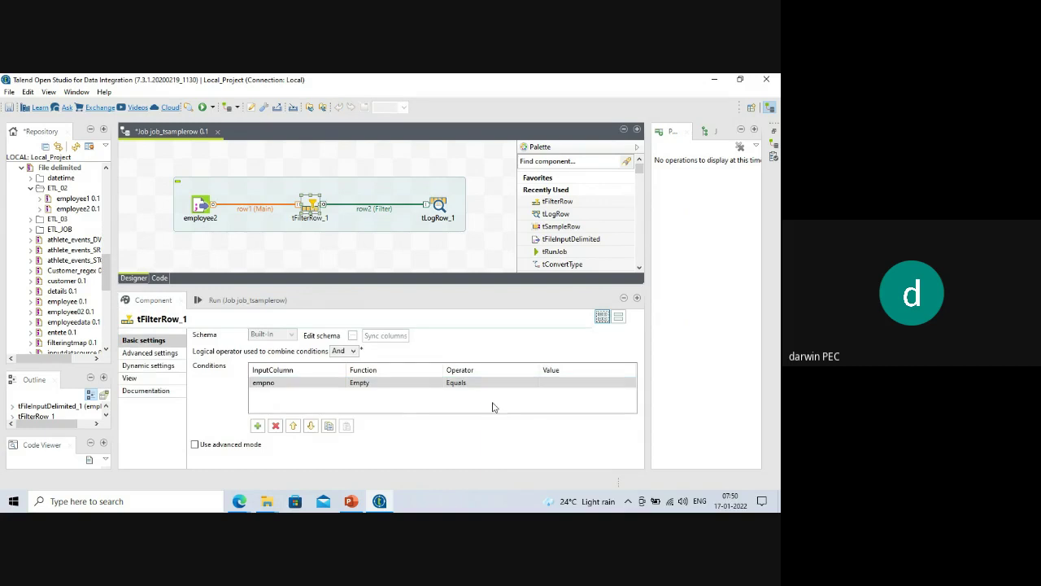
left_click(496, 382)
left_click(535, 383)
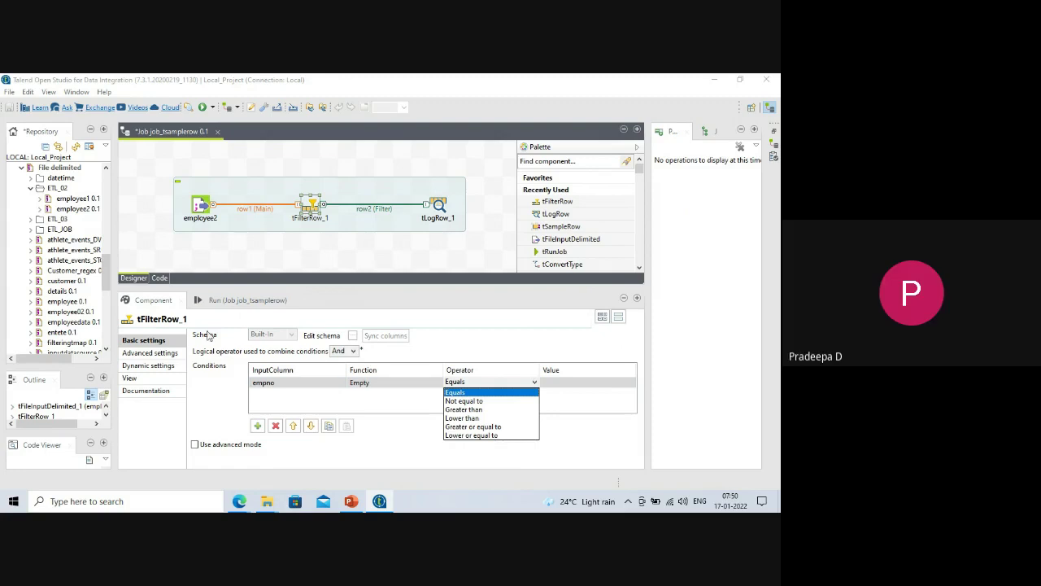
left_click(229, 300)
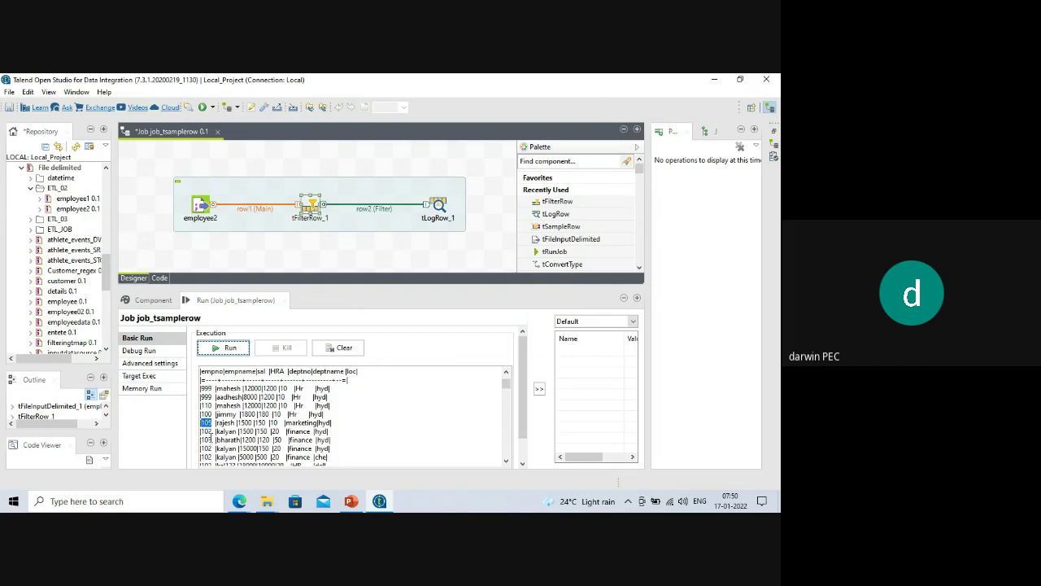
Set the empno condition to operator Lower or equal to with value 5.
double_click(318, 205)
left_click(525, 384)
left_click(534, 383)
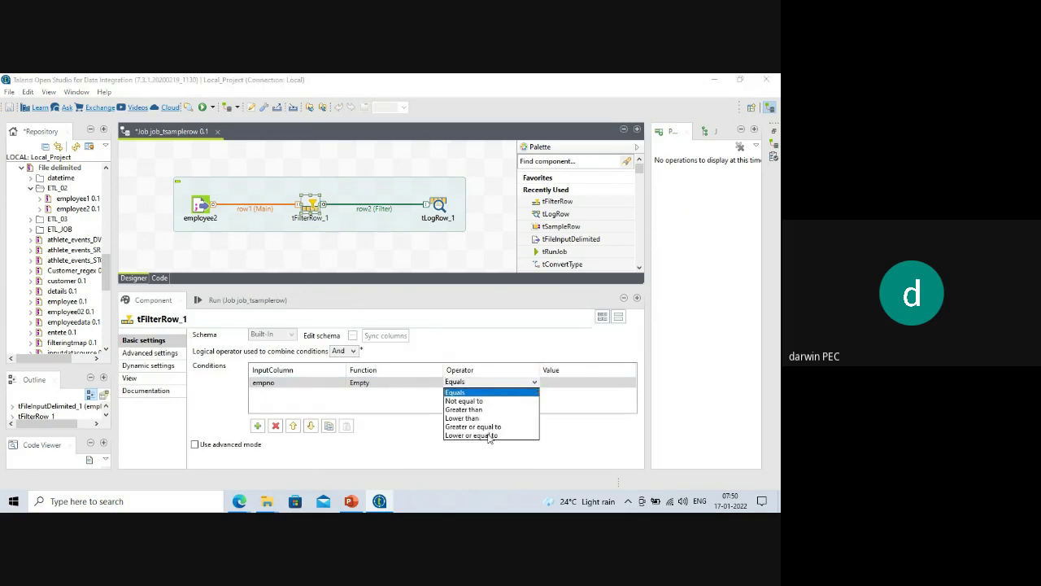
left_click(489, 436)
left_click(572, 384)
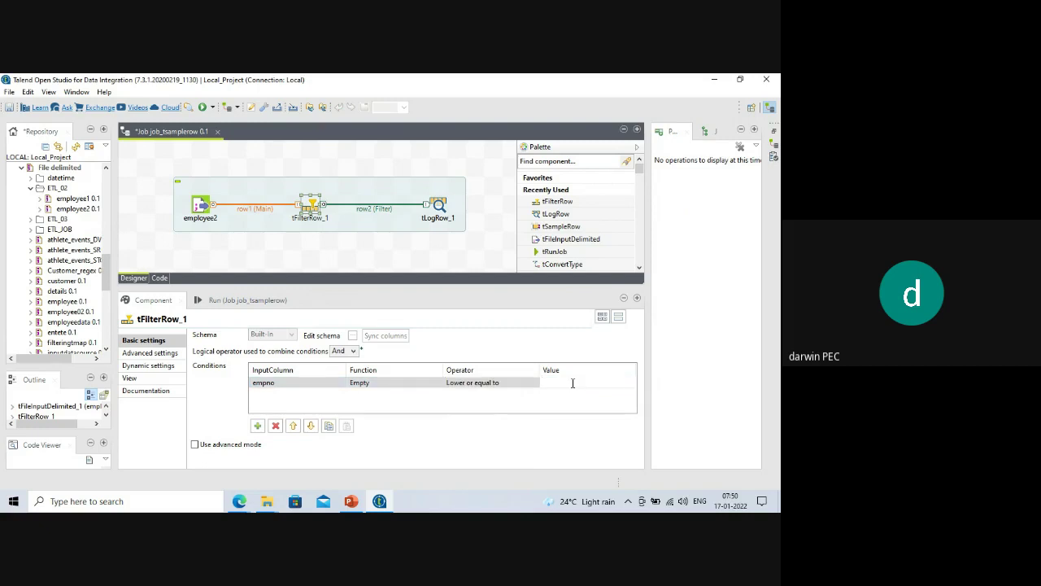
type("5")
Check the first empno value in the run output, then return to the condition's operator.
left_click(213, 301)
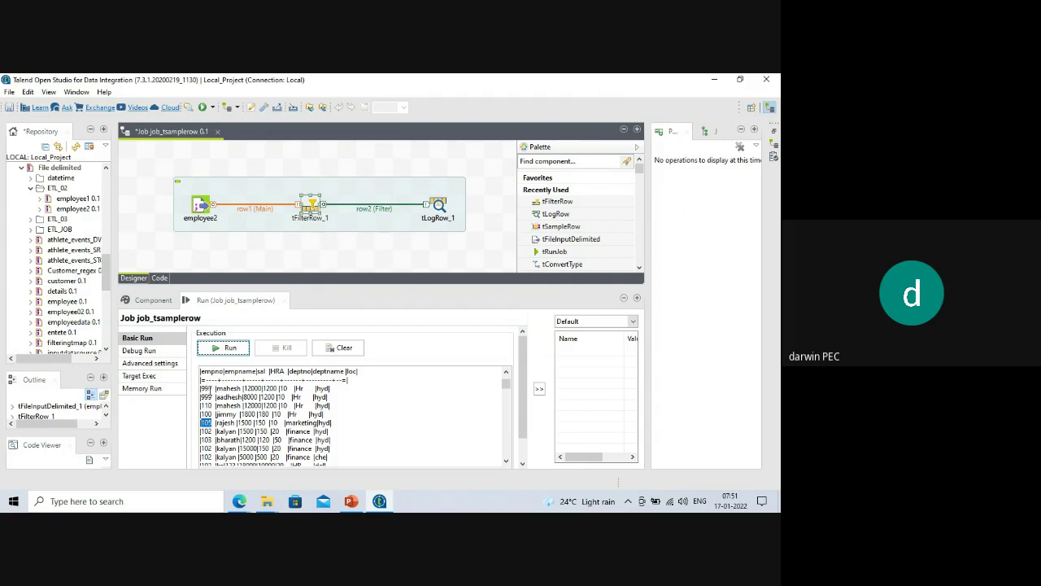
left_click(207, 388)
double_click(206, 388)
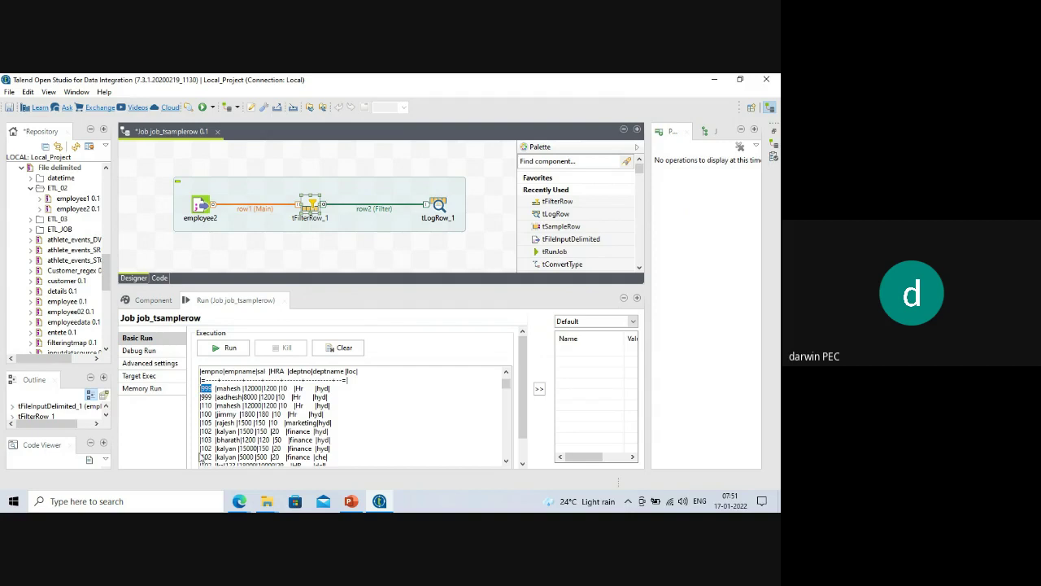
left_click(151, 300)
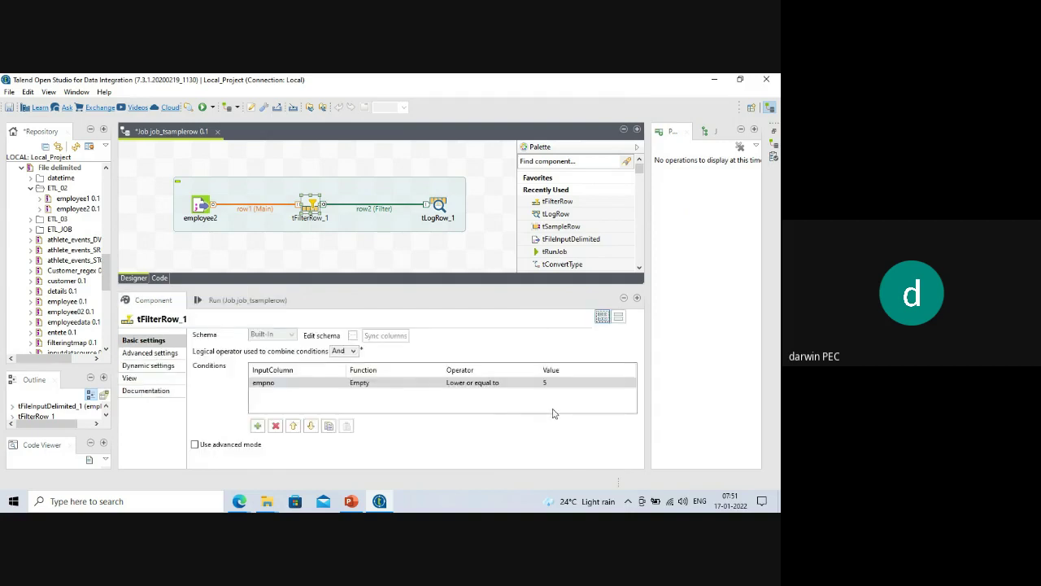
left_click(527, 382)
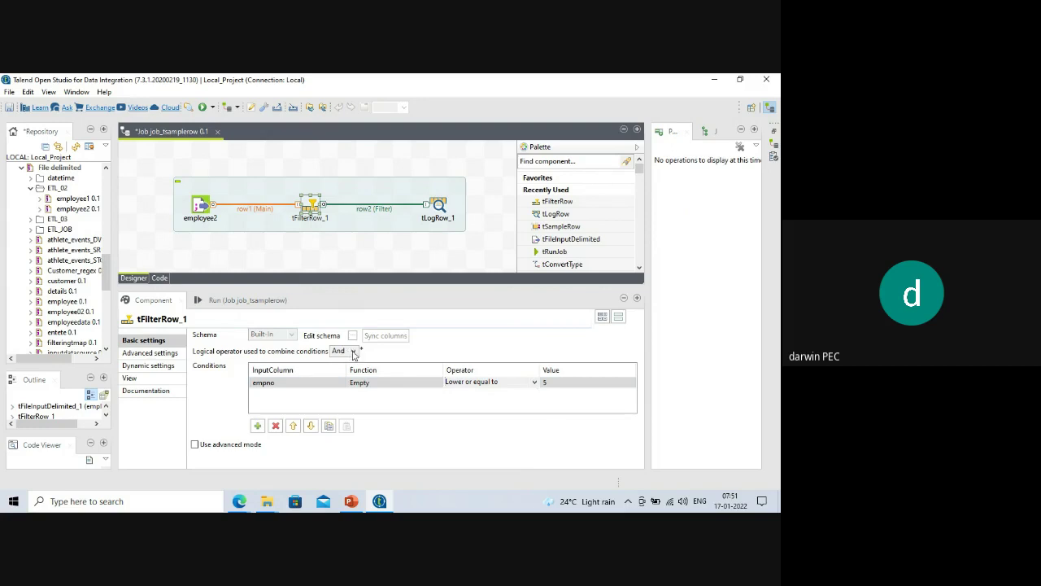
Switch the empno condition's operator to Greater or equal to, keeping the value 5.
left_click(533, 383)
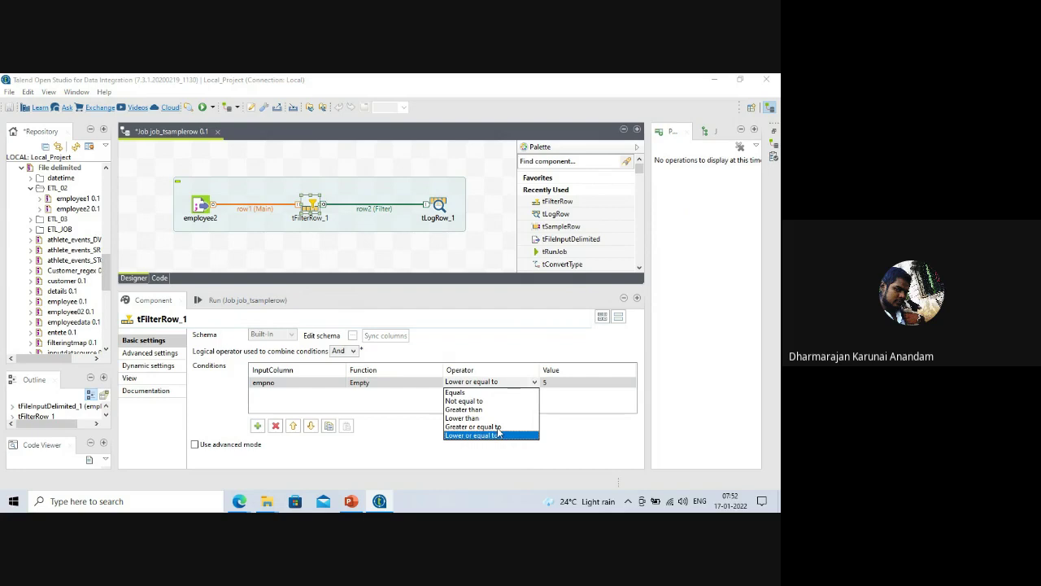
left_click(497, 427)
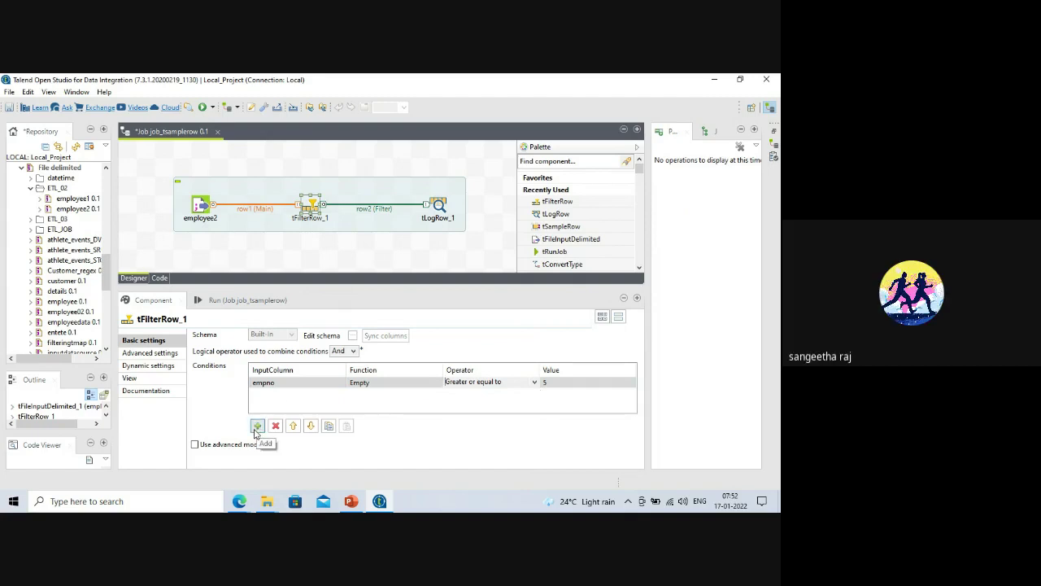
Add a second empno condition with operator Lower or equal to and value 10.
left_click(257, 427)
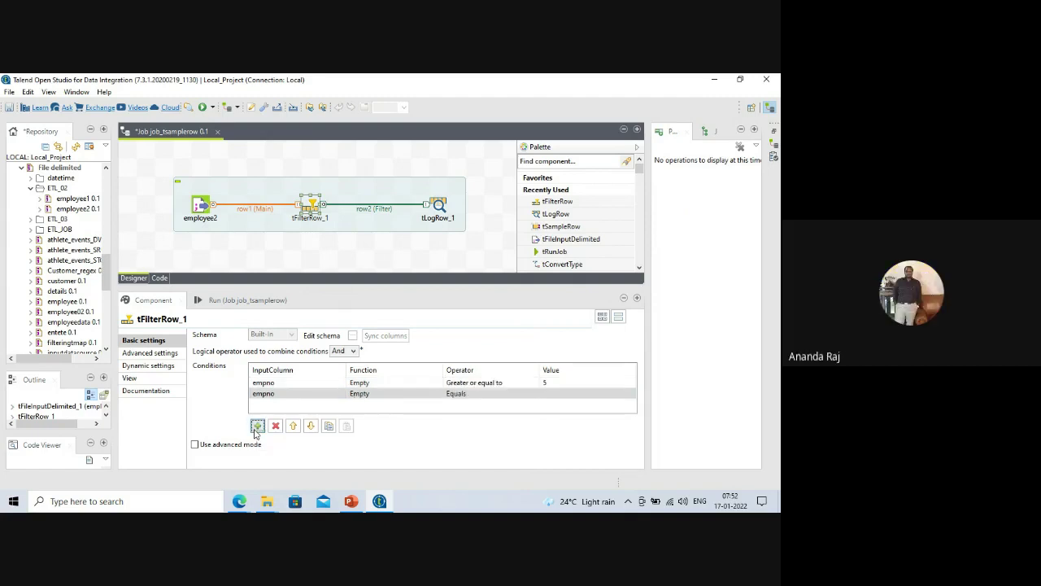
left_click(499, 398)
left_click(535, 395)
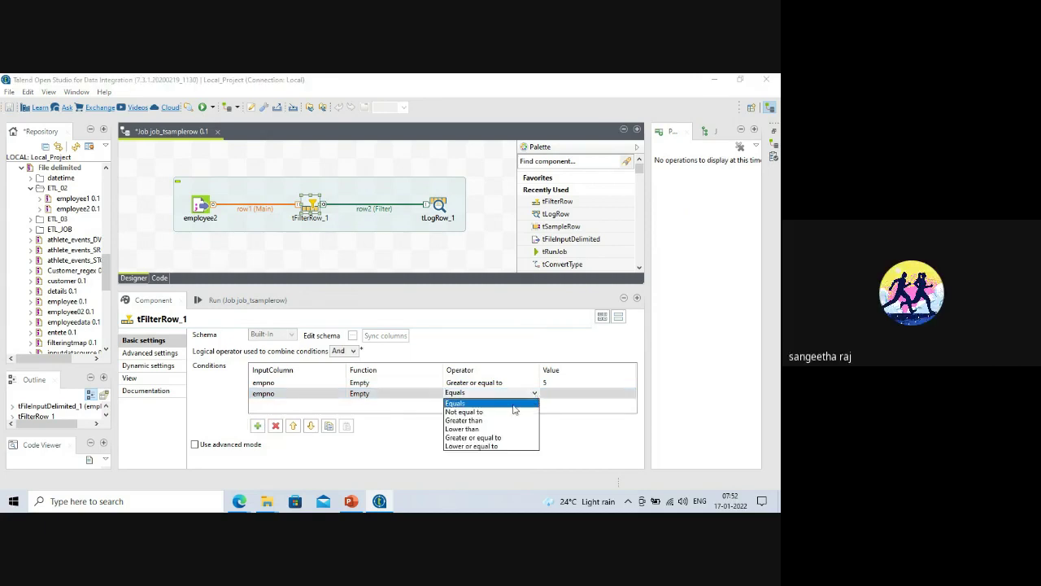
left_click(480, 447)
left_click(549, 394)
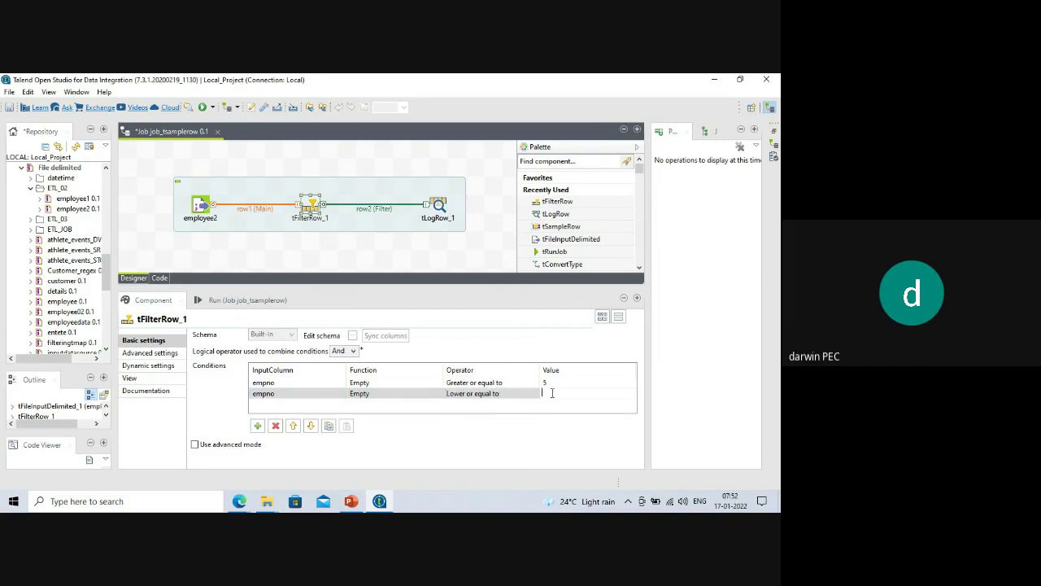
type("10")
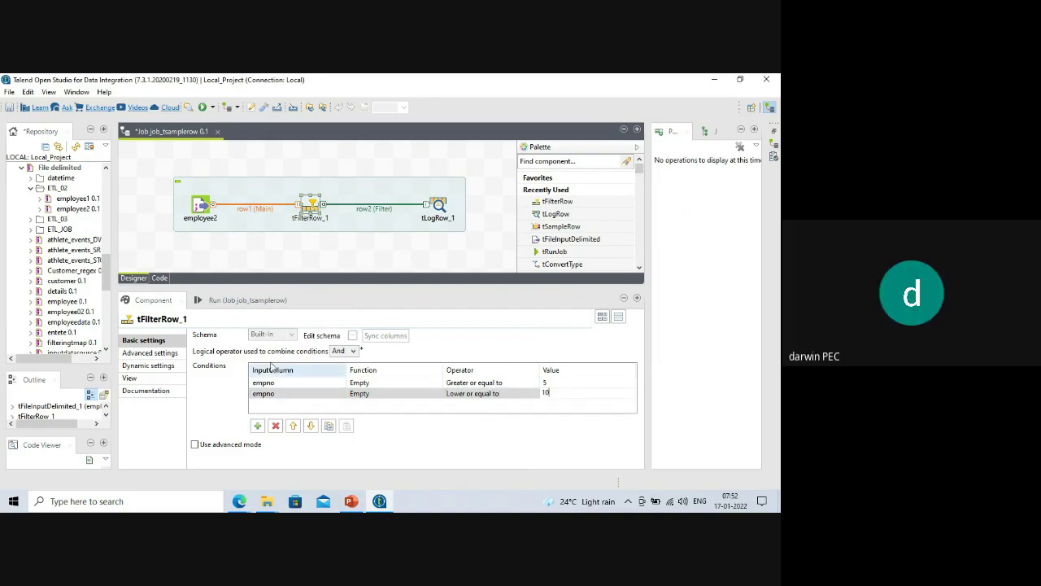
Check the previous run's console output, return to the filter settings, and deselect tFilterRow_1.
left_click(231, 302)
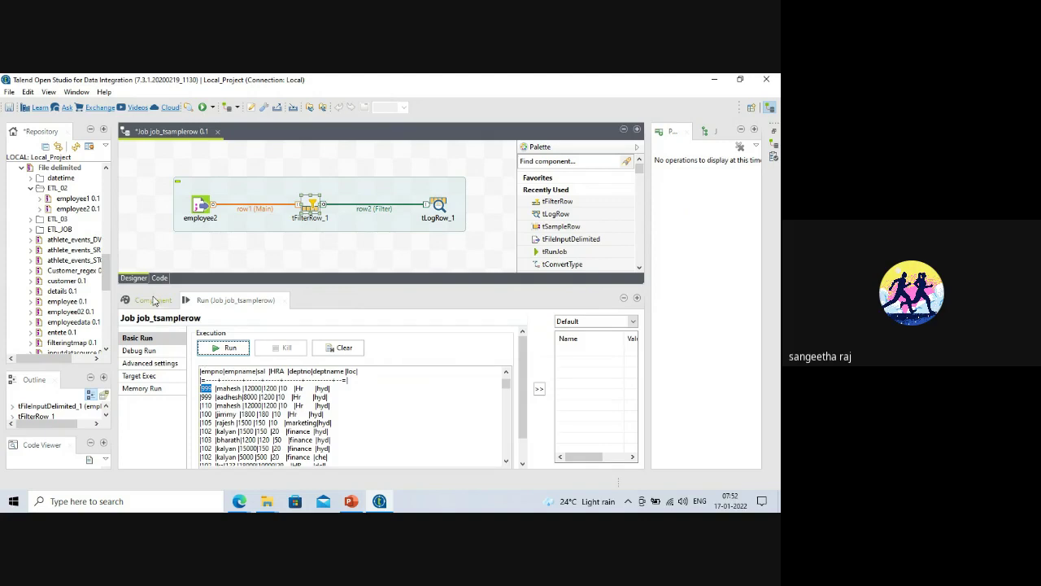
left_click(153, 300)
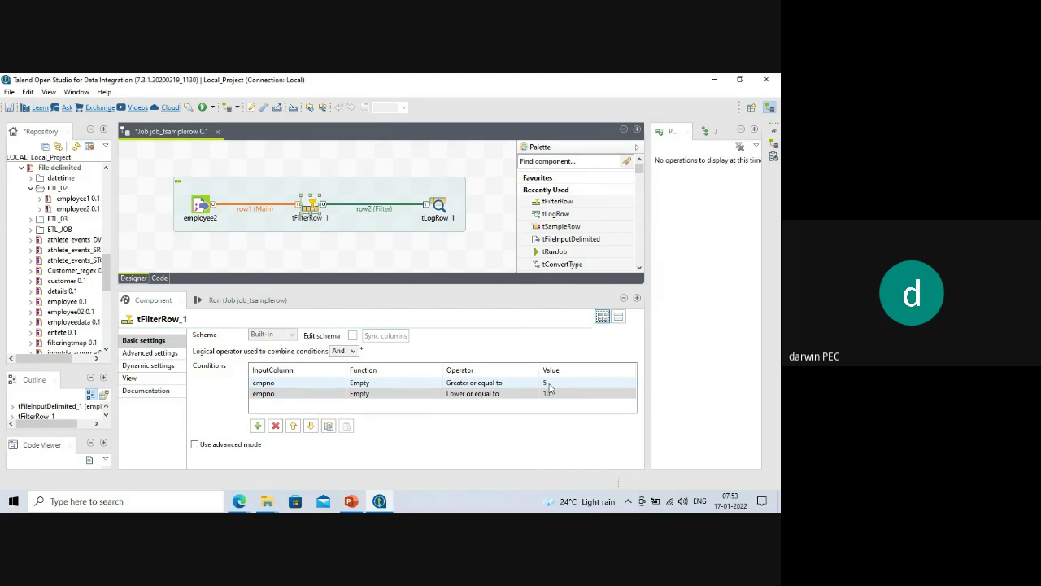
left_click(216, 302)
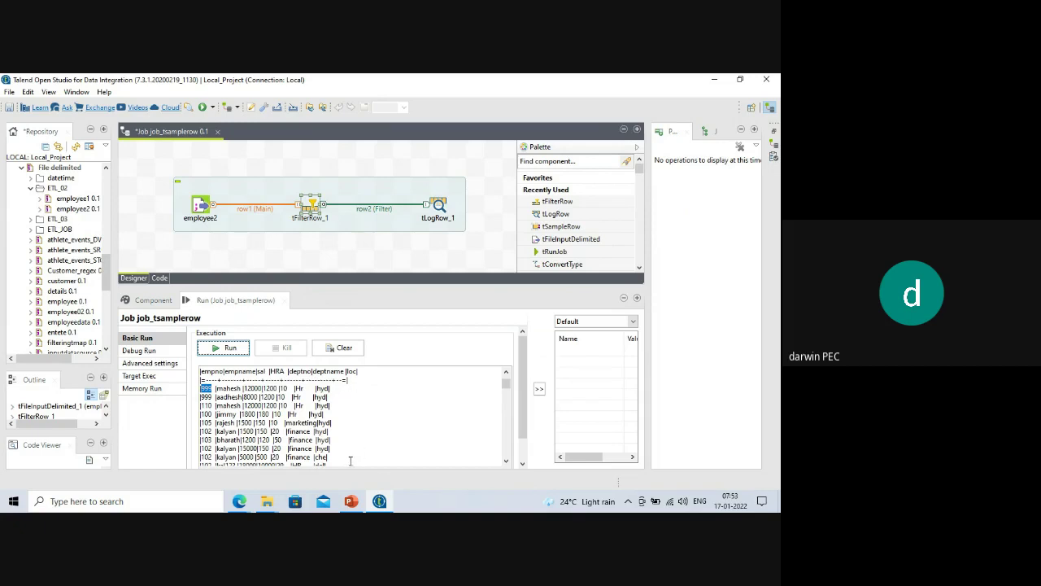
left_click(159, 300)
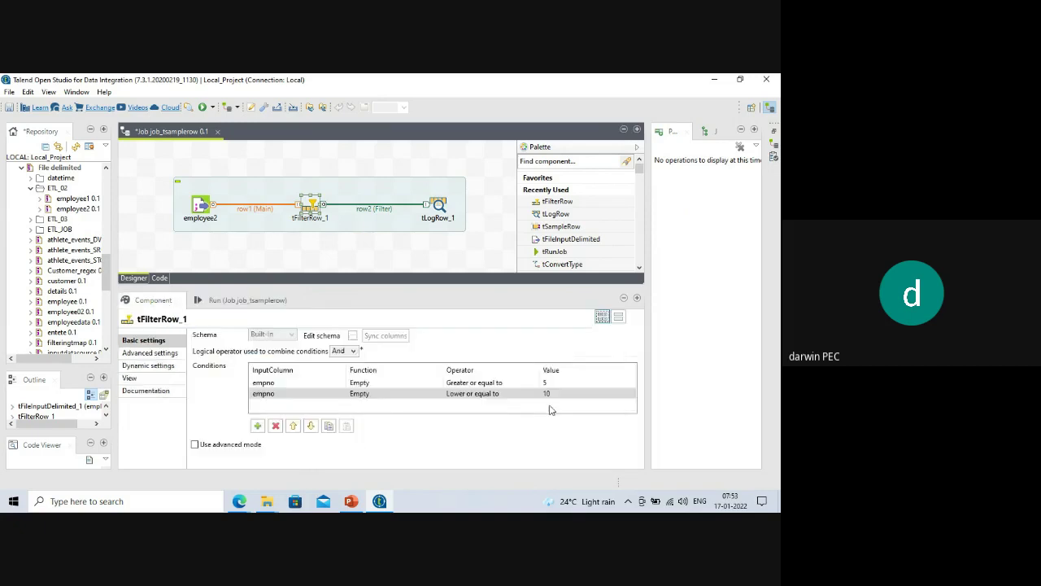
left_click(312, 205)
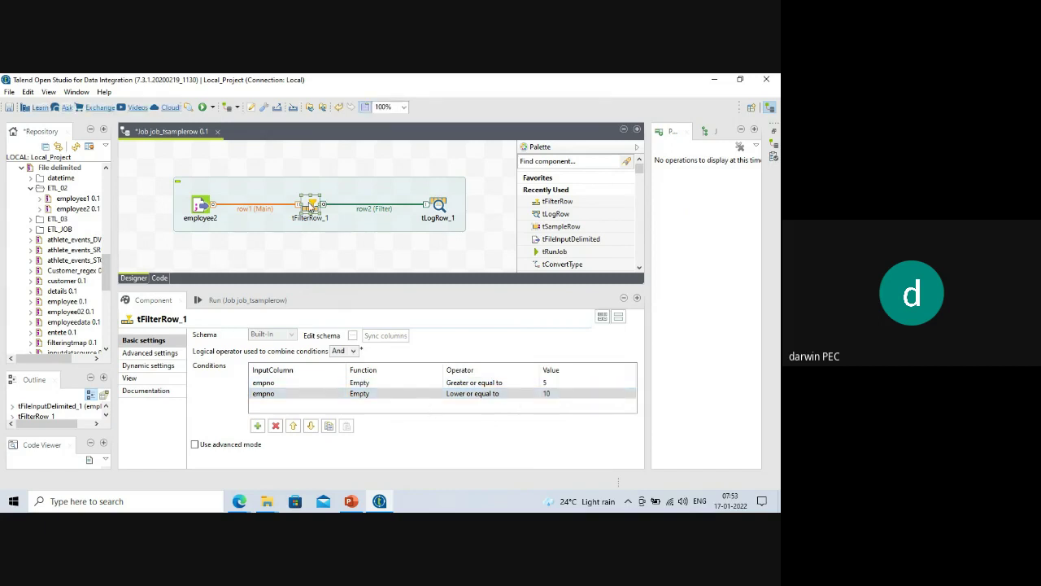
left_click(315, 249)
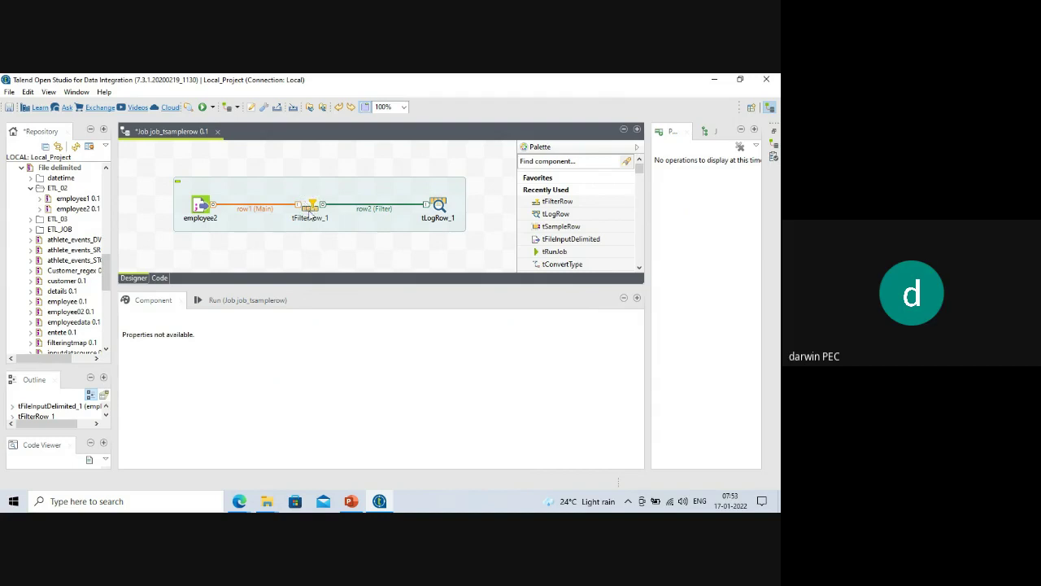
Delete tFilterRow_1 and add a tSampleRow component to the canvas via 'tsam'.
left_click(311, 210)
key("Delete")
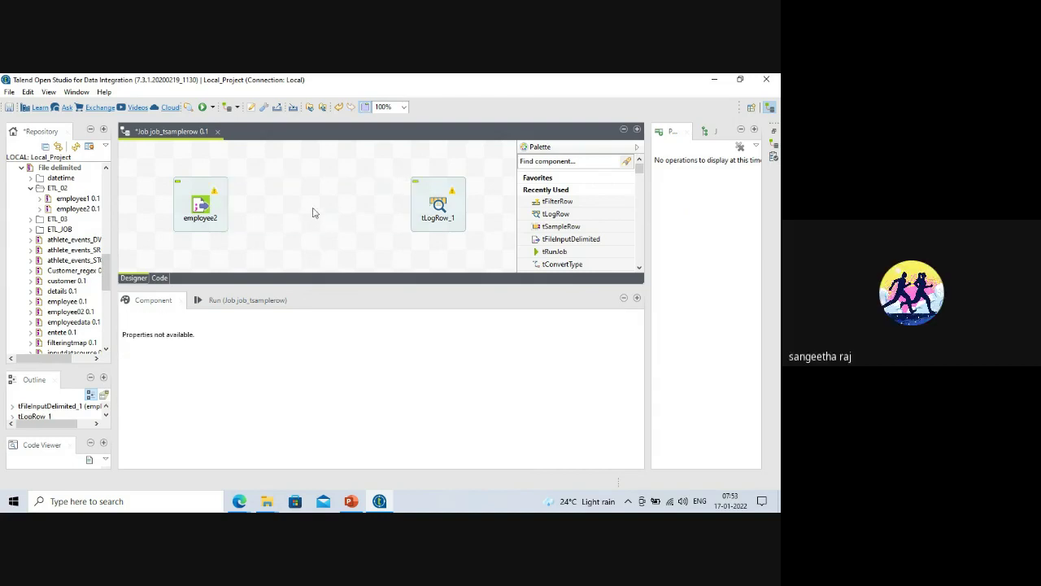
type("tsample")
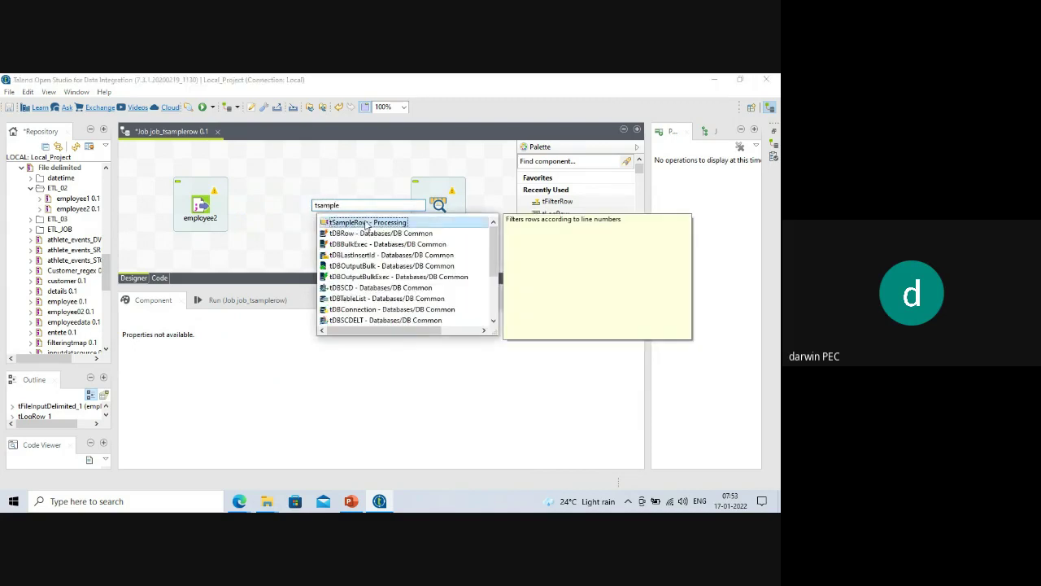
key("Return")
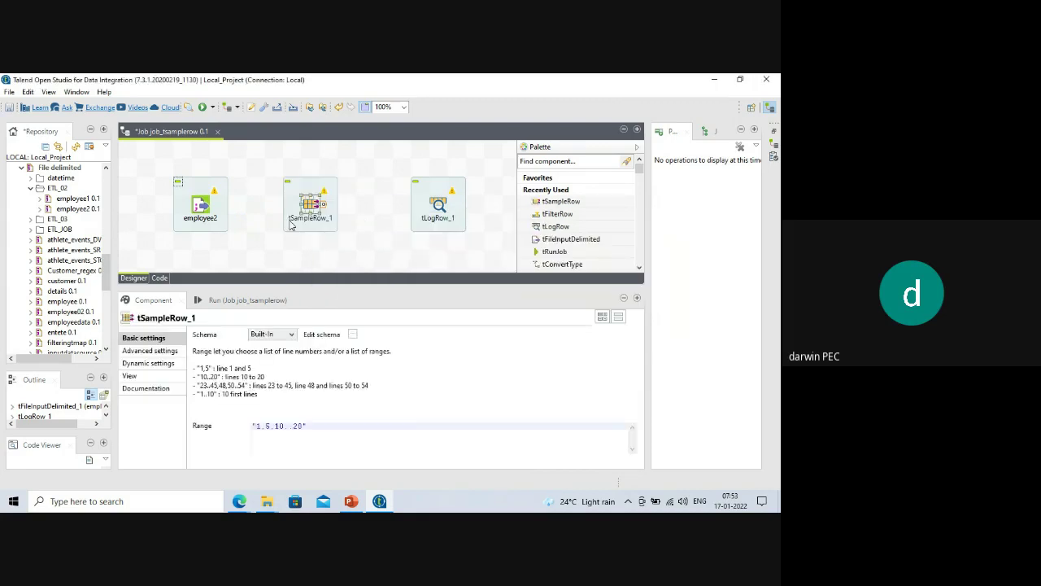
Link employee2 to tSampleRow_1 (row1) and tSampleRow_1 to tLogRow_1 (row2) with Main rows.
left_click(210, 208)
right_click(210, 207)
mouse_move(236, 213)
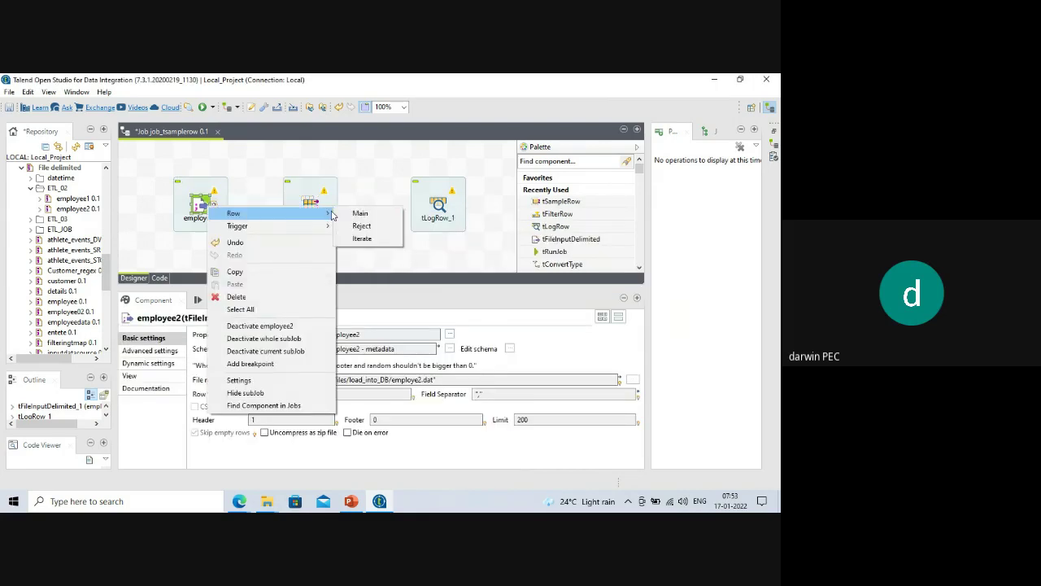
left_click(358, 214)
left_click(309, 208)
right_click(310, 209)
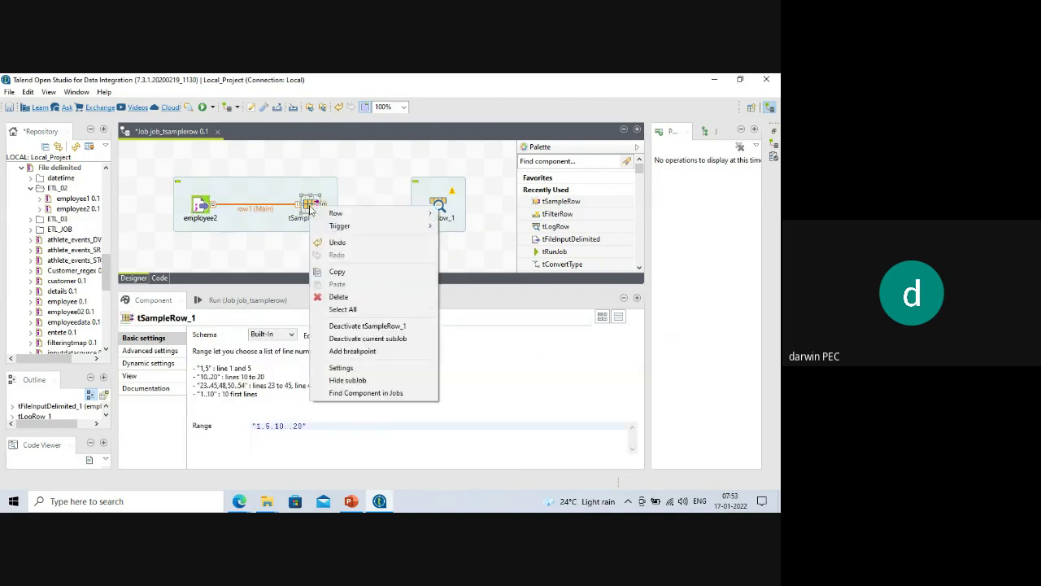
mouse_move(354, 215)
left_click(462, 214)
left_click(437, 207)
left_click_drag(366, 285, 369, 317)
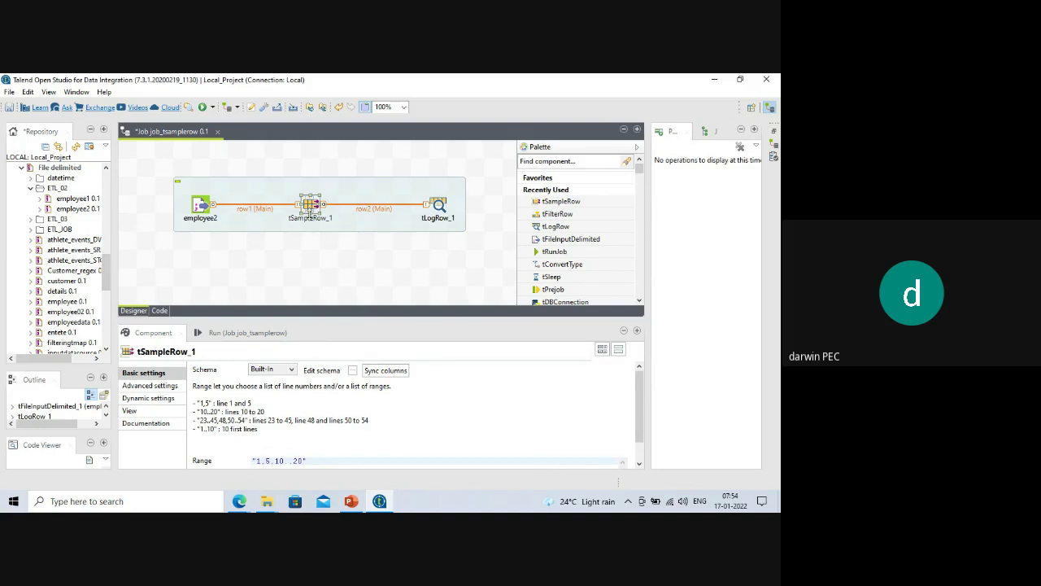
Change tSampleRow_1's Range from "1,5,10..20" to "1..5".
double_click(313, 205)
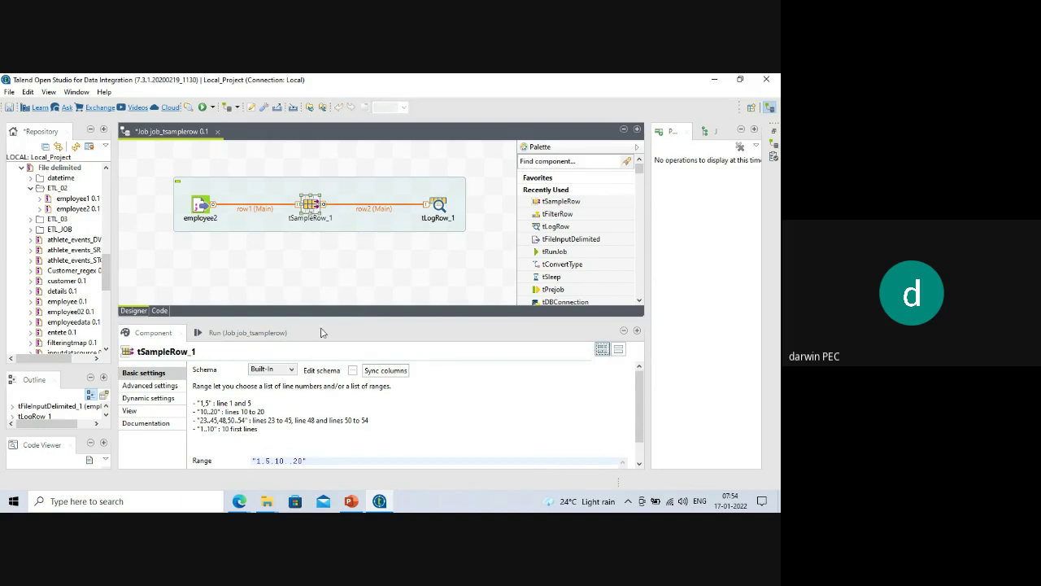
left_click_drag(325, 320, 325, 254)
left_click(273, 395)
left_click_drag(273, 394, 297, 395)
key("BackSpace")
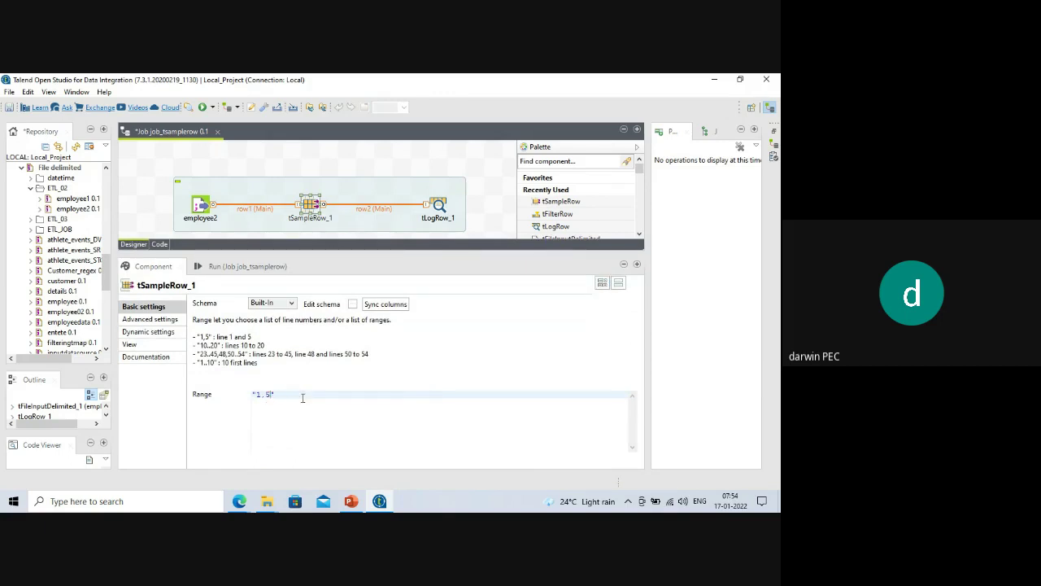
left_click(264, 394)
key("BackSpace")
type("..")
Clear the console and run the job, passing 5 of 200 rows to tLogRow_1.
left_click(235, 266)
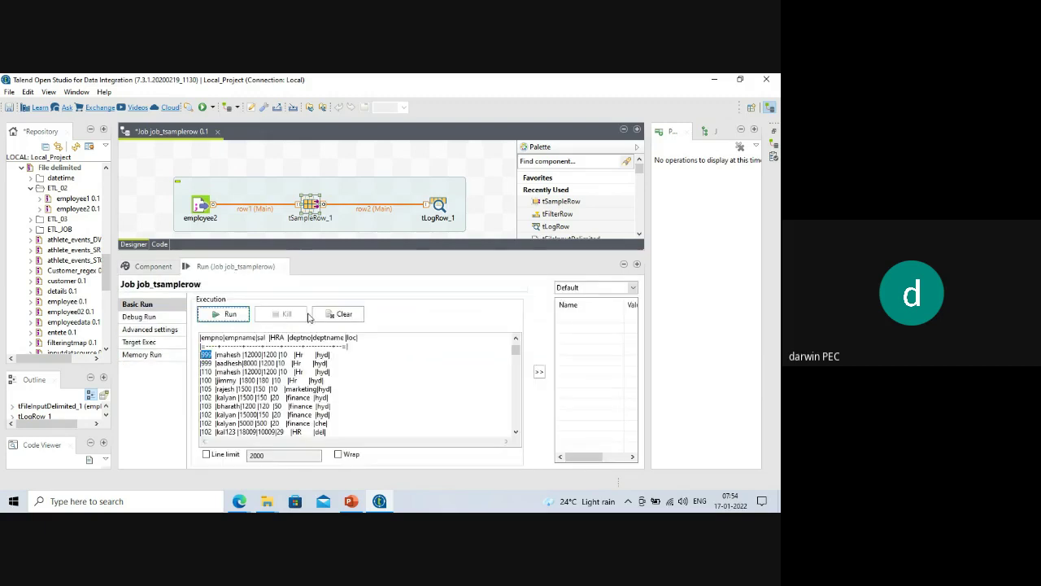
left_click(344, 314)
left_click(230, 314)
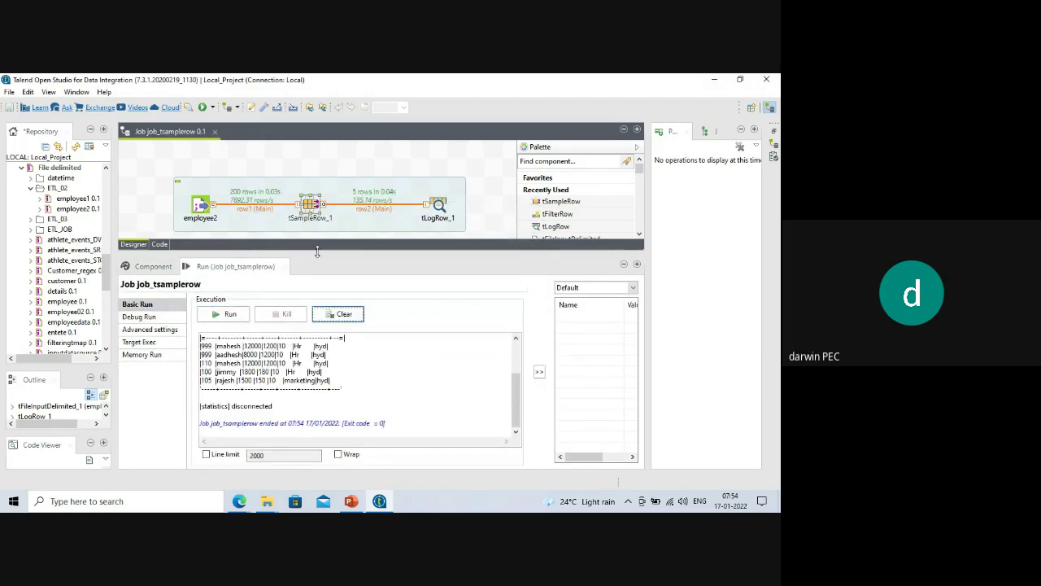
left_click_drag(317, 252, 318, 339)
left_click(310, 208)
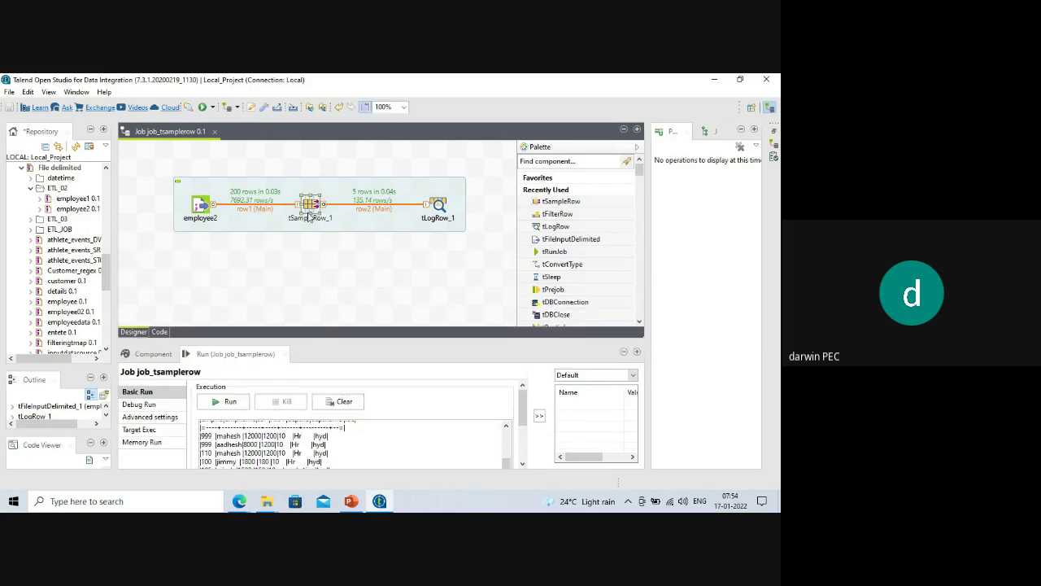
Replace tSampleRow_1 with a new tFilterRow_1 and link employee2's Main row into the flow.
key("Delete")
type("t")
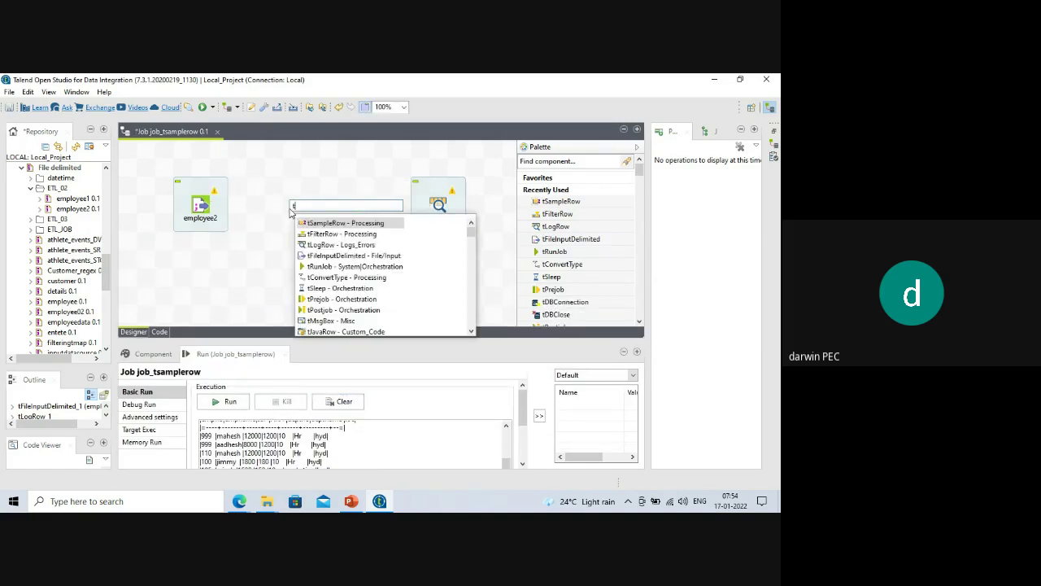
type("filter")
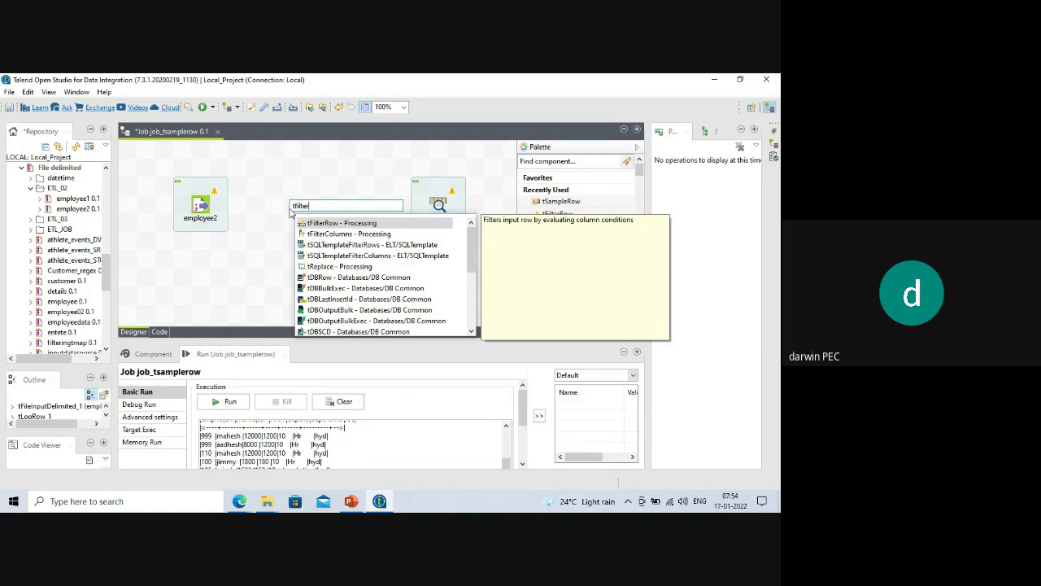
double_click(329, 224)
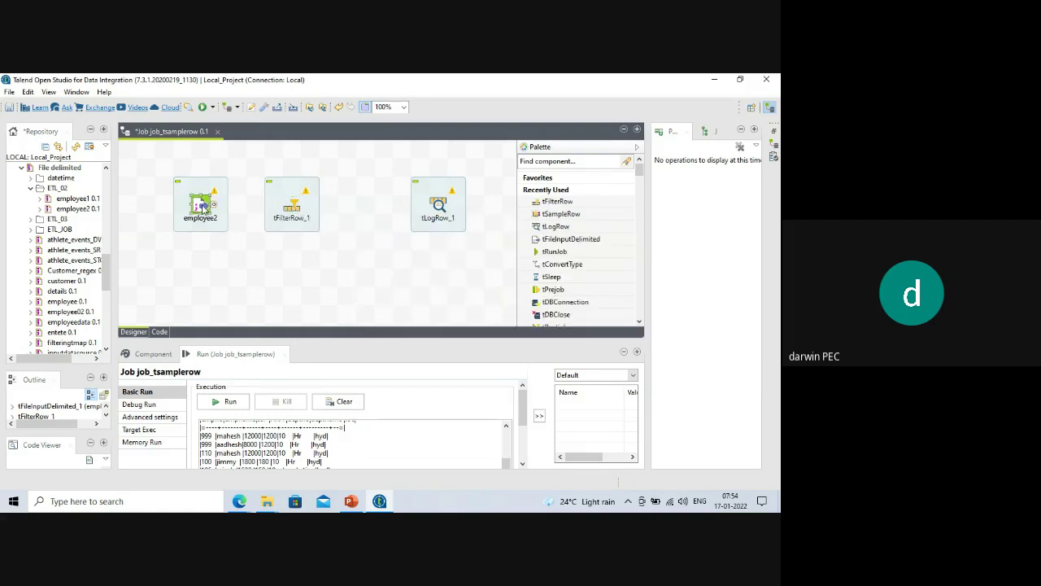
right_click(204, 207)
mouse_move(236, 212)
left_click(353, 212)
left_click(411, 213)
Keep And as tFilterRow_1's logical operator and add one blank condition row.
left_click(291, 203)
left_click_drag(341, 342, 323, 263)
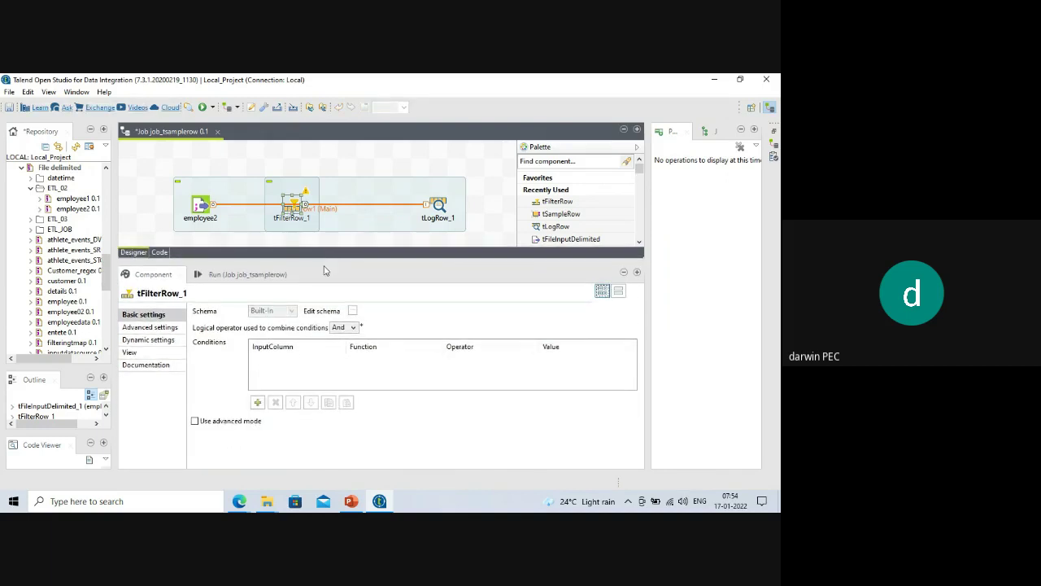
left_click(352, 327)
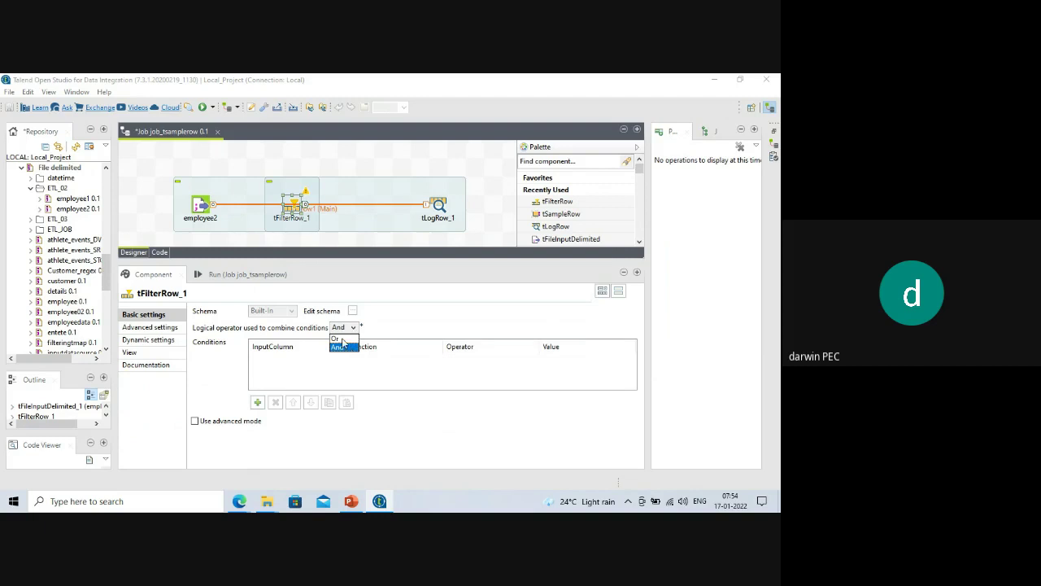
left_click(343, 348)
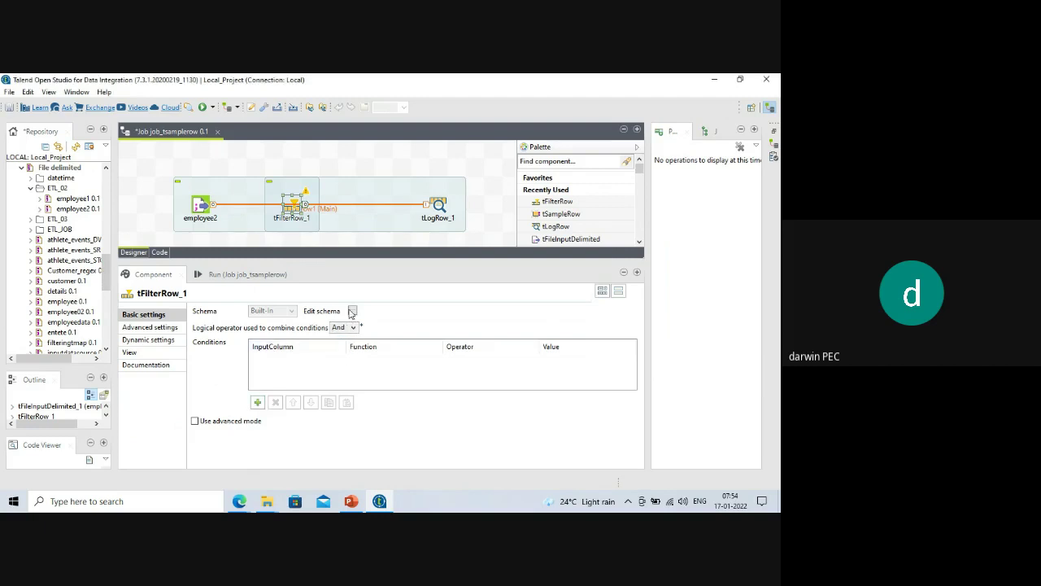
left_click(257, 402)
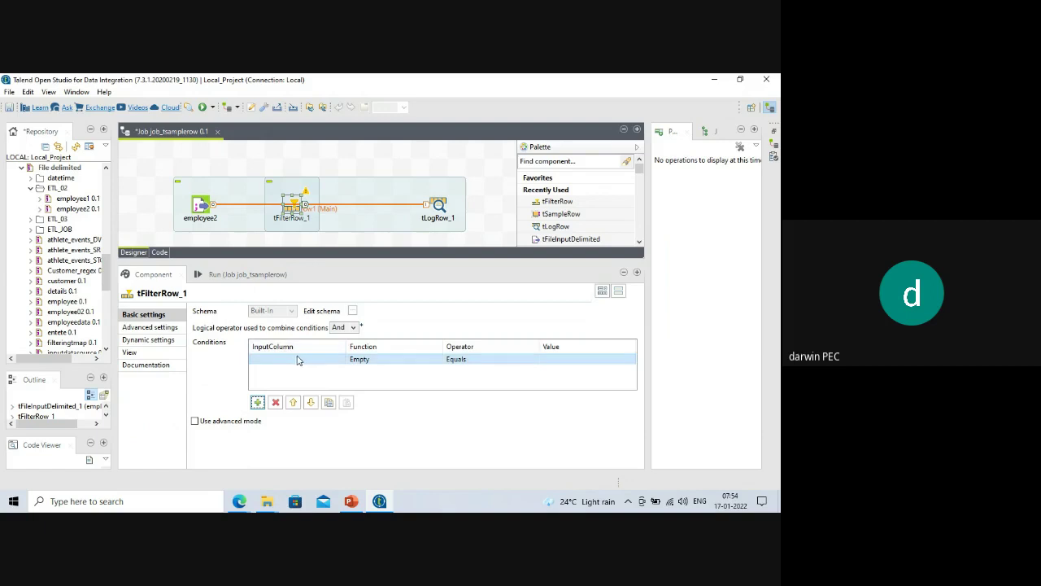
Inspect tFilterRow_1's schema without changes, then delete tFilterRow_1 from the job.
left_click(352, 311)
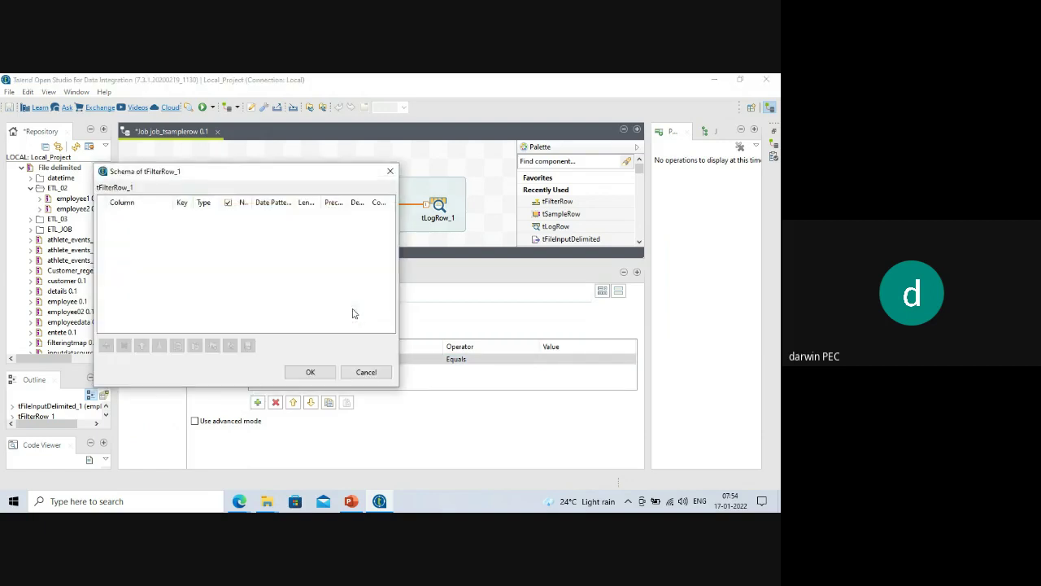
left_click(360, 373)
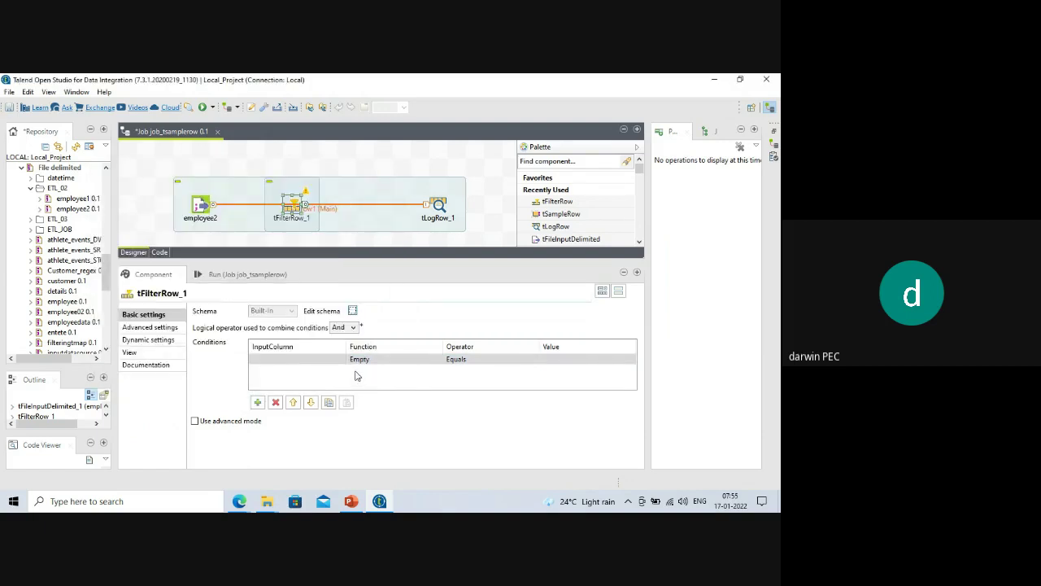
left_click_drag(334, 261, 334, 349)
left_click(291, 218)
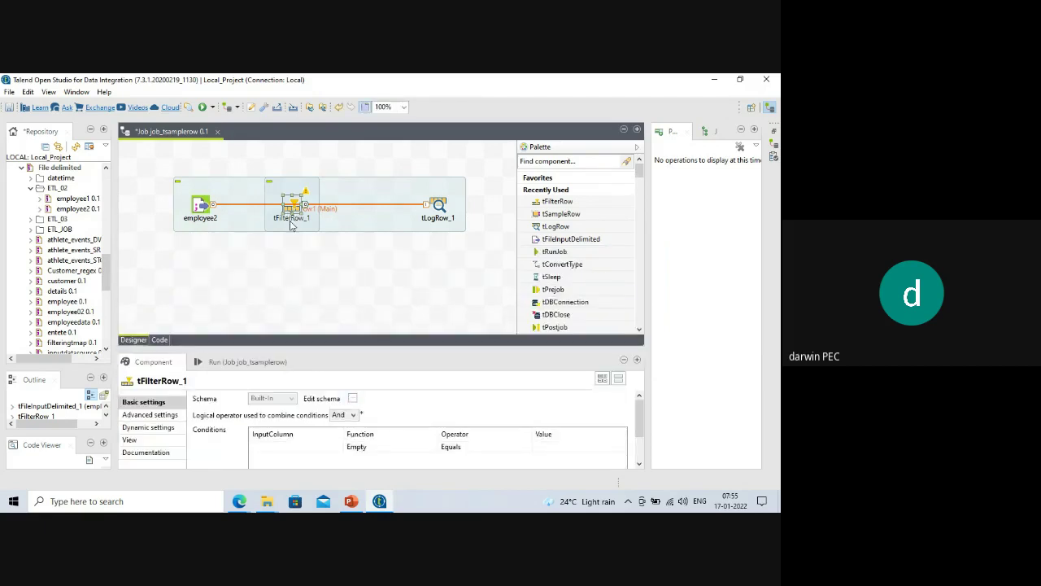
key("Delete")
Delete the leftover link and place a fresh tFilterRow_1 on the canvas.
left_click(316, 206)
key("Delete")
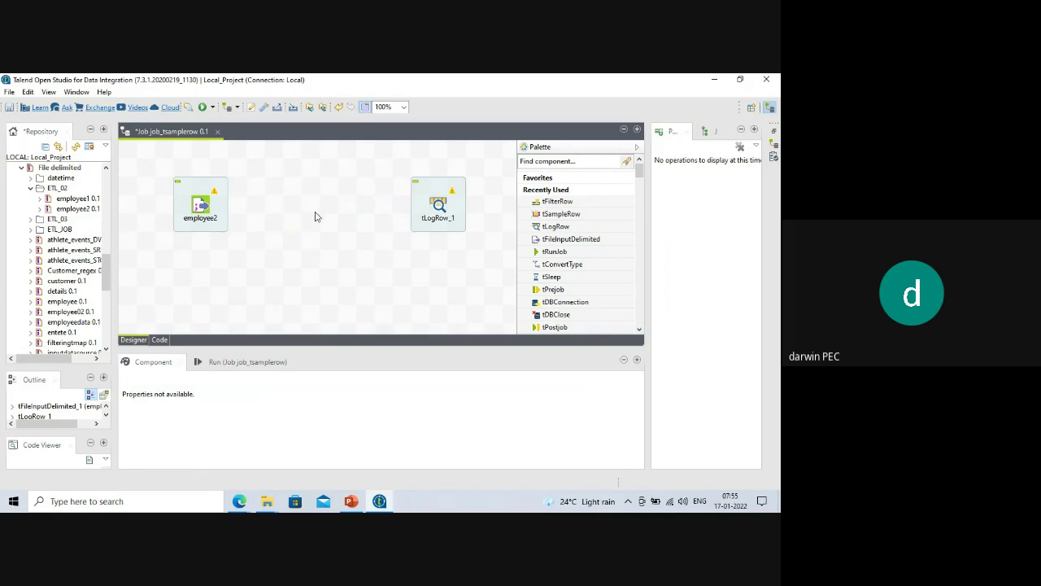
type("tfilter")
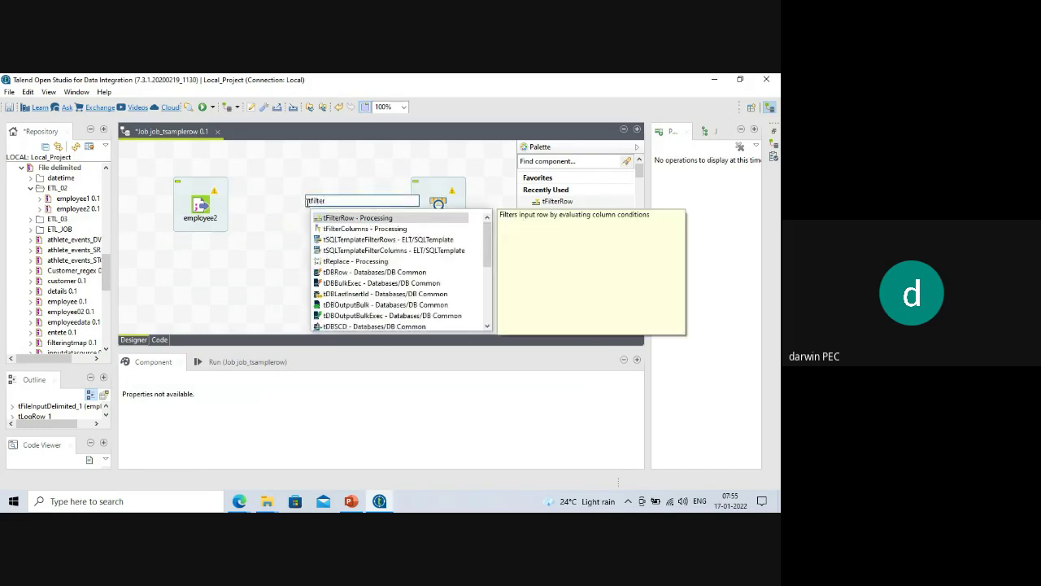
double_click(332, 219)
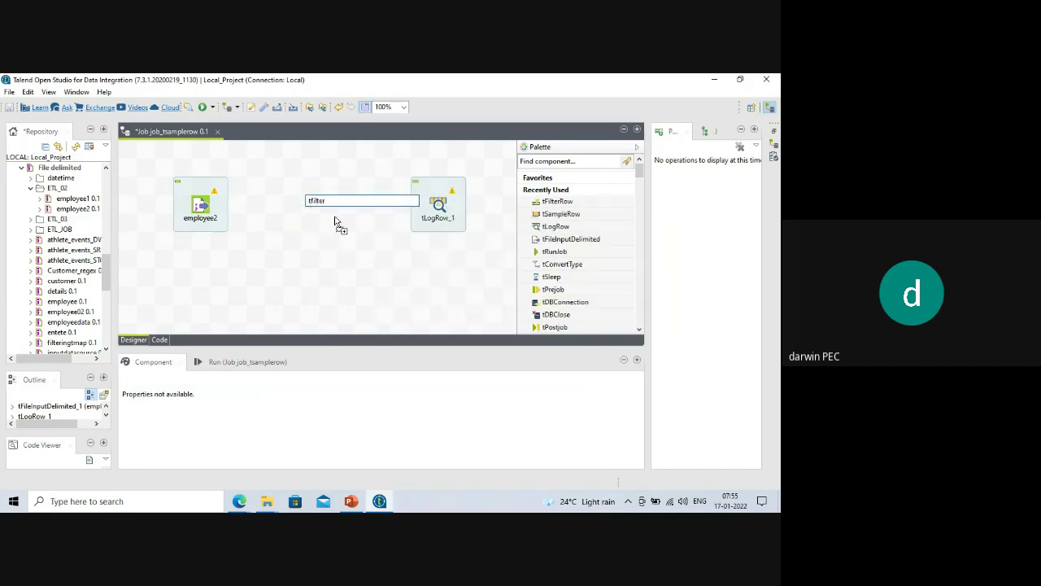
Link employee2 to tFilterRow_1 as row1 (Main) and tFilterRow_1 to tLogRow_1 as row2 (Filter).
right_click(202, 209)
mouse_move(232, 213)
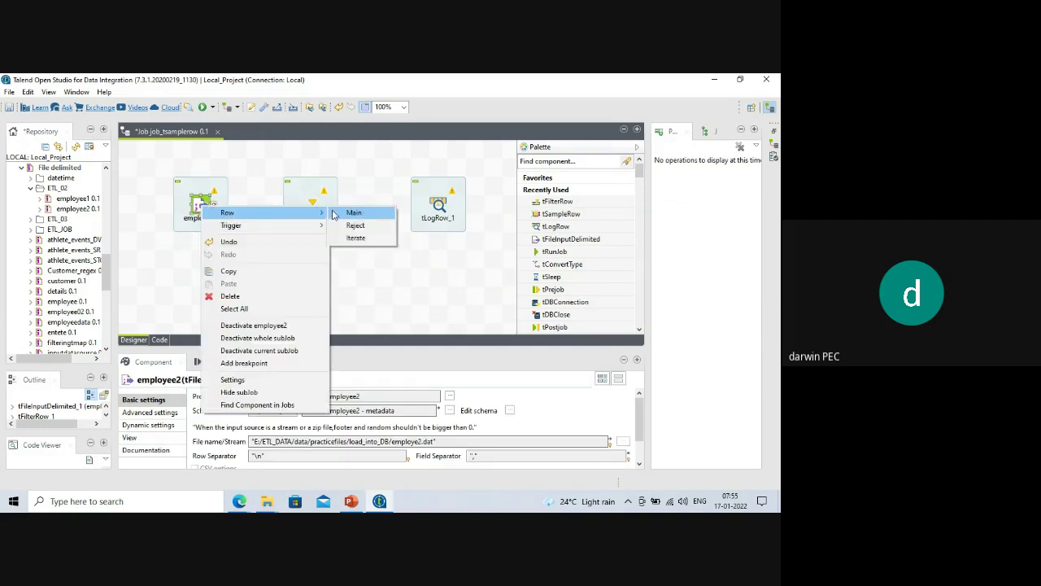
left_click(353, 213)
left_click(311, 207)
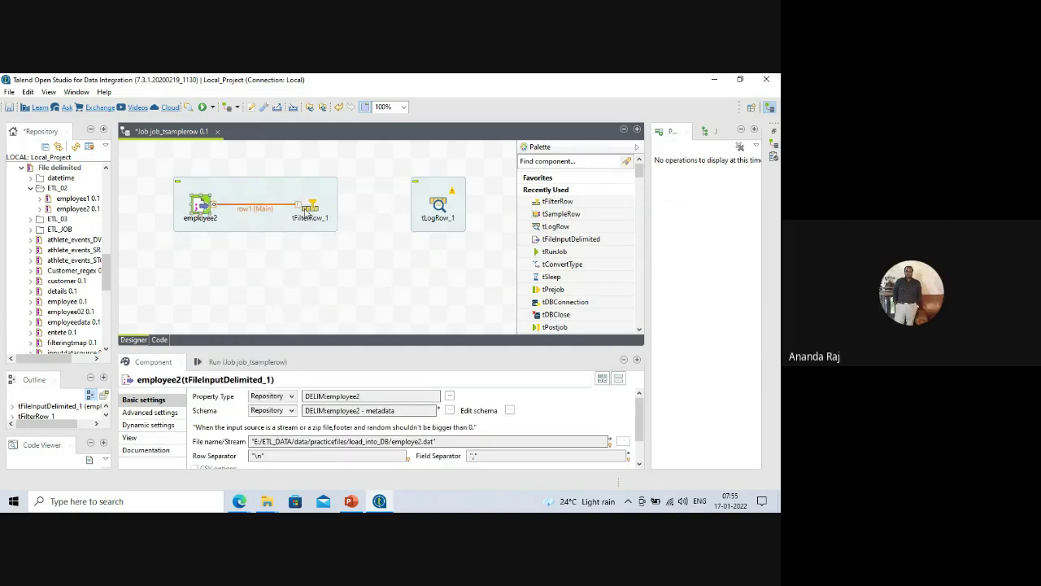
right_click(328, 210)
mouse_move(407, 214)
left_click(458, 214)
left_click(437, 205)
left_click_drag(346, 348, 341, 281)
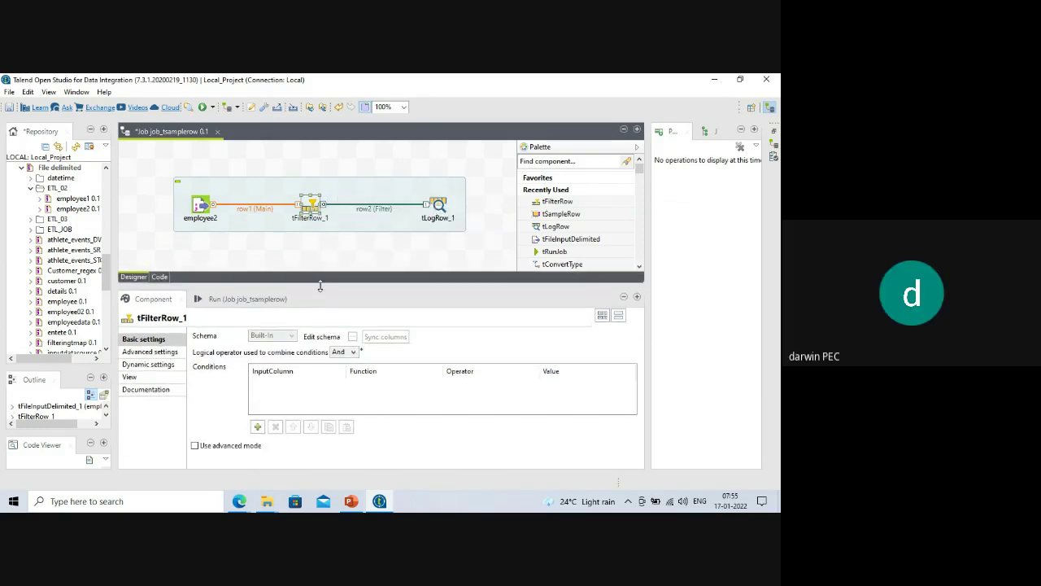
Clear the previous run output and add an empno Equals condition to tFilterRow_1.
left_click(248, 301)
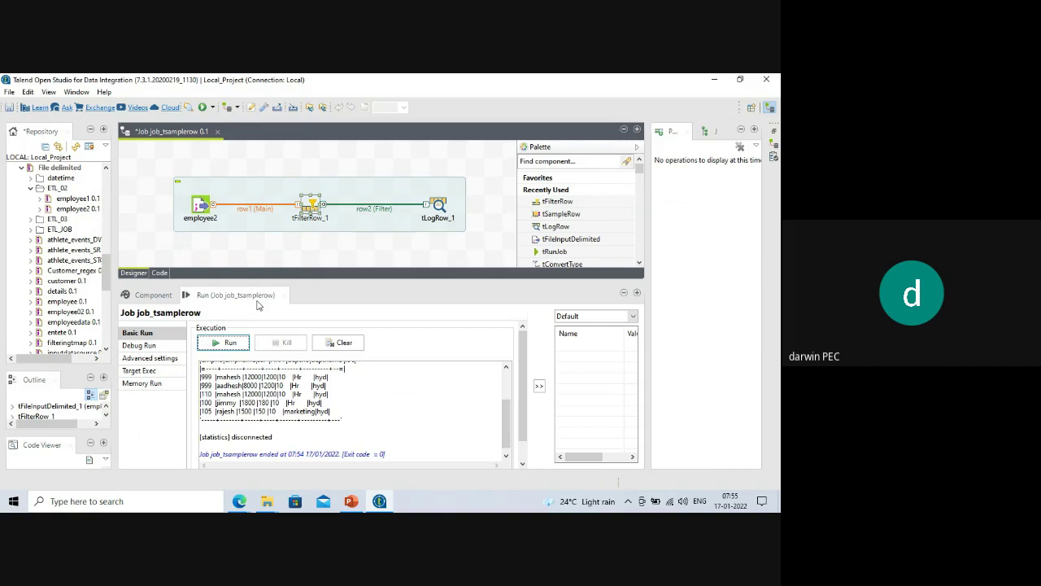
left_click(340, 343)
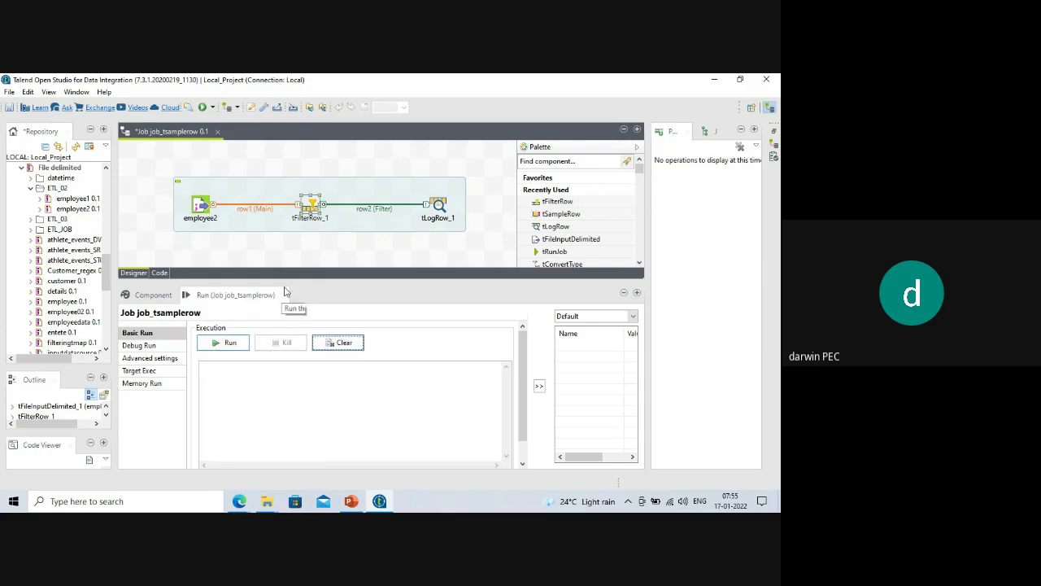
left_click(312, 205)
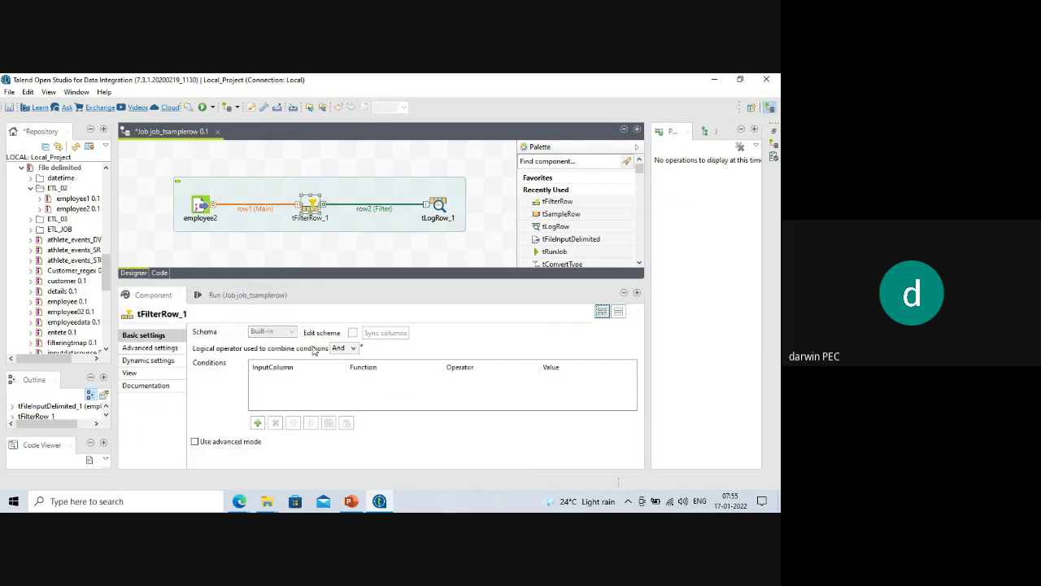
left_click(257, 423)
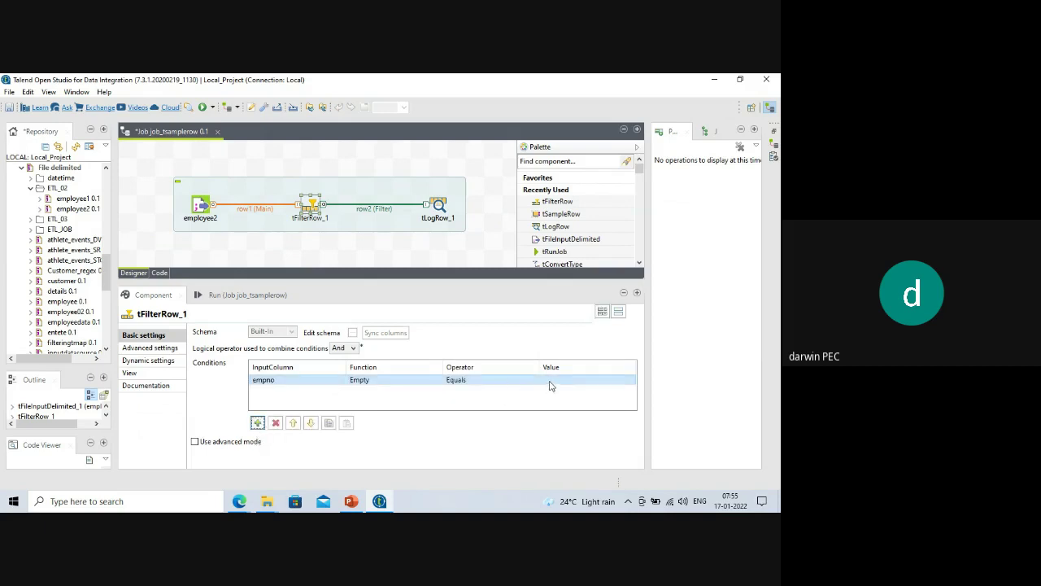
left_click(519, 379)
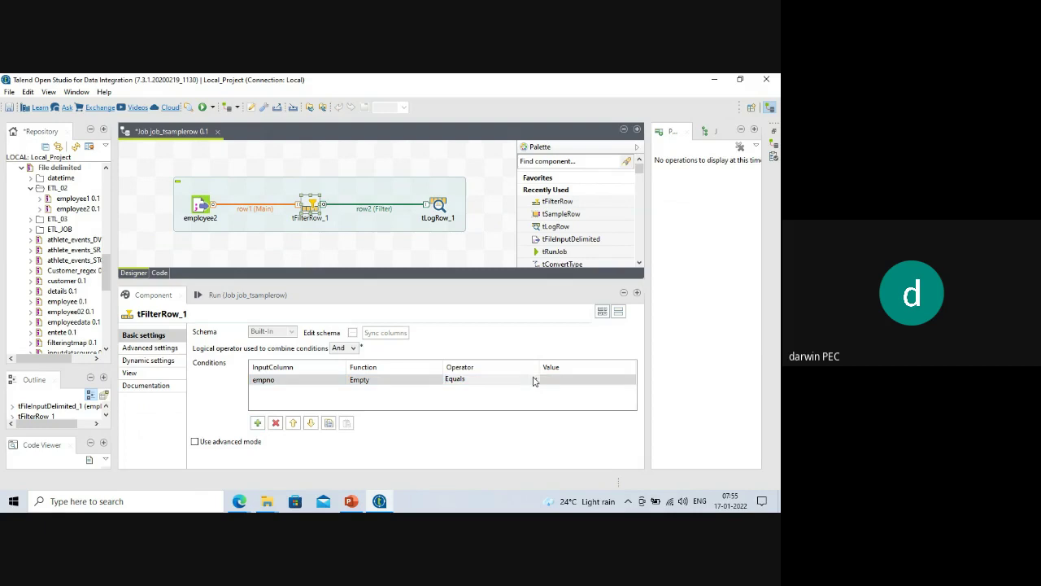
left_click(534, 380)
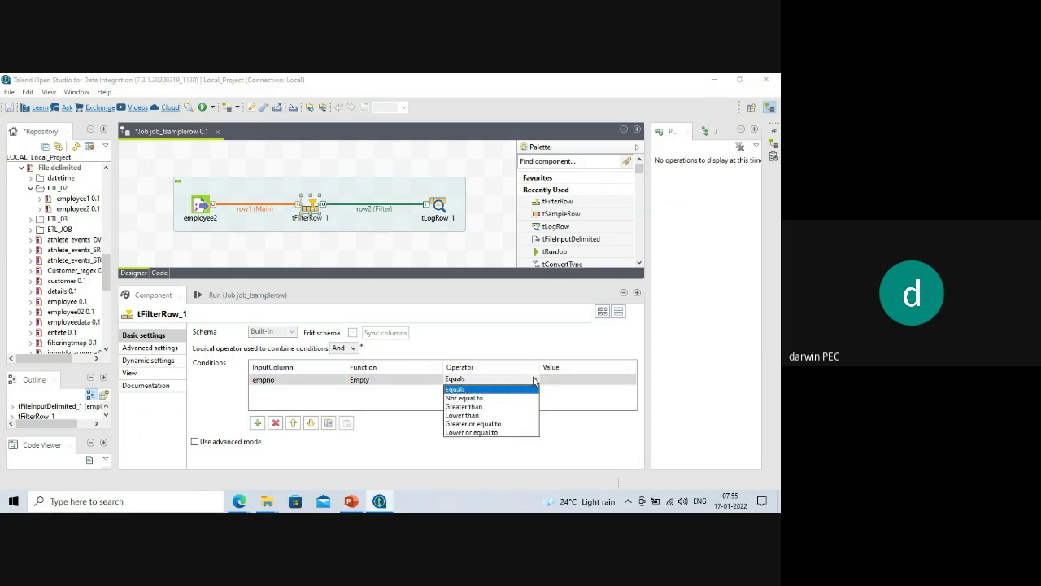
left_click(480, 389)
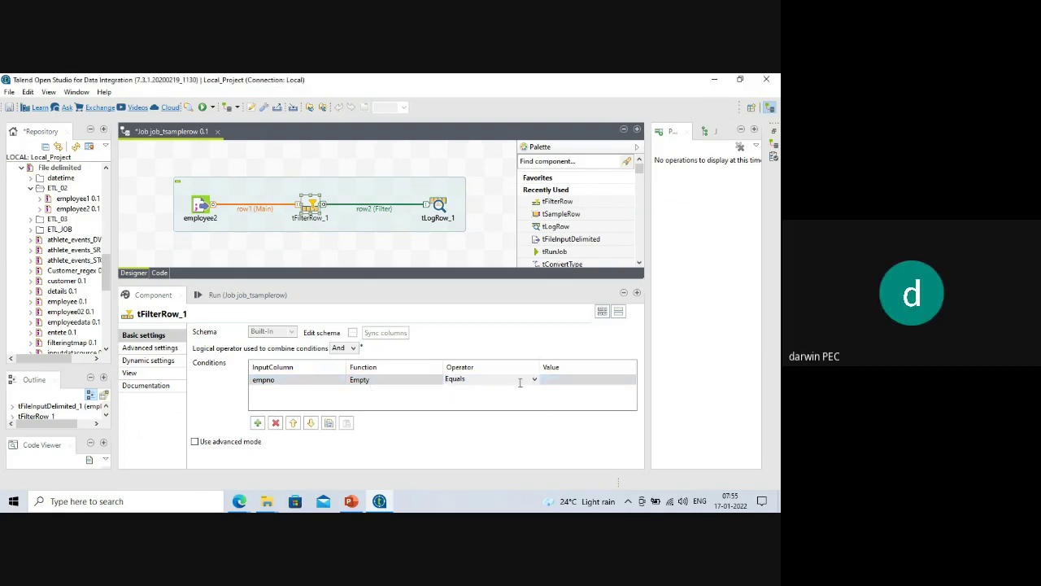
Enter 99 as the empno value and run the job; 2 of 200 rows reach tLogRow_1.
left_click(220, 296)
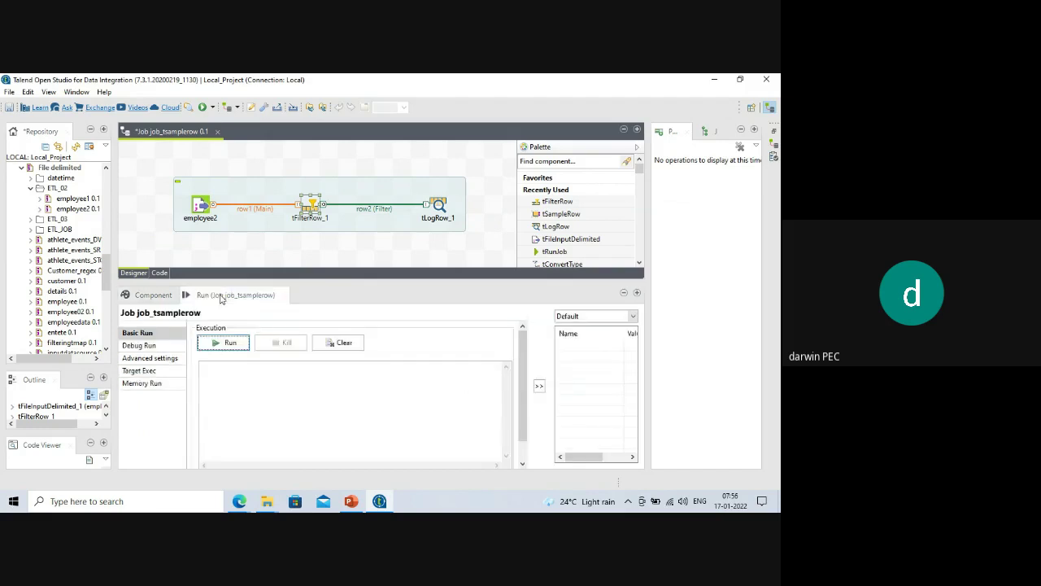
left_click(155, 295)
left_click(555, 379)
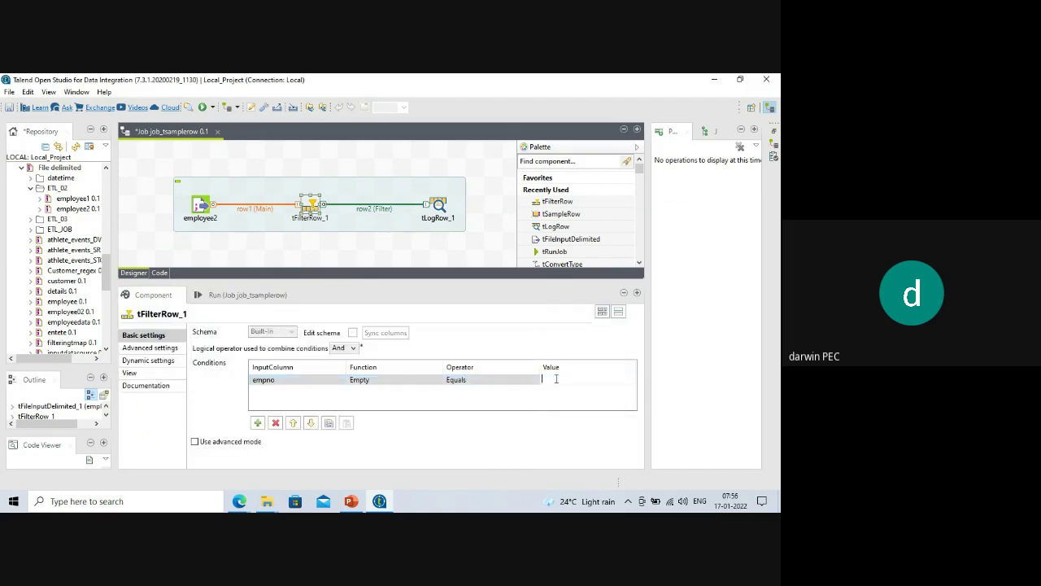
type("999")
left_click(244, 297)
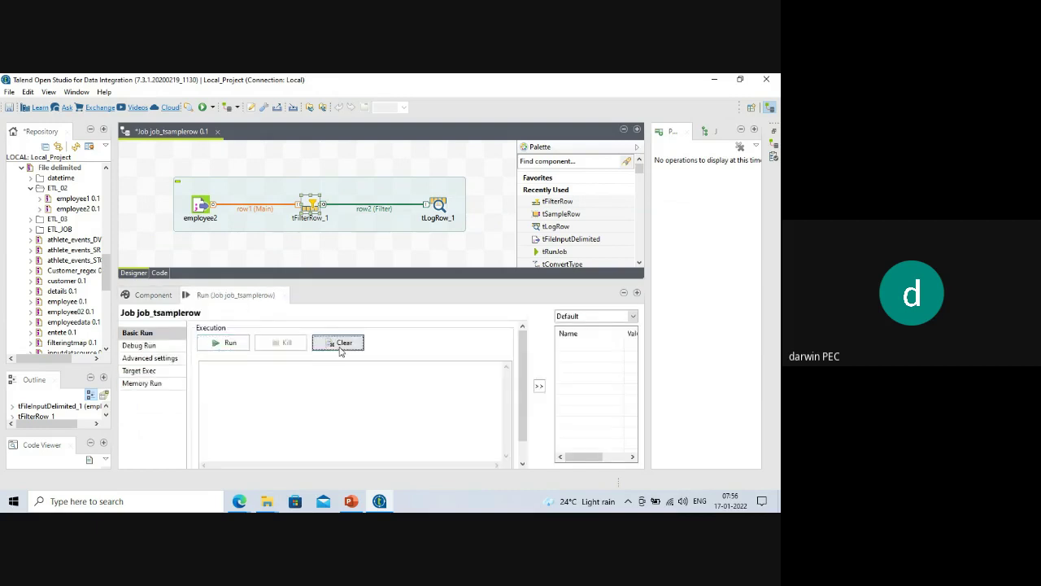
left_click(220, 344)
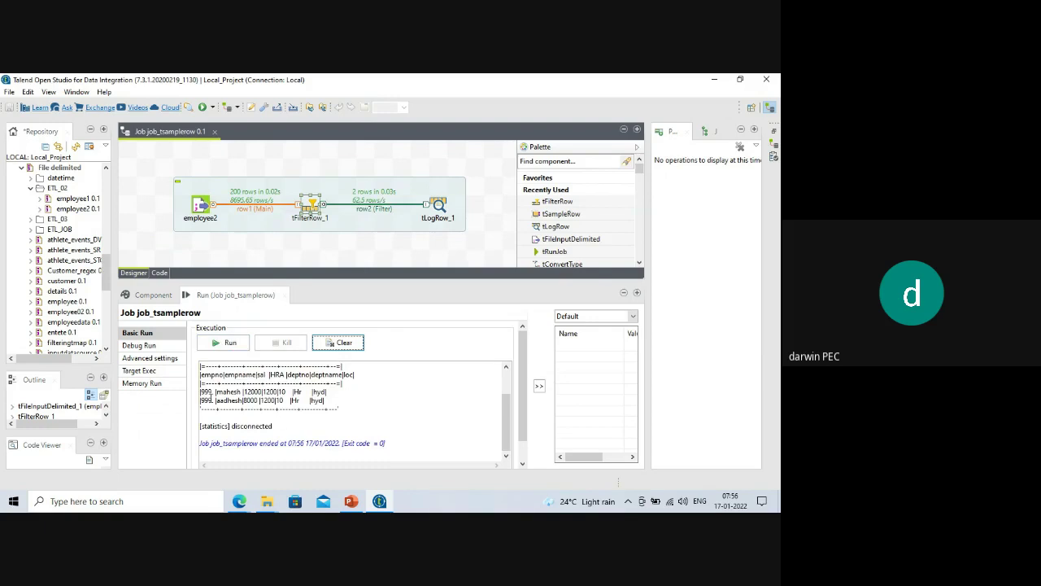
left_click_drag(203, 391, 212, 392)
left_click_drag(388, 359, 388, 358)
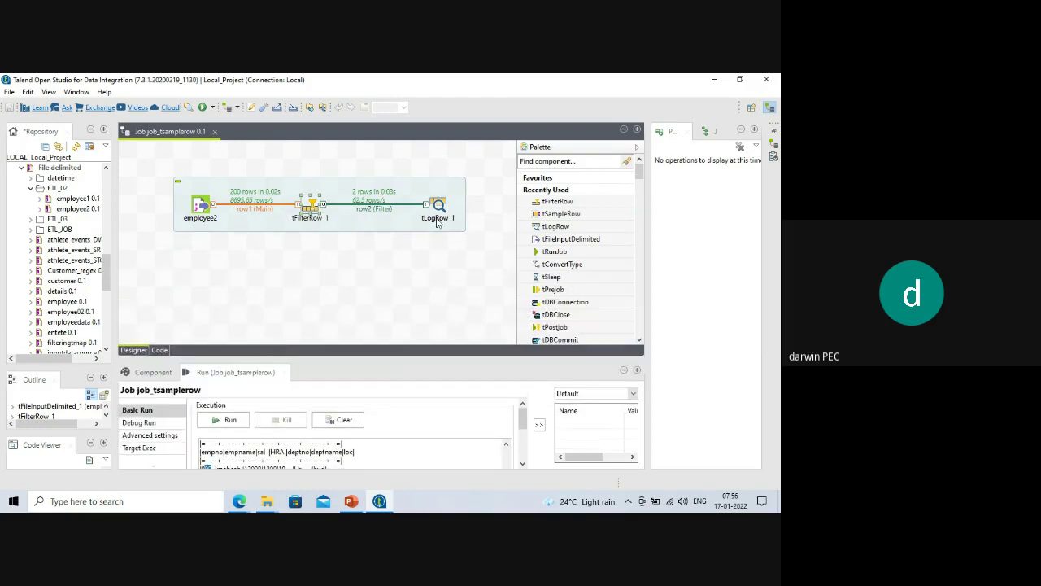
left_click(439, 206)
Paste a copy of tLogRow_1 as tLogRow_2 and position it below tLogRow_1.
left_click(432, 280)
key("ctrl+v")
left_click_drag(327, 226, 437, 296)
Route tFilterRow_1's rejected rows to tLogRow_2 via a Reject link and open tLogRow_2's settings.
left_click(312, 207)
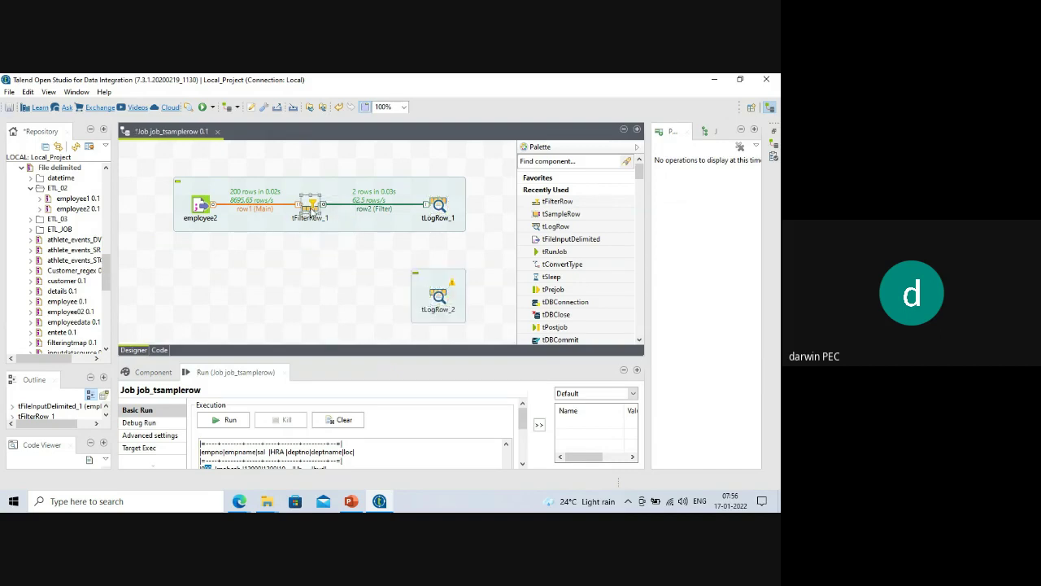
right_click(312, 207)
mouse_move(402, 214)
left_click(462, 215)
left_click(431, 296)
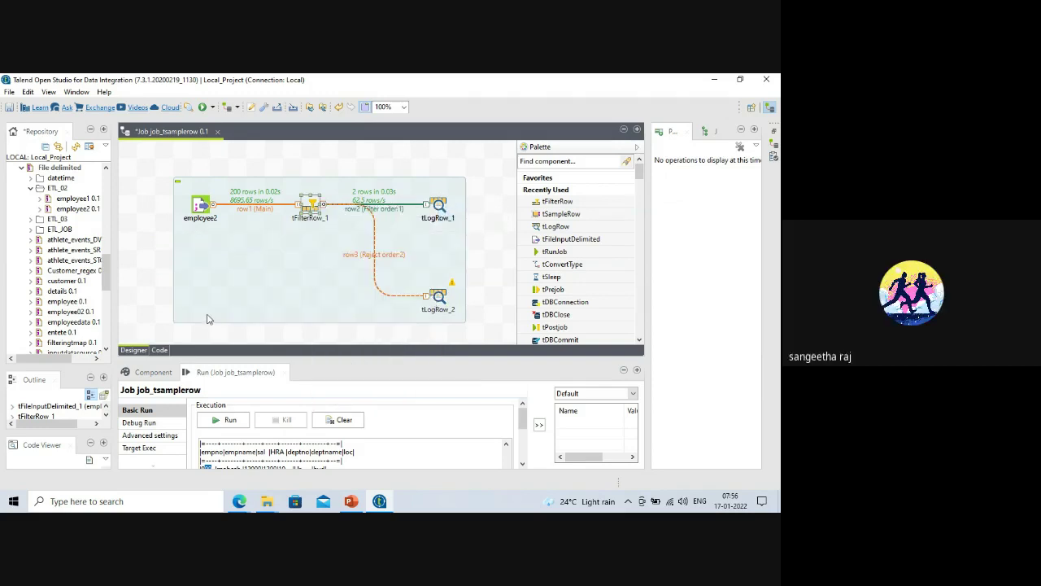
double_click(438, 297)
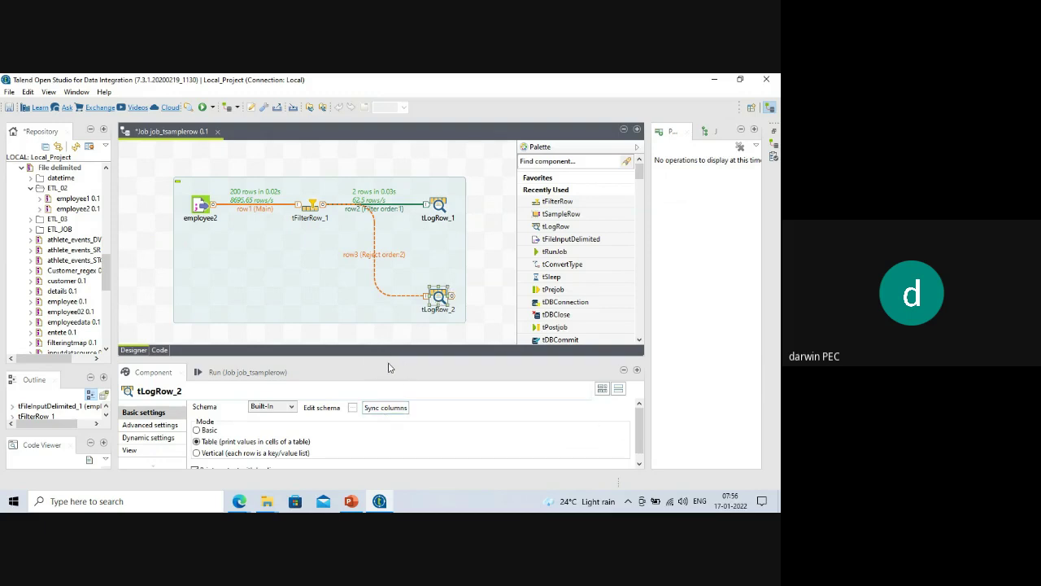
Clear the previous output and statistics, then rerun the job.
left_click_drag(395, 358, 392, 300)
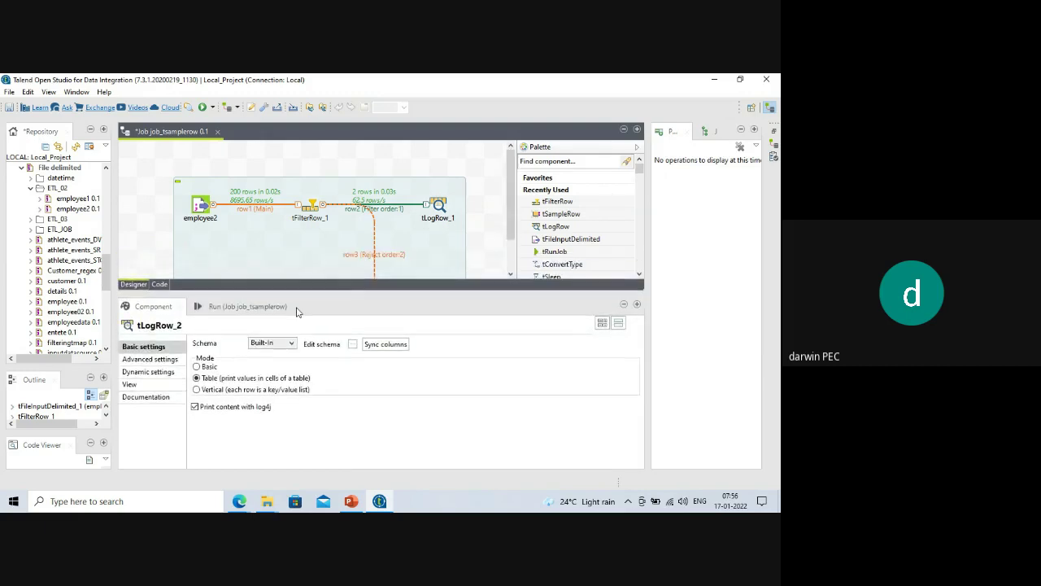
left_click(242, 309)
scroll(411, 244, "down", 1)
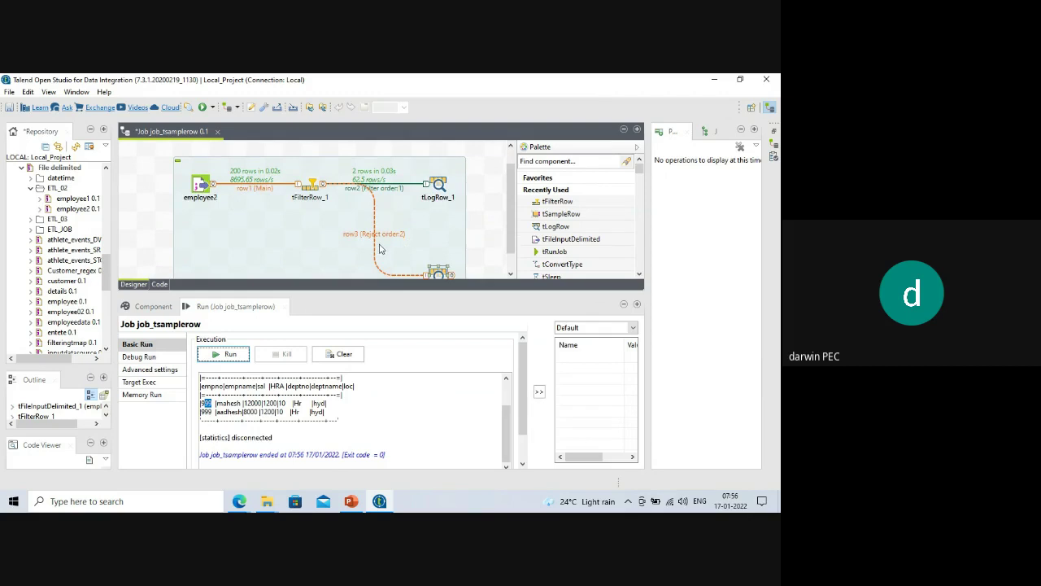
left_click(339, 354)
left_click(228, 358)
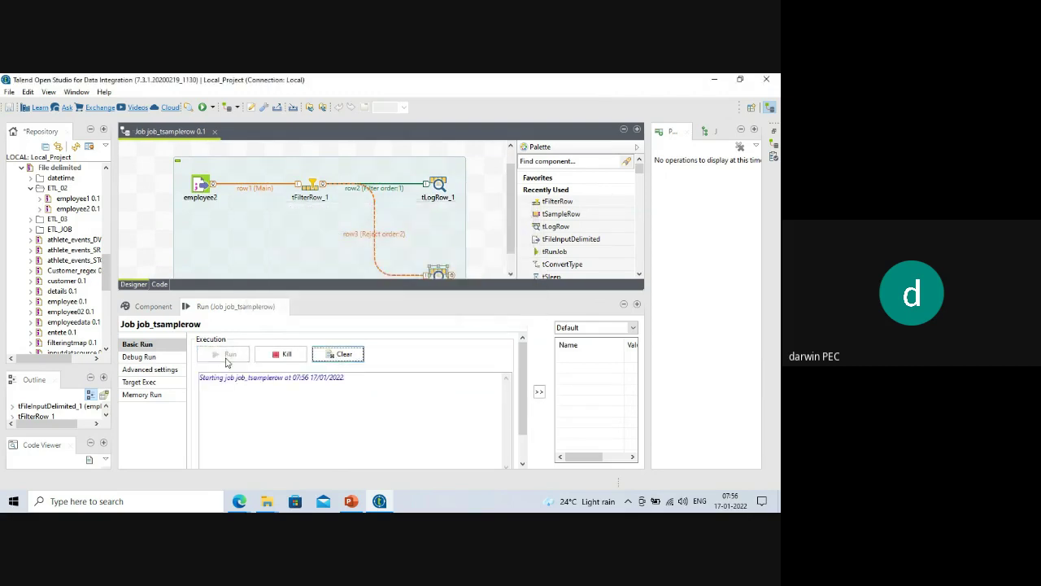
scroll(331, 438, "up", 4)
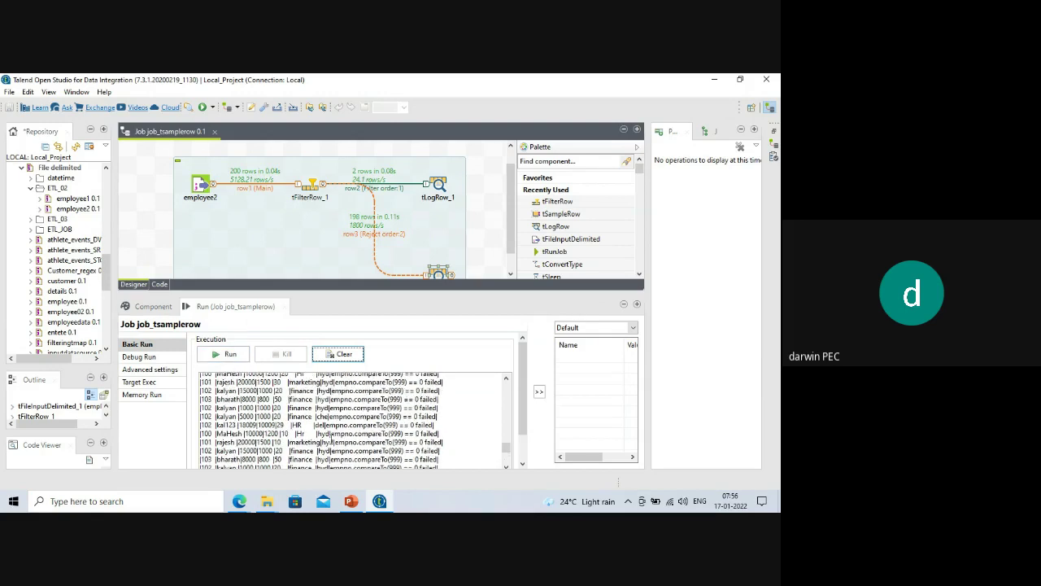
left_click_drag(505, 439, 511, 396)
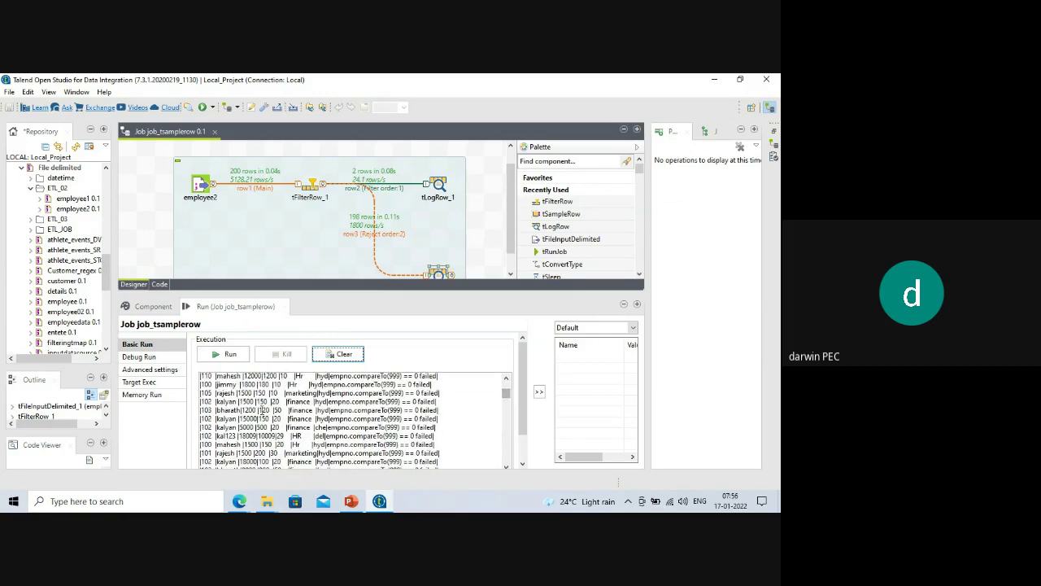
scroll(259, 411, "down", 1)
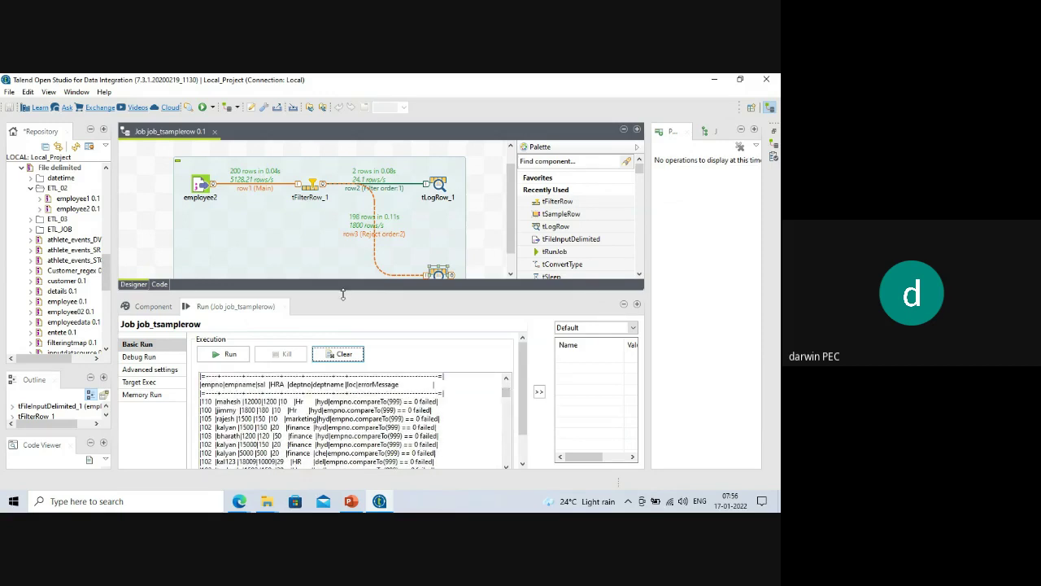
Review the results: 2 rows to tLogRow_1 and 198 rejected rows with errorMessage to tLogRow_2.
left_click_drag(344, 291, 341, 323)
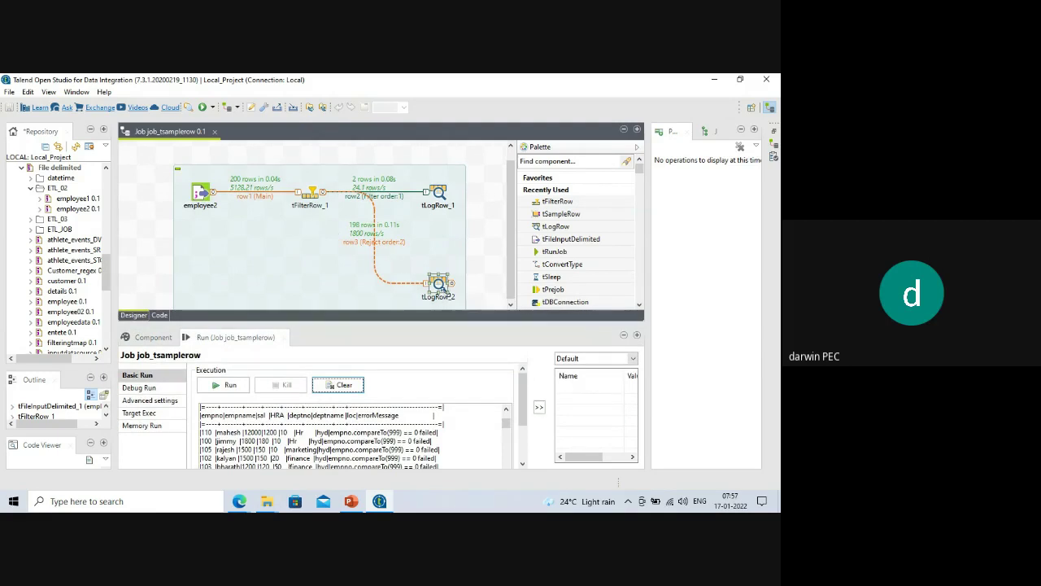
left_click_drag(377, 323, 382, 223)
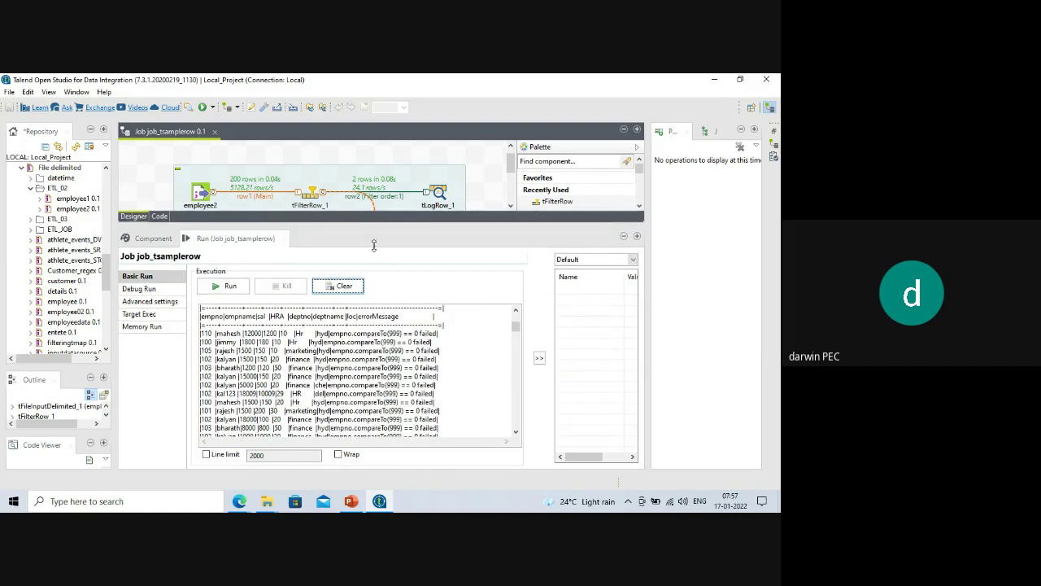
left_click_drag(374, 226, 379, 283)
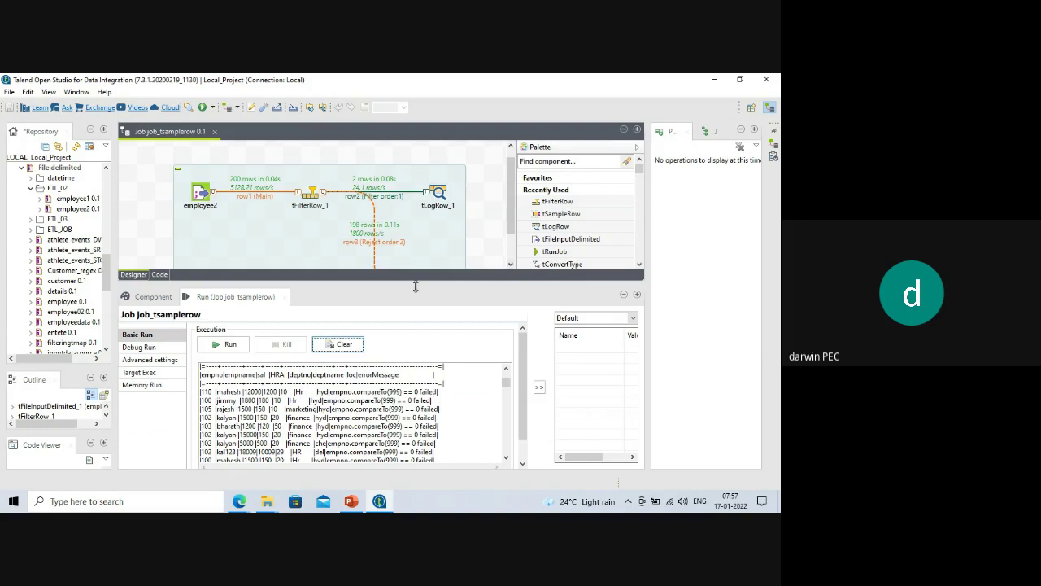
left_click_drag(416, 283, 430, 360)
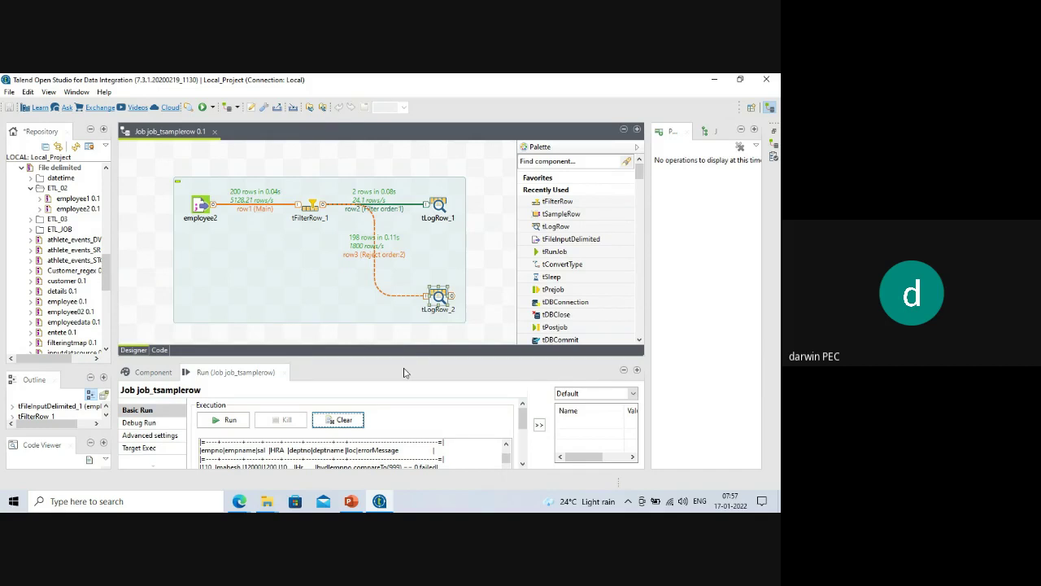
left_click_drag(372, 357, 351, 214)
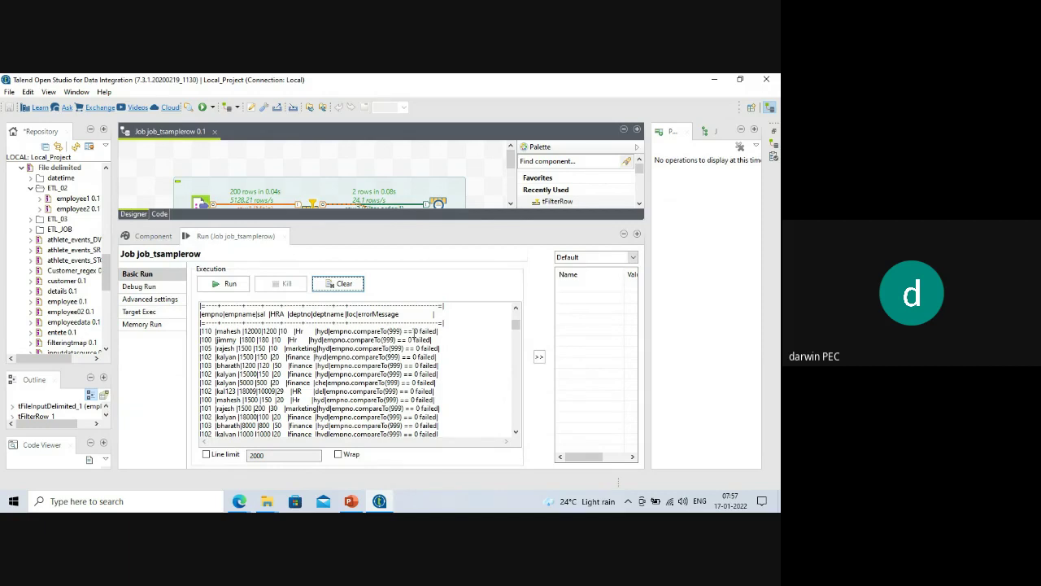
scroll(366, 371, "up", 4)
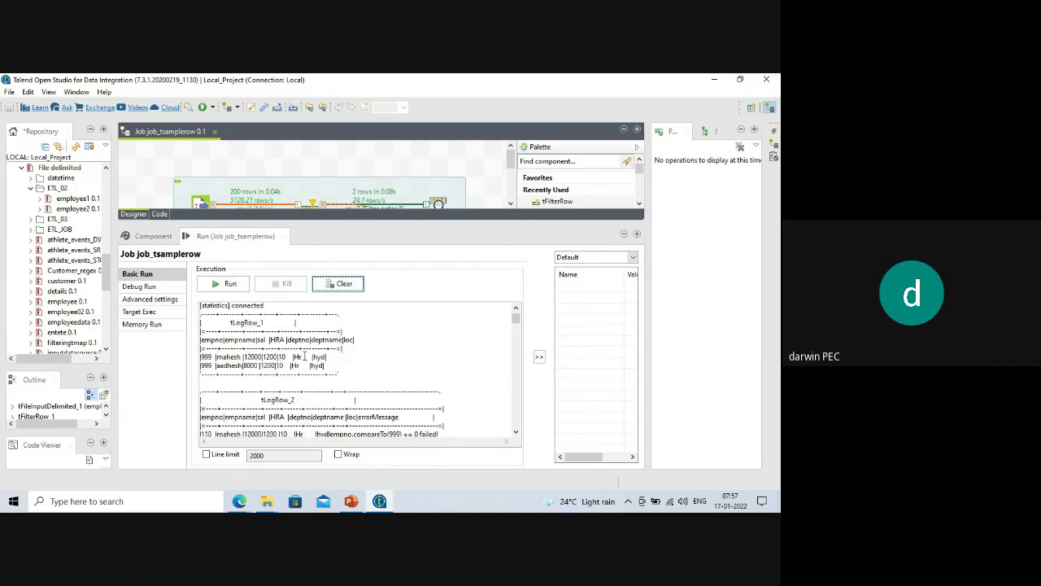
scroll(304, 357, "down", 4)
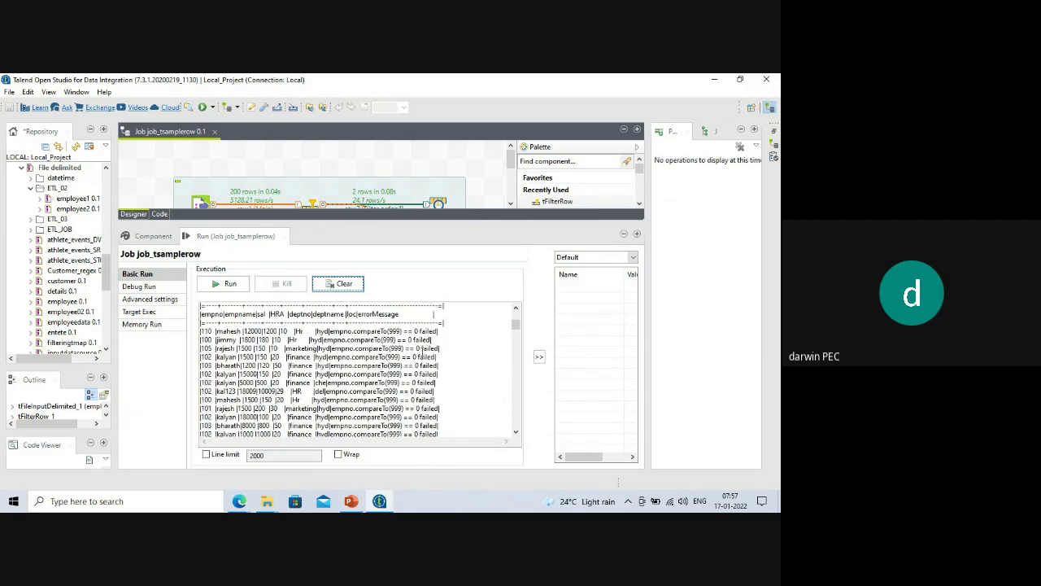
left_click_drag(388, 226, 406, 352)
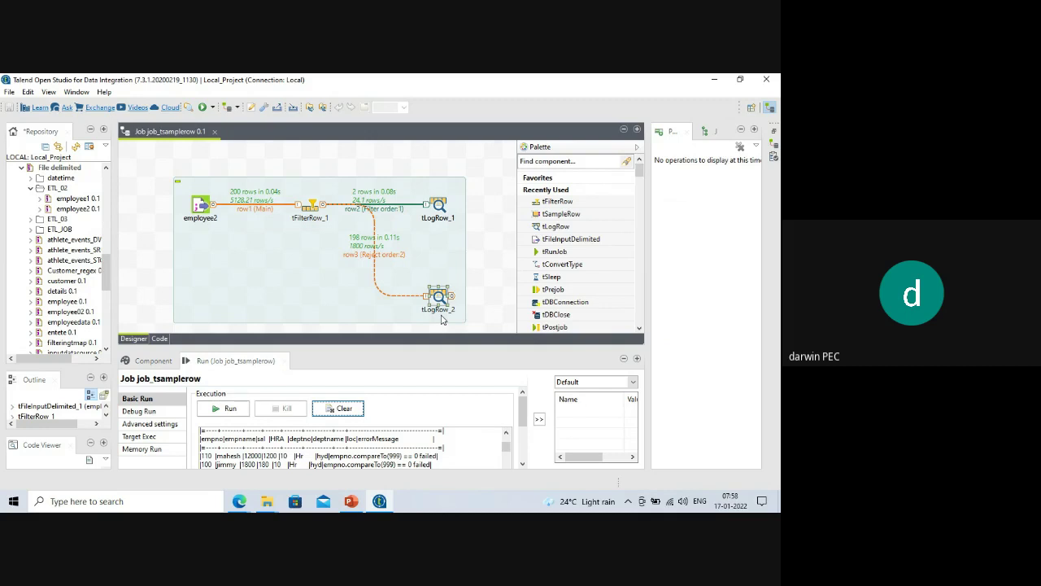
left_click_drag(414, 346, 402, 255)
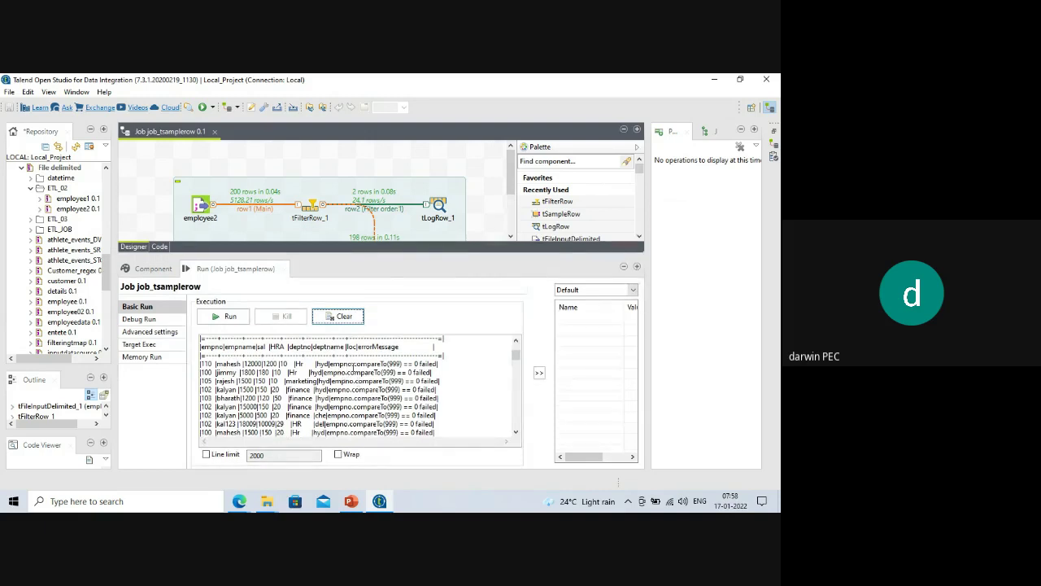
left_click_drag(353, 364, 389, 364)
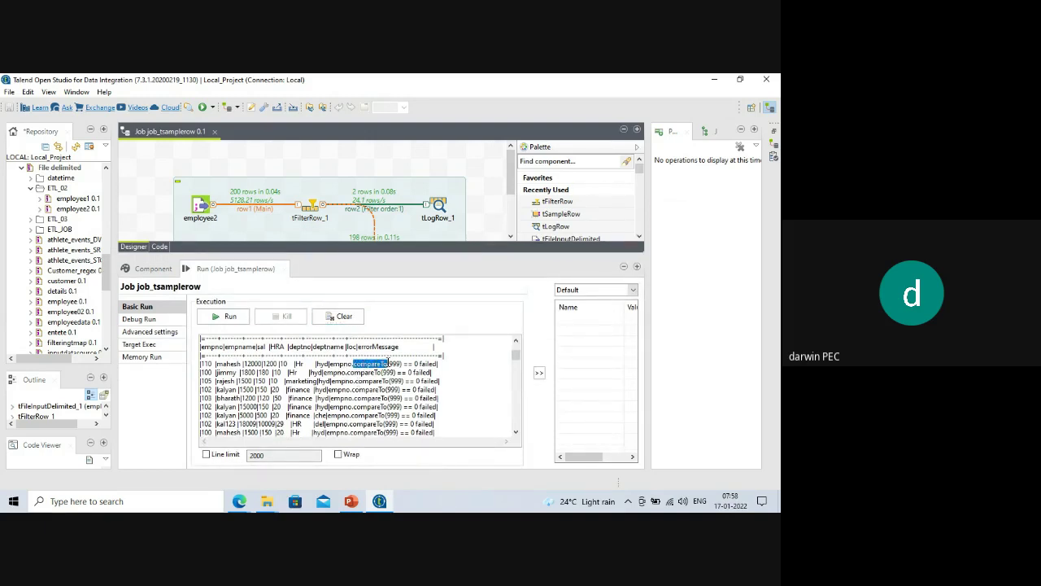
left_click(349, 365)
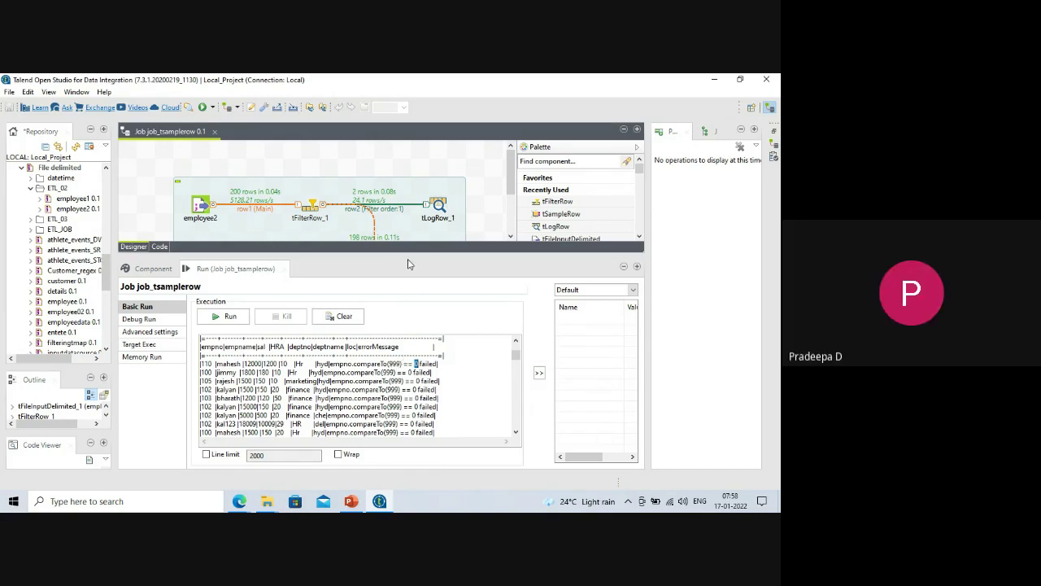
left_click_drag(411, 247, 364, 281)
scroll(336, 407, "up", 1)
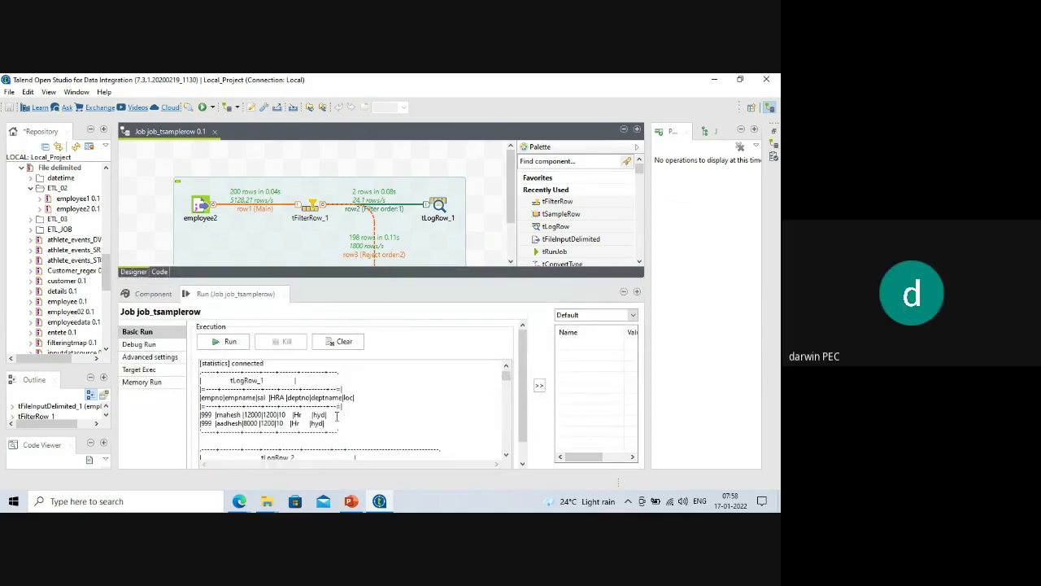
left_click_drag(337, 426, 197, 405)
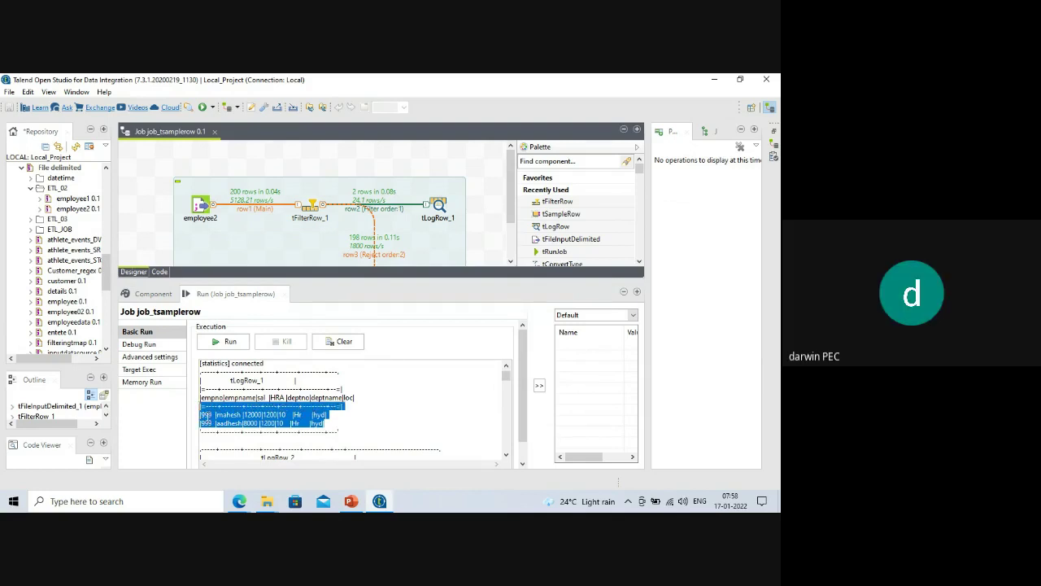
double_click(205, 415)
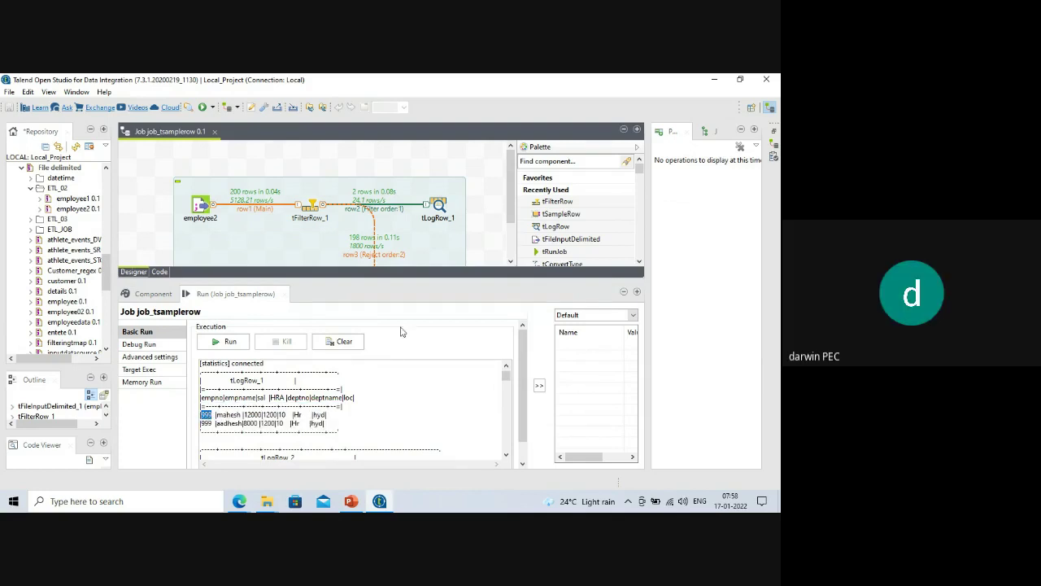
left_click_drag(388, 277, 383, 383)
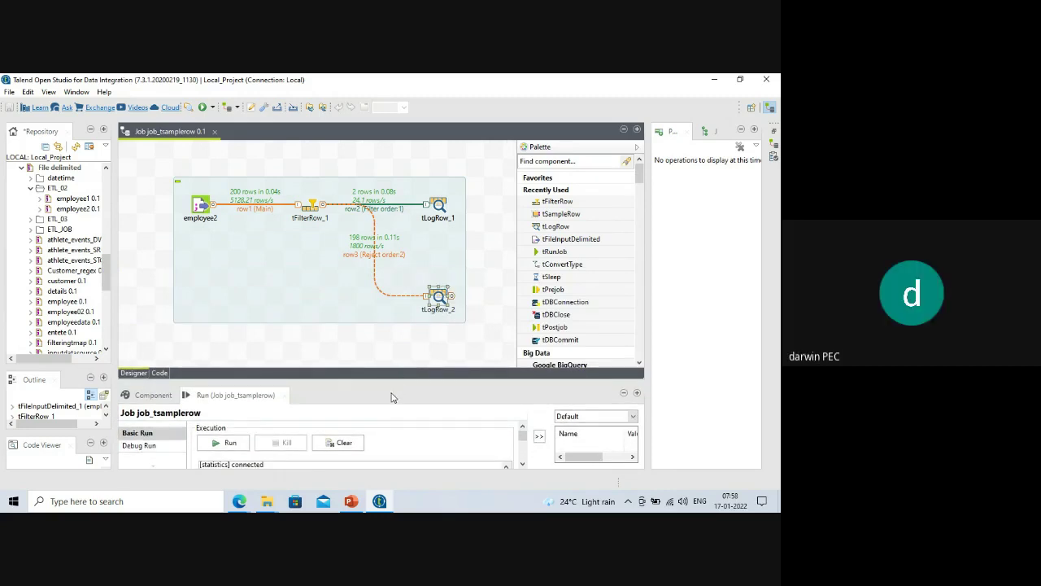
mouse_move(362, 383)
left_mouse_down()
mouse_move(359, 310)
mouse_move(350, 372)
left_mouse_up()
left_click(312, 206)
key("Delete")
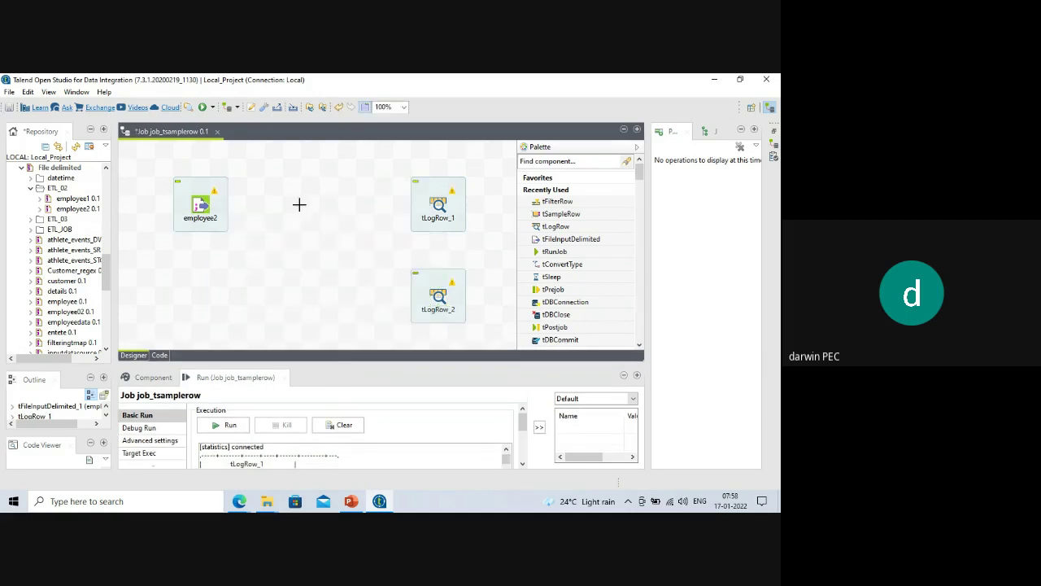
type("tsample")
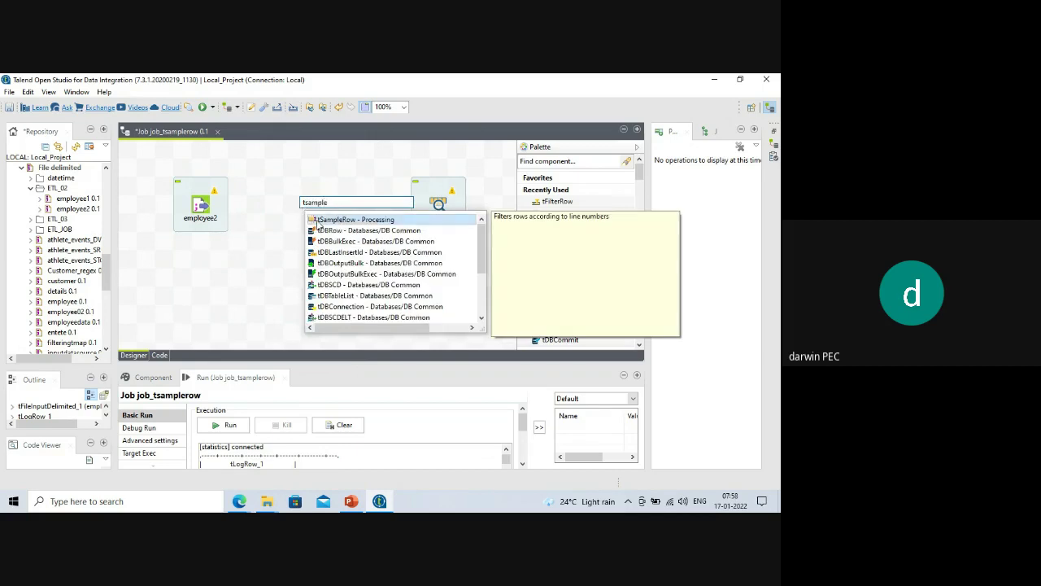
double_click(320, 221)
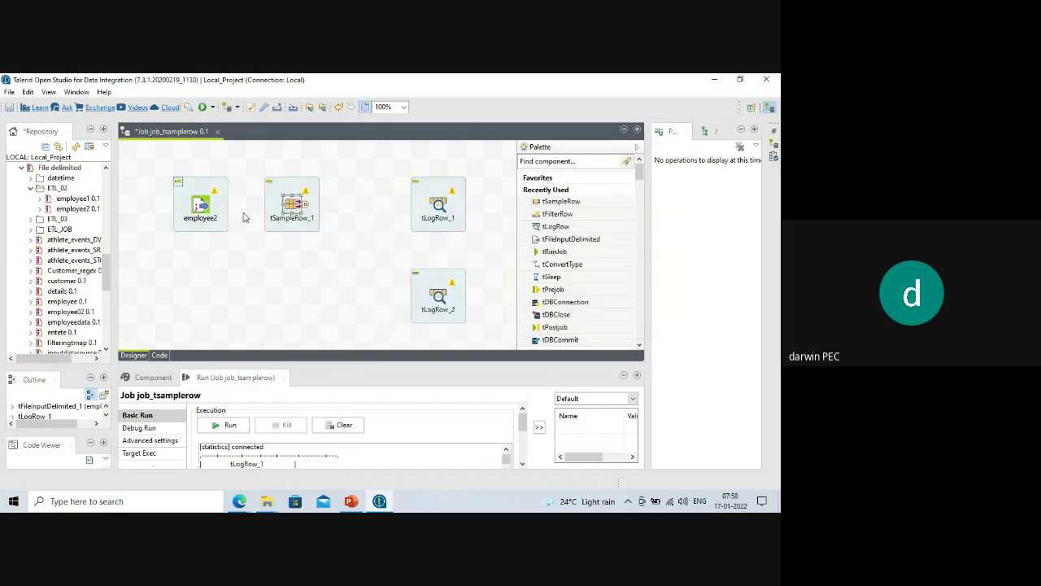
right_click(206, 207)
mouse_move(244, 208)
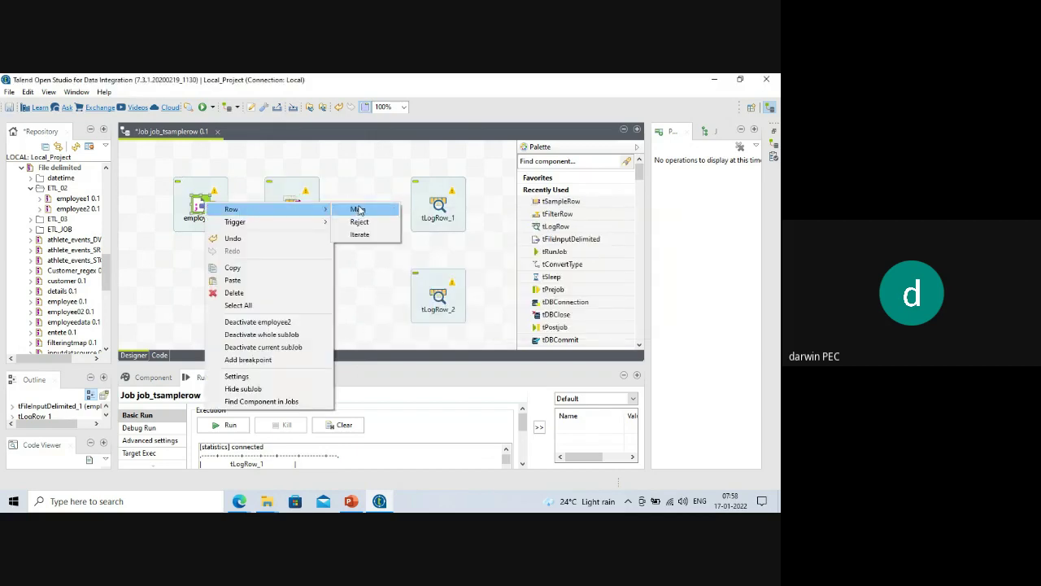
left_click(356, 209)
left_click(289, 208)
right_click(290, 205)
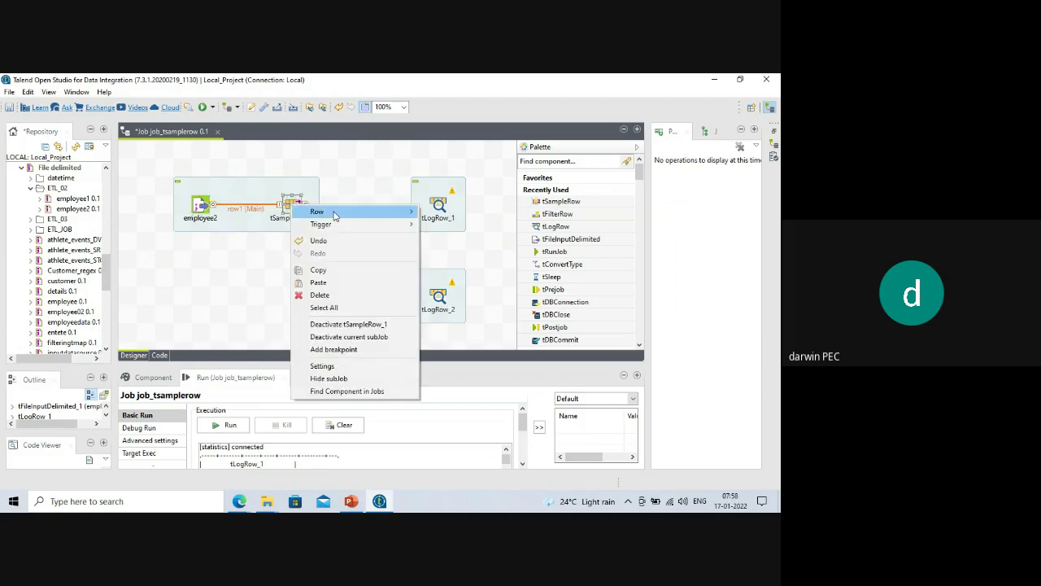
mouse_move(346, 213)
left_click(444, 211)
left_click(435, 207)
right_click(291, 208)
mouse_move(325, 215)
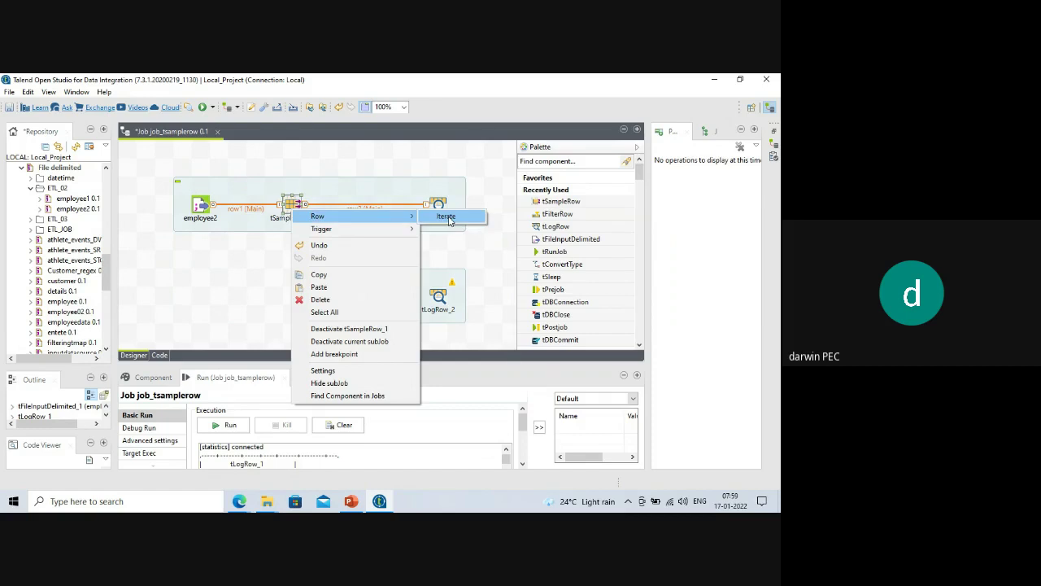
left_click(495, 241)
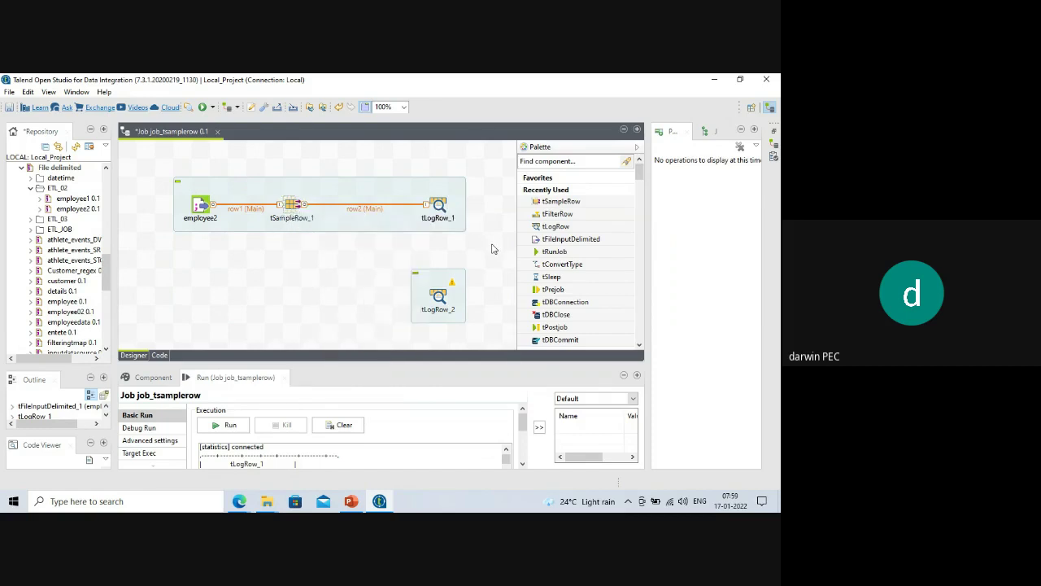
key("ctrl+z")
key("ctrl+z")
key("ctrl+z")
key("ctrl+z")
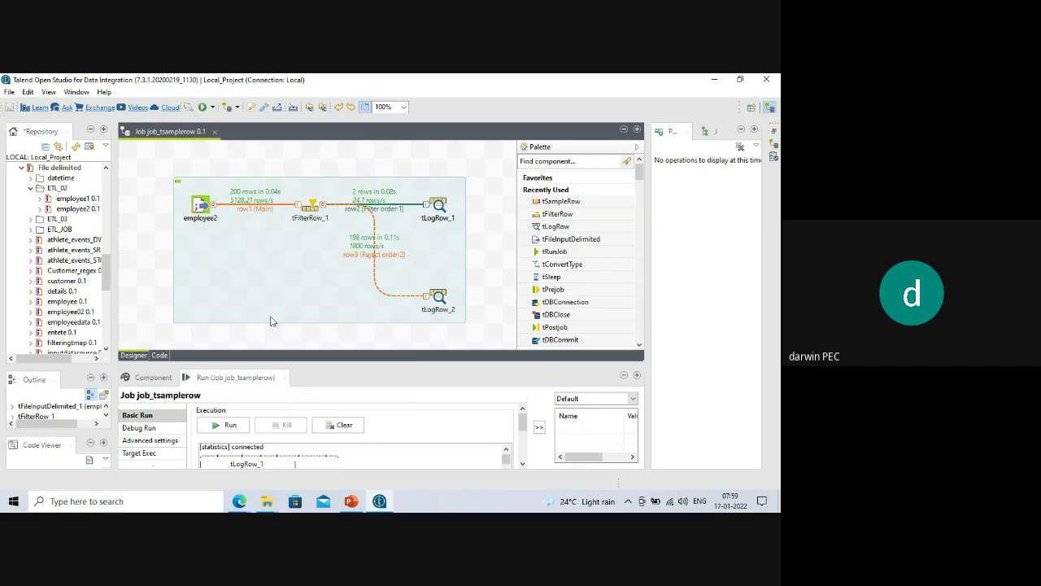
mouse_move(239, 501)
left_click(186, 463)
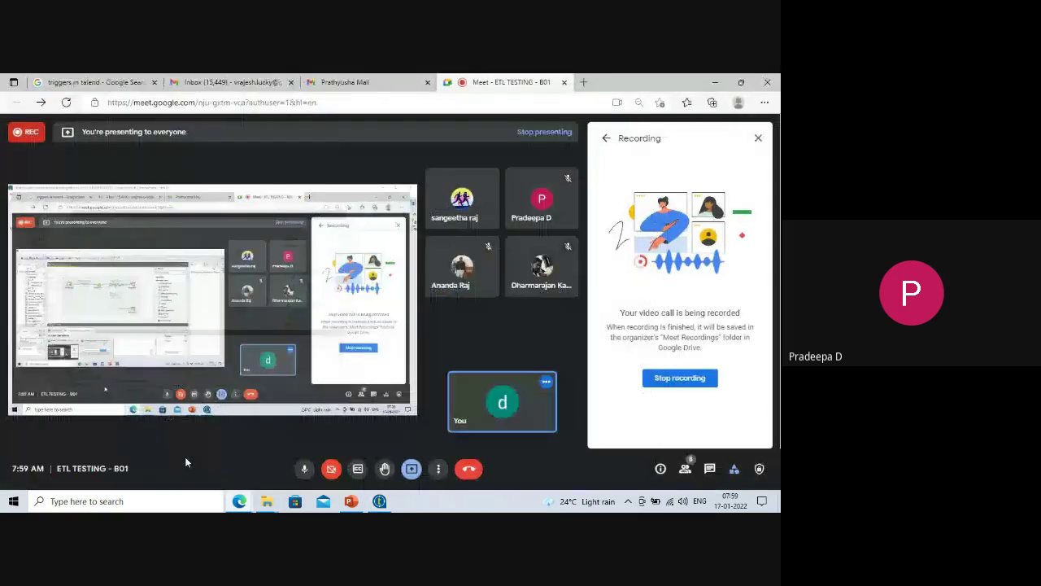
left_click(715, 83)
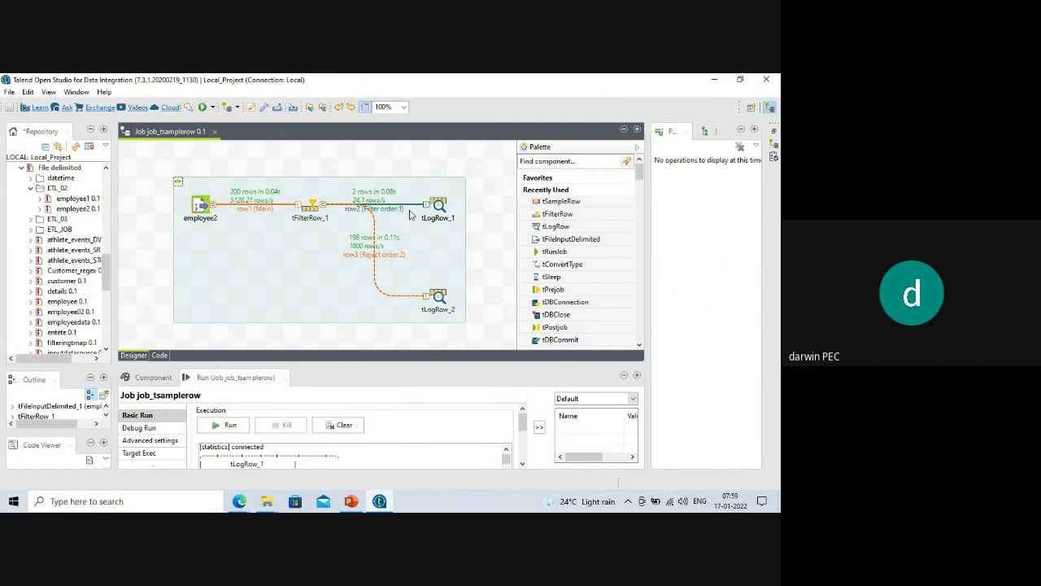
Inspect tFilterRow_1's input and output schema columns, then close the schema window unchanged.
left_click(318, 209)
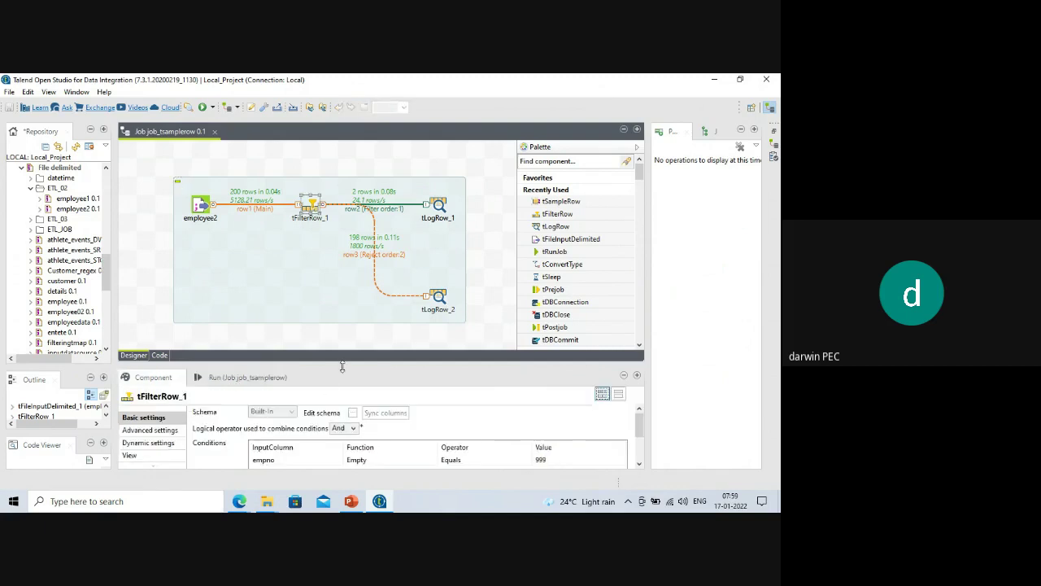
left_click_drag(343, 364, 340, 293)
left_click(353, 342)
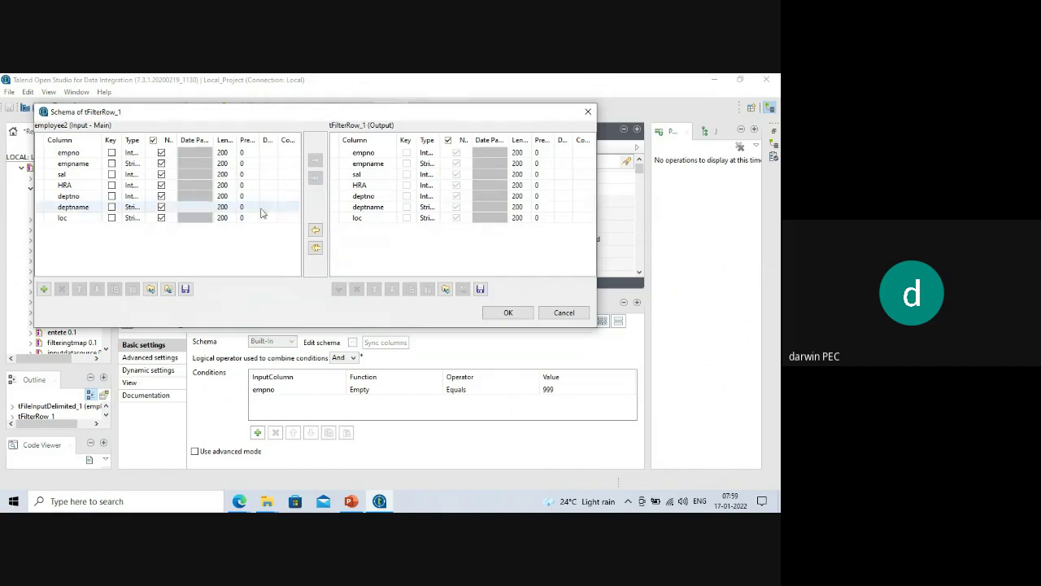
left_click_drag(302, 188, 411, 207)
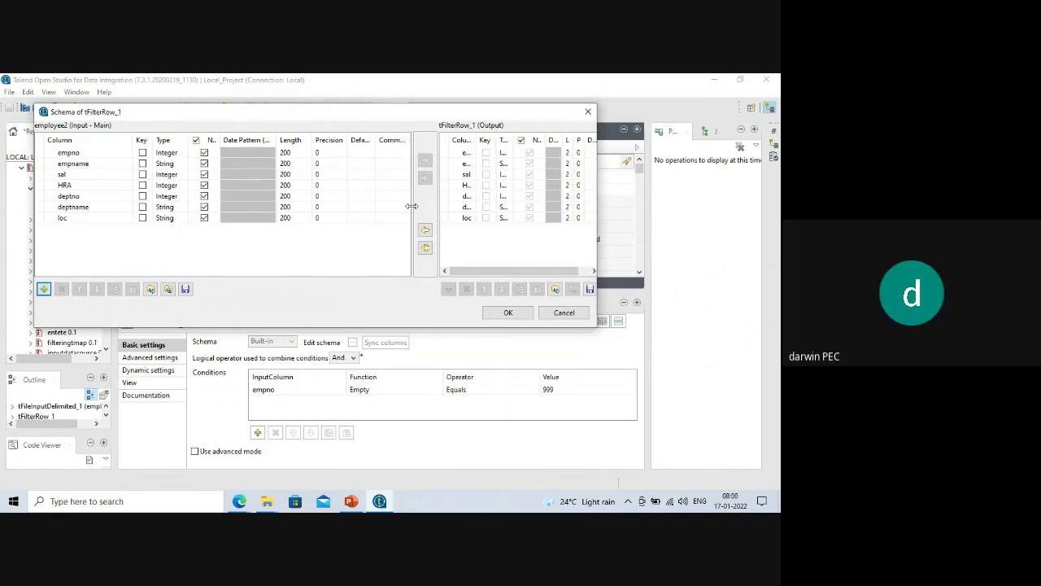
left_click_drag(412, 206, 405, 207)
left_click_drag(404, 207, 393, 209)
left_click(585, 114)
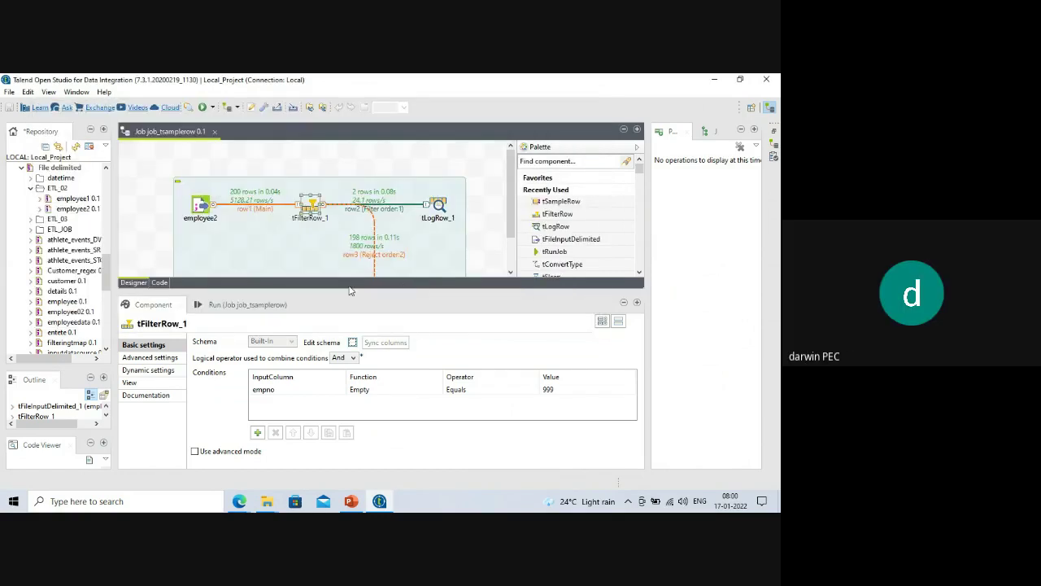
left_click_drag(348, 289, 344, 371)
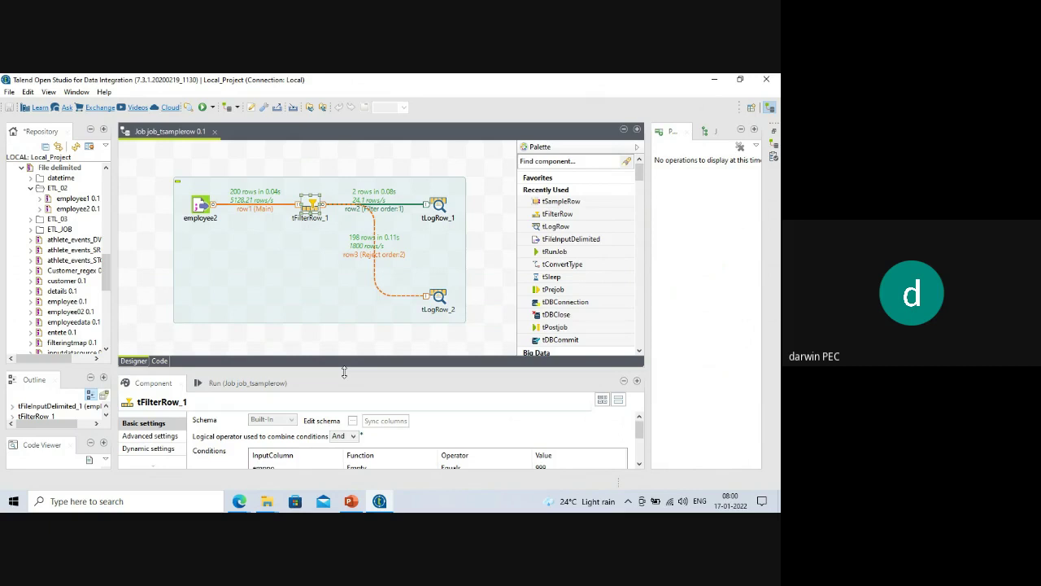
Delete the row1 link from employee2 and add a tConvertType component beside it.
left_click_drag(344, 371, 344, 358)
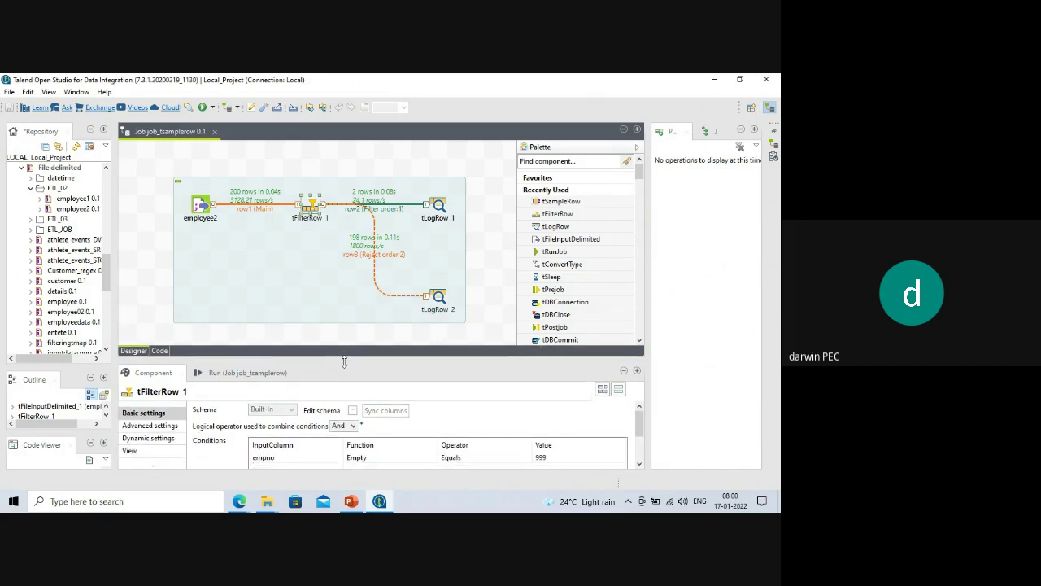
left_click(256, 210)
key("Delete")
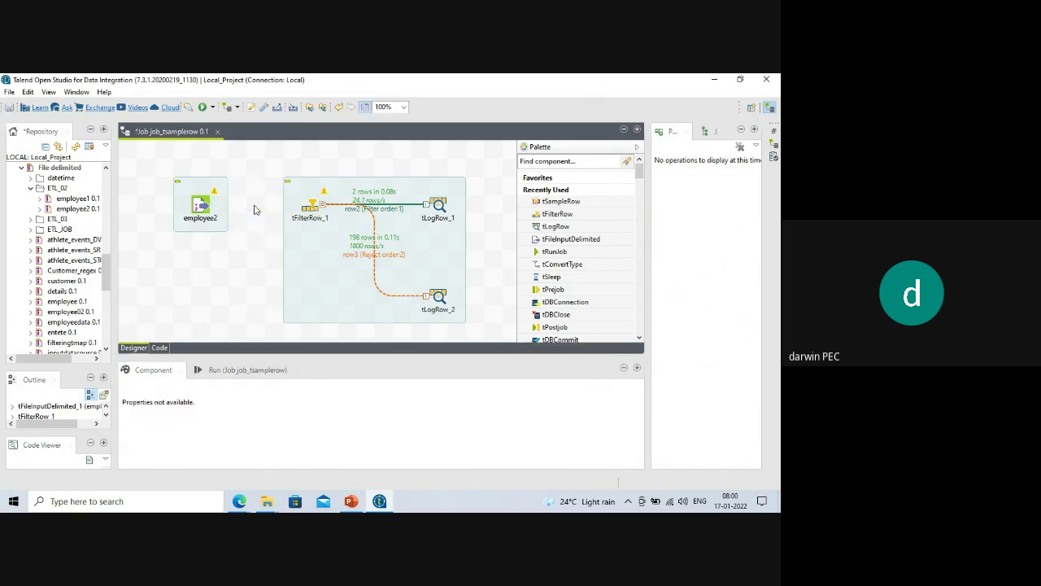
left_click(201, 208)
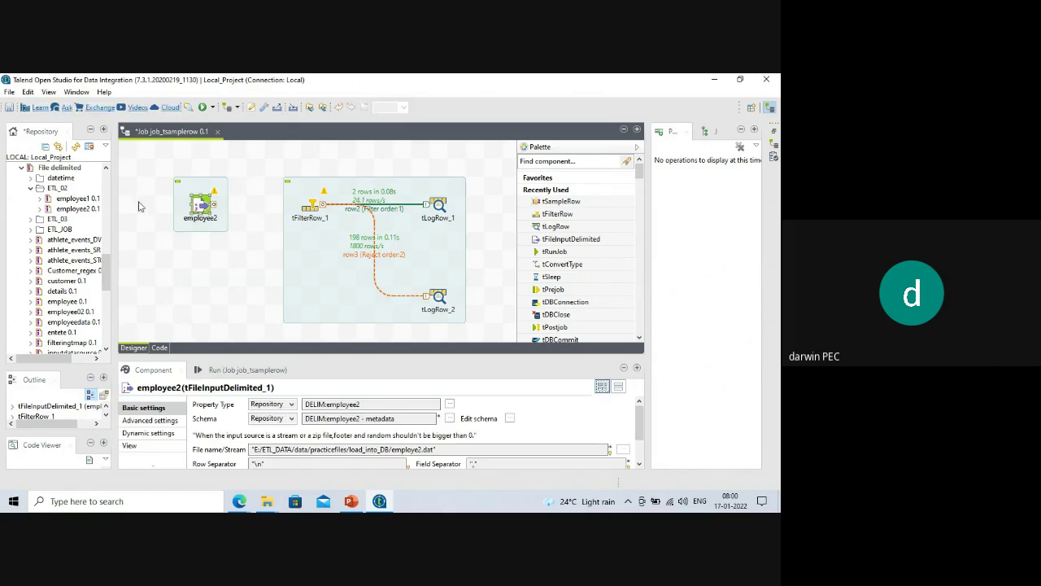
left_click_drag(186, 204, 167, 205)
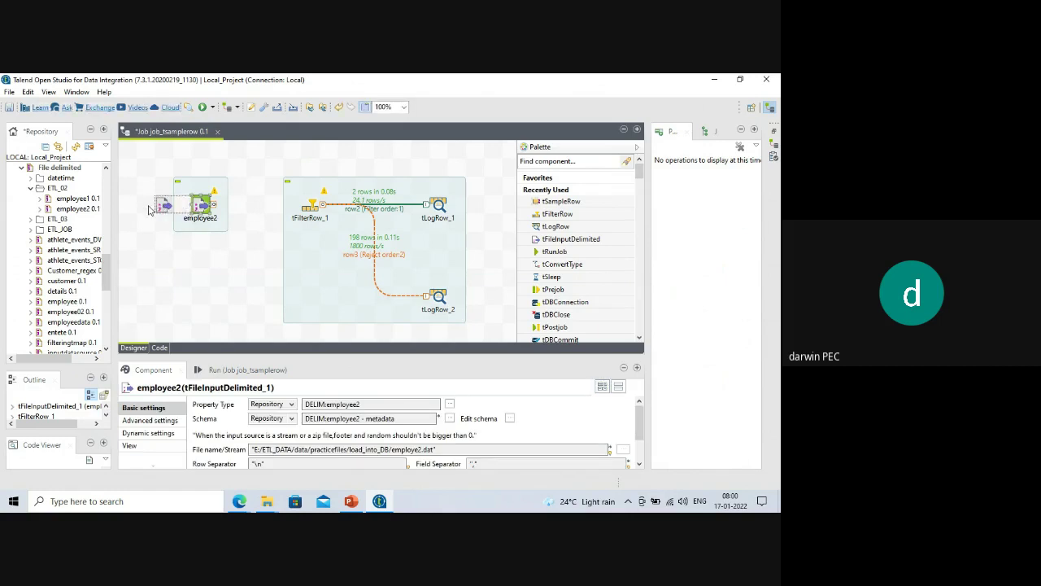
left_click(215, 244)
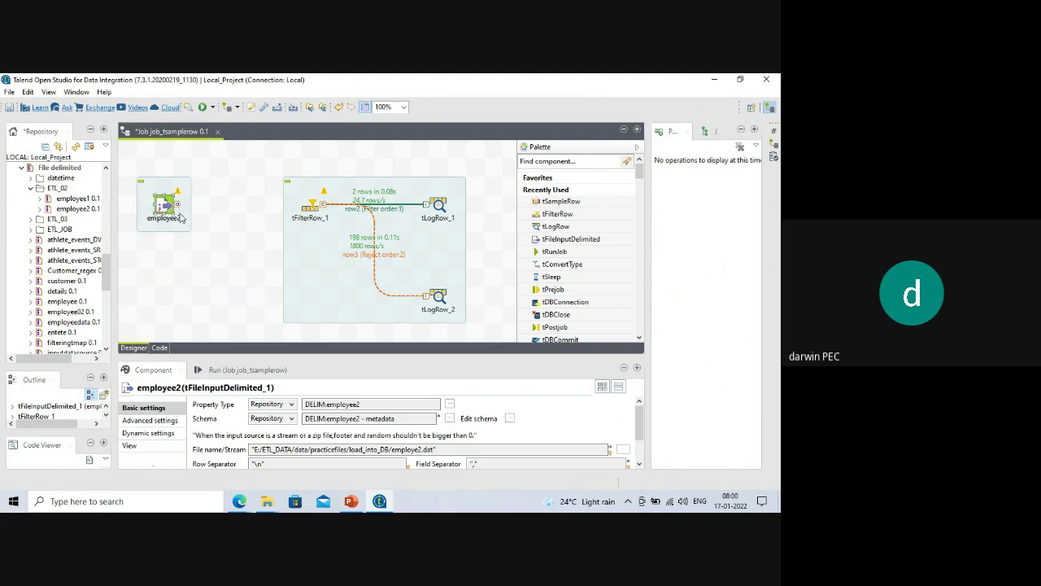
left_click(223, 202)
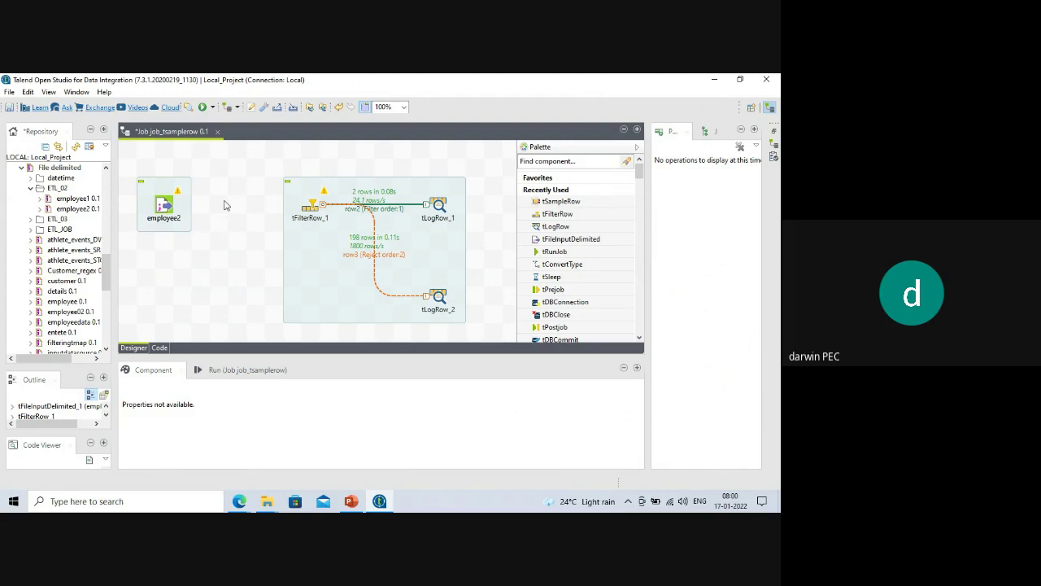
type("tco")
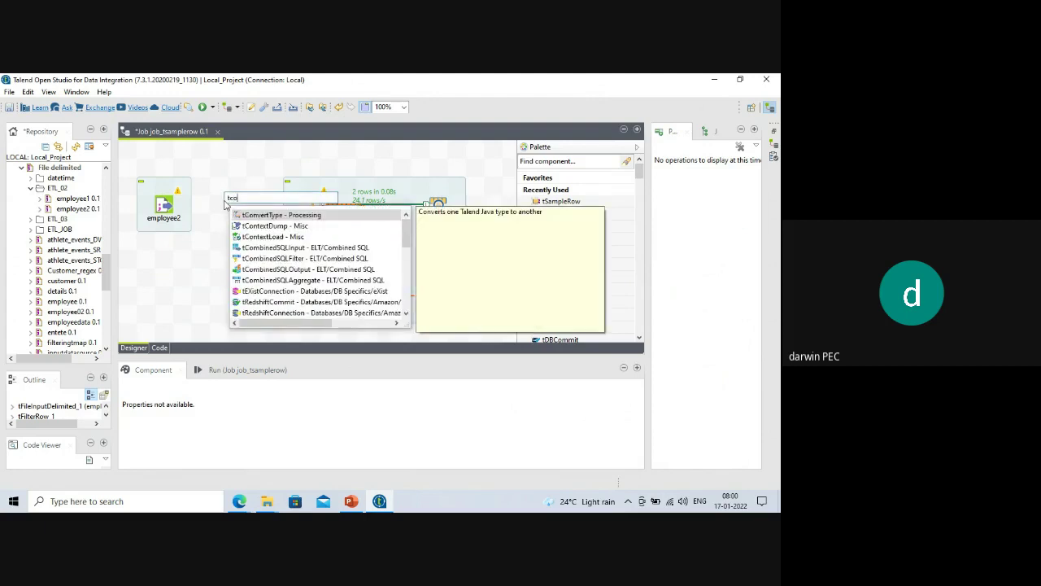
type("nvert")
key("Return")
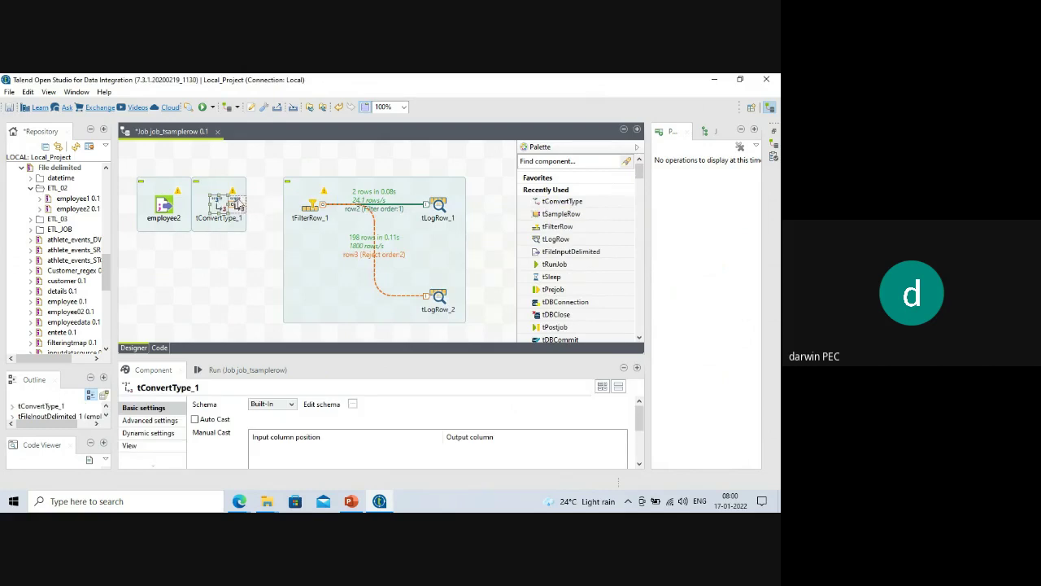
Link employee2 → tConvertType_1 → tFilterRow_1 with Main rows, accepting the target schema.
right_click(161, 209)
mouse_move(244, 214)
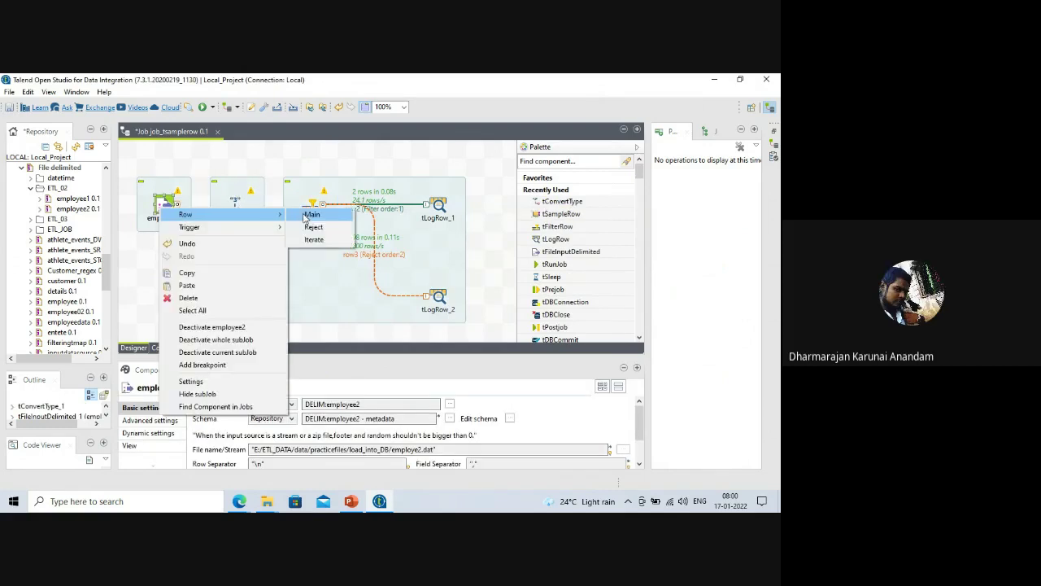
left_click(309, 214)
left_click(236, 207)
right_click(239, 208)
mouse_move(290, 214)
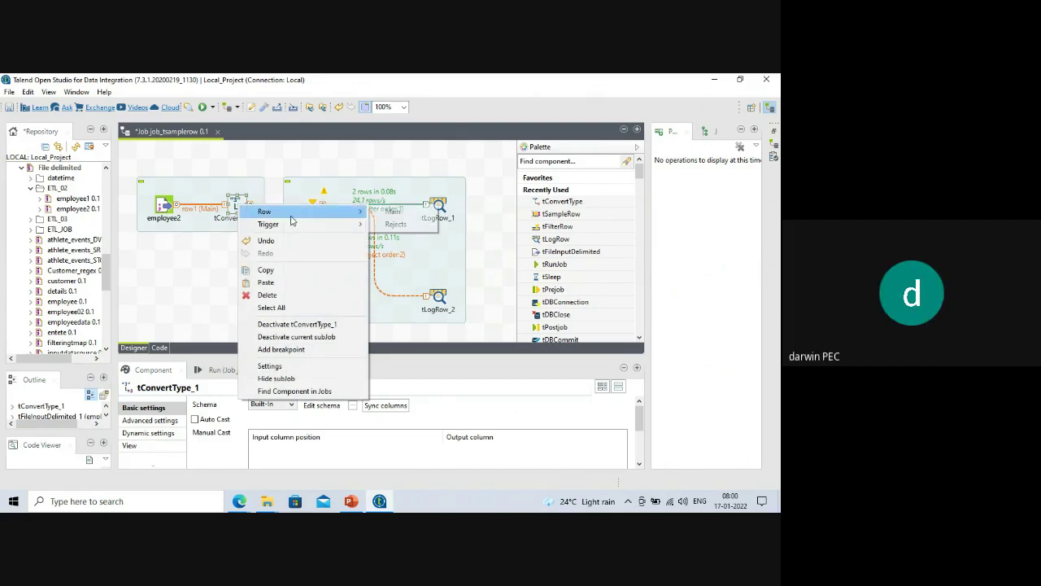
left_click(387, 214)
left_click(310, 216)
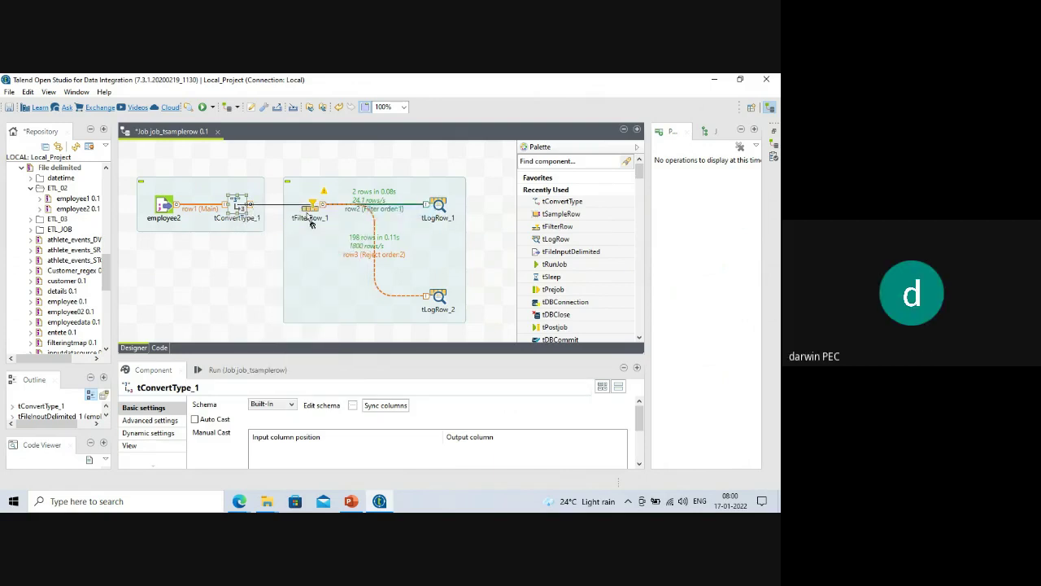
left_click(447, 291)
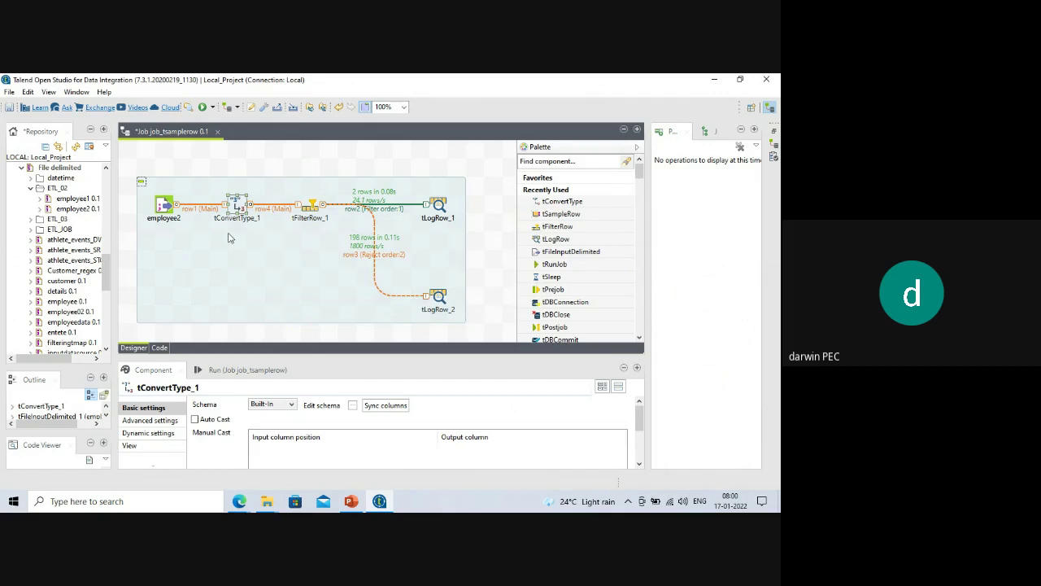
left_click_drag(297, 355, 287, 277)
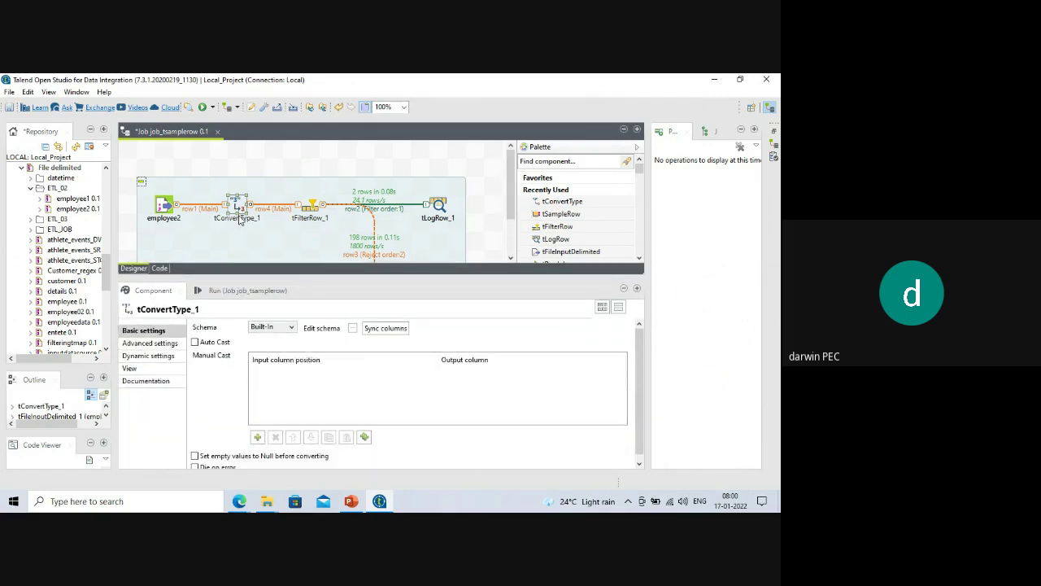
Change tConvertType_1's output HRA and deptno types from Integer to String and propagate the change.
double_click(236, 210)
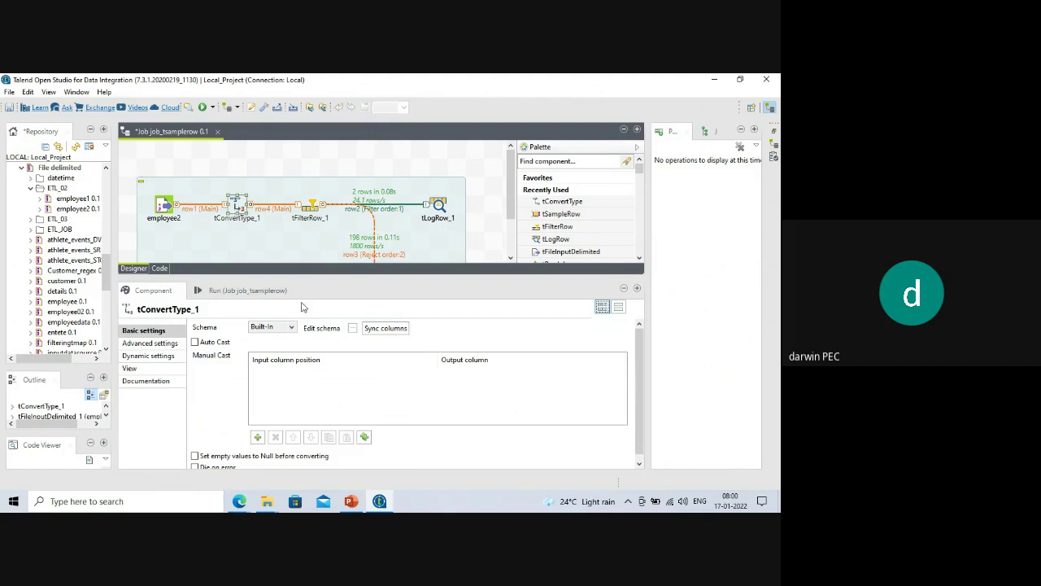
left_click(353, 328)
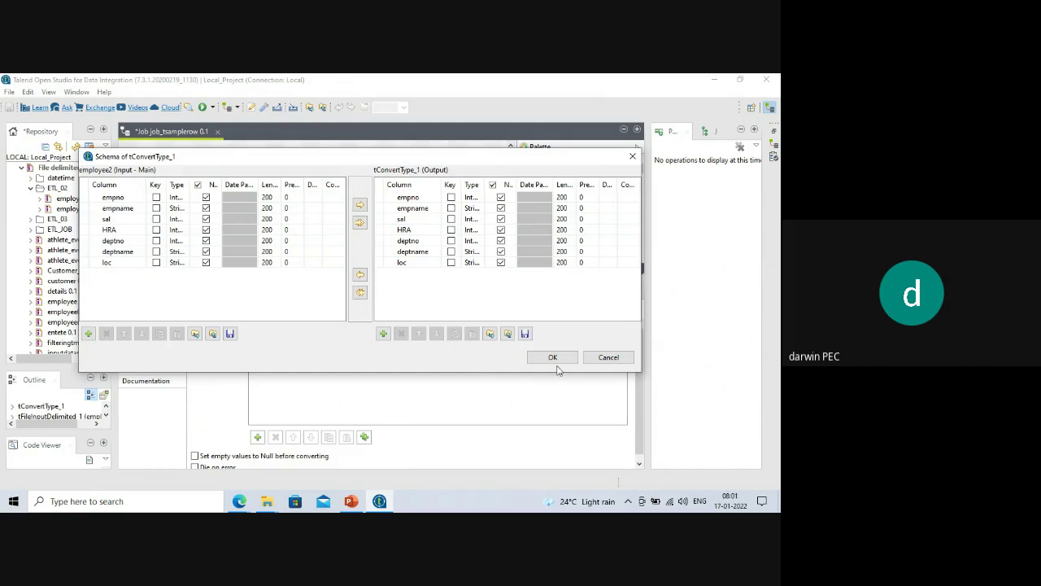
left_click(553, 358)
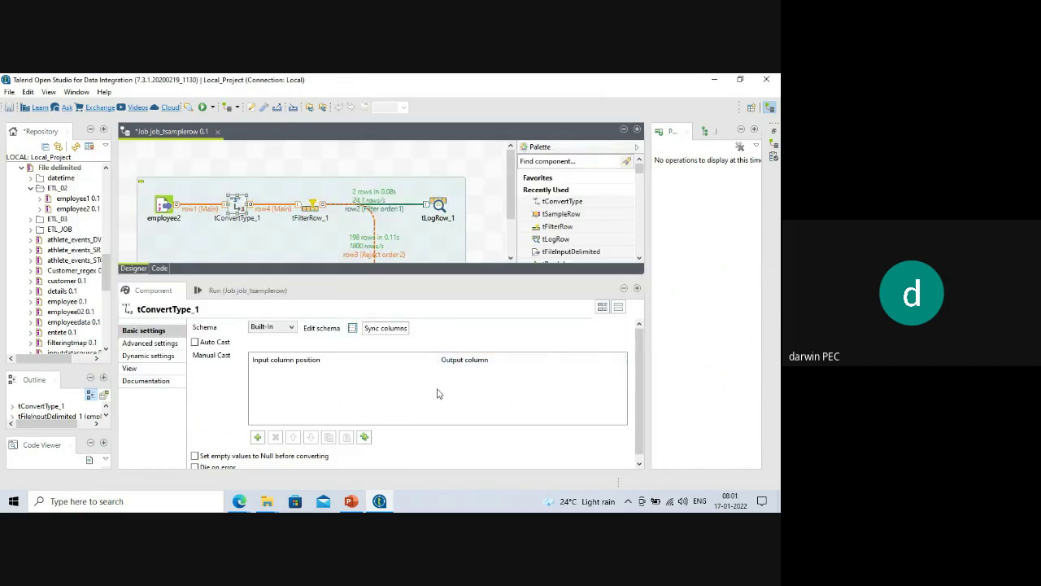
left_click(353, 329)
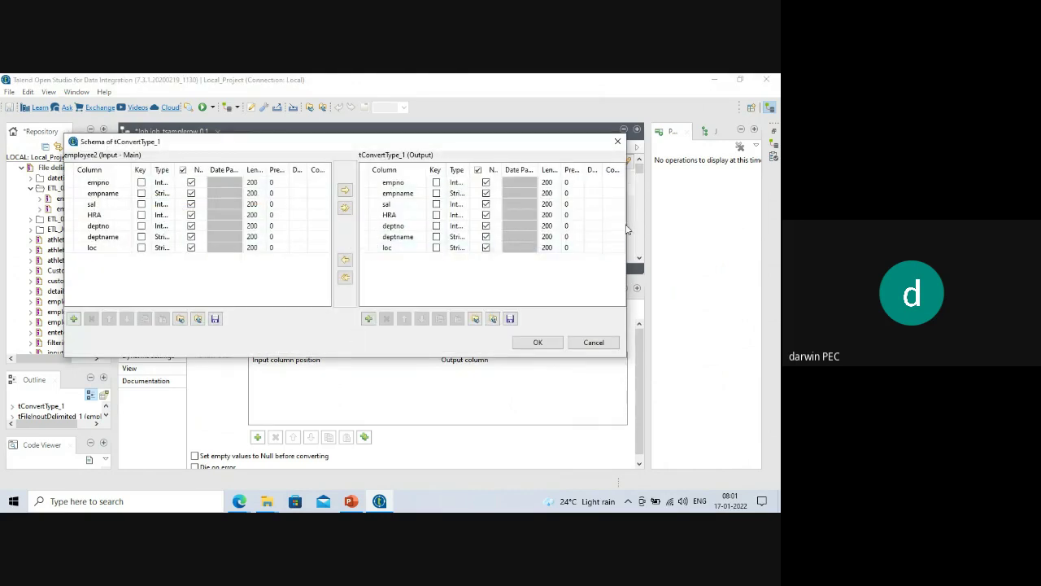
left_click_drag(638, 225, 749, 234)
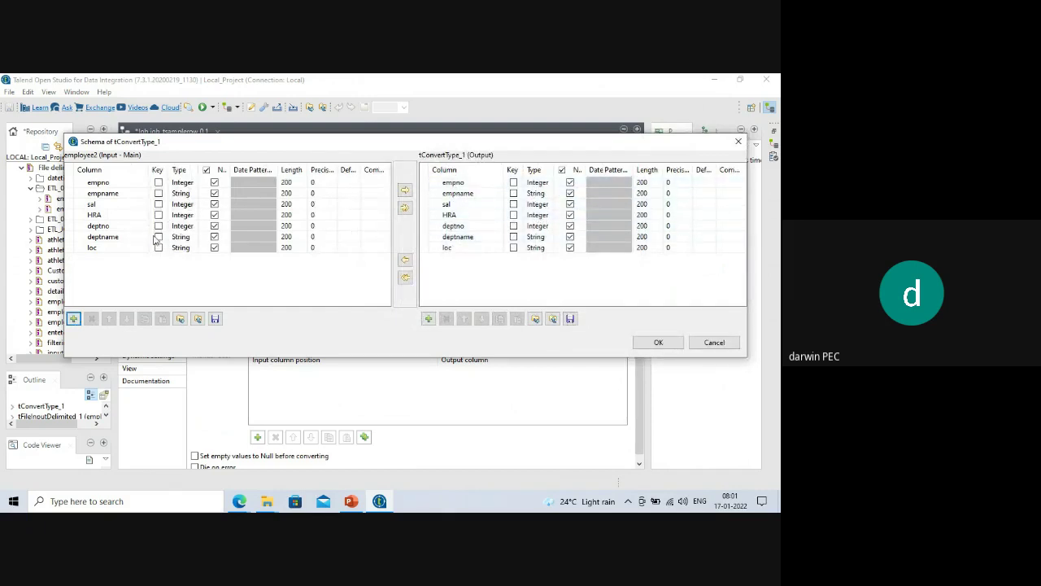
left_click(557, 215)
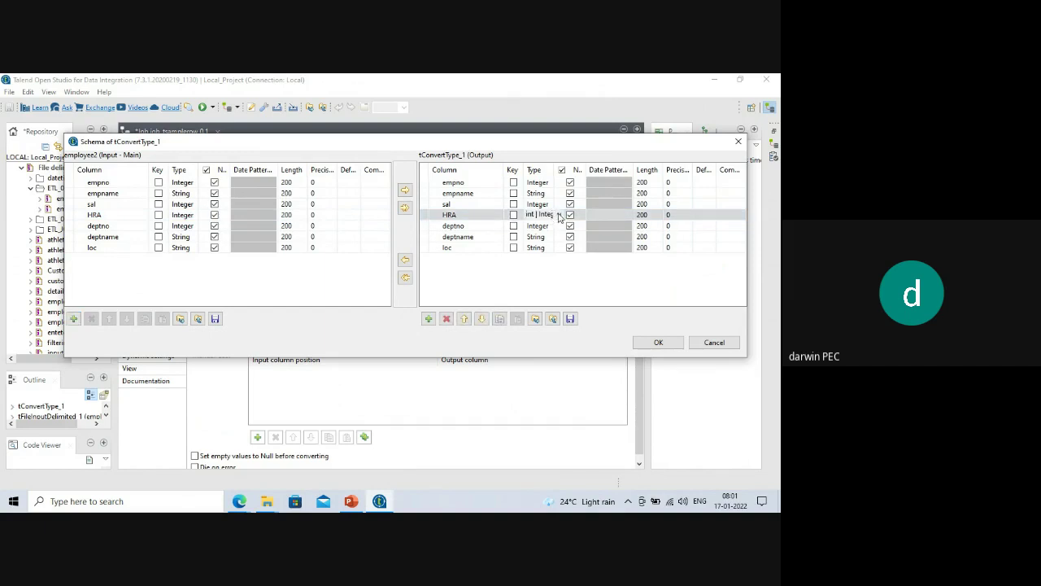
left_click(559, 217)
left_click(544, 331)
left_click(558, 230)
left_click(558, 231)
left_click(559, 227)
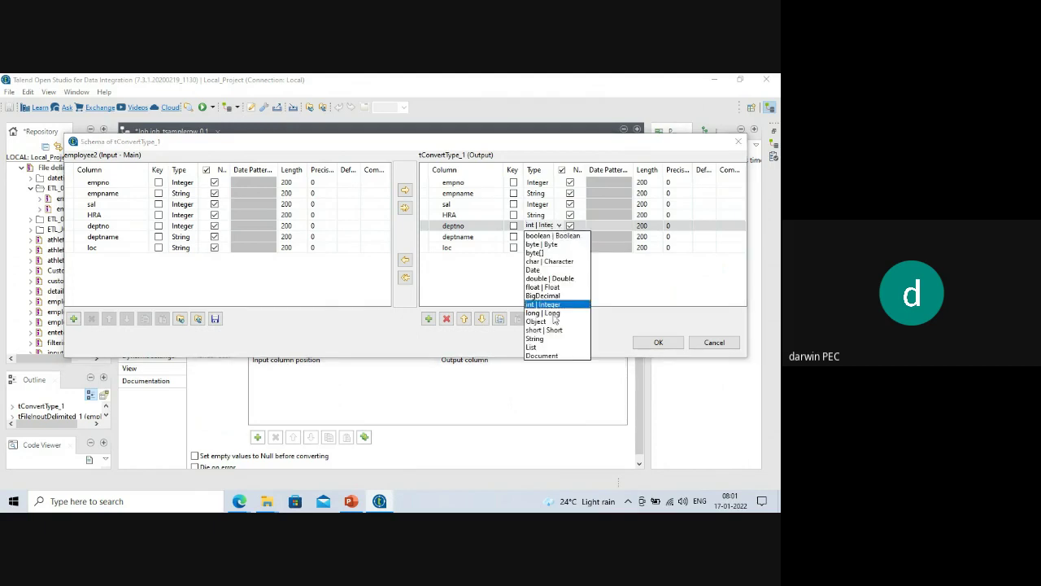
left_click(540, 338)
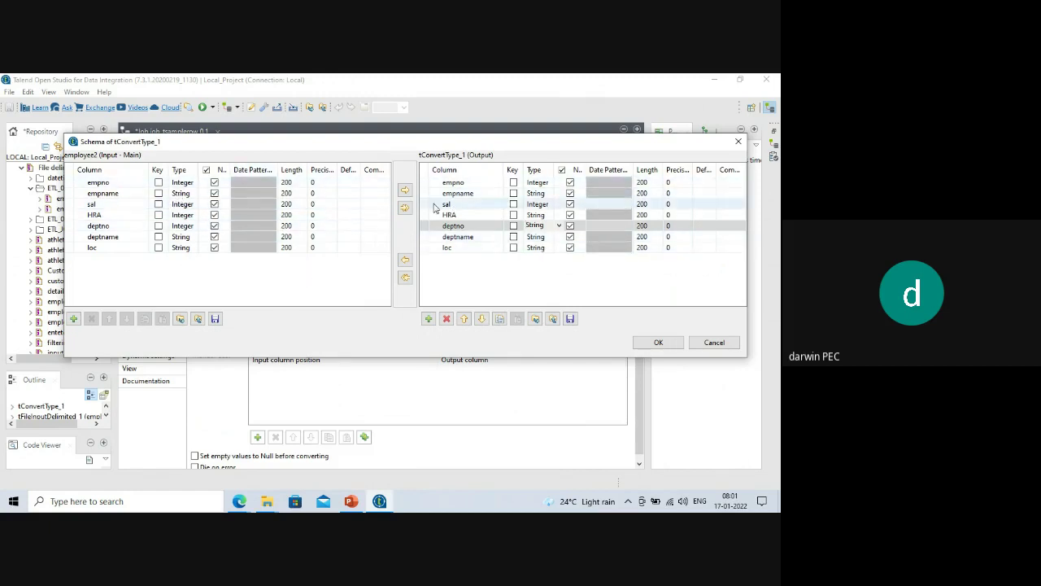
left_click(658, 342)
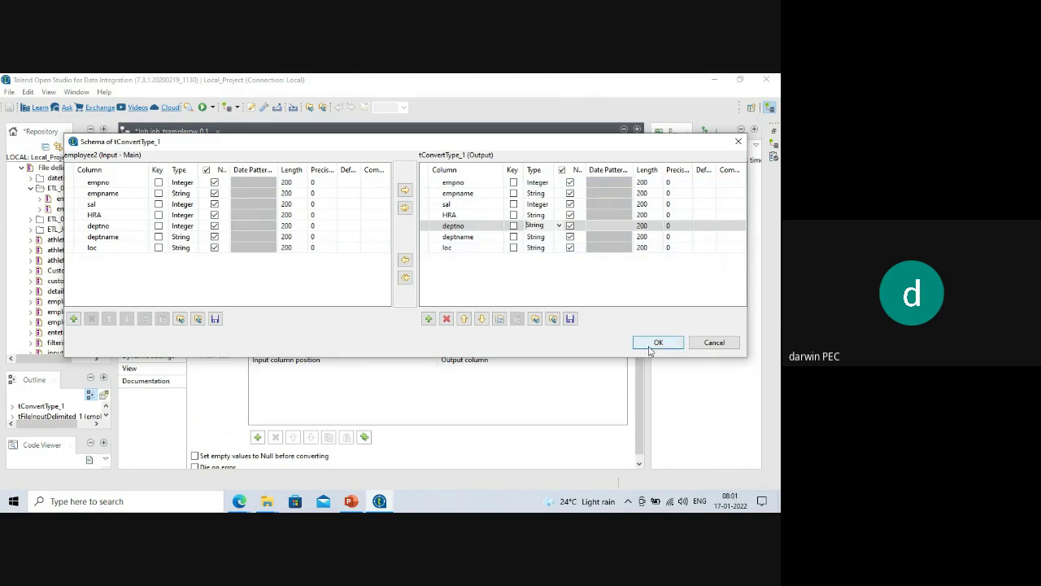
left_click(448, 292)
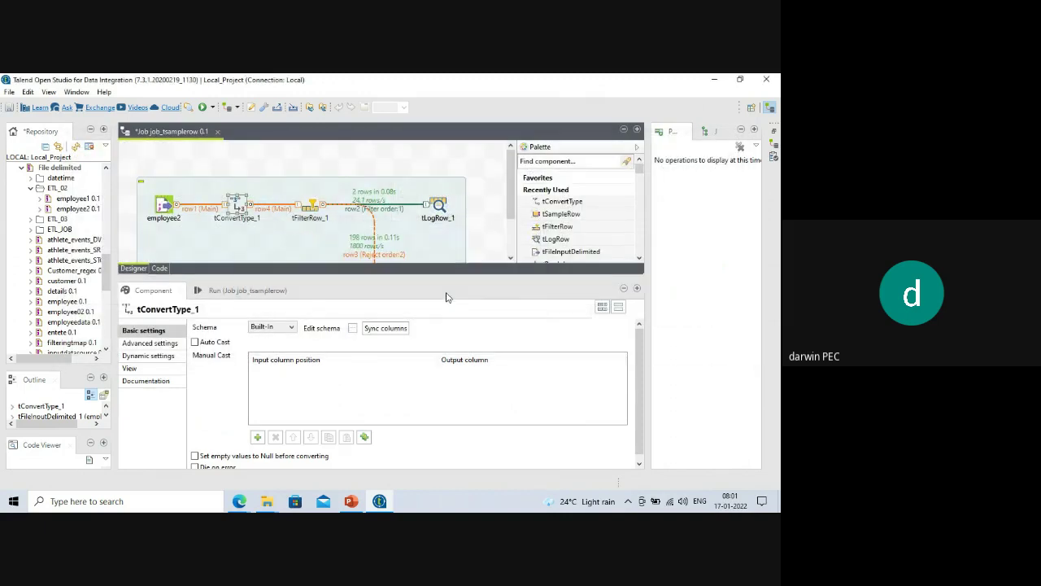
left_click_drag(346, 277, 353, 298)
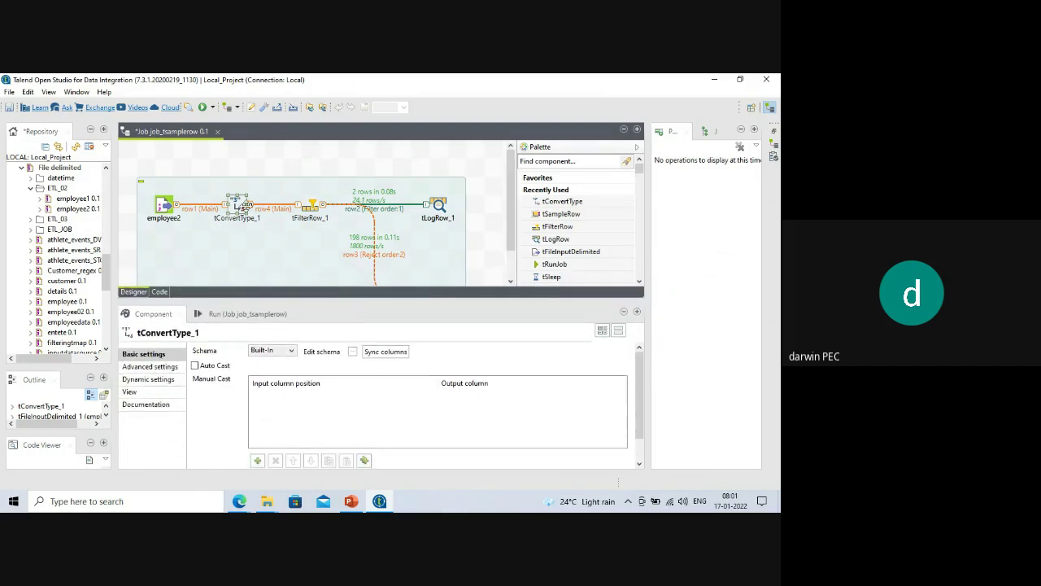
Review tFilterRow_1's schema column types without changes, then enlarge the job canvas.
left_click(309, 209)
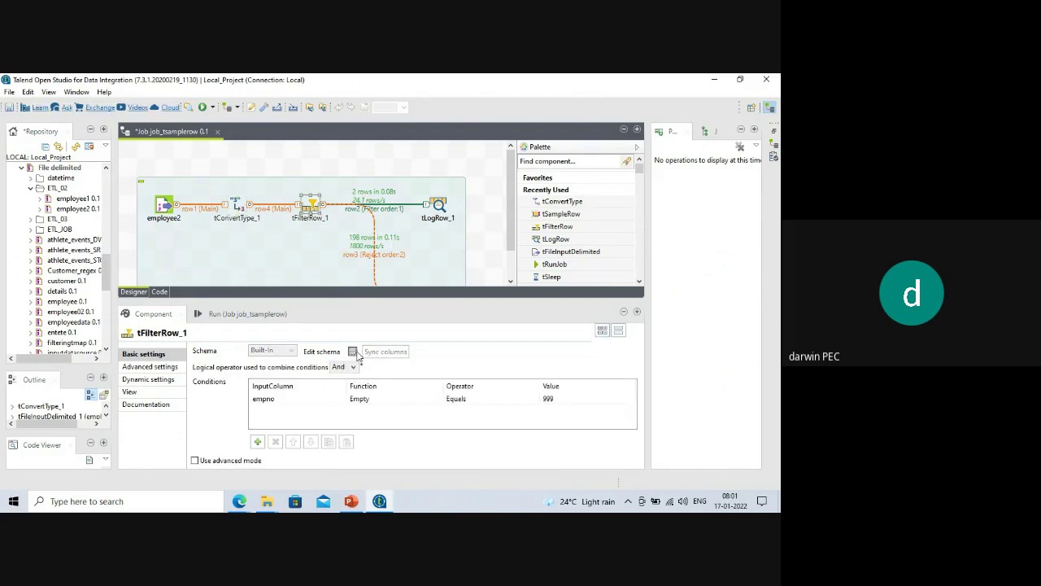
left_click(353, 351)
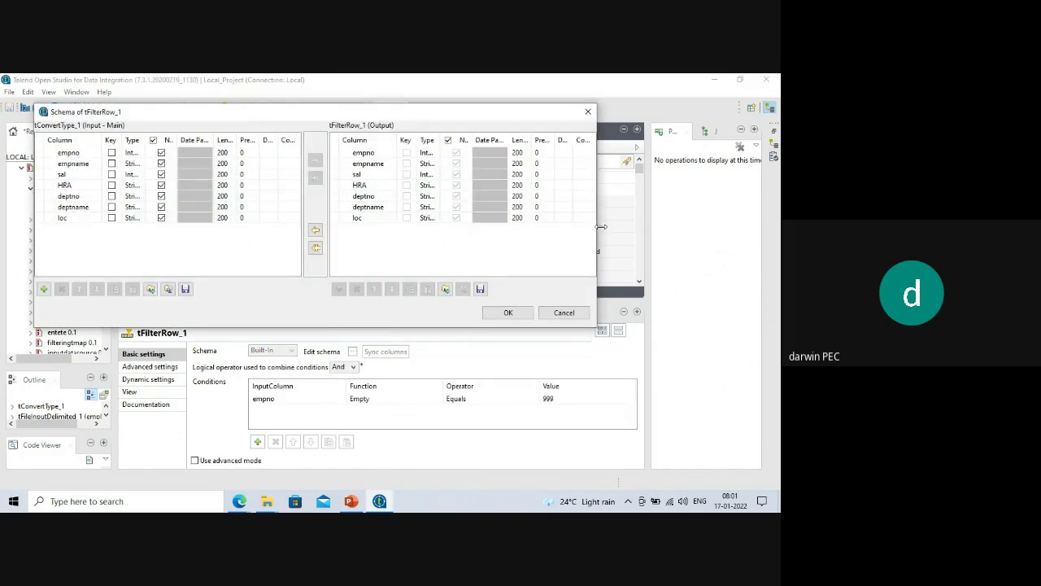
left_click_drag(601, 226, 764, 238)
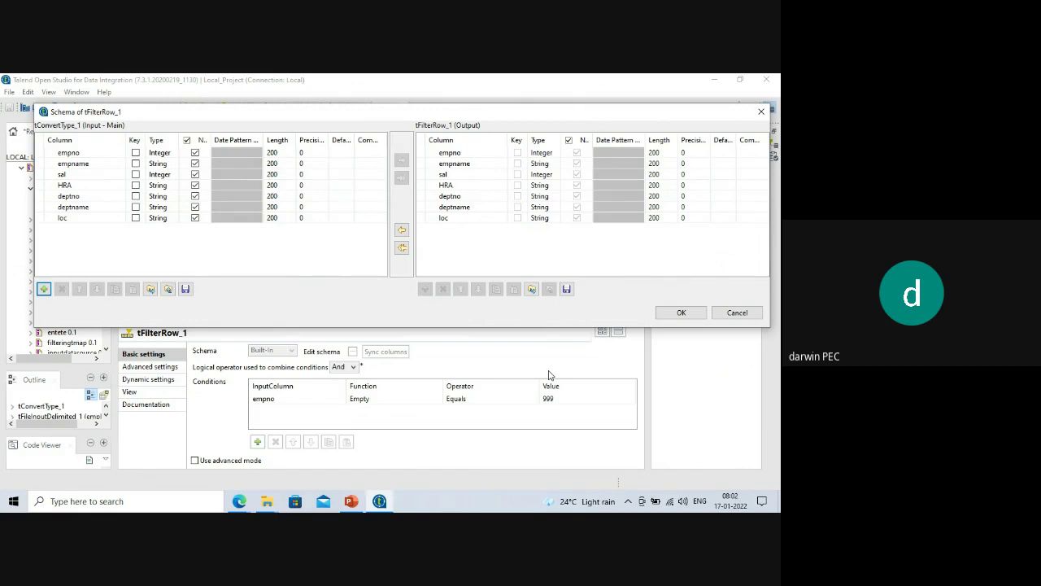
left_click(680, 312)
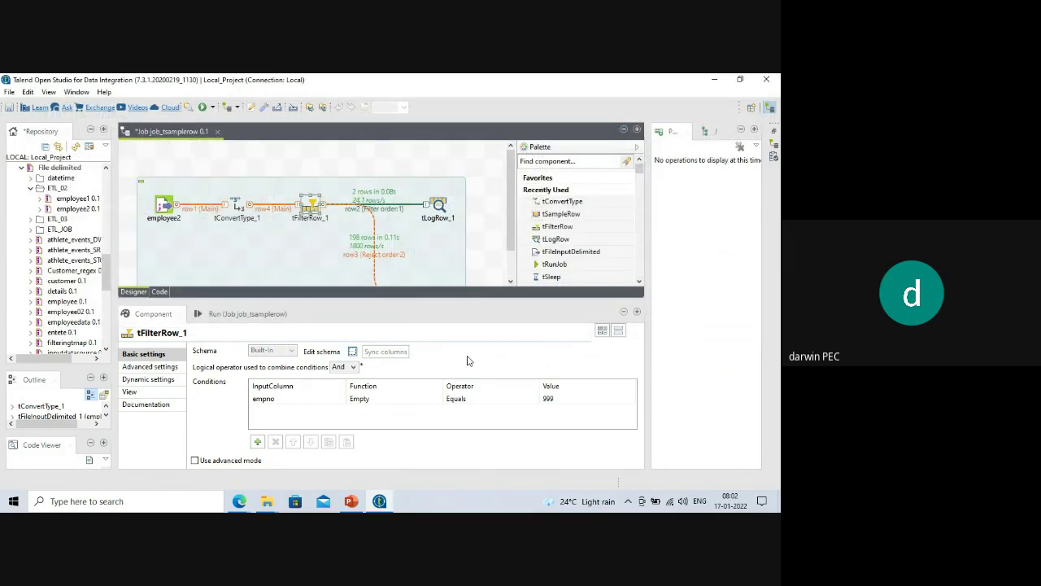
left_click_drag(357, 301, 359, 337)
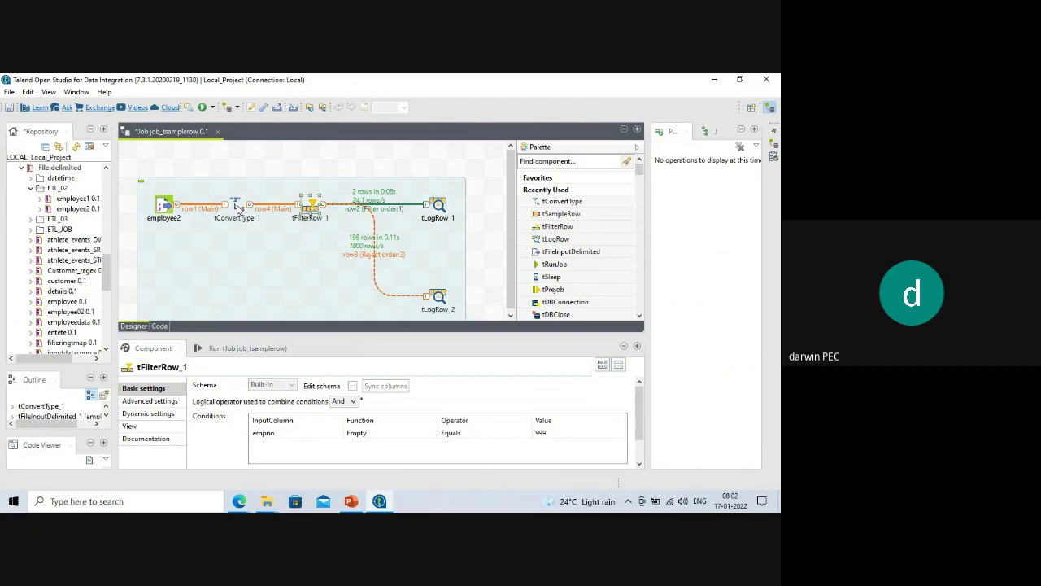
In tConvertType_1's schema editor, keep the output empno type as int | Integer.
left_click(237, 206)
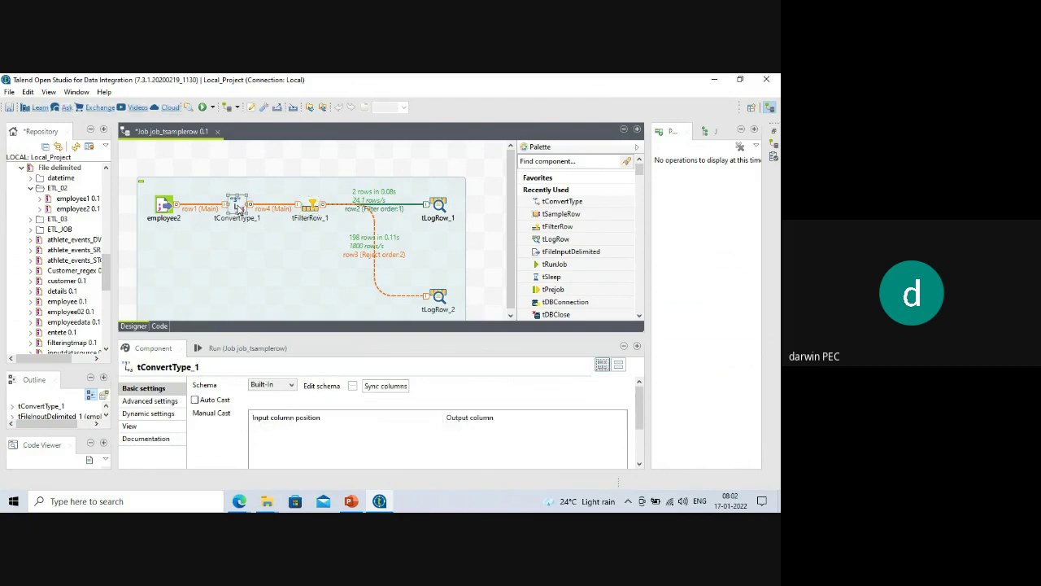
left_click(352, 387)
left_click(478, 197)
left_click(498, 197)
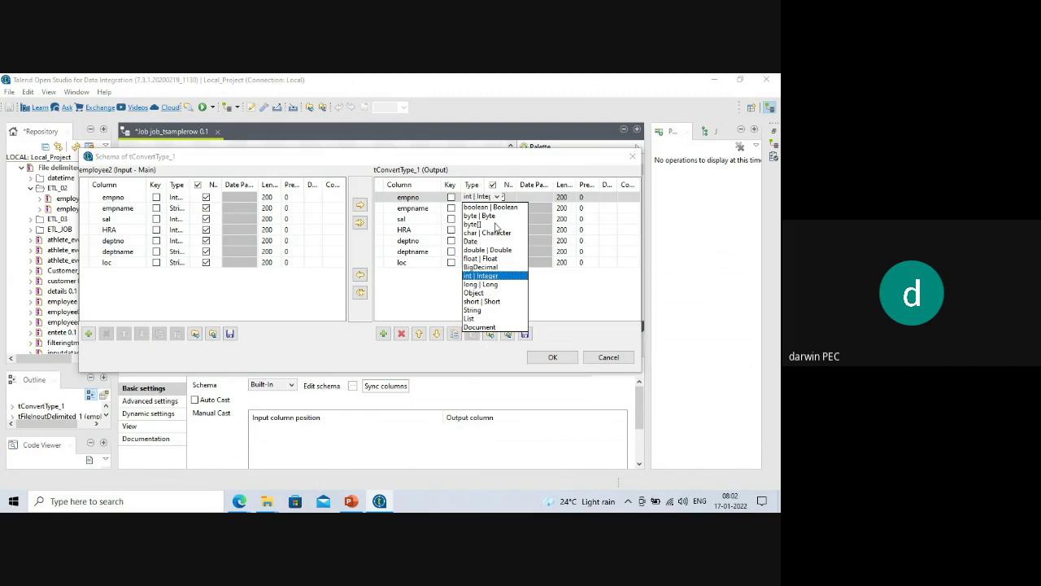
left_click(598, 332)
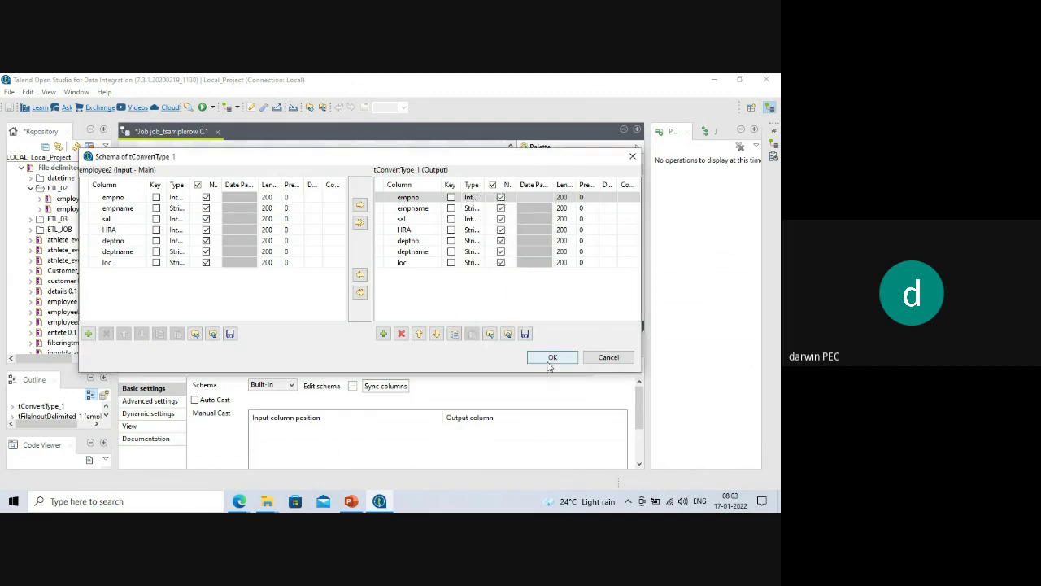
left_click(545, 361)
Run job_tsamplerow and review the console: 0 rows to tLogRow_1, 200 null rows to tLogRow_2.
left_click(261, 348)
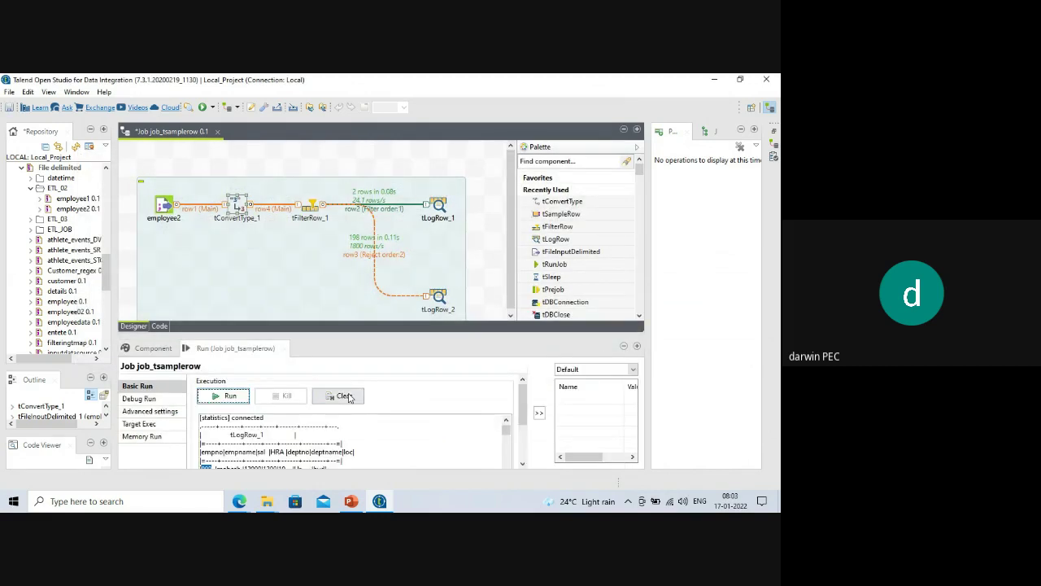
left_click(232, 396)
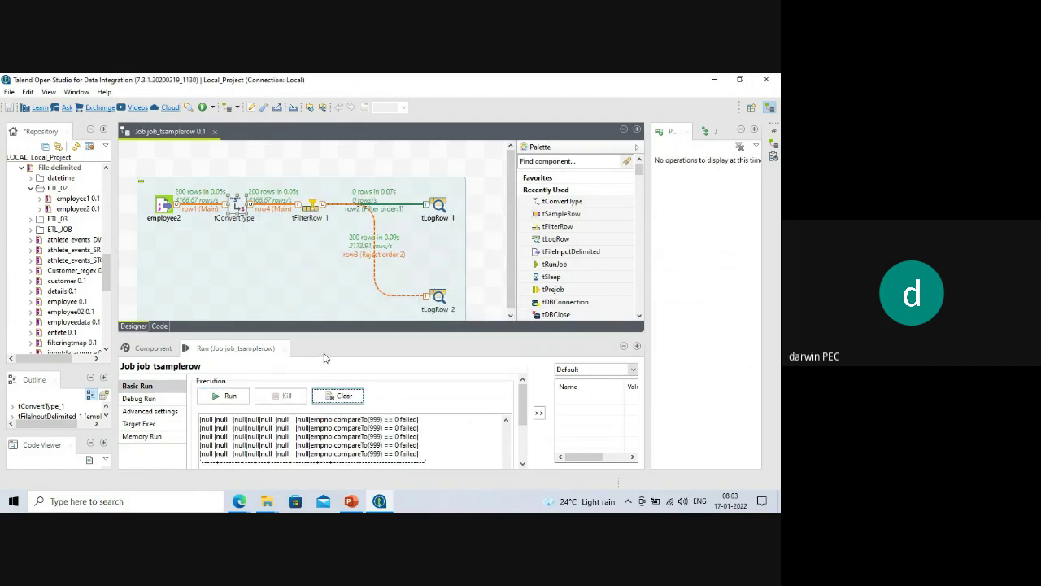
left_click_drag(340, 335, 336, 244)
scroll(335, 330, "up", 3)
left_click_drag(516, 397, 516, 331)
scroll(332, 379, "down", 3)
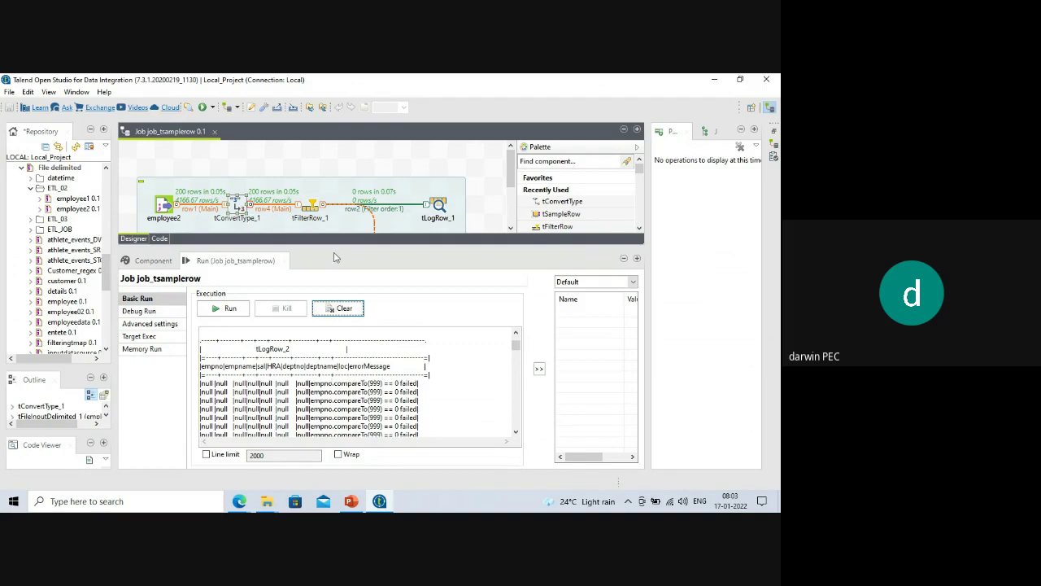
left_click_drag(336, 248, 336, 275)
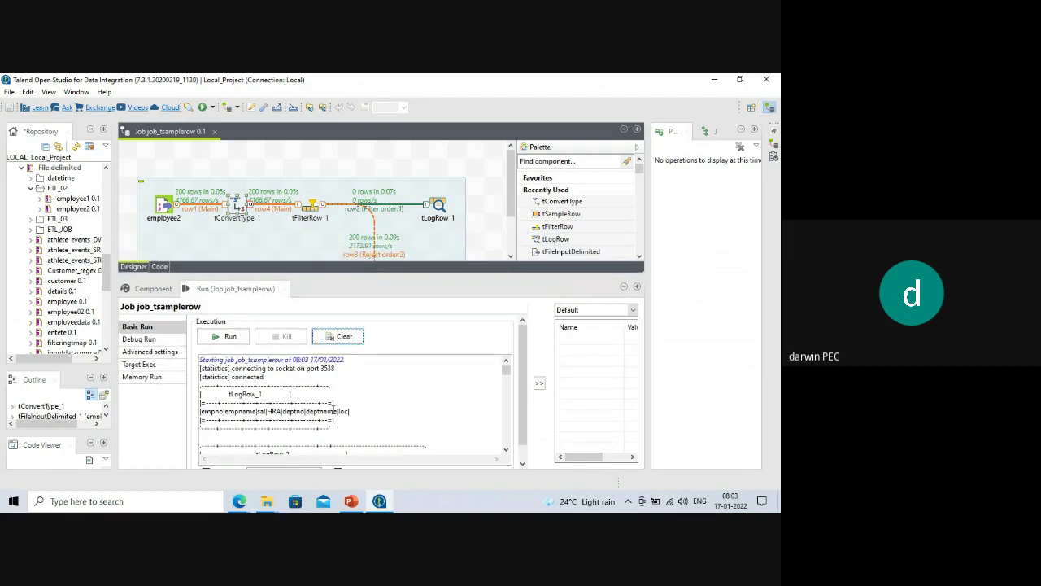
scroll(334, 411, "down", 2)
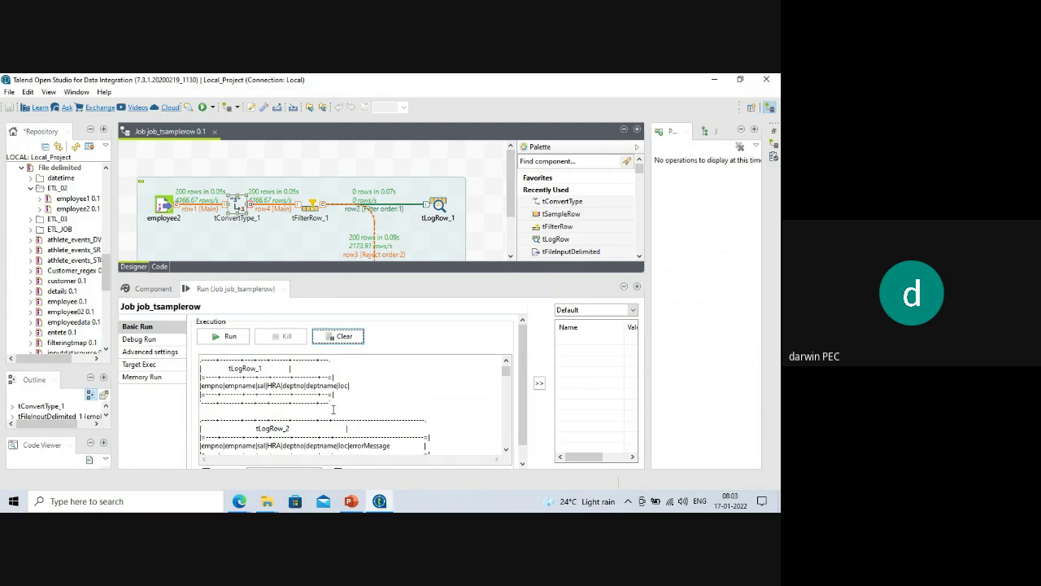
Add a Manual Cast row in tConvertType_1 mapping input HRA to output HRA.
double_click(314, 210)
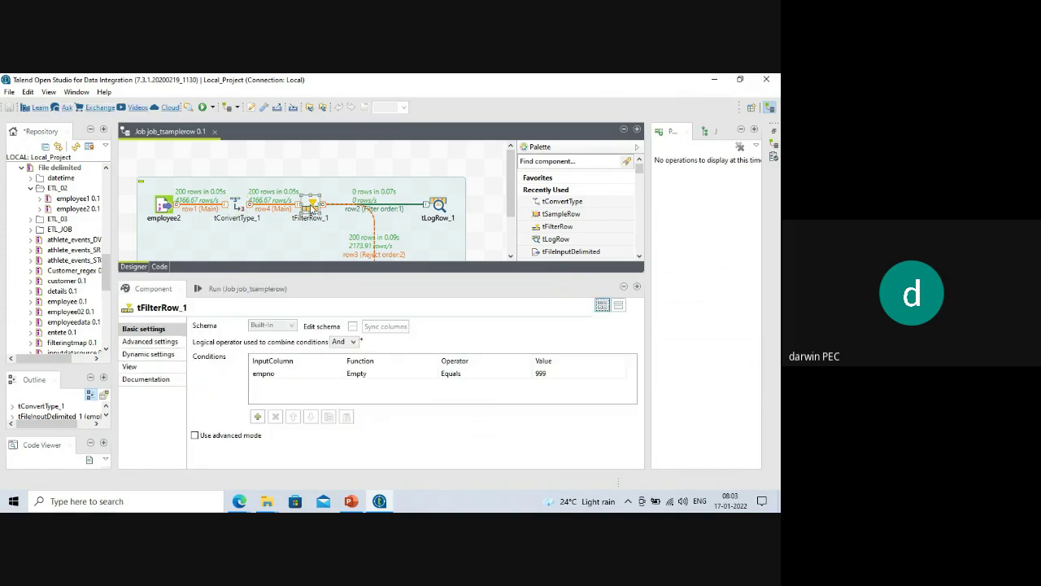
left_click(247, 207)
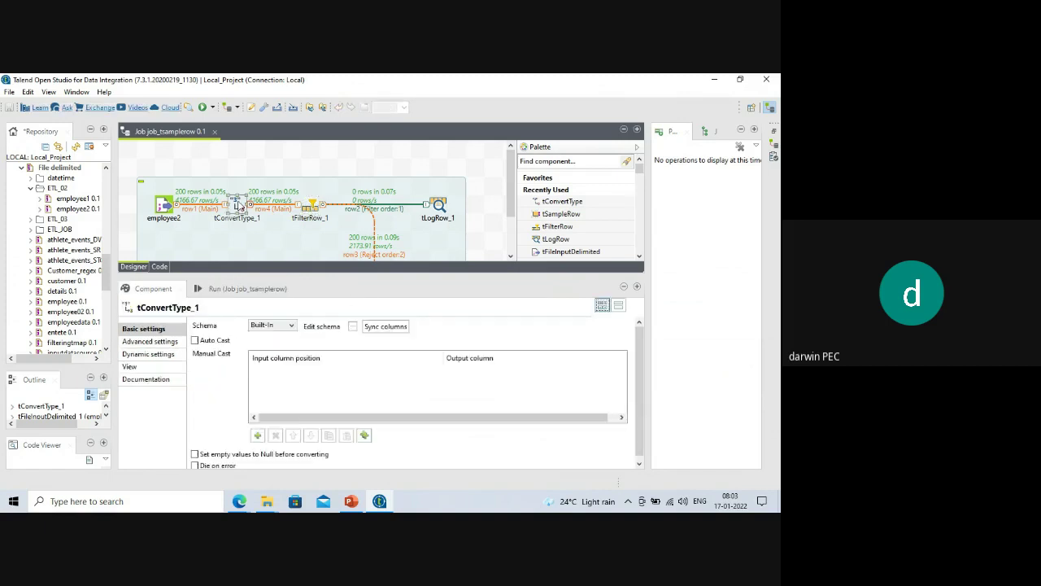
left_click(257, 436)
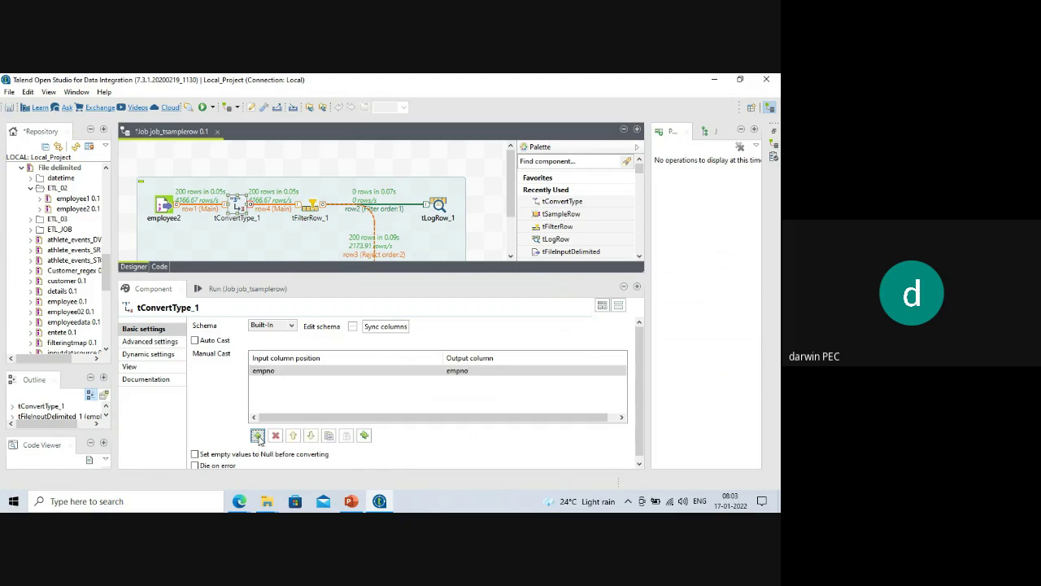
left_click(257, 436)
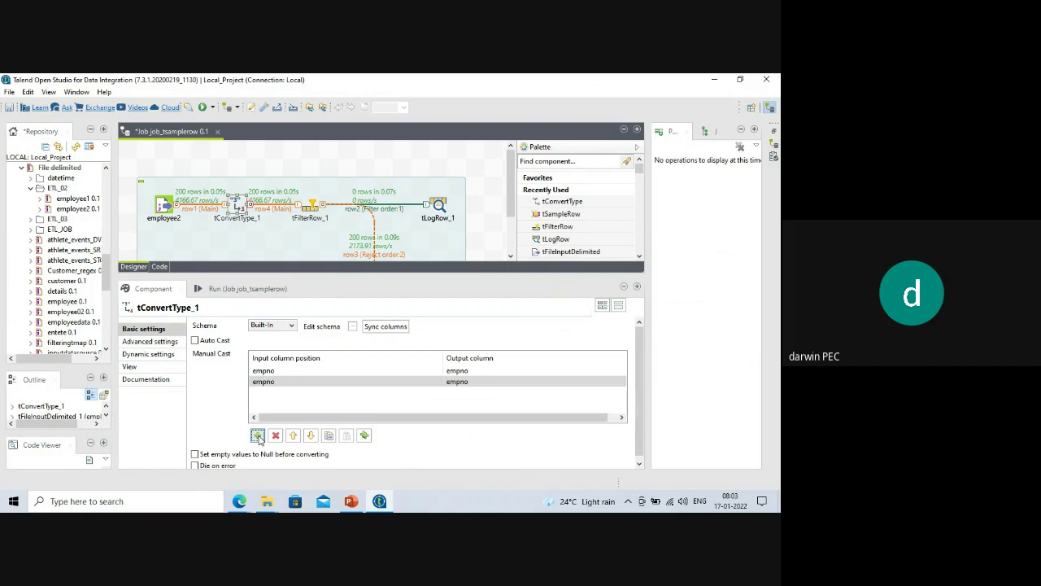
left_click(276, 437)
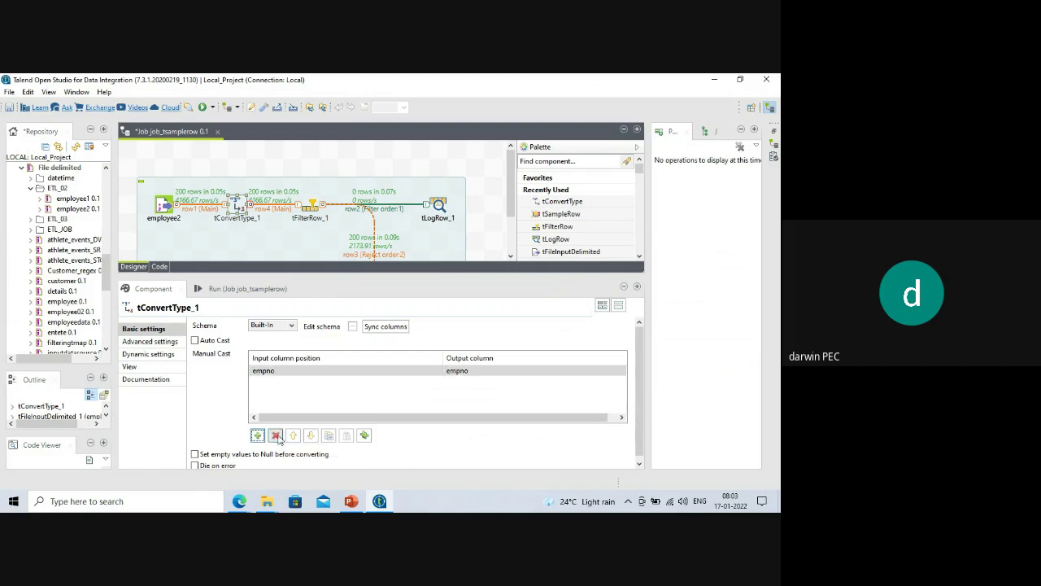
left_click(440, 373)
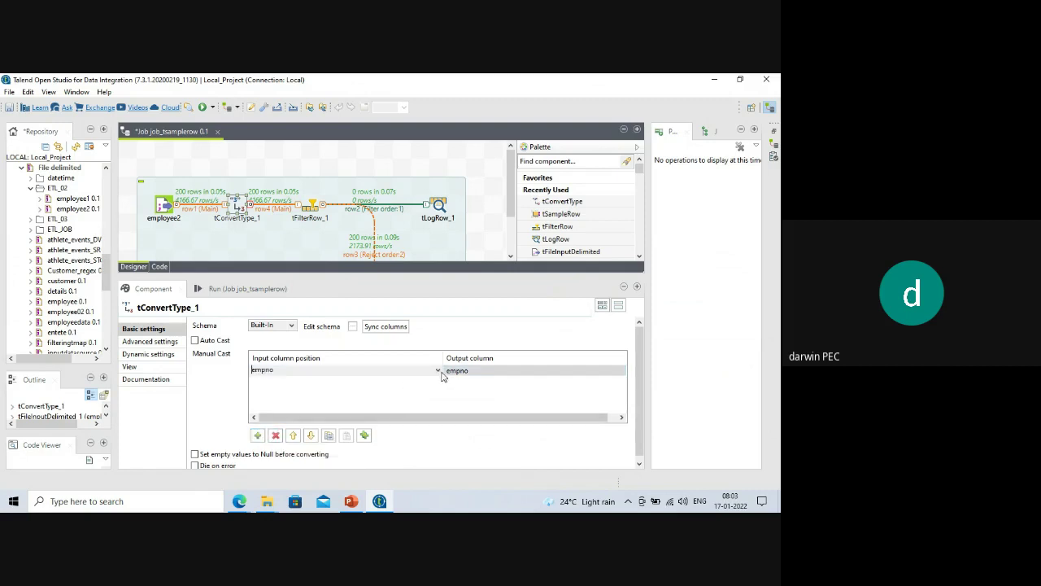
left_click(437, 372)
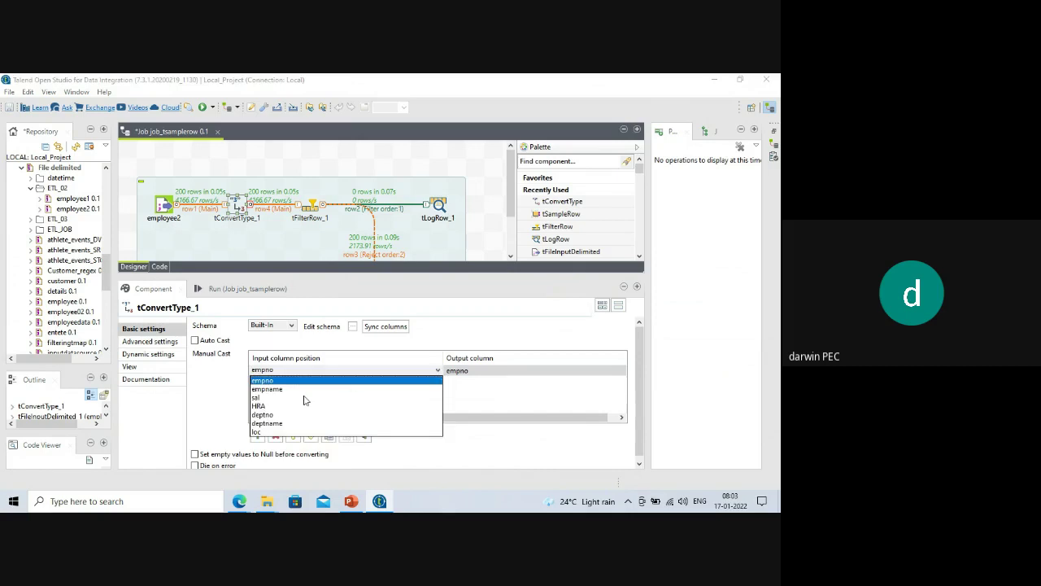
left_click(268, 405)
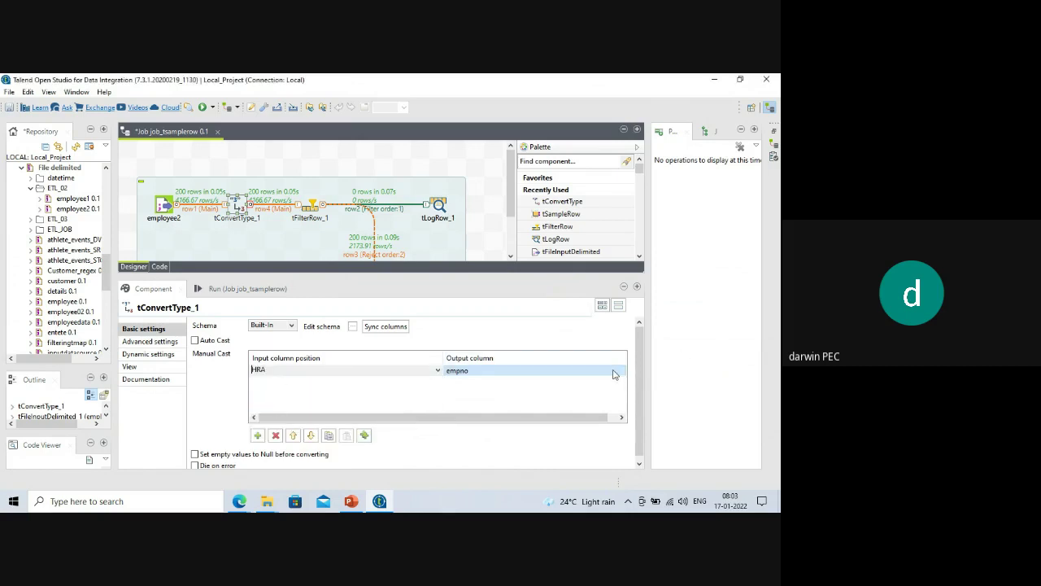
left_click(622, 373)
left_click(622, 373)
left_click(504, 405)
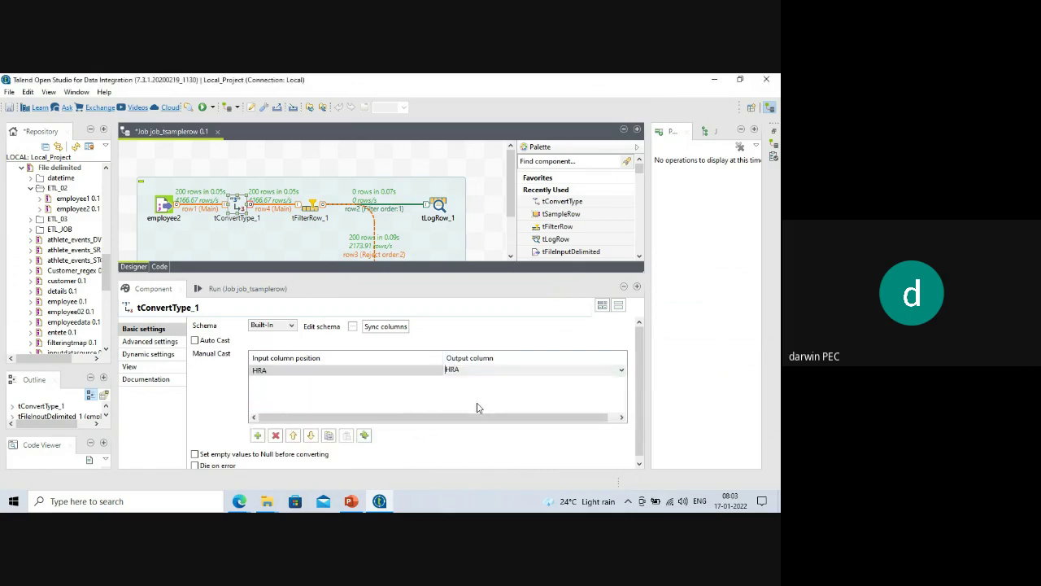
Add a second Manual Cast row mapping input deptno to output deptno.
left_click(257, 436)
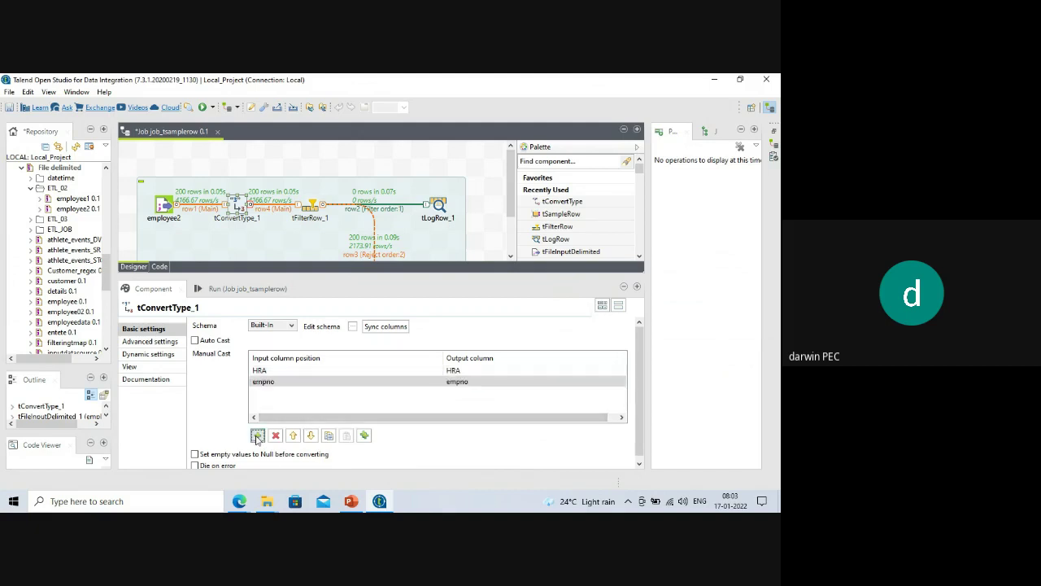
left_click(438, 383)
left_click(439, 383)
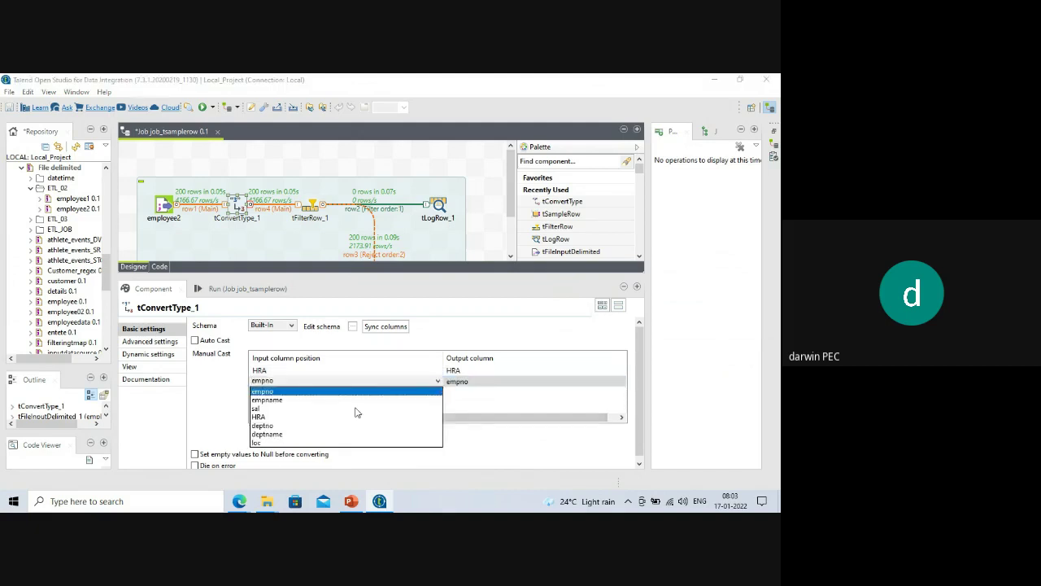
left_click(289, 425)
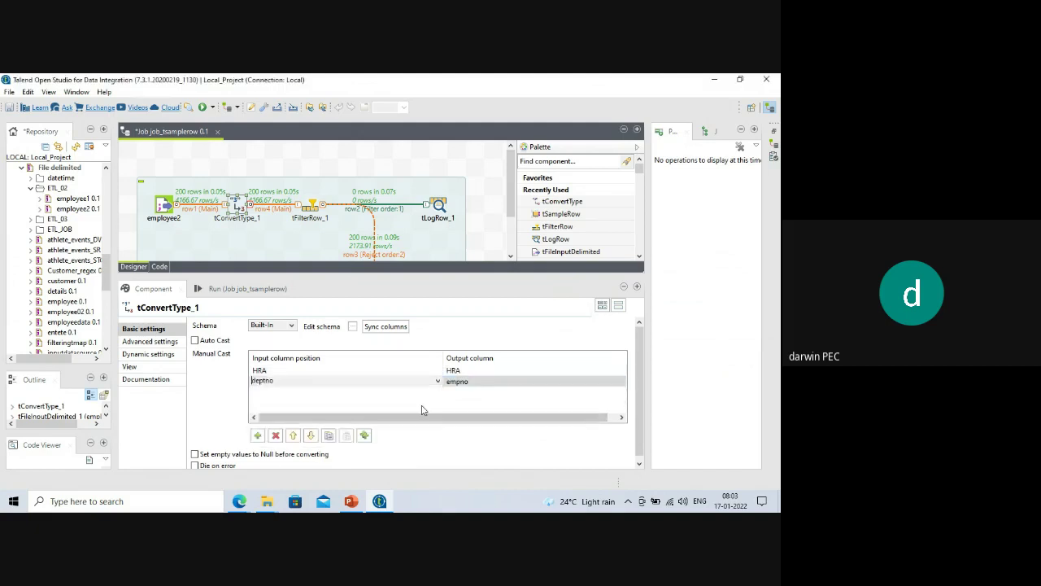
left_click(594, 384)
left_click(595, 386)
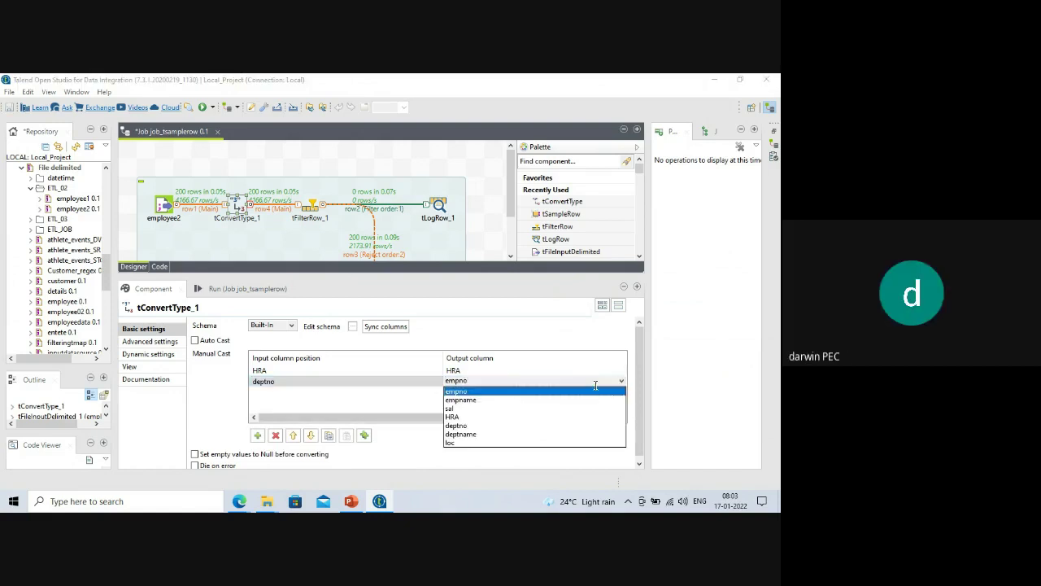
left_click(466, 426)
Clear the console and rerun the job, checking tLogRow_2's 200 rejected rows with HRA and deptno values.
left_click(236, 289)
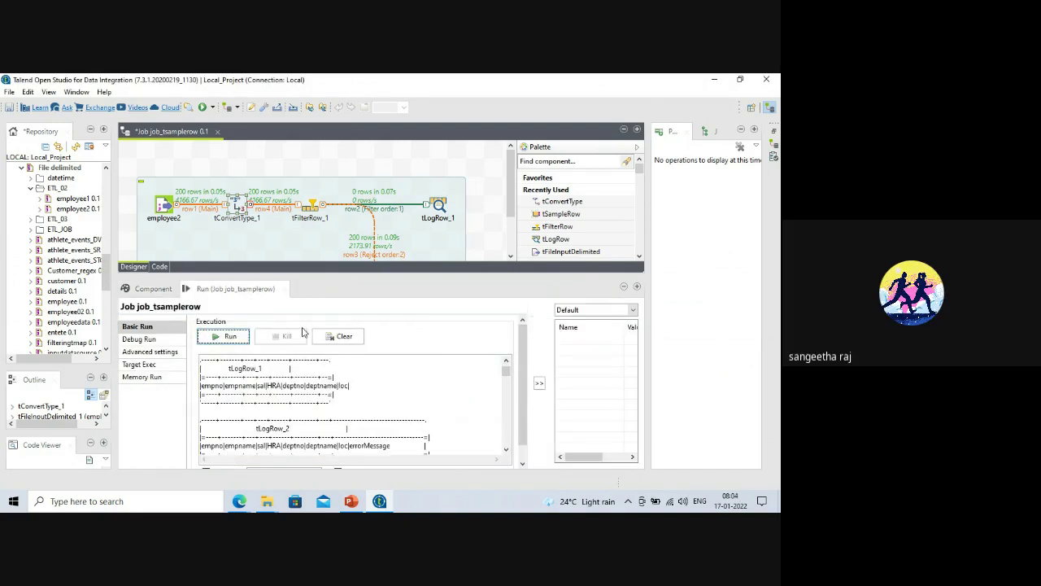
left_click(342, 336)
left_click(227, 337)
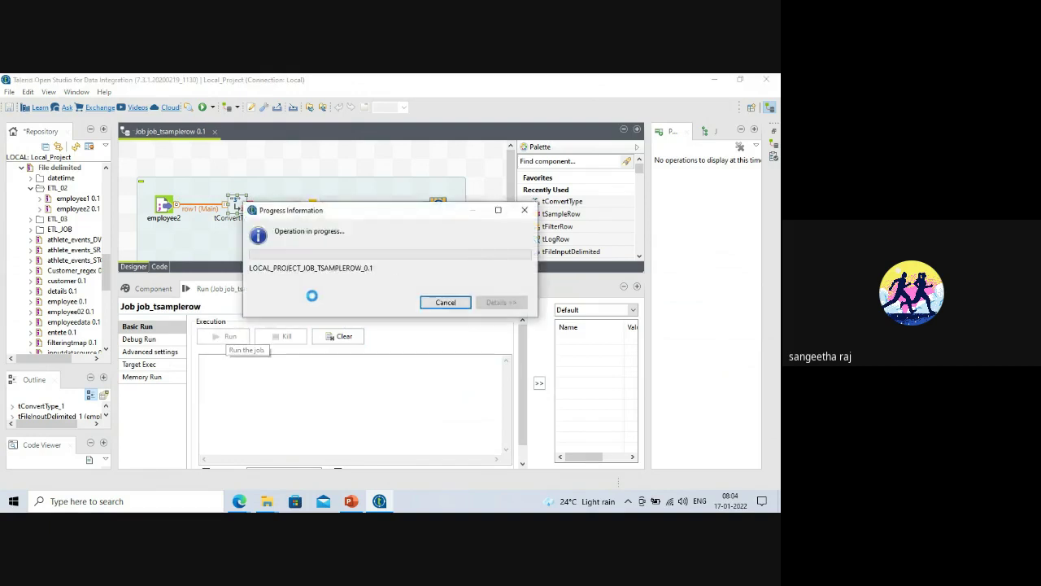
scroll(325, 386, "up", 5)
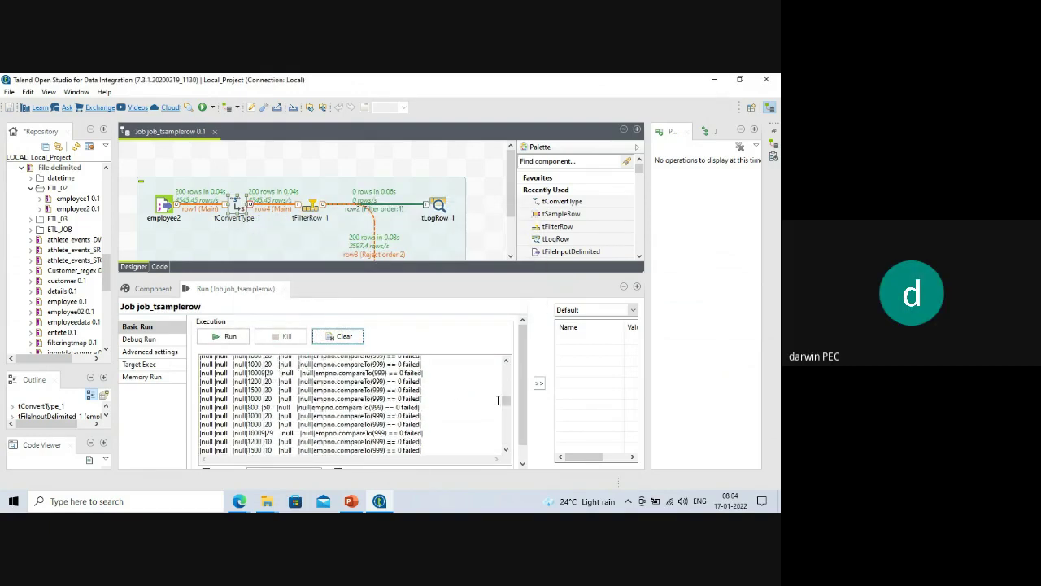
left_click_drag(505, 402, 504, 366)
scroll(341, 394, "down", 1)
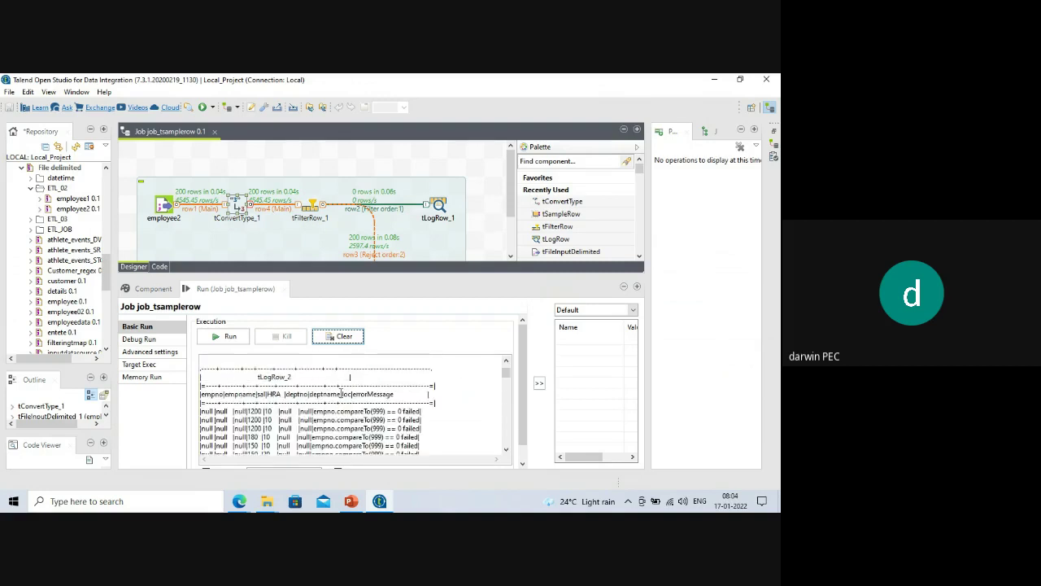
scroll(341, 394, "down", 1)
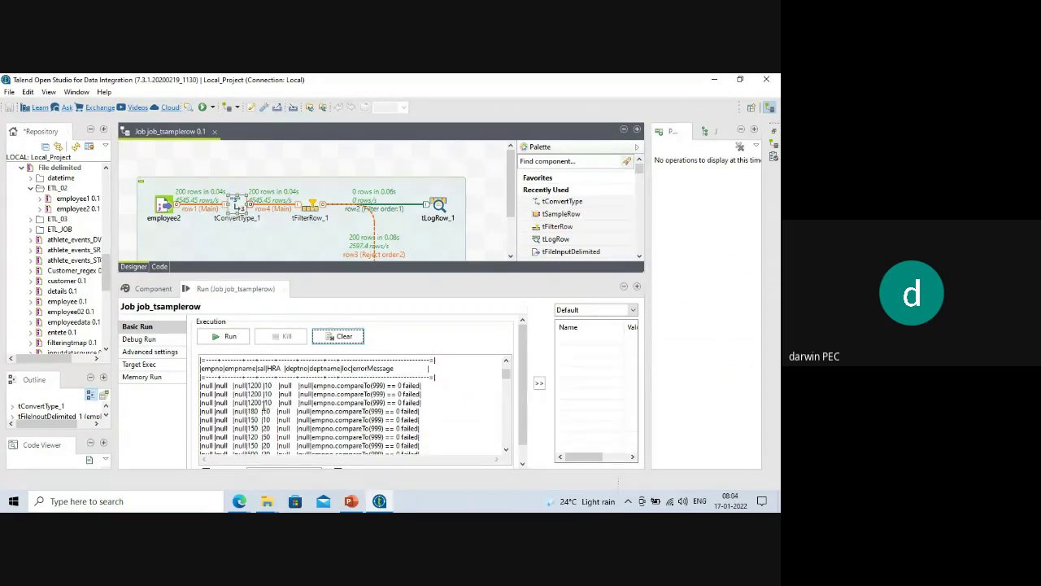
left_click(224, 336)
left_click_drag(253, 277, 325, 249)
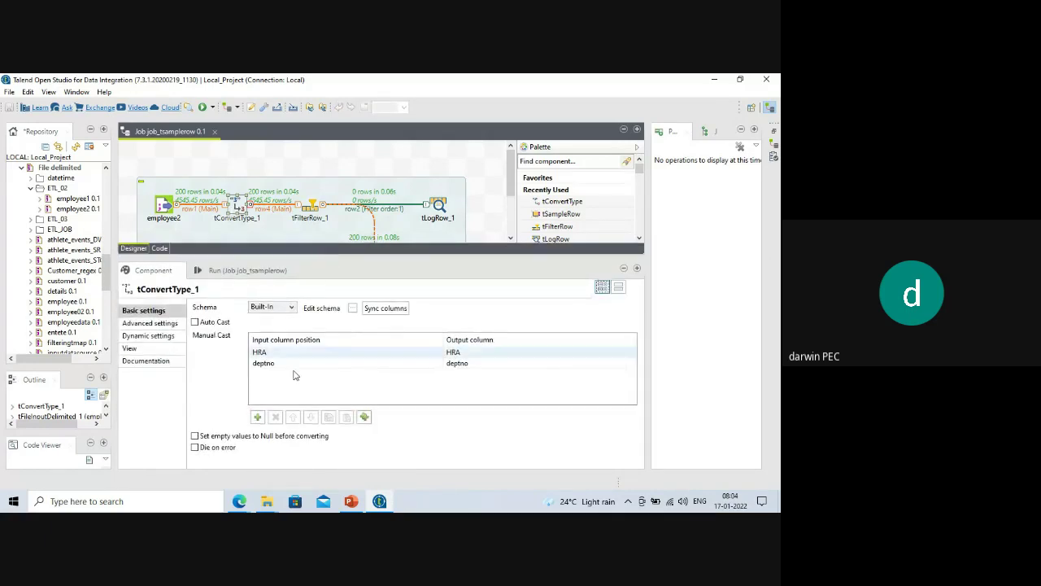
Add two Manual Cast rows with empno and empname as their input columns.
left_click(257, 417)
left_click(422, 376)
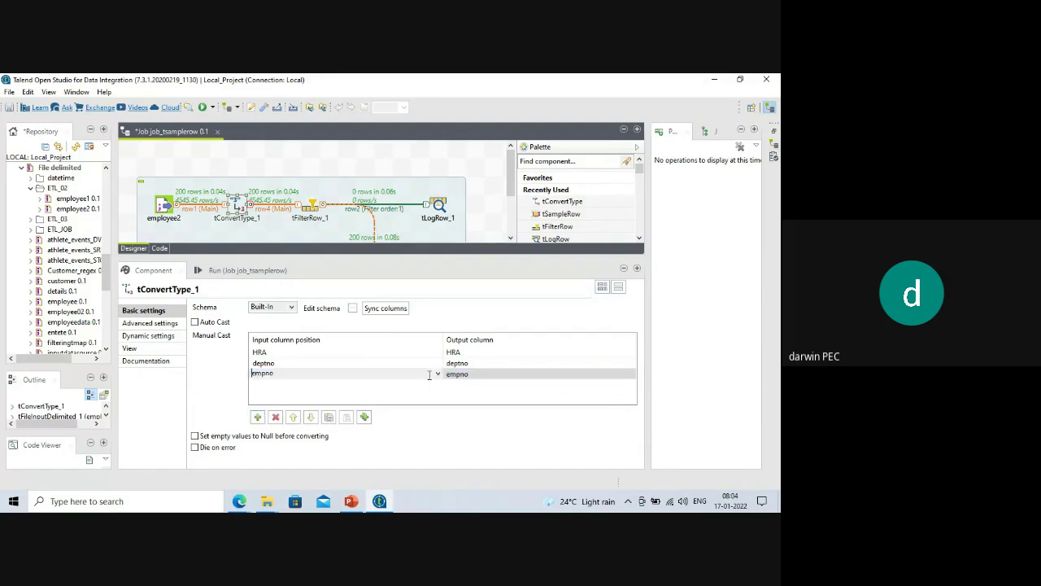
left_click(437, 374)
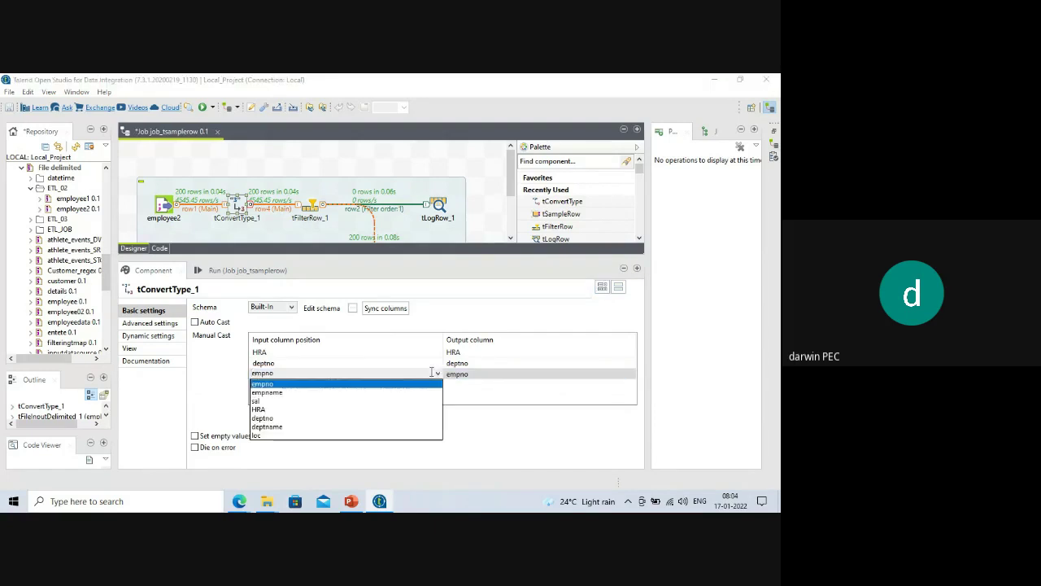
left_click(280, 387)
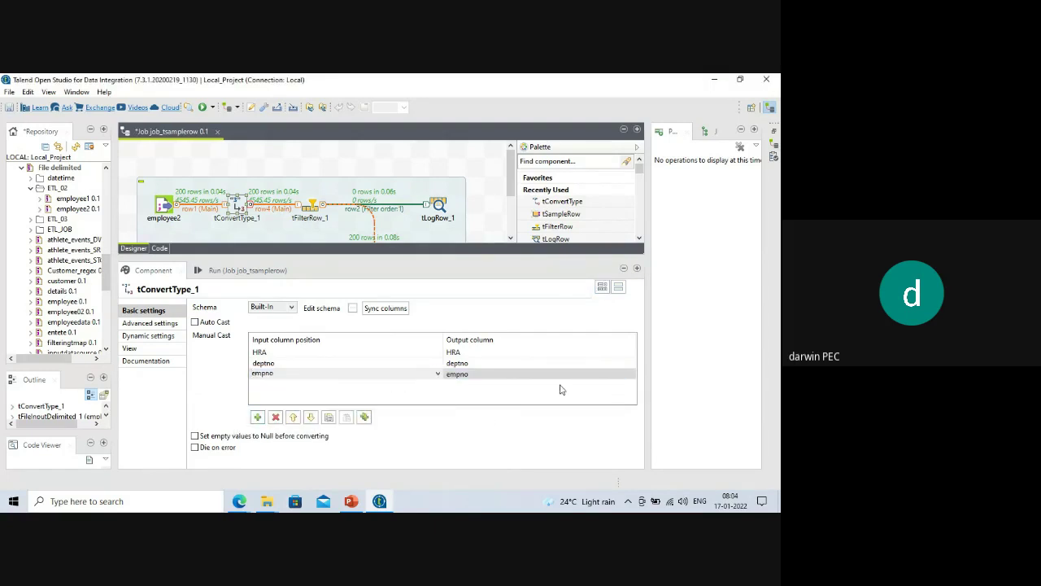
left_click(257, 417)
left_click(436, 385)
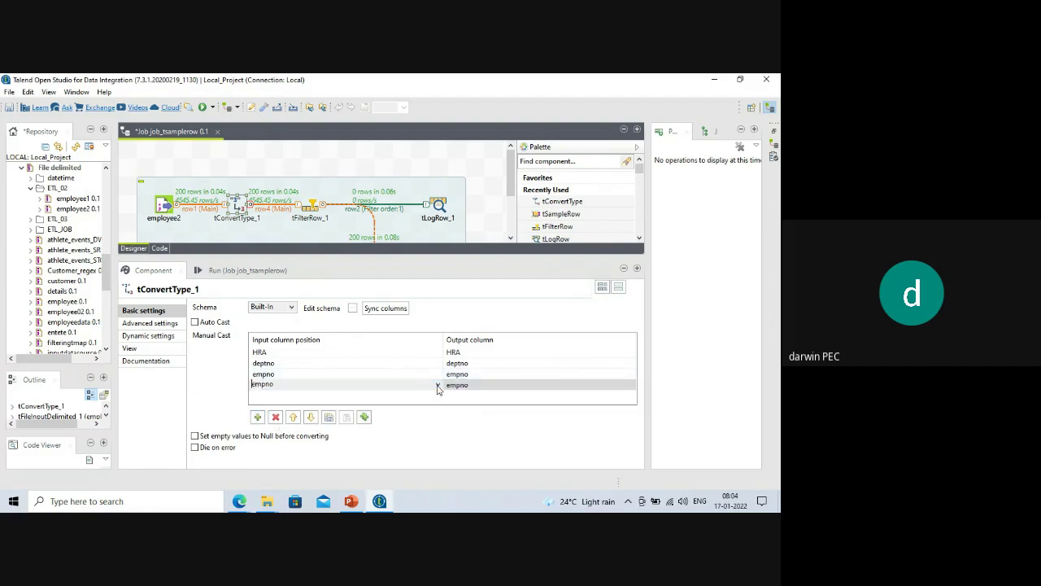
left_click(438, 386)
left_click(285, 404)
Add two more Manual Cast rows with sal and loc as their input columns.
left_click(257, 417)
left_click(438, 396)
left_click(438, 398)
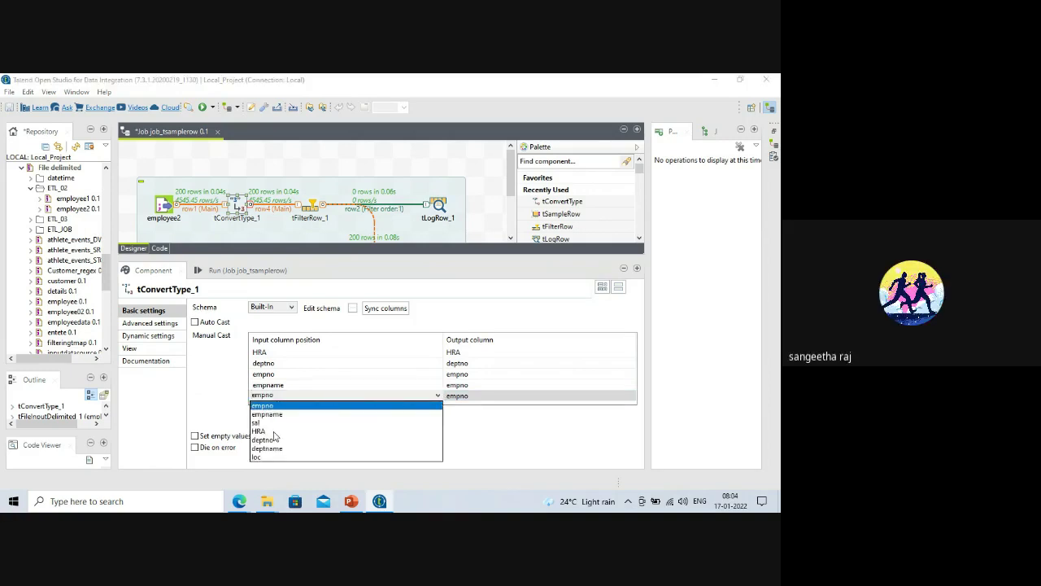
left_click(259, 422)
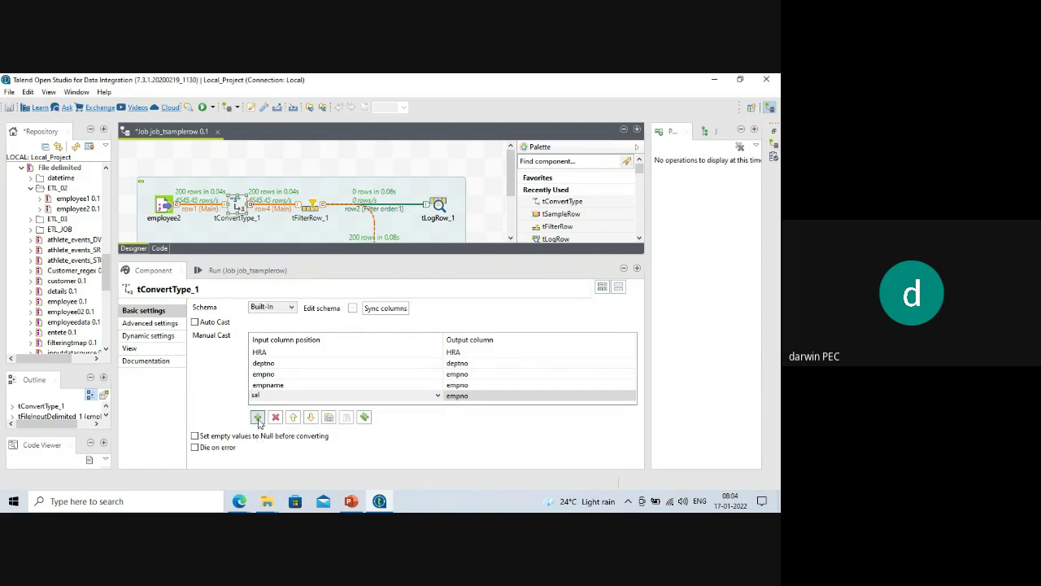
left_click(257, 418)
left_click(430, 385)
left_click(438, 385)
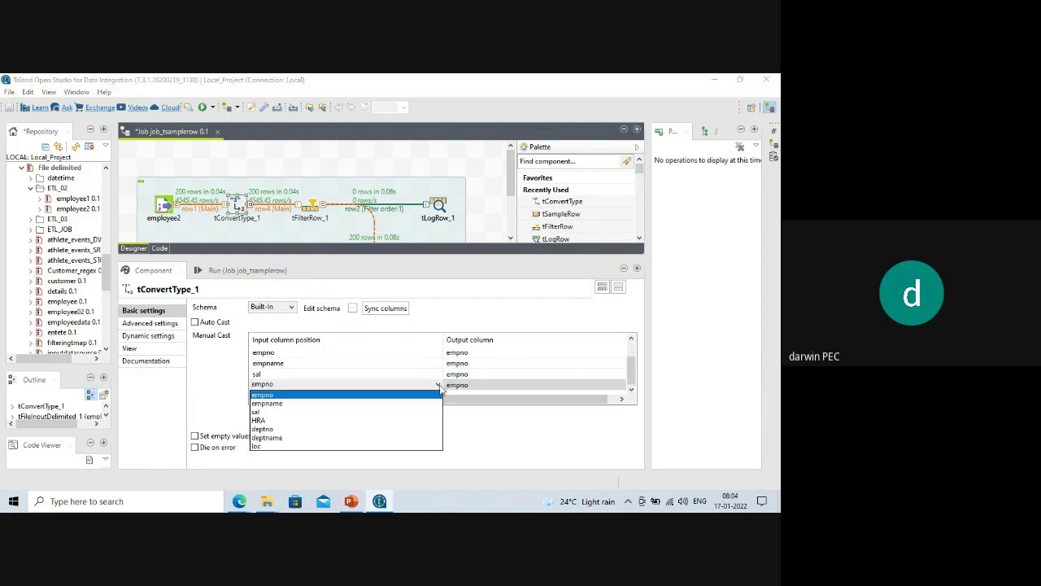
left_click(265, 445)
Map the loc, sal and empname rows to their same-named output columns.
scroll(424, 376, "up", 2)
scroll(424, 376, "down", 2)
scroll(424, 376, "up", 3)
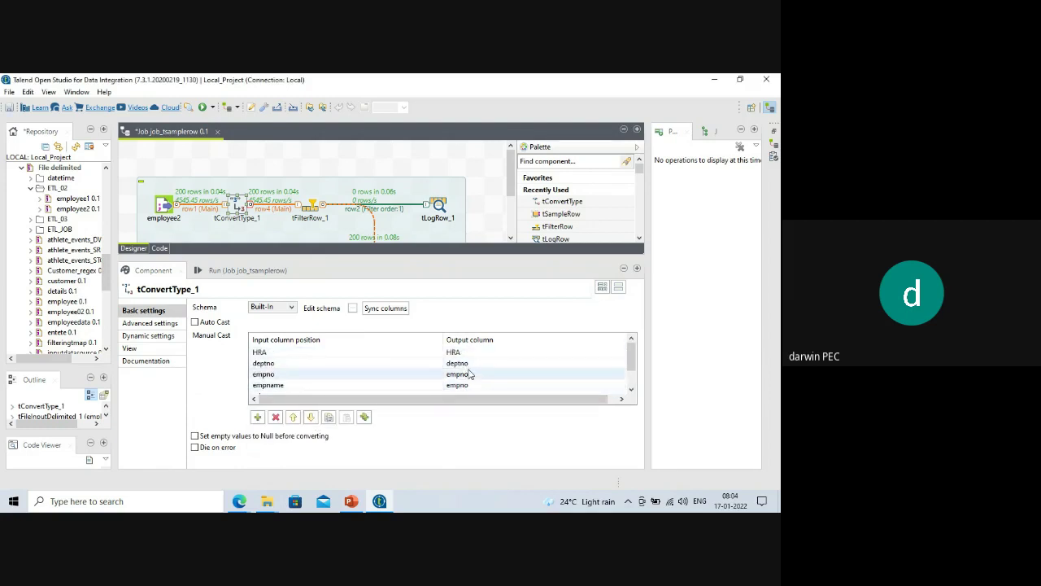
scroll(470, 374, "down", 3)
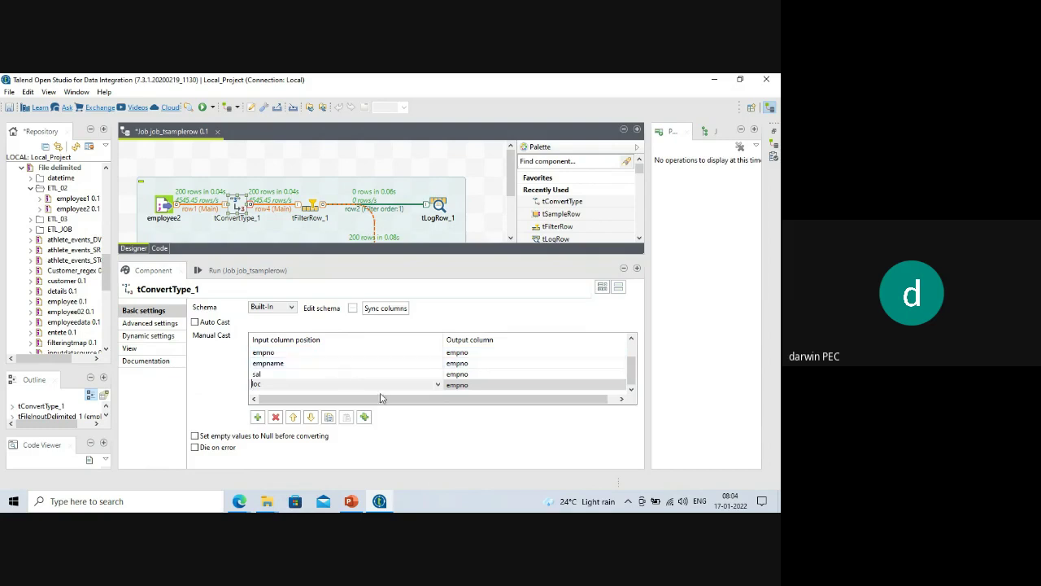
left_click(521, 385)
left_click(622, 387)
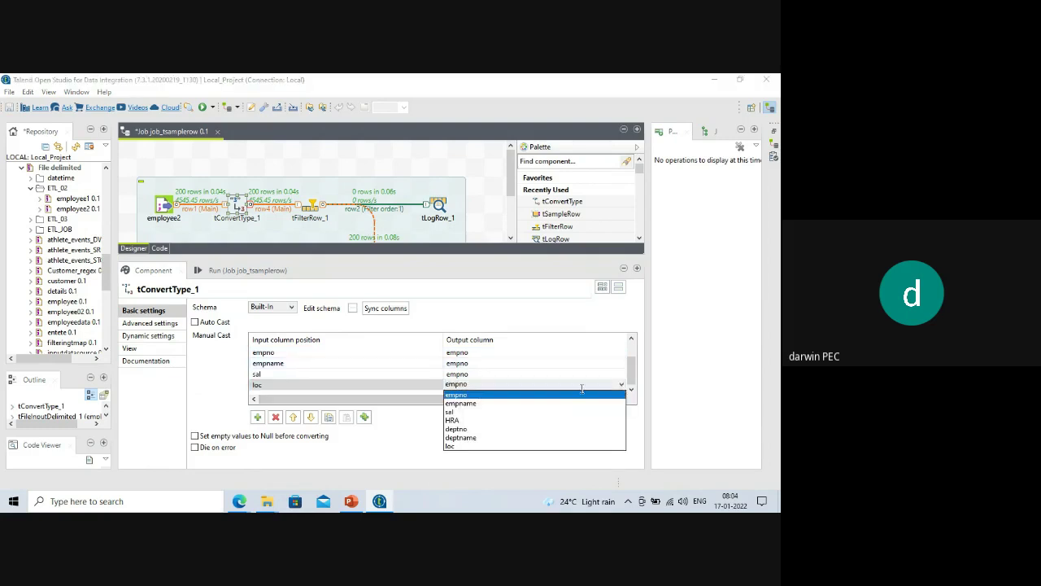
left_click(461, 446)
left_click(484, 374)
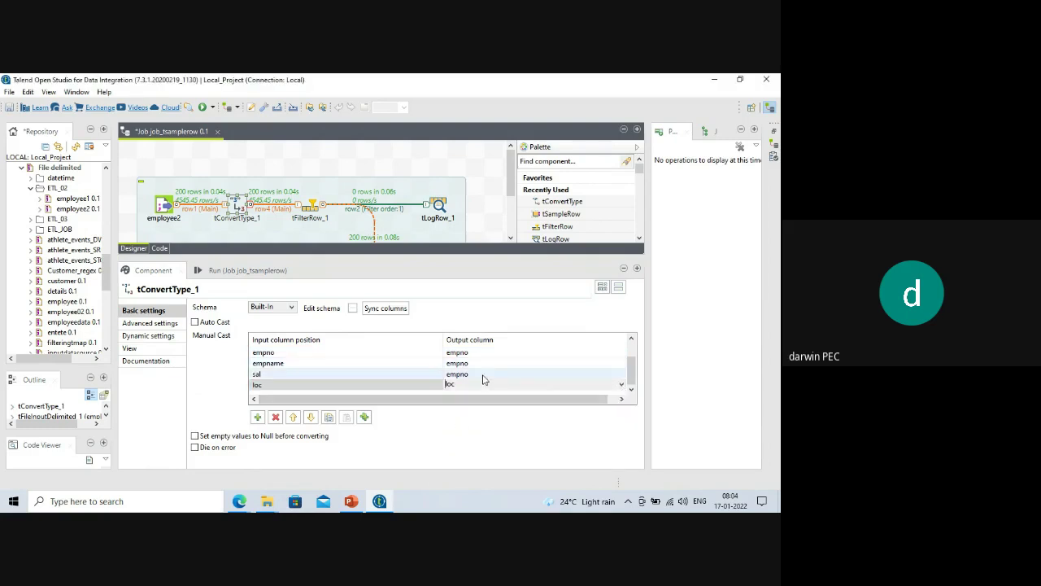
left_click(622, 375)
left_click(452, 400)
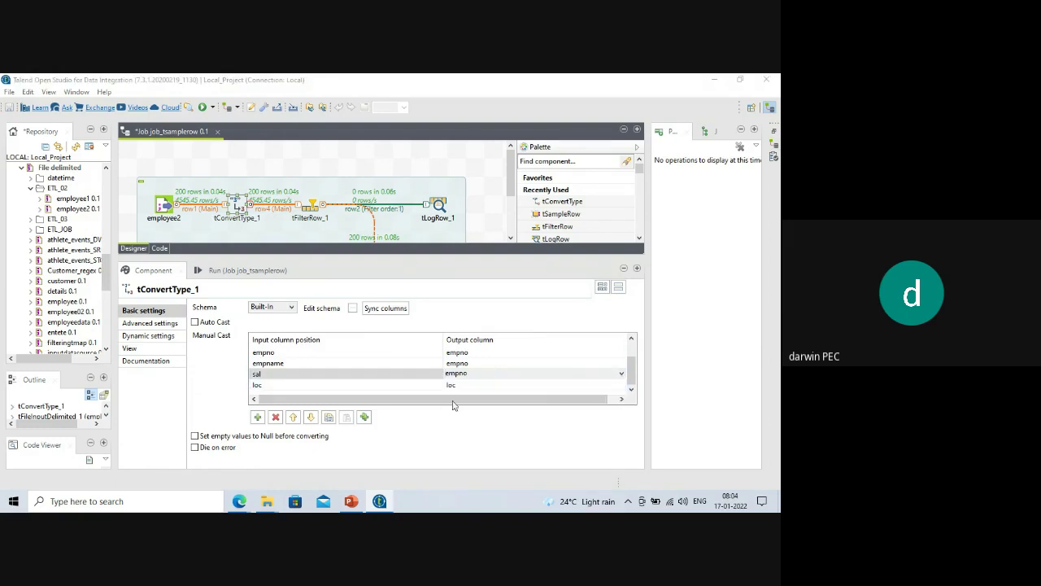
left_click(476, 364)
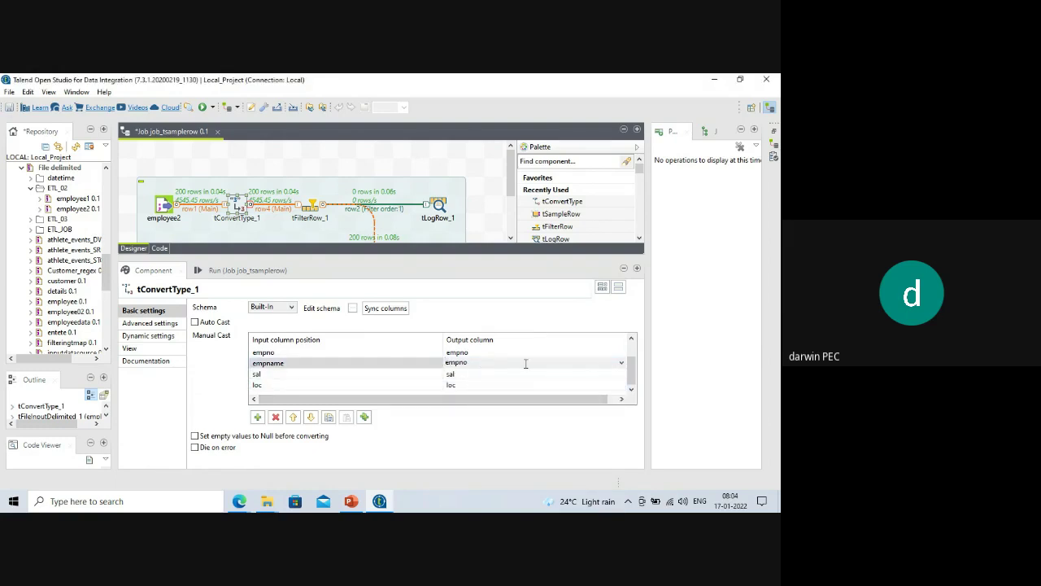
left_click(622, 363)
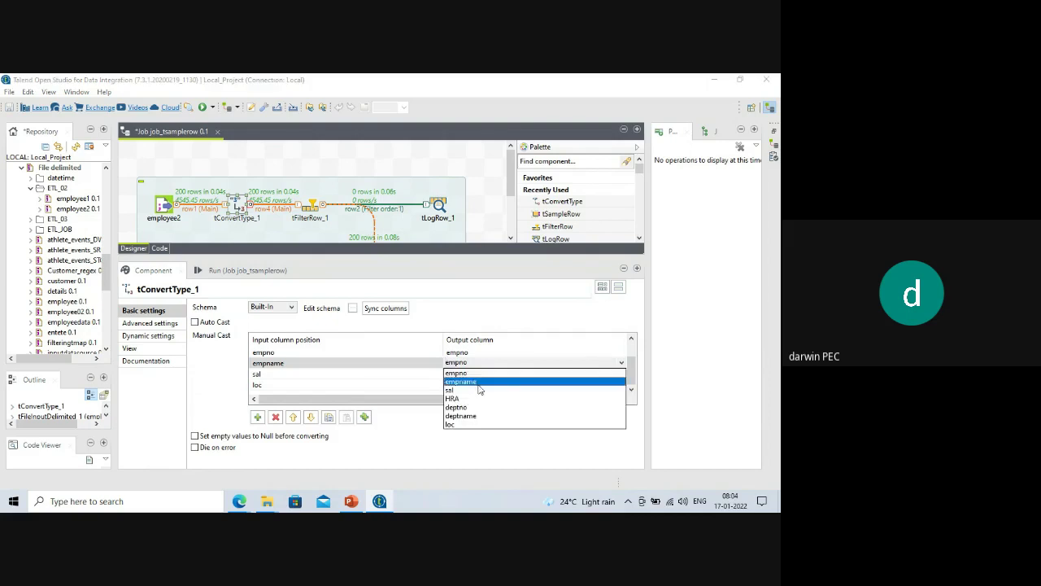
left_click(511, 378)
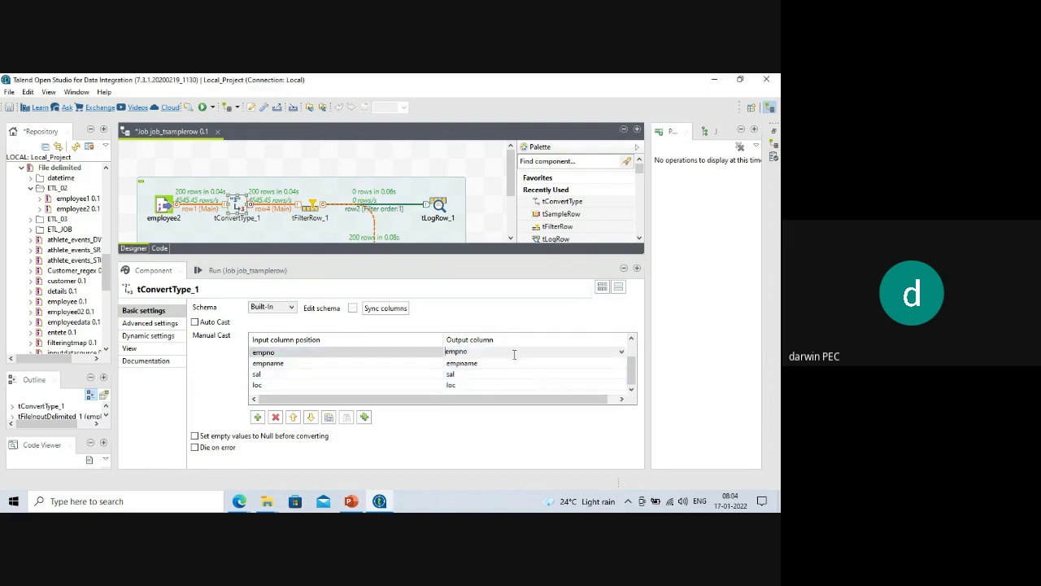
Set the empno cast row's output column to empno.
left_click(391, 352)
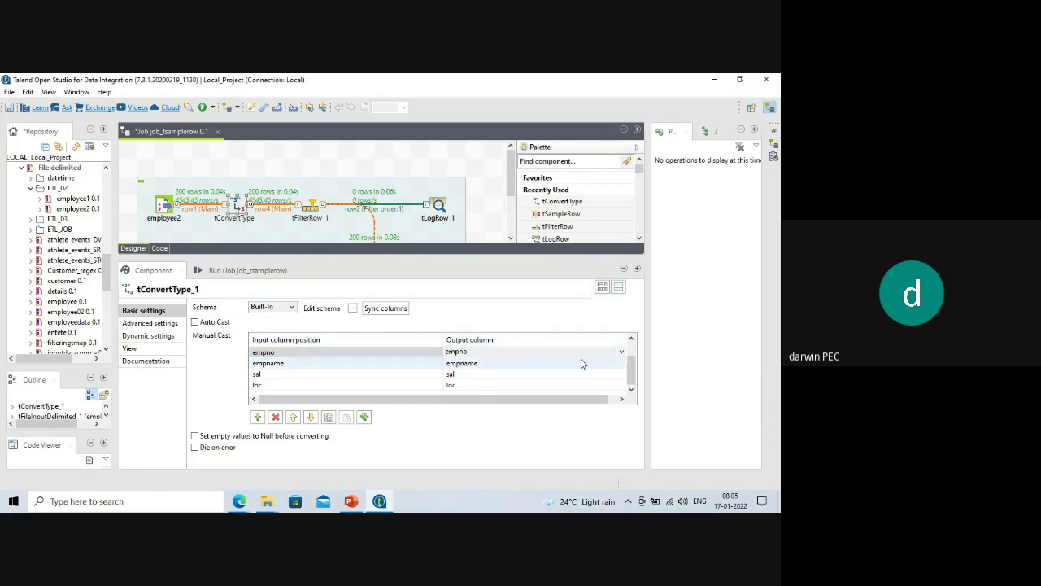
left_click(623, 353)
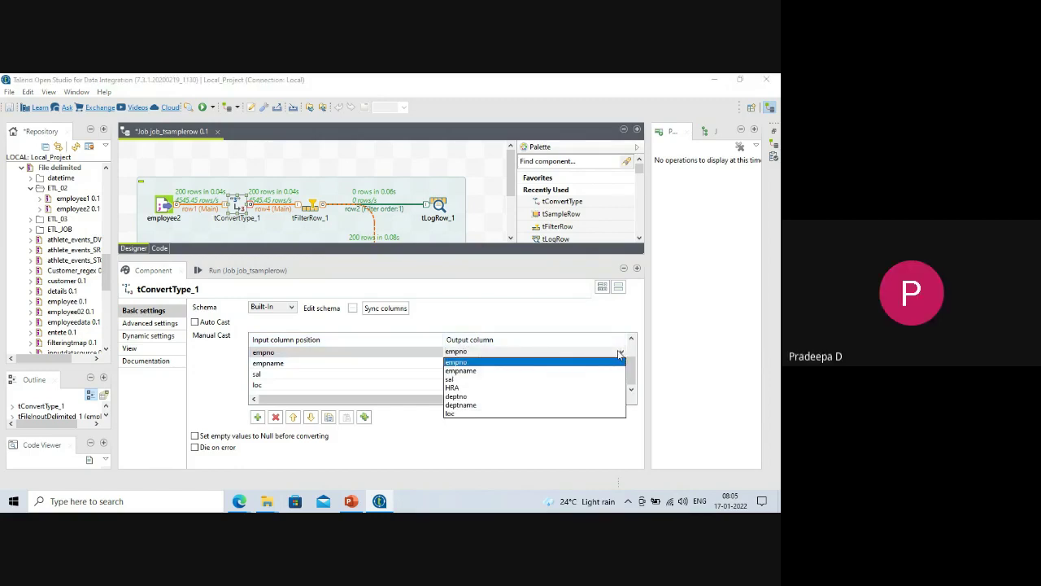
scroll(478, 373, "up", 2)
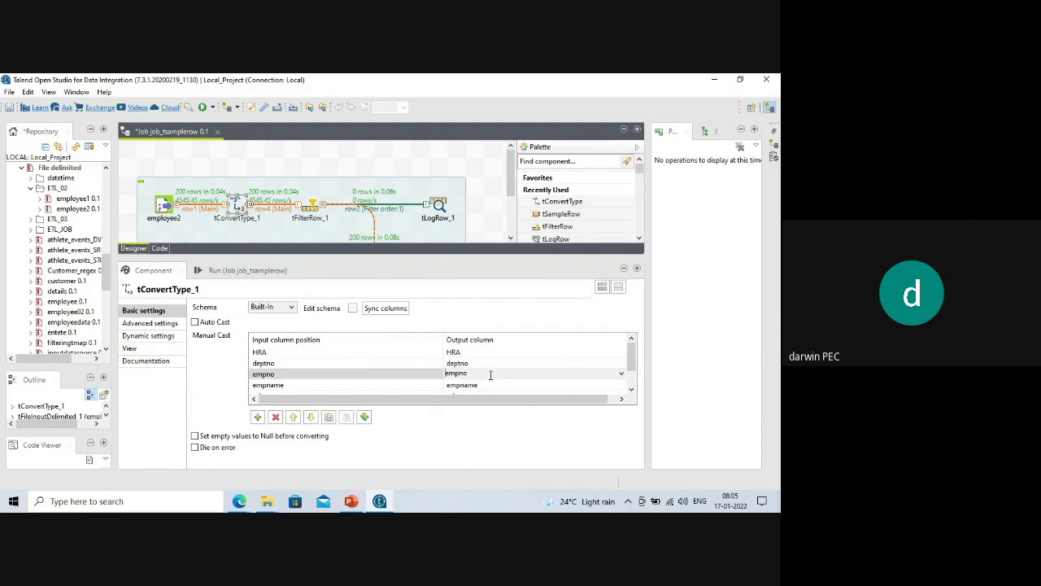
scroll(486, 385, "down", 2)
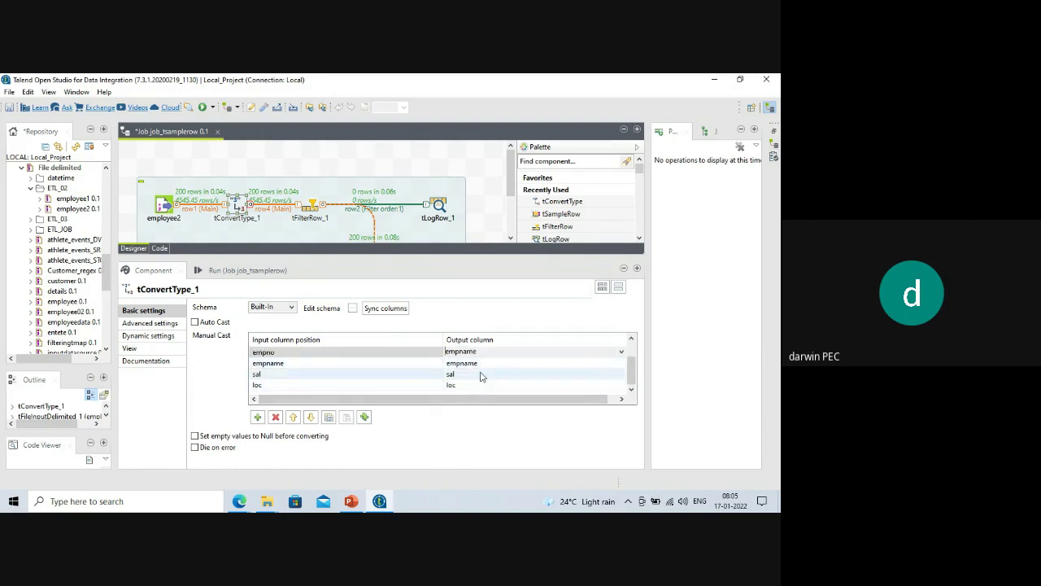
left_click(621, 353)
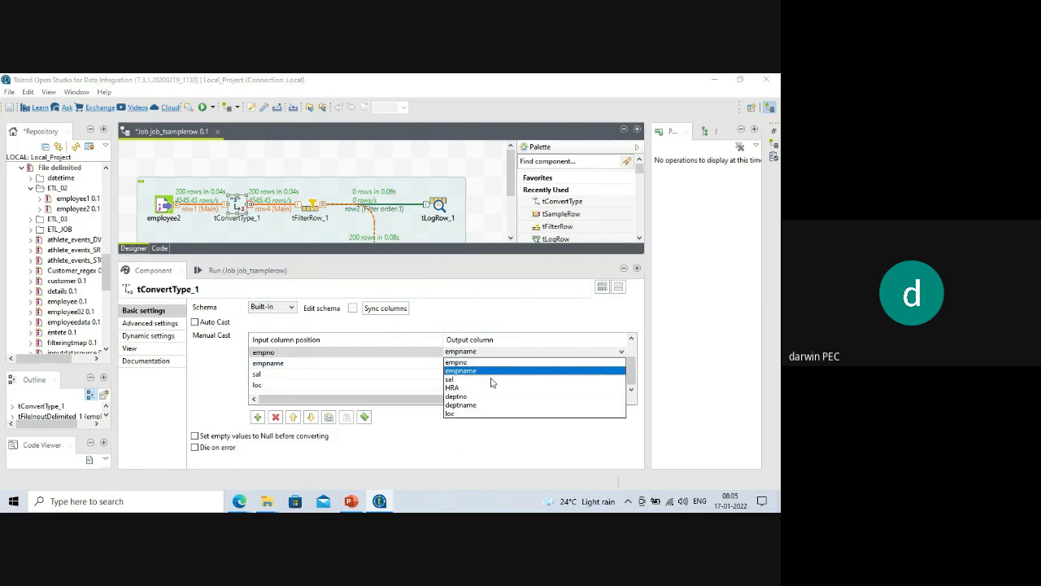
left_click(458, 362)
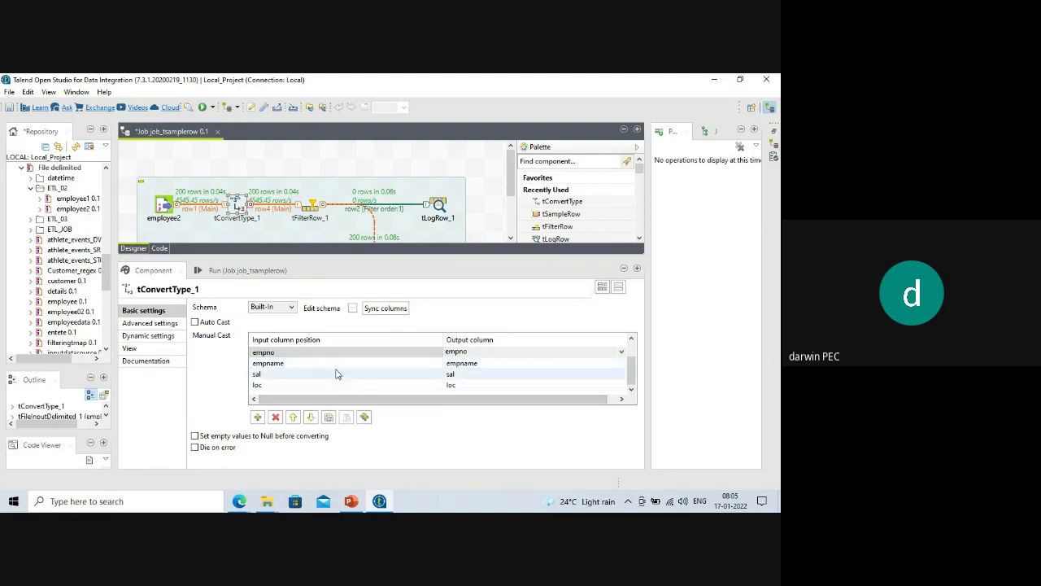
scroll(409, 375, "up", 1)
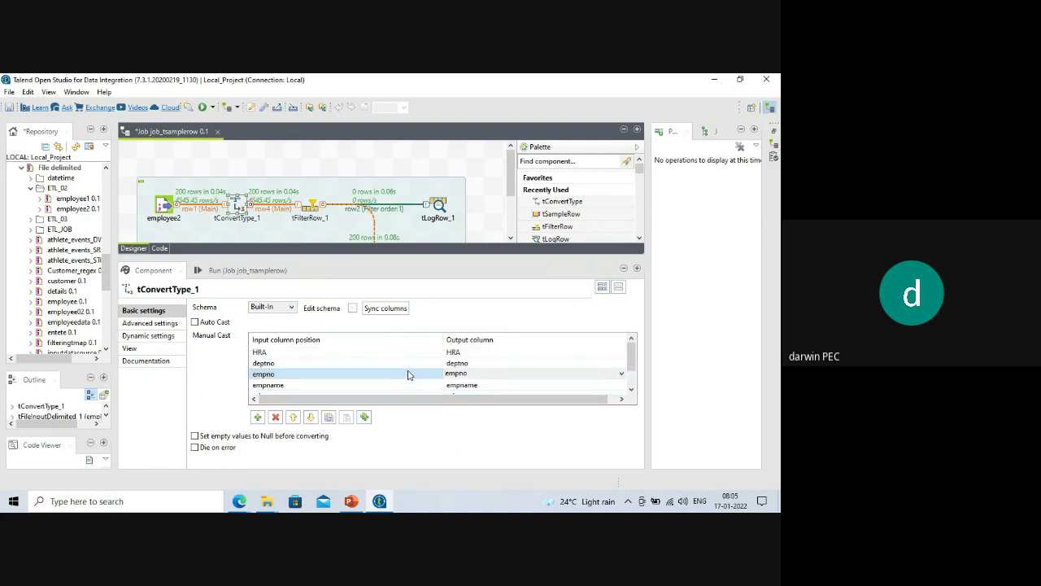
Clear the log and rerun the job: 2 rows reach tLogRow_1, 198 go to tLogRow_2.
left_click(287, 276)
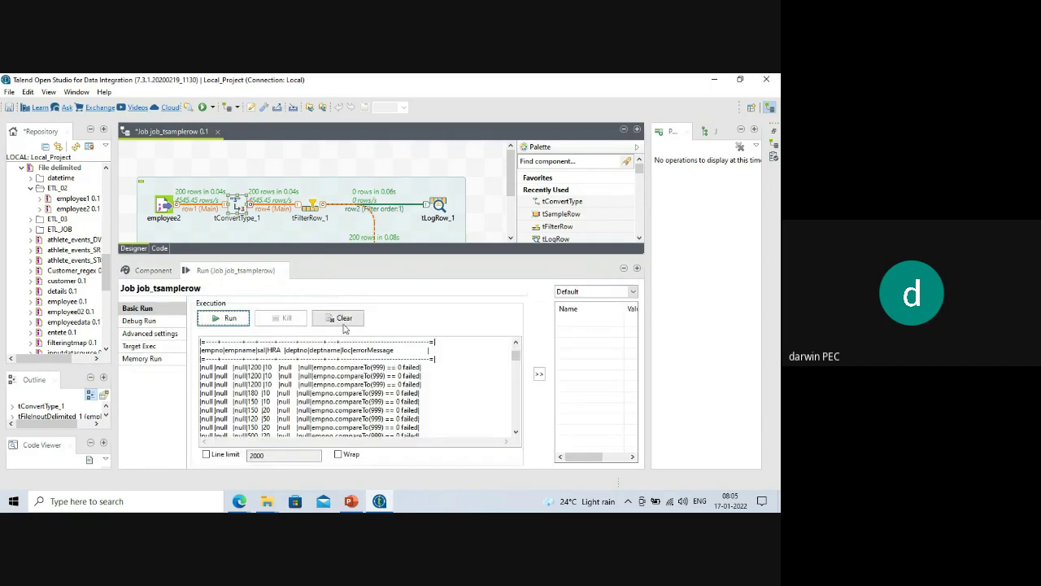
left_click(338, 318)
left_click(230, 318)
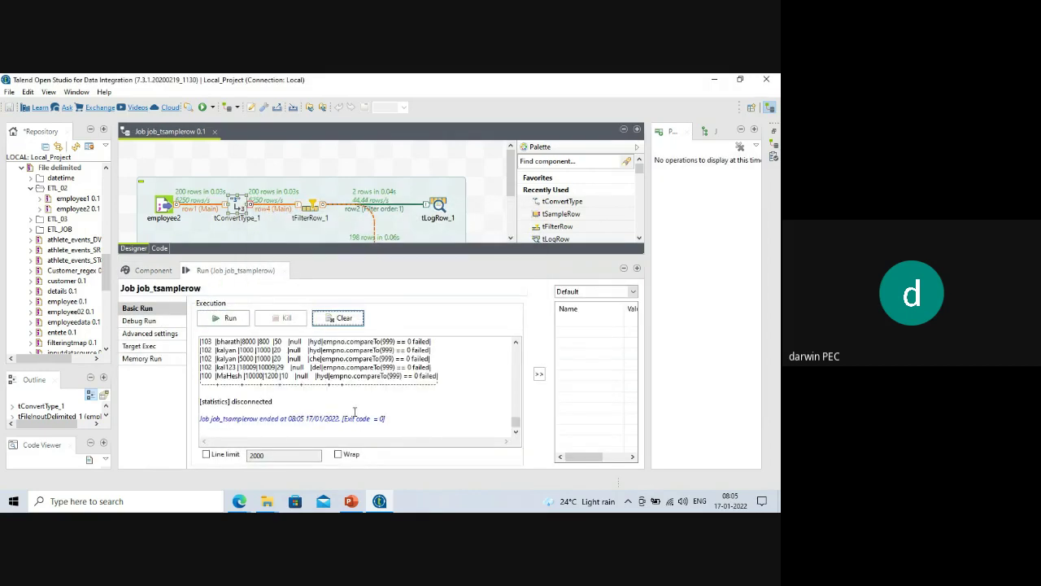
scroll(354, 413, "up", 3)
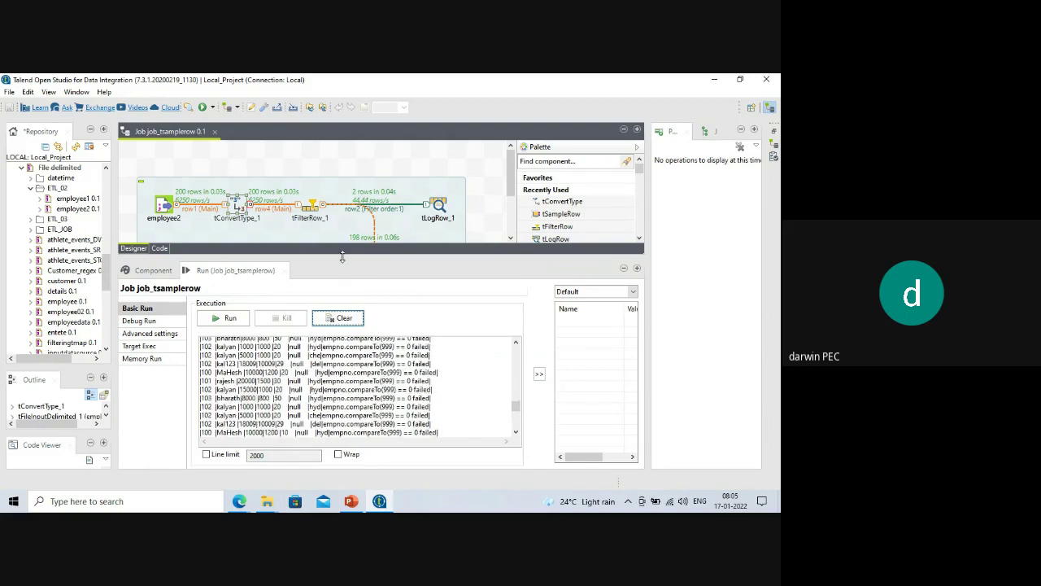
left_click_drag(343, 256, 342, 287)
left_click(234, 206)
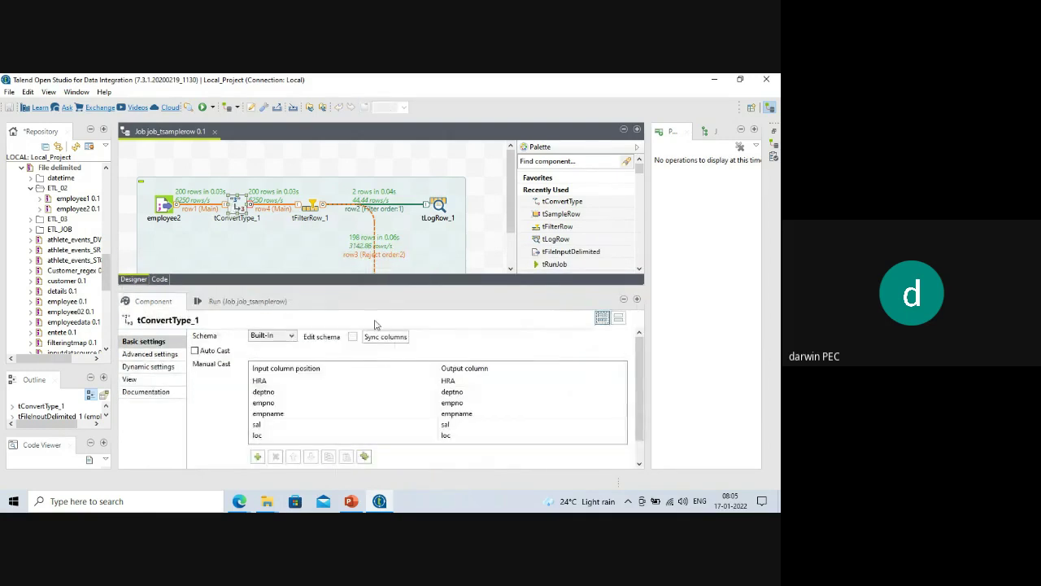
left_click(352, 337)
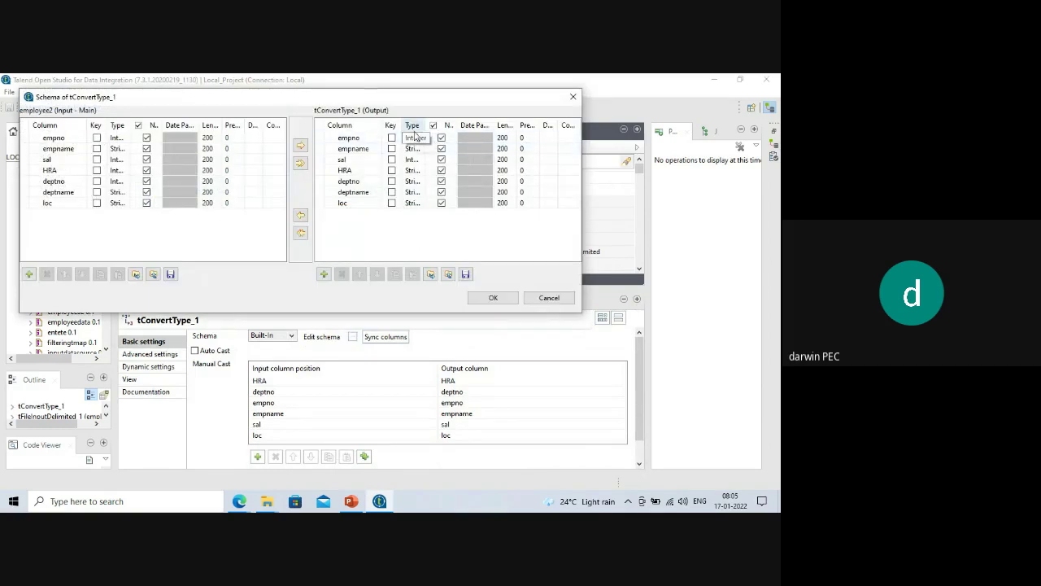
left_click(495, 298)
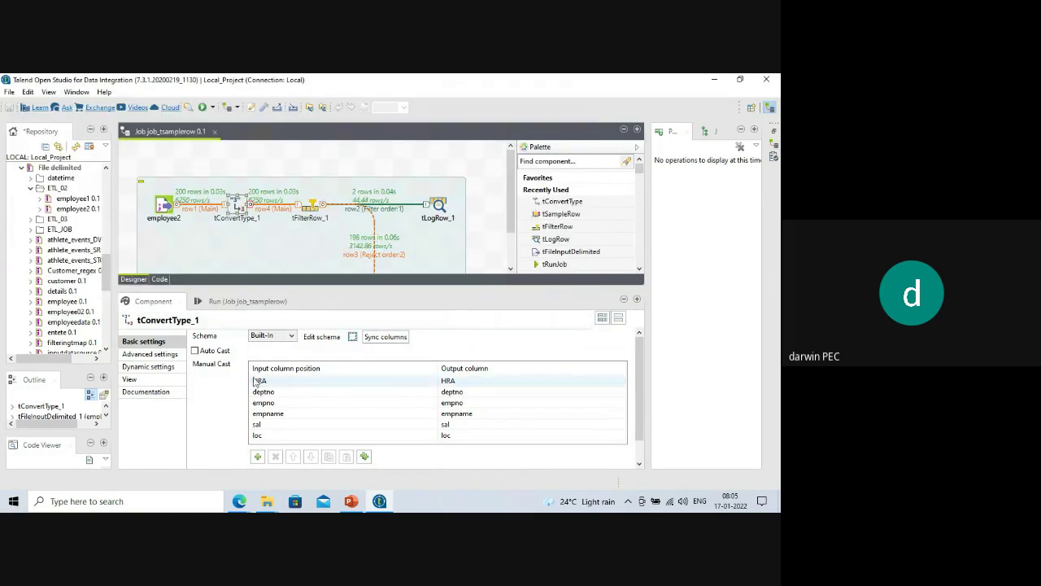
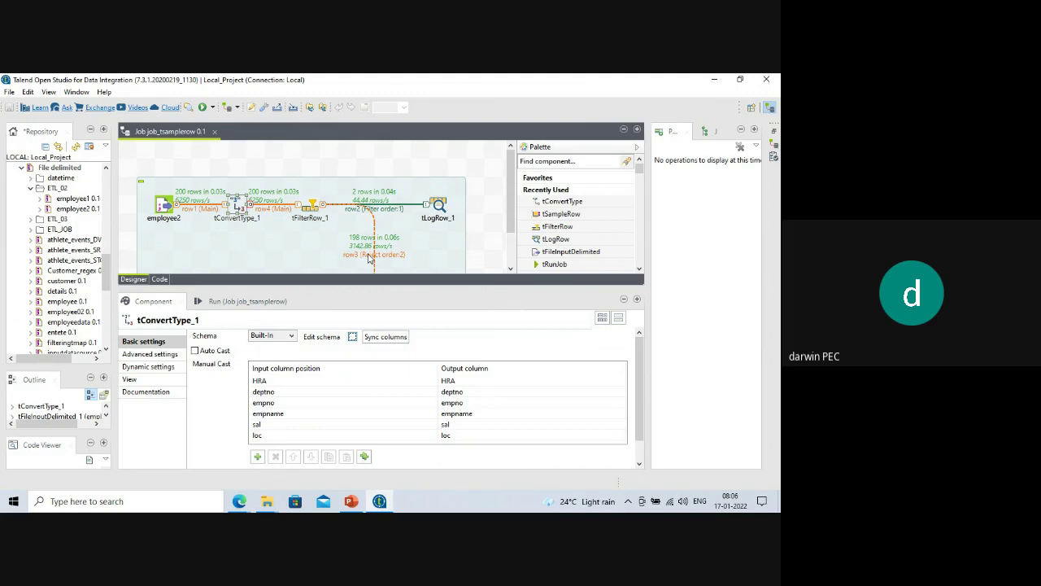
Resize the settings and designer panels, then show the job_tsamplerow Run console.
left_click_drag(337, 284, 332, 205)
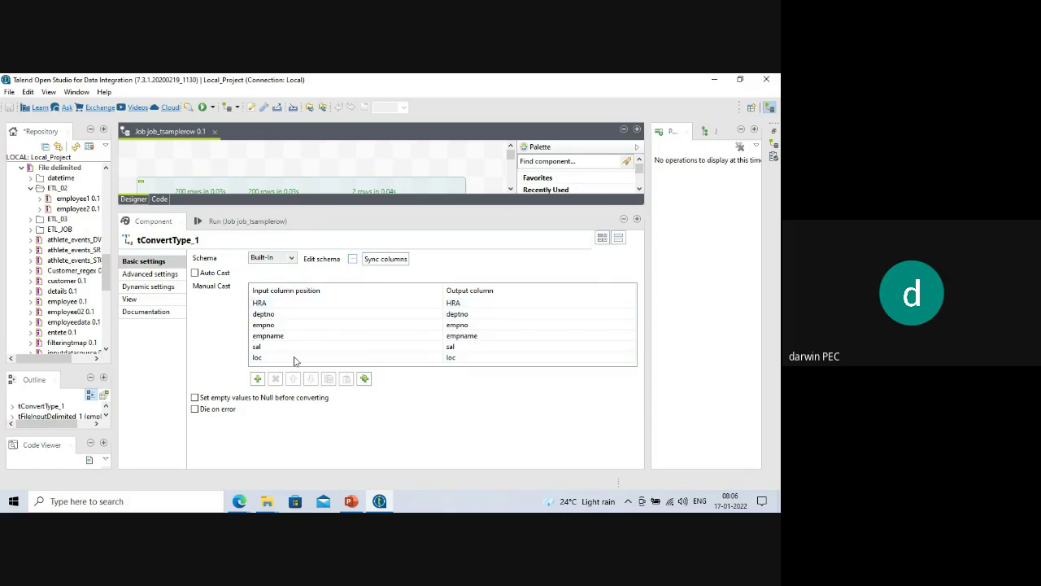
left_click_drag(372, 206, 331, 295)
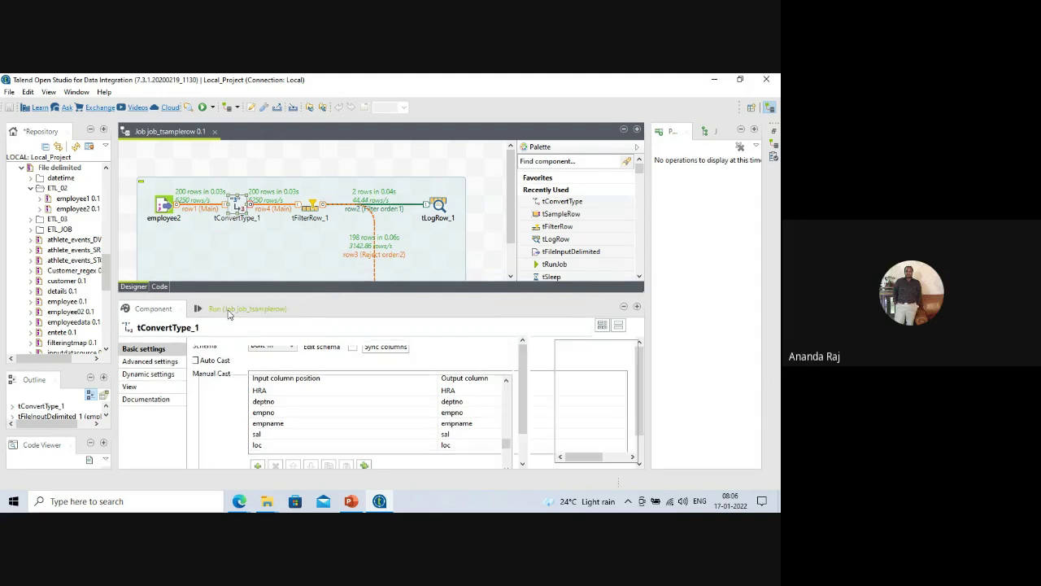
left_click(240, 308)
Clear the console, rerun the job and check the empno 999 comparison in the log.
left_click(343, 356)
left_click(227, 357)
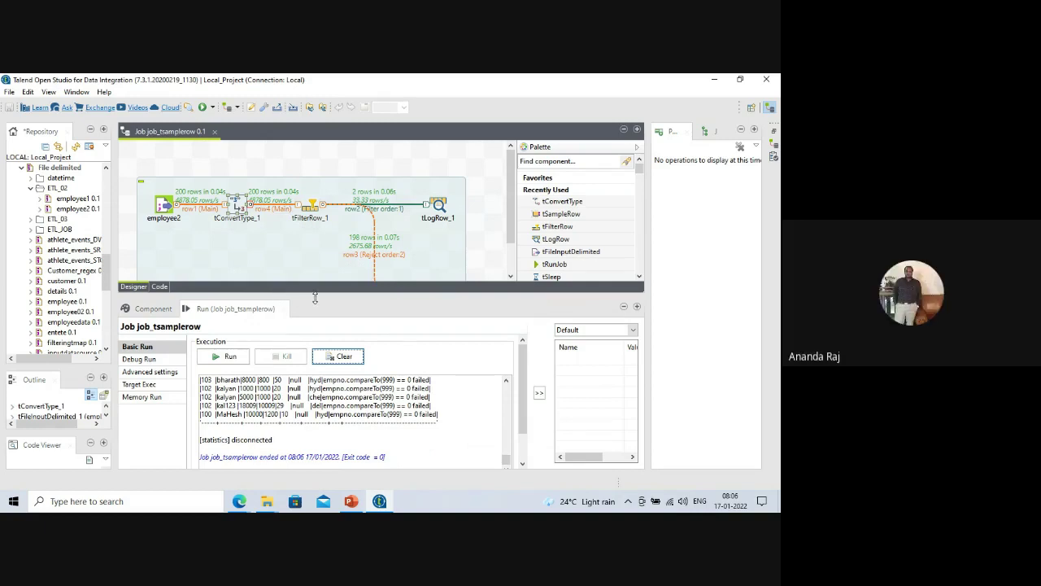
left_click_drag(323, 296, 324, 252)
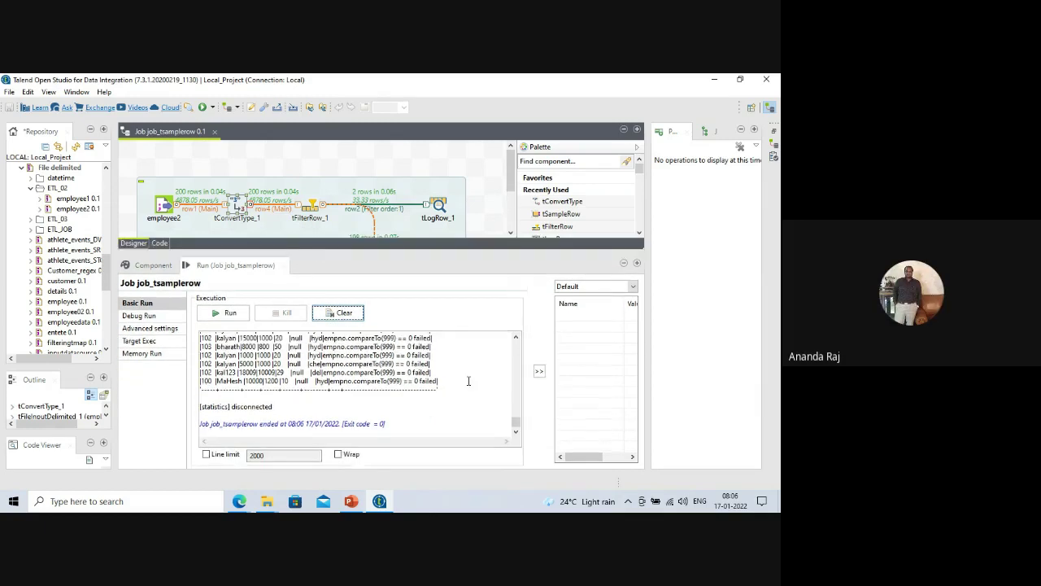
left_click_drag(517, 425, 509, 358)
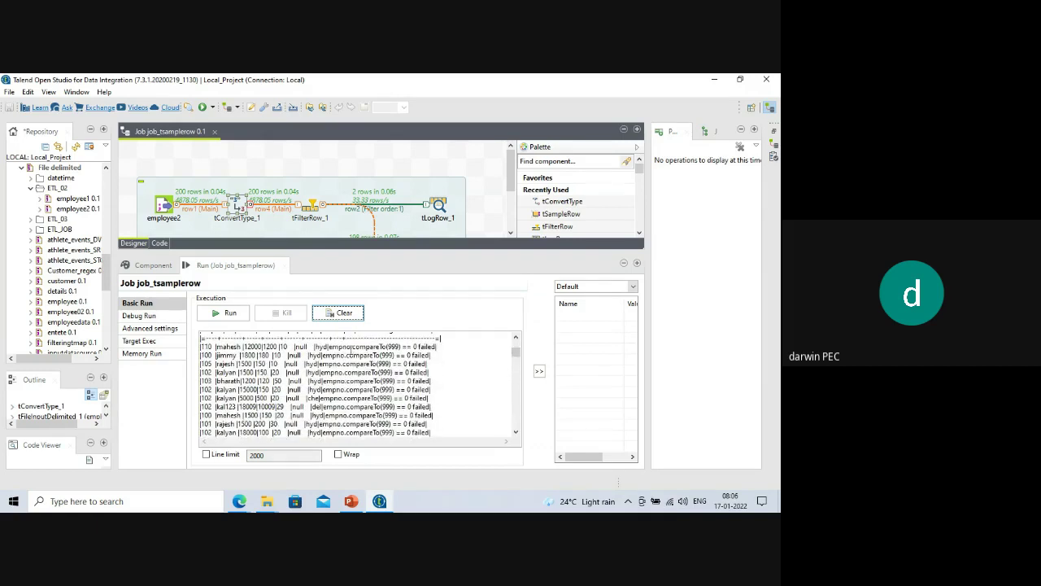
double_click(342, 348)
double_click(394, 347)
scroll(396, 370, "up", 3)
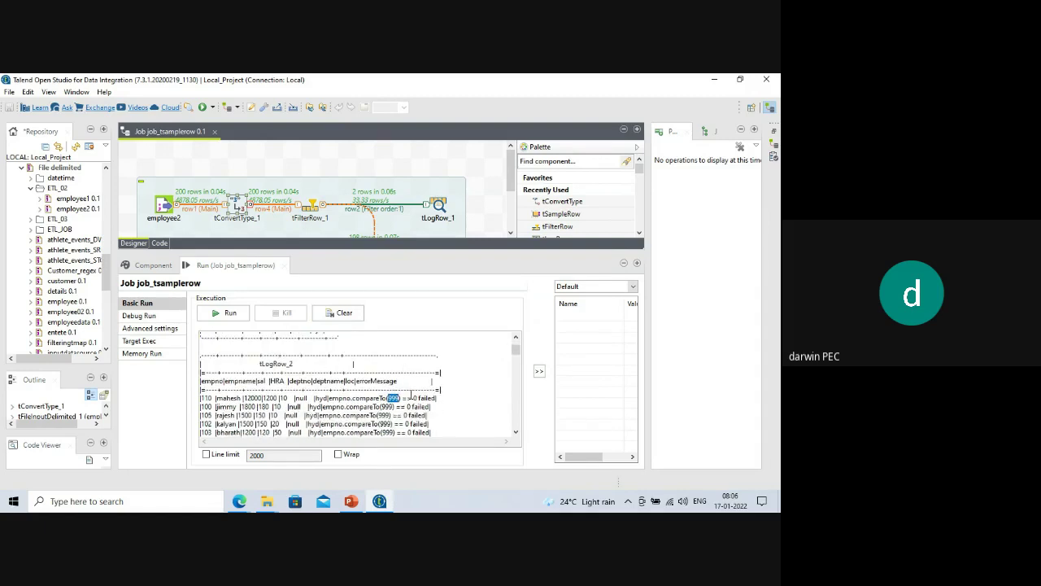
left_click_drag(353, 398, 380, 398)
scroll(292, 371, "up", 1)
scroll(293, 352, "up", 1)
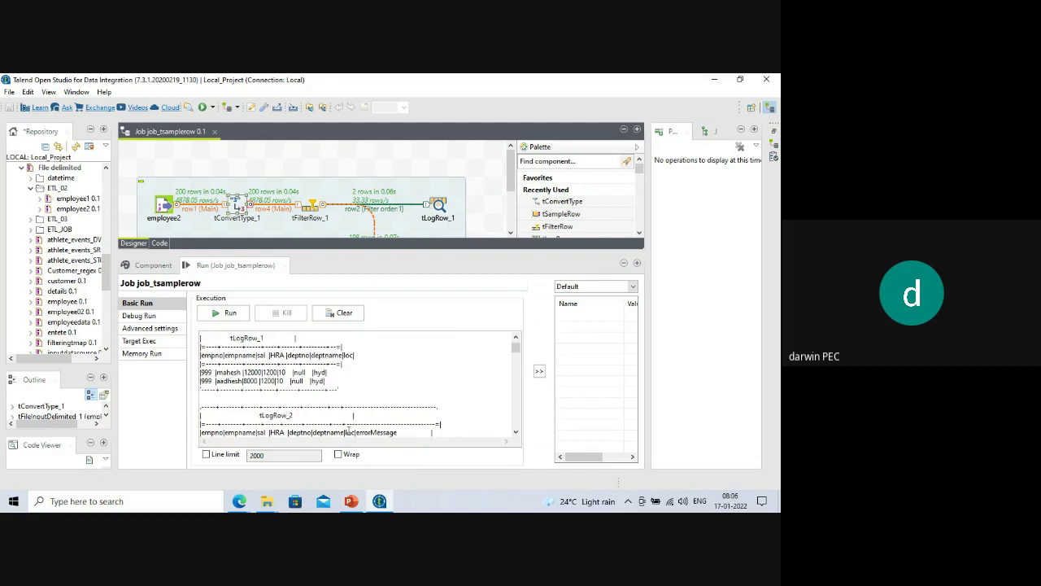
Compare the tLogRow_1 output with the rejected rows' errorMessage column in tLogRow_2.
left_click_drag(340, 391, 175, 358)
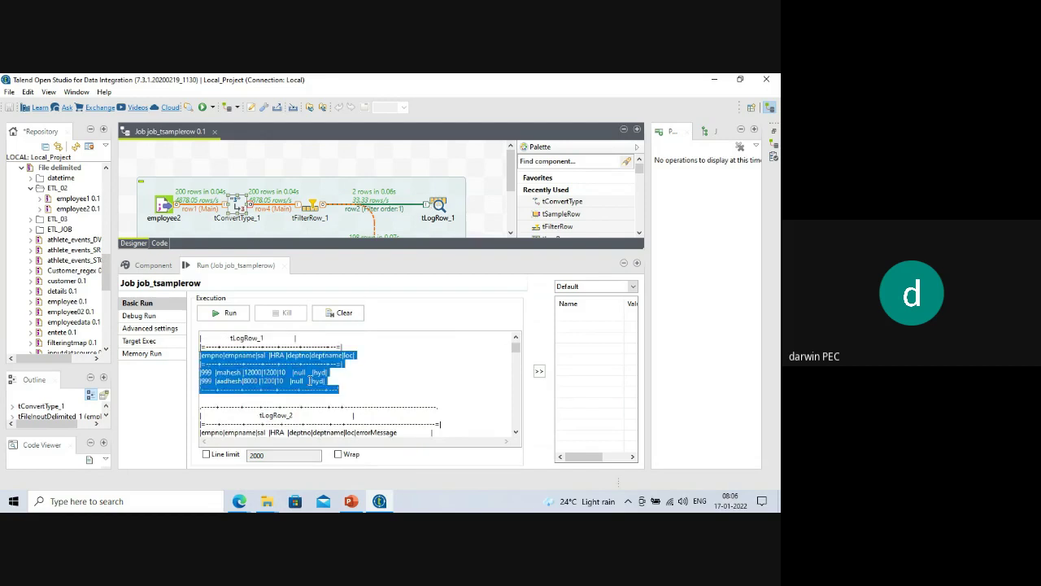
scroll(361, 381, "down", 2)
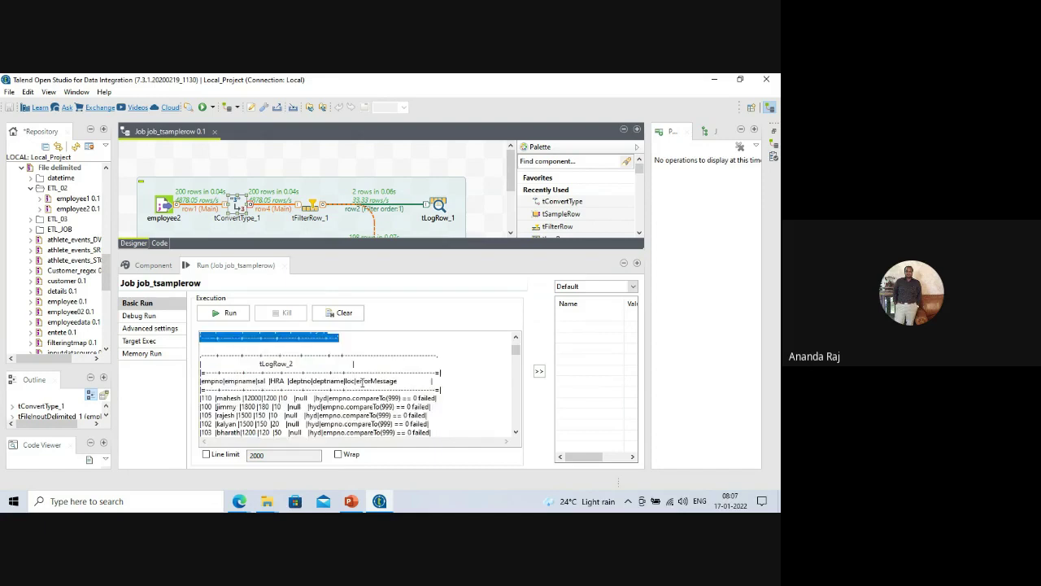
scroll(360, 380, "down", 1)
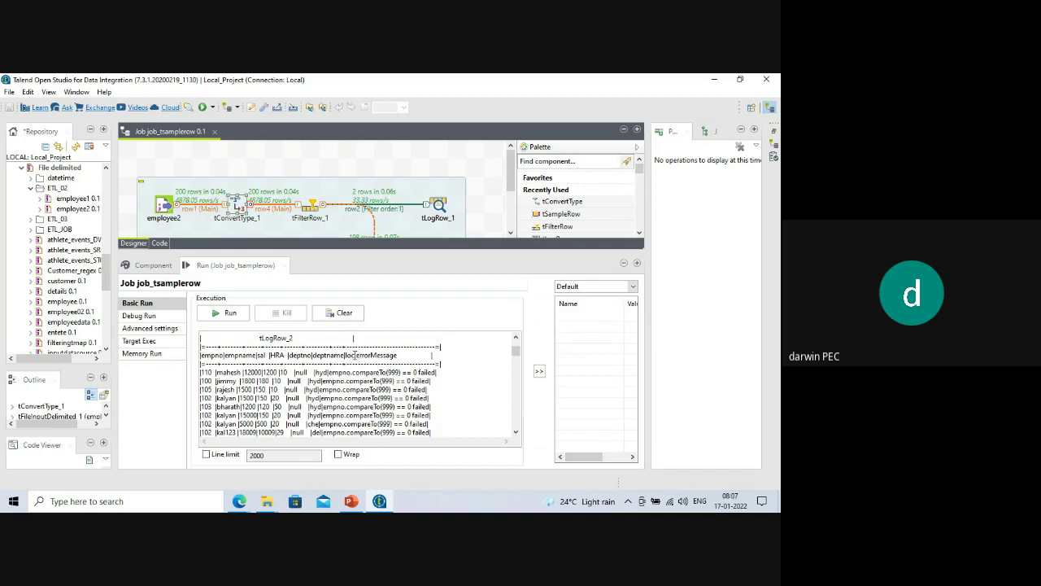
left_click_drag(355, 355, 201, 355)
left_click(379, 353)
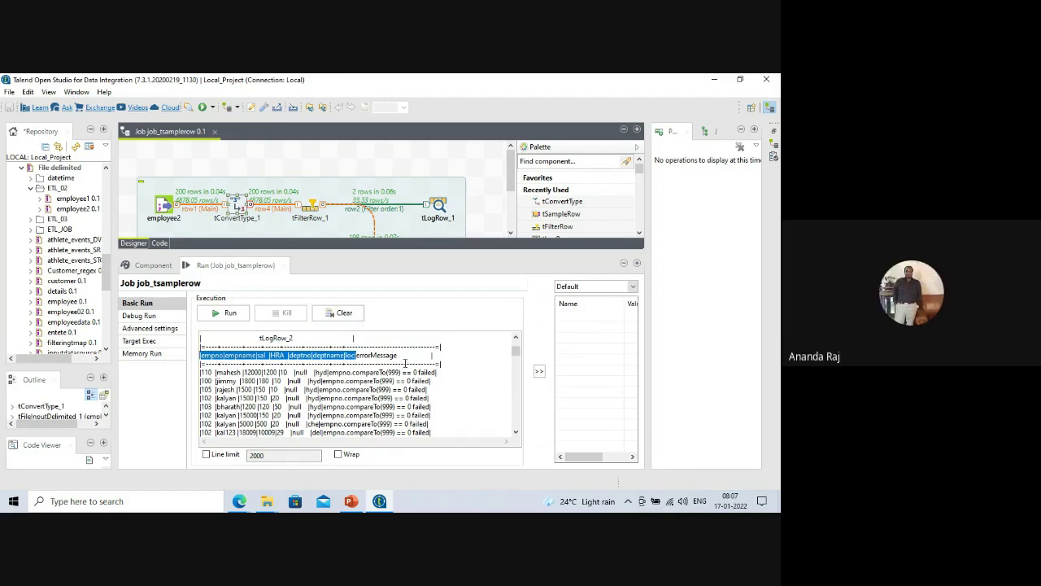
left_click_drag(420, 253, 419, 254)
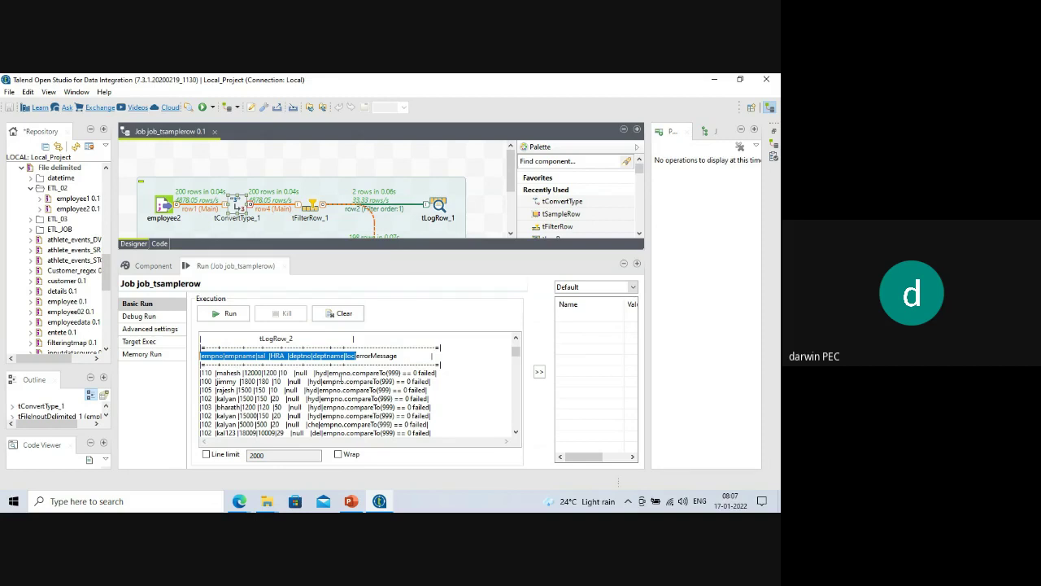
left_click_drag(332, 373, 418, 425)
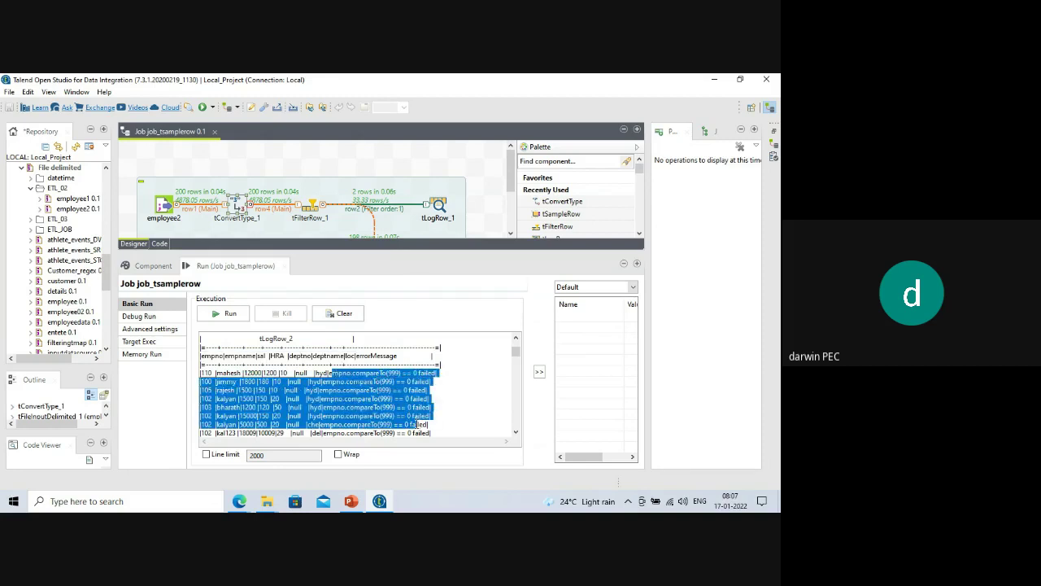
left_click(373, 361)
left_click_drag(359, 357, 399, 358)
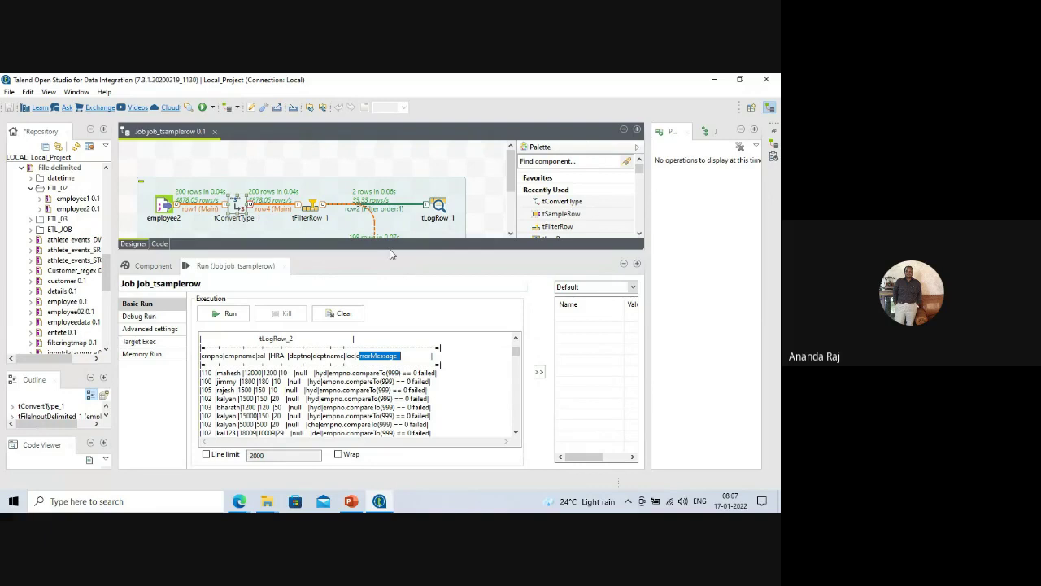
Shrink the run console, enlarge the job designer and widen the Repository tree.
left_click_drag(387, 252, 389, 268)
left_click_drag(394, 343, 400, 368)
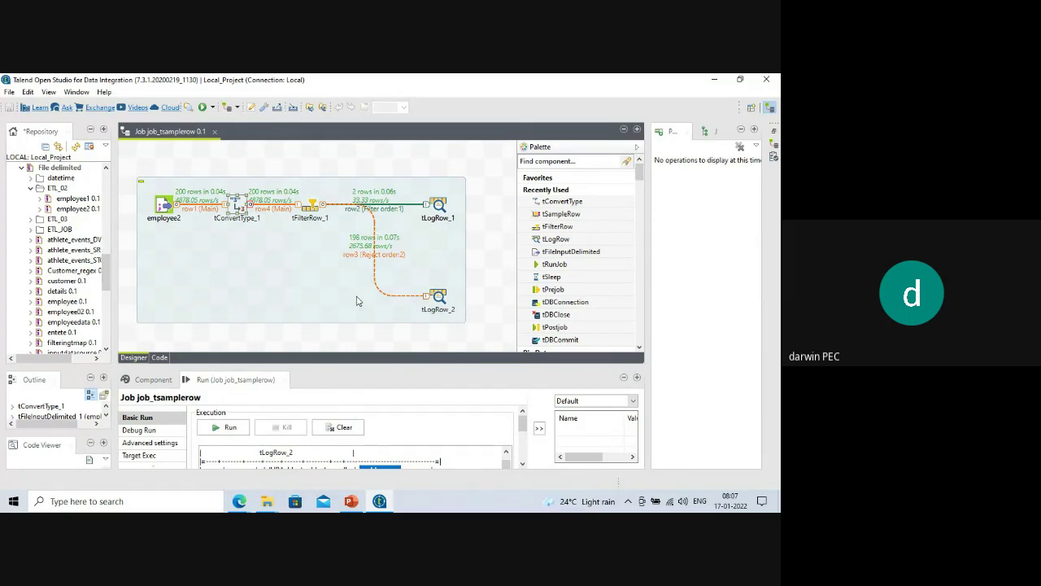
mouse_move(113, 245)
left_mouse_down()
mouse_move(140, 247)
mouse_move(127, 253)
left_mouse_up()
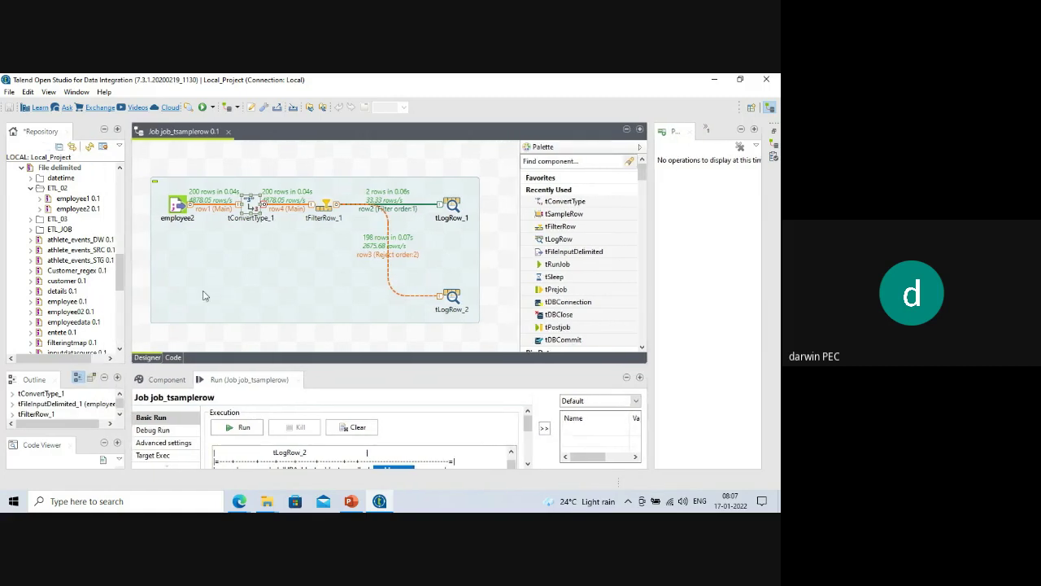
left_click_drag(117, 272, 120, 193)
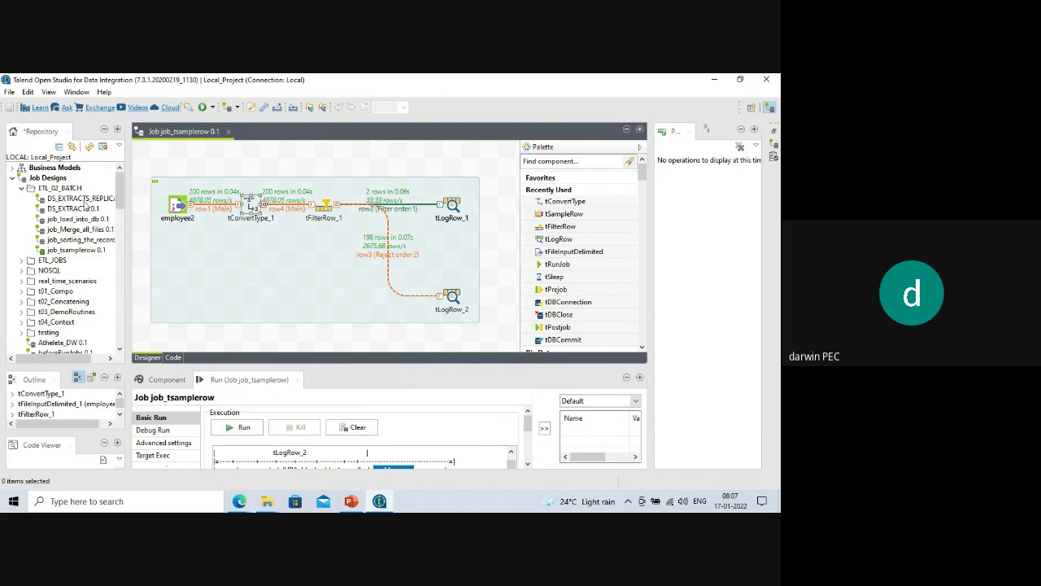
Create job_DS_Extracts_Metadata_scanning_tbl in ETL_02_BATCH and widen the repository to show its full name.
right_click(60, 192)
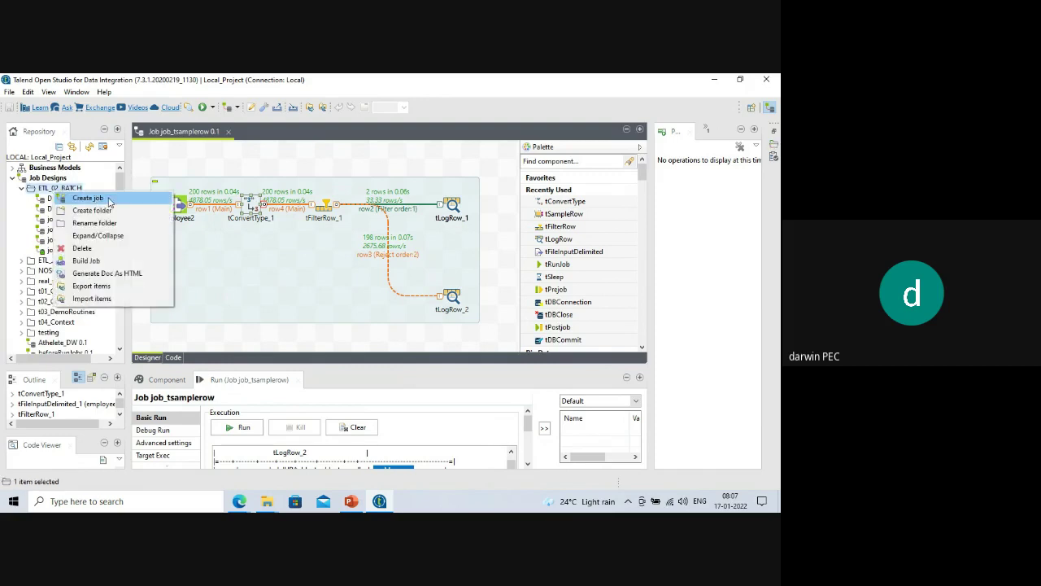
left_click(89, 197)
type("job")
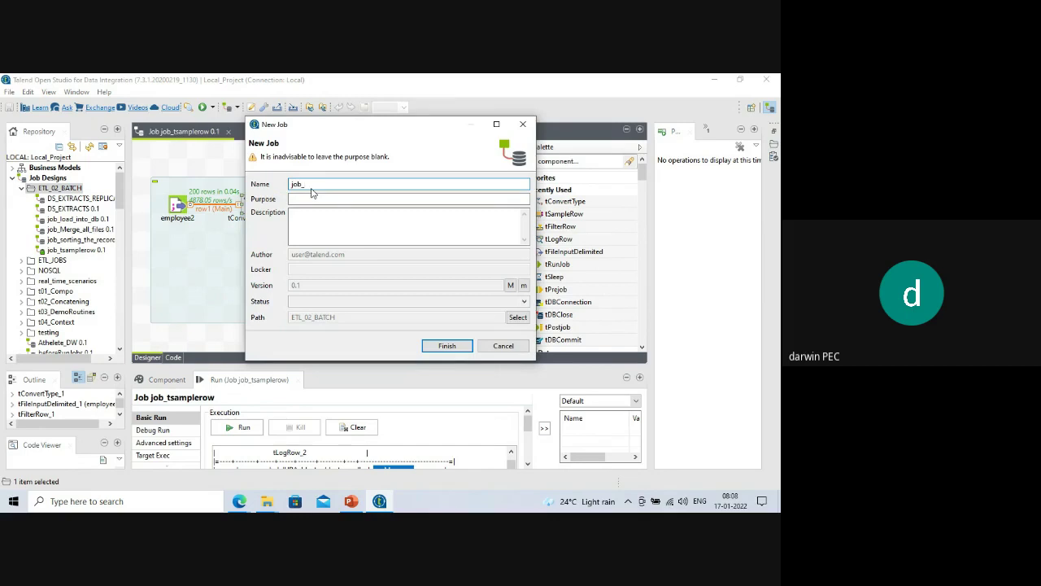
type("_DS_Extracts_")
type("Metadata_scanning_tbl")
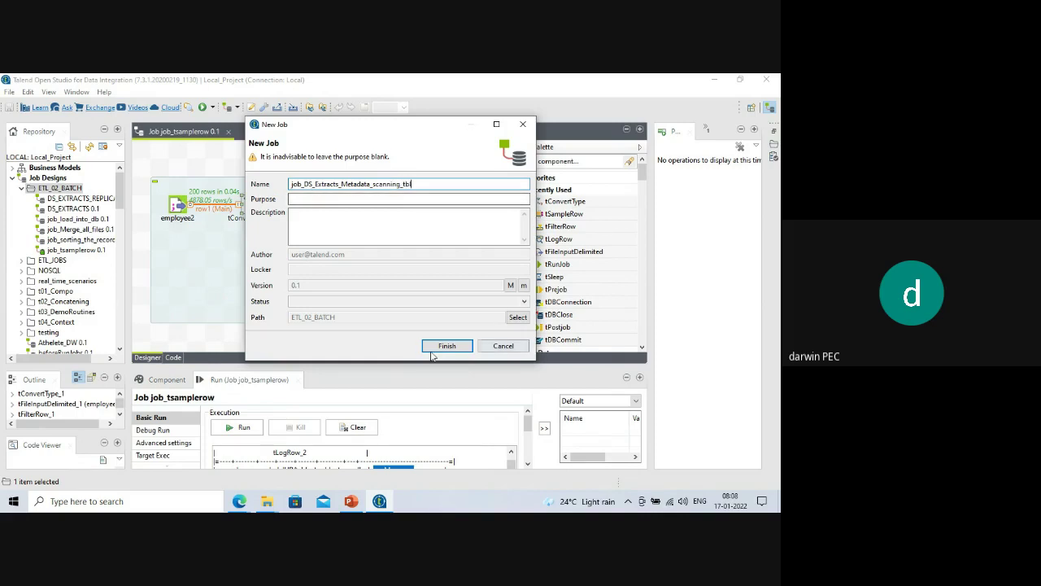
left_click(432, 346)
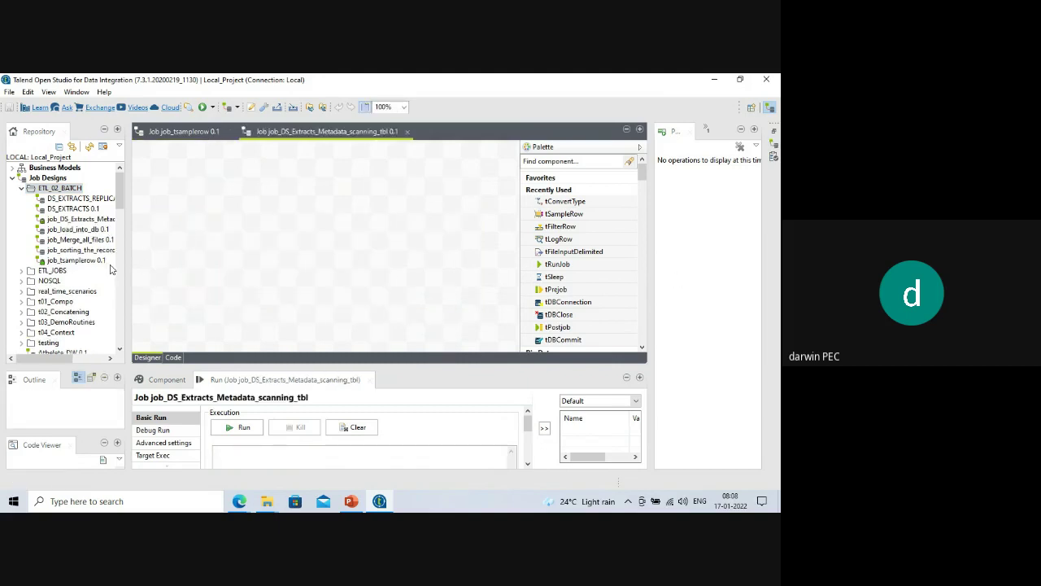
left_click_drag(128, 265, 180, 261)
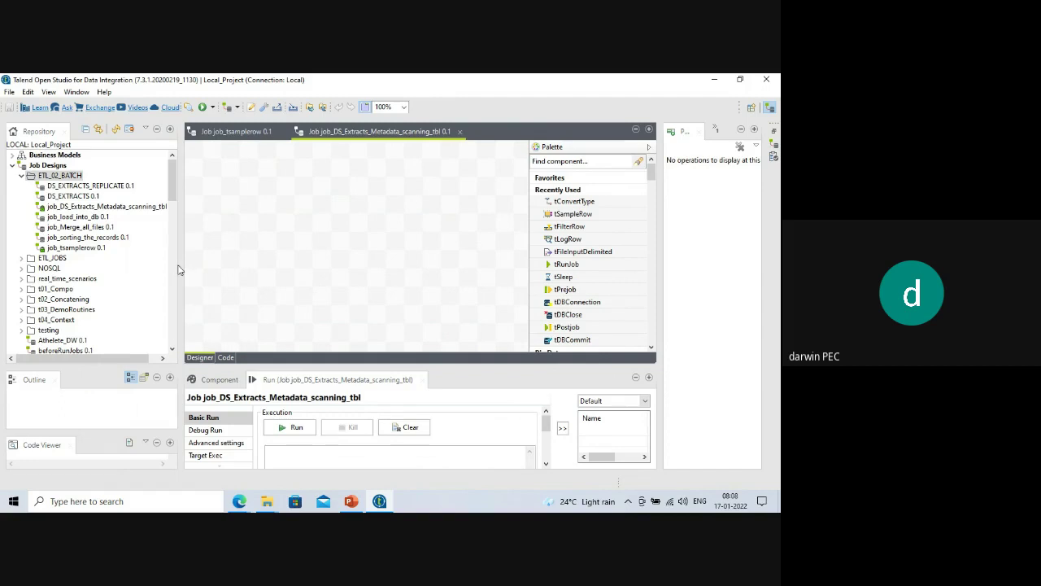
Start a new Db Connection named mysql_test.
left_click(13, 167)
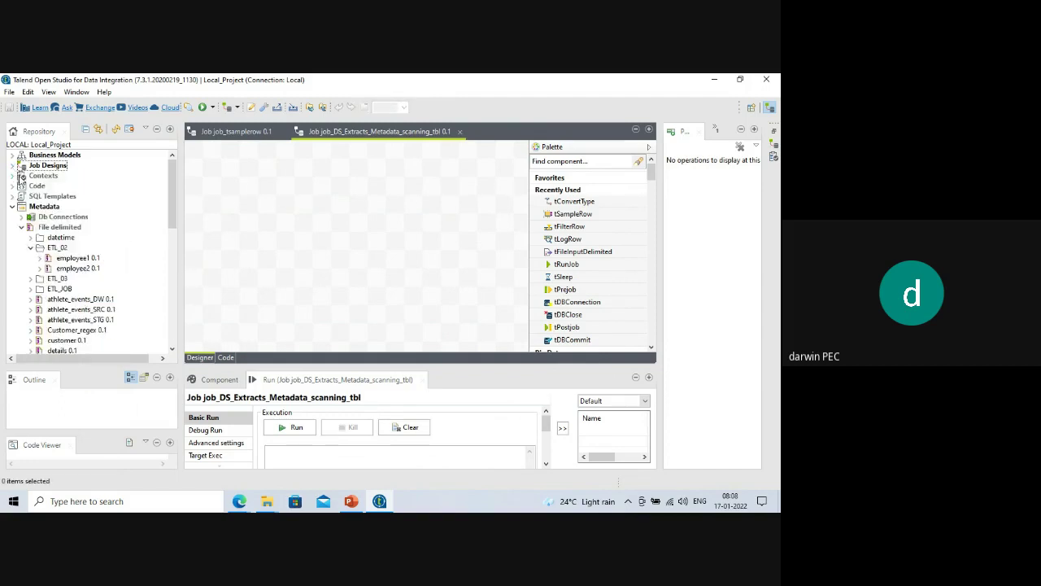
left_click(21, 217)
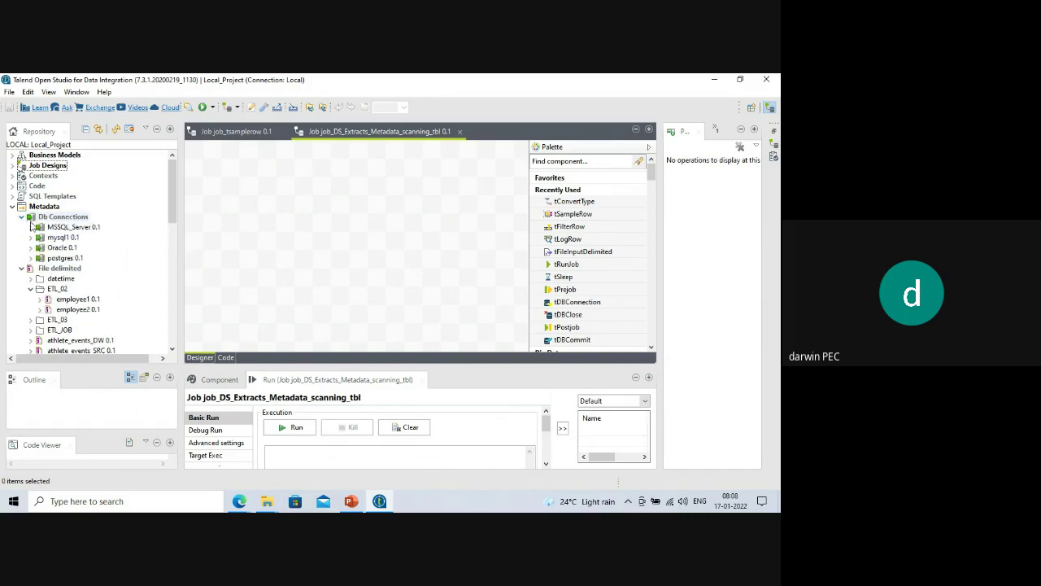
left_click(53, 218)
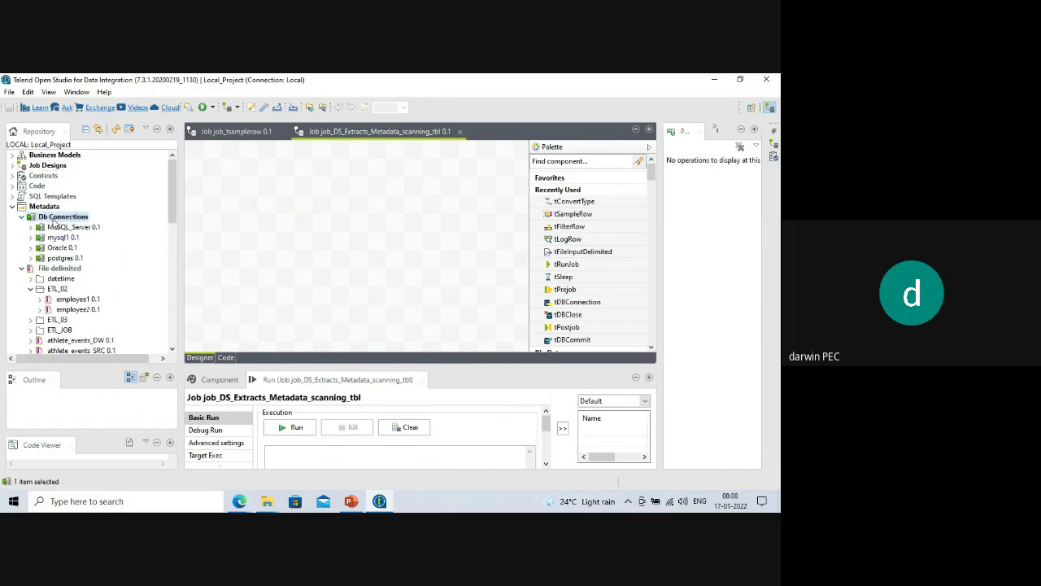
right_click(59, 223)
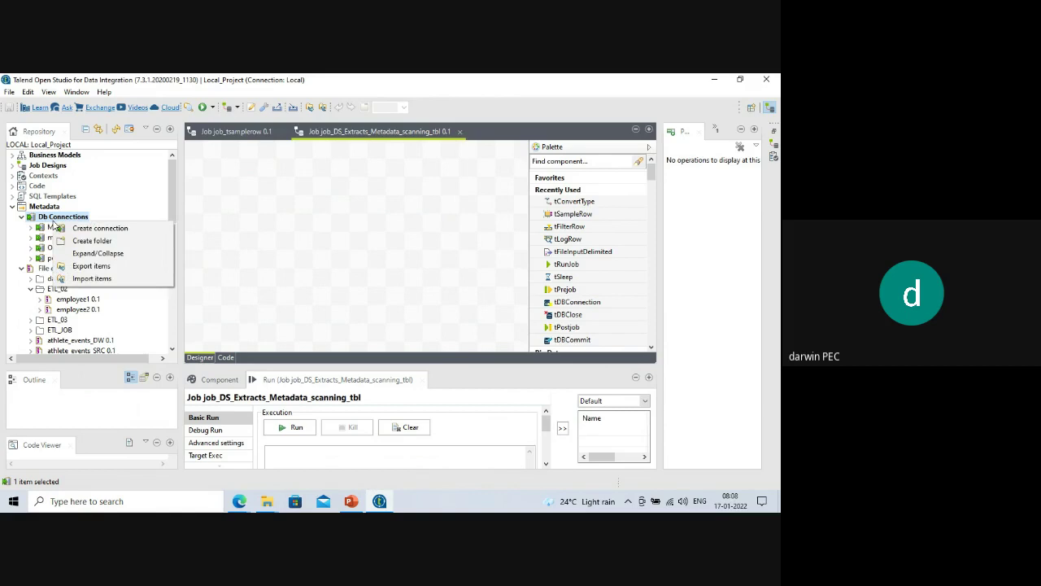
left_click(84, 230)
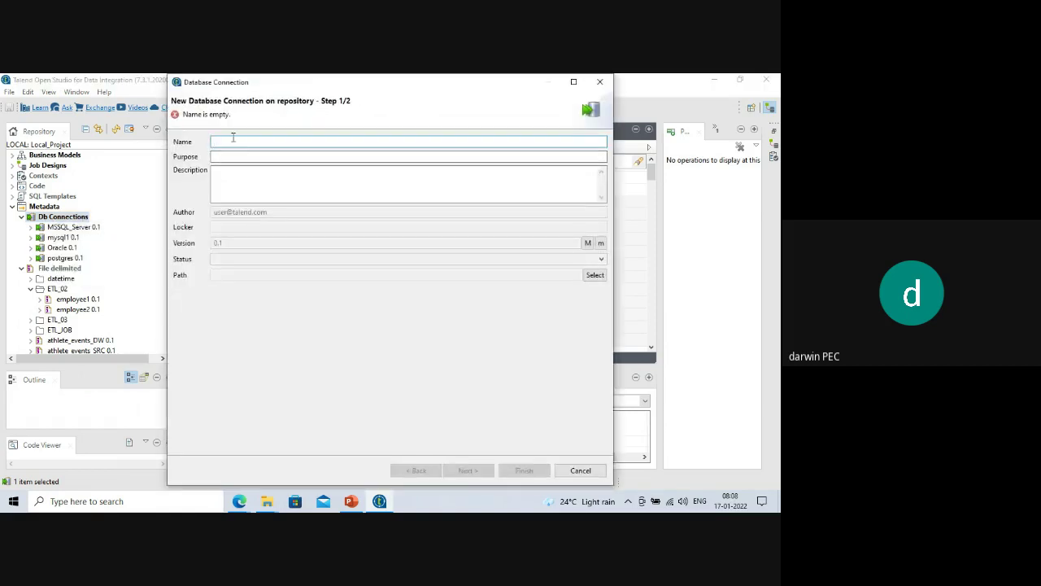
type("mysql")
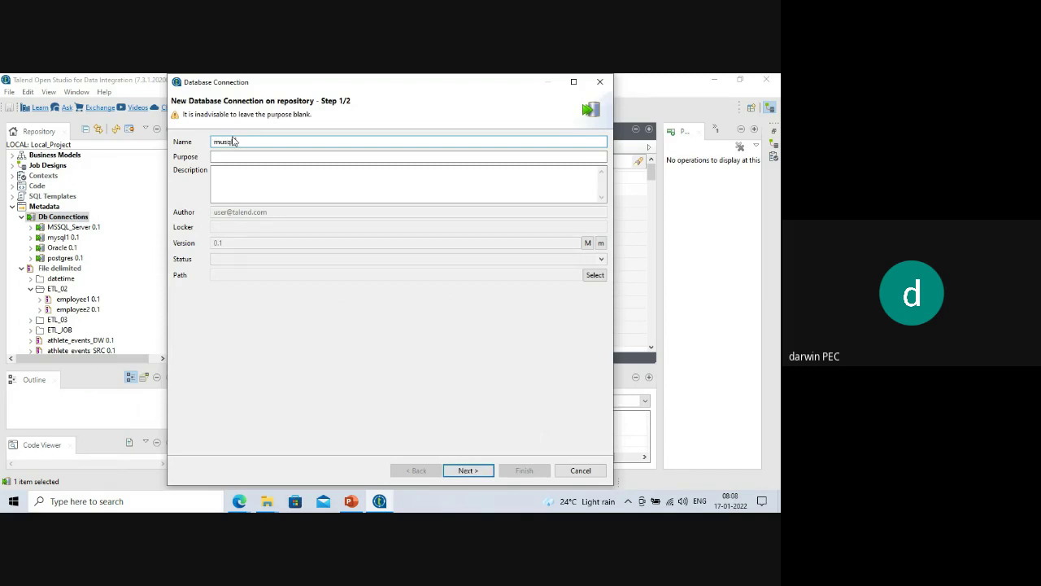
key("BackSpace")
key("BackSpace")
key("BackSpace")
type("ysql")
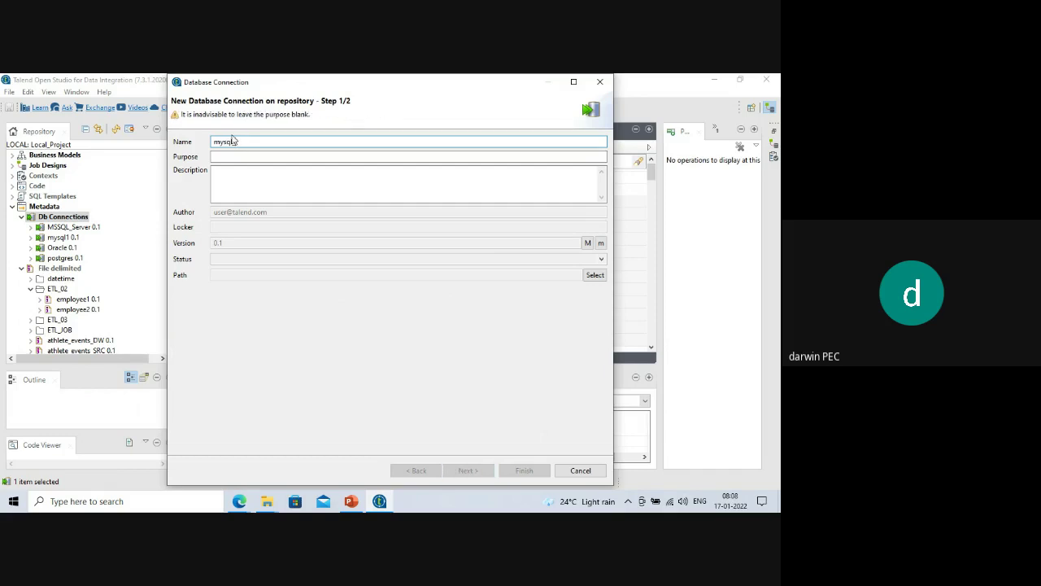
type("_")
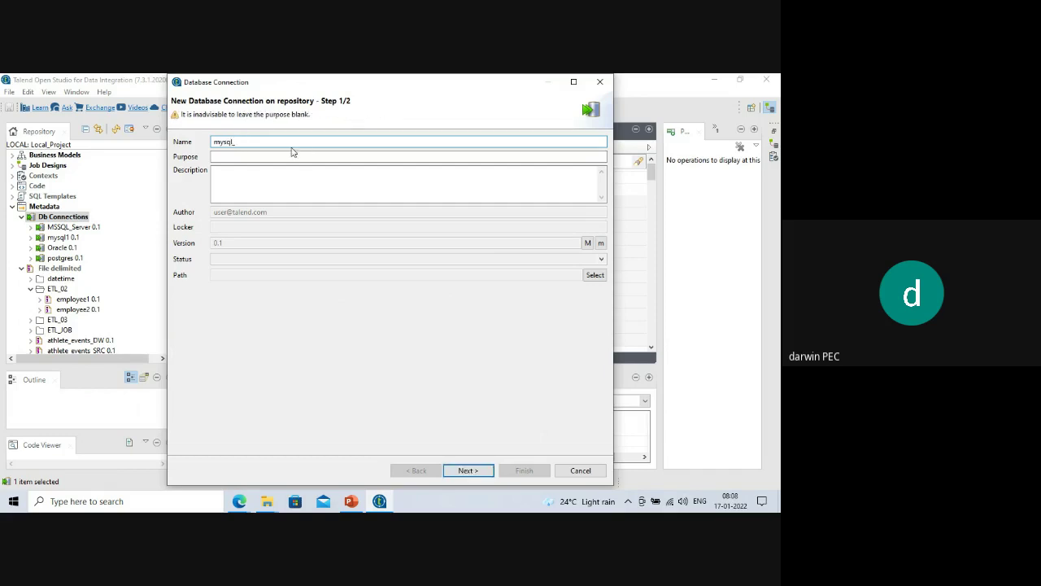
type("test")
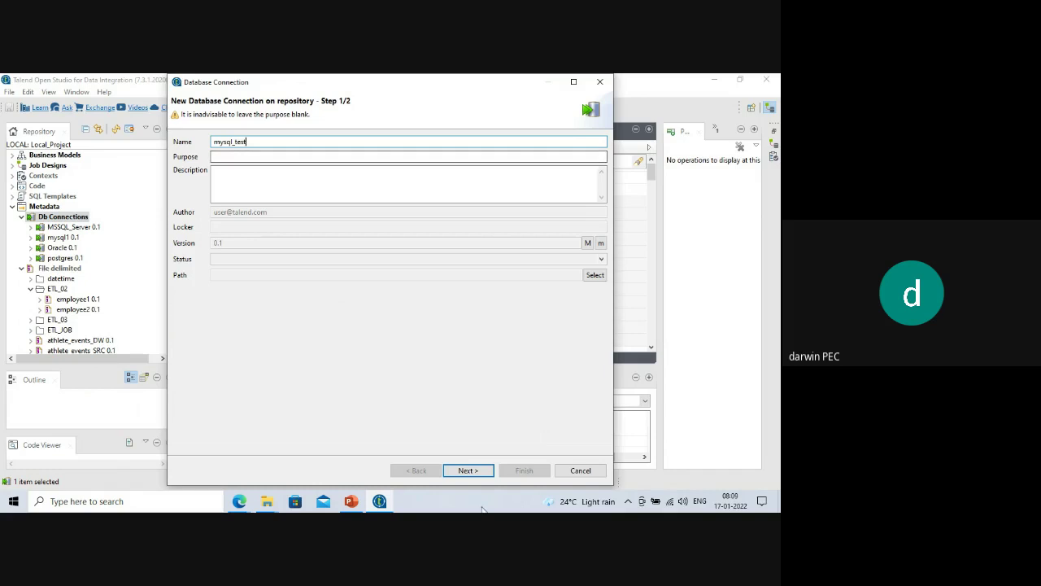
left_click(470, 472)
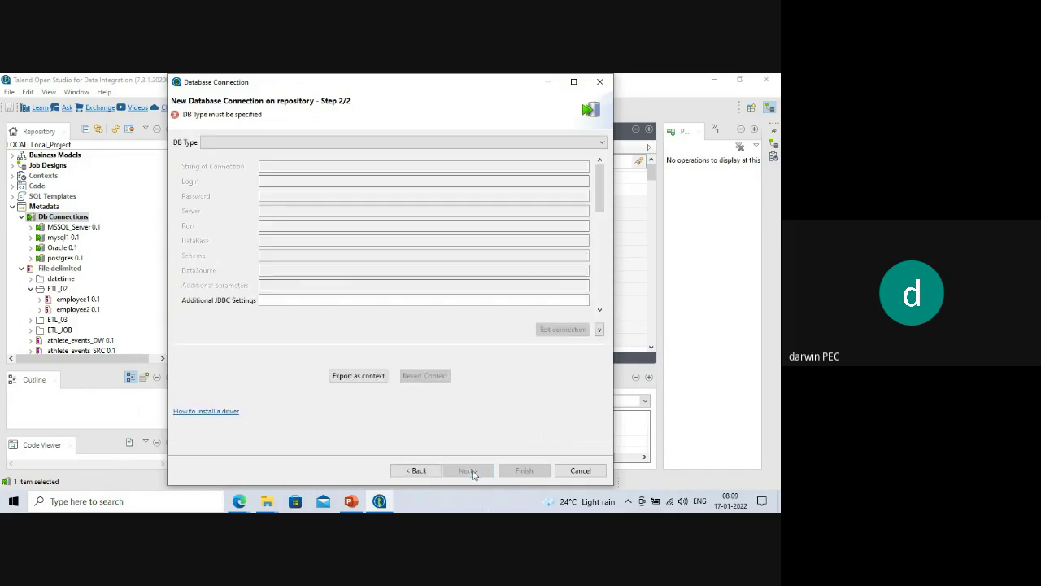
Set DB type MySQL, enter the login and password, server localhost, database test, and finish.
left_click(259, 143)
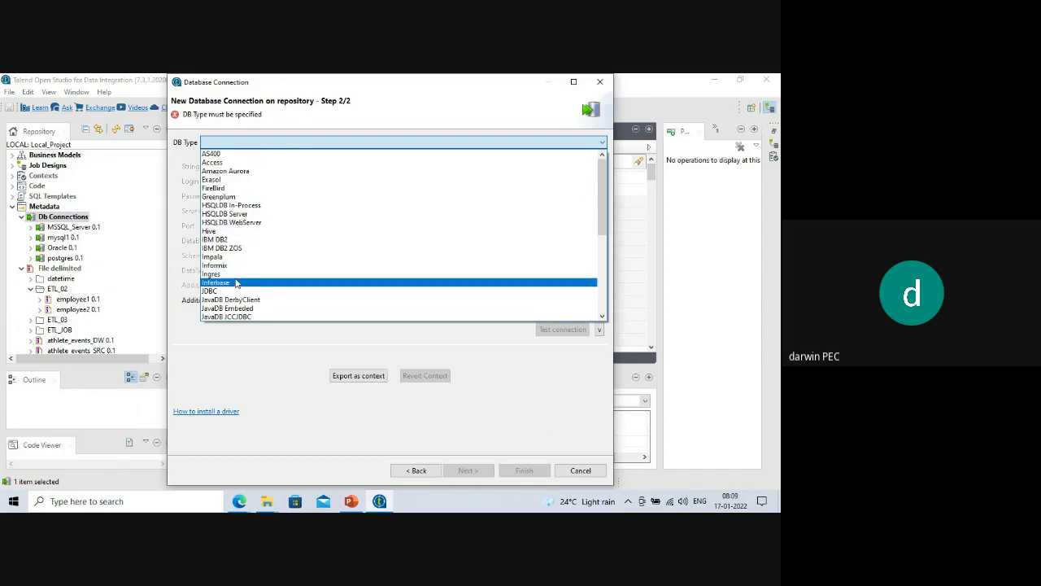
scroll(236, 285, "down", 1)
scroll(235, 291, "down", 1)
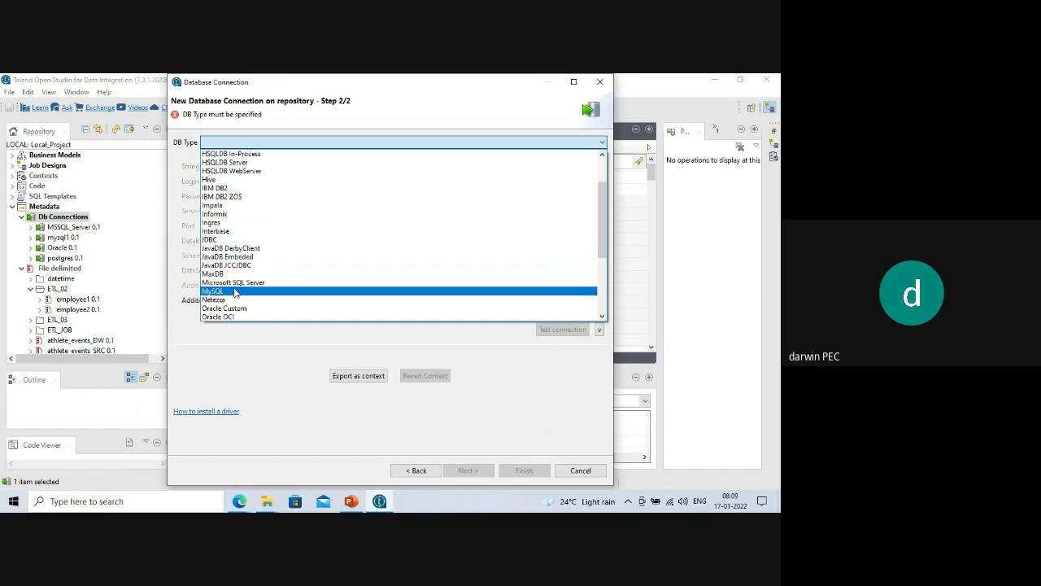
left_click(235, 291)
left_click(271, 197)
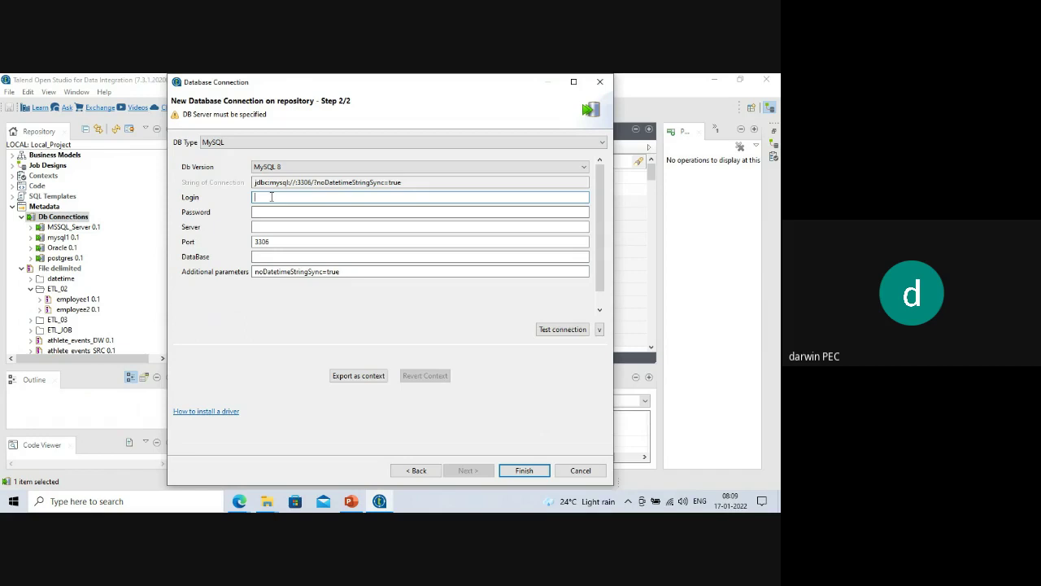
type("root")
key("Tab")
type("root")
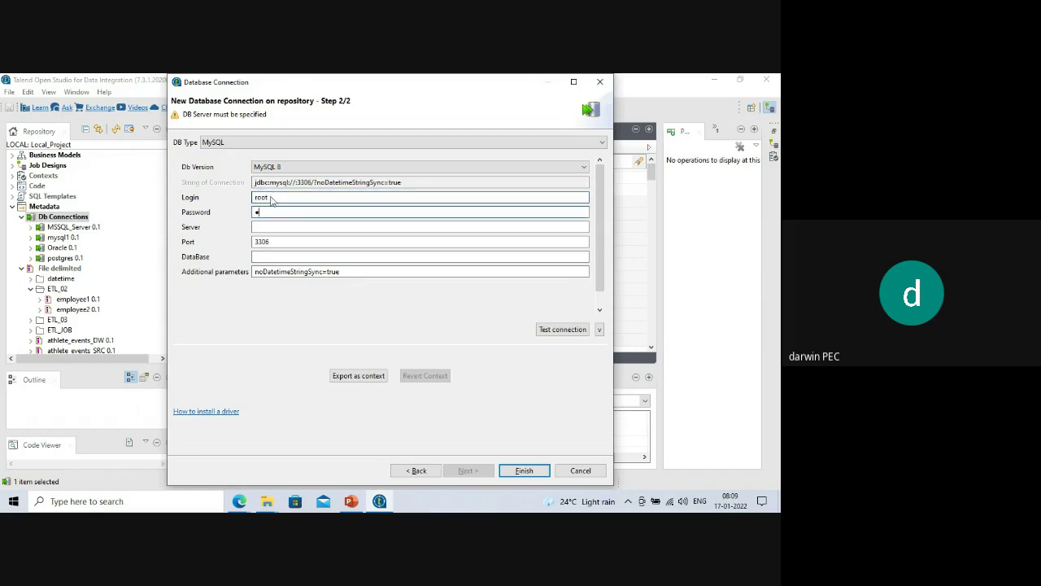
left_click(296, 228)
type("localhost")
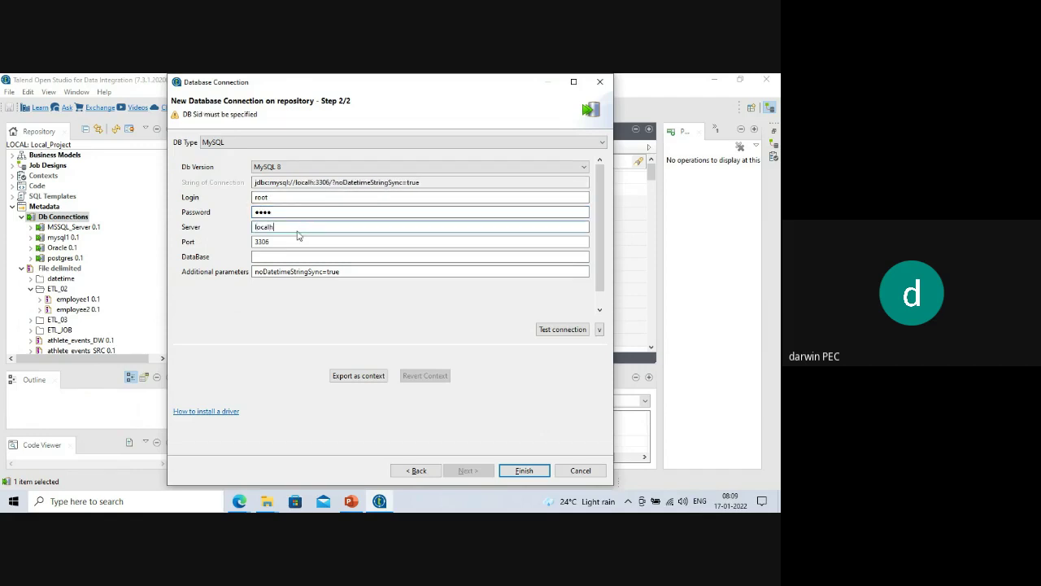
left_click(276, 258)
type("test")
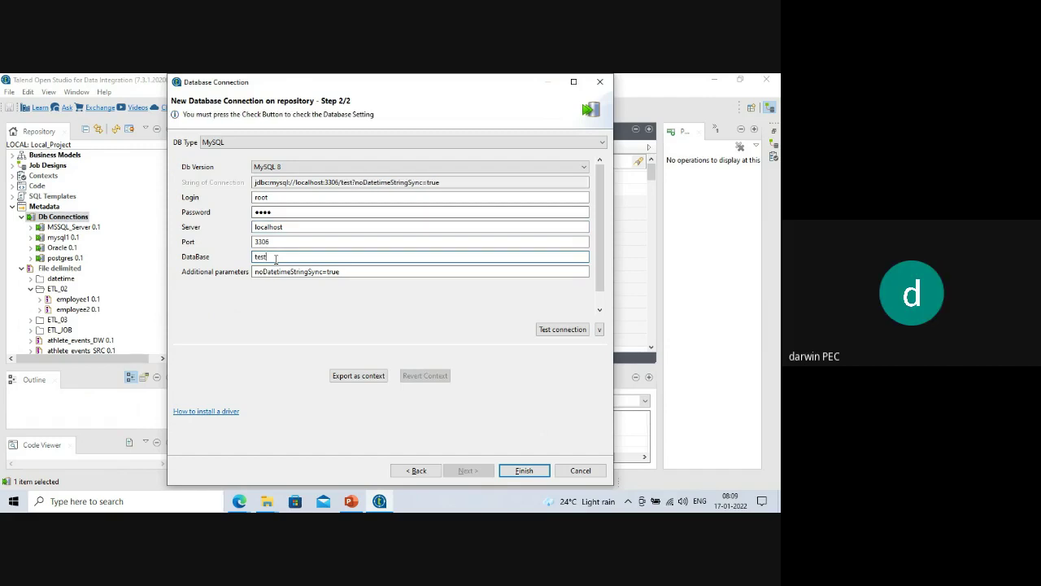
left_click(523, 471)
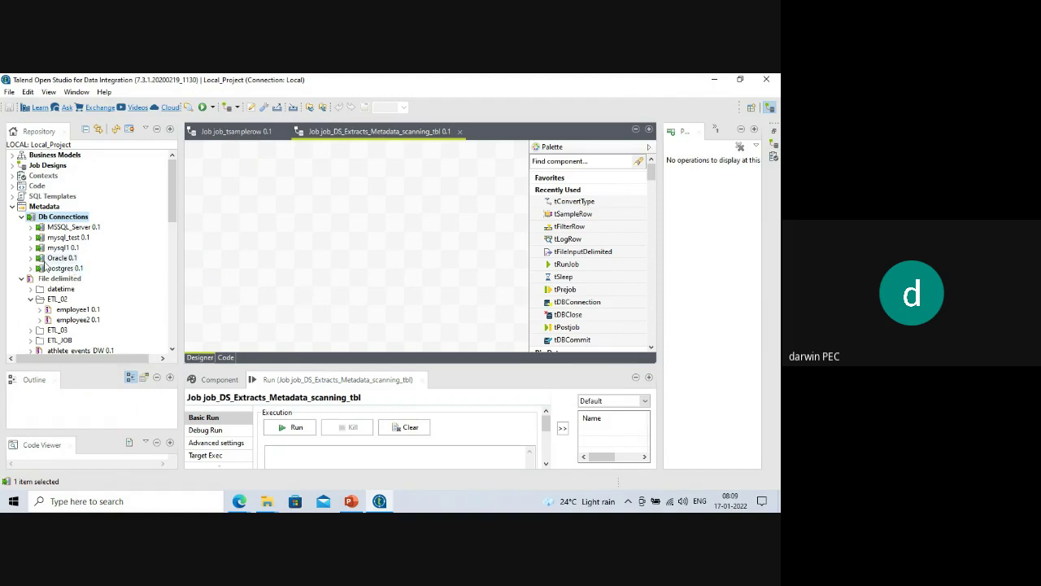
Expand the mysql_test connection and bring up its actions.
left_click(31, 237)
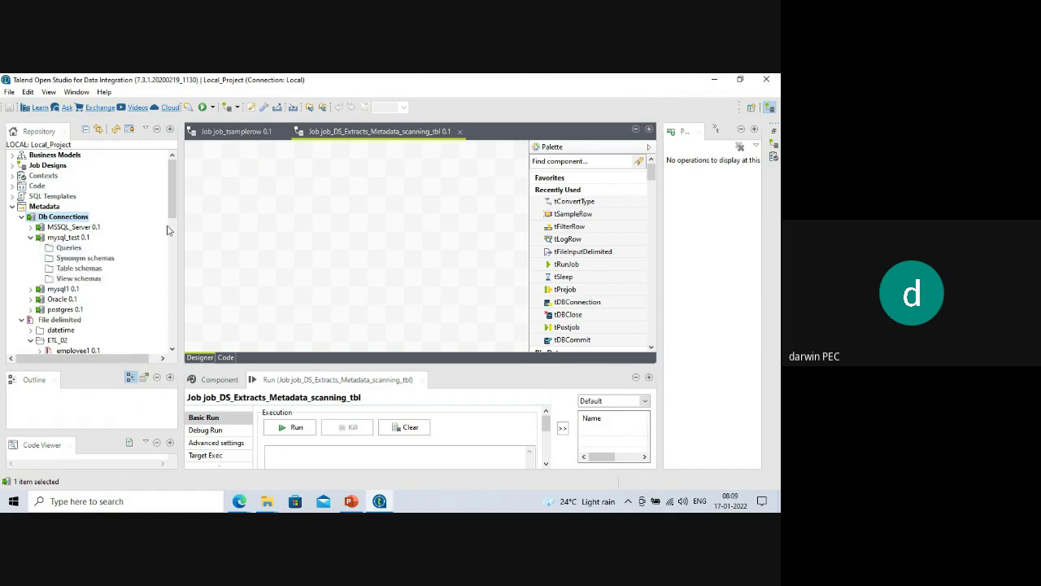
scroll(169, 228, "down", 1)
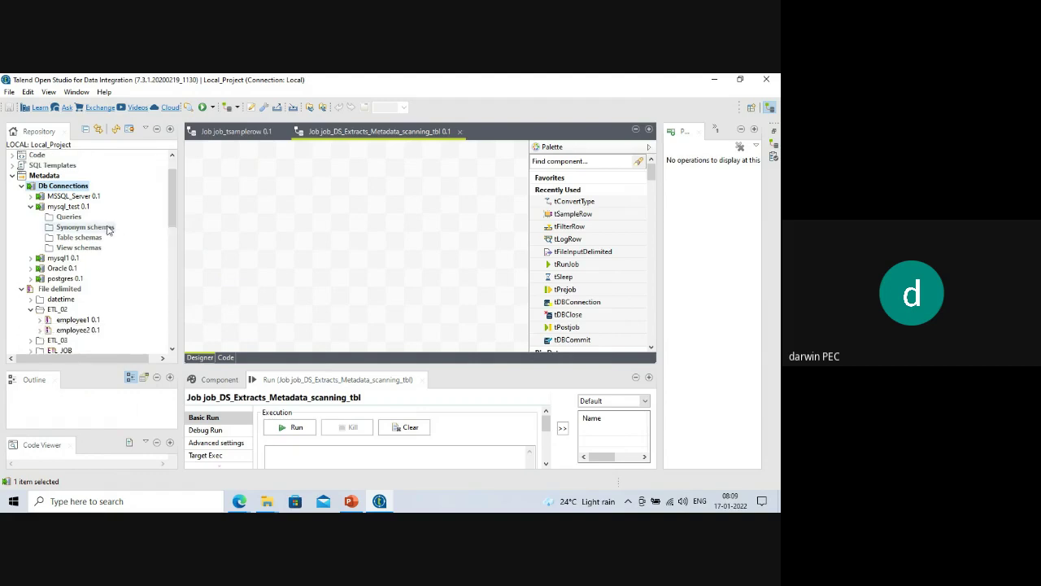
left_click(69, 209)
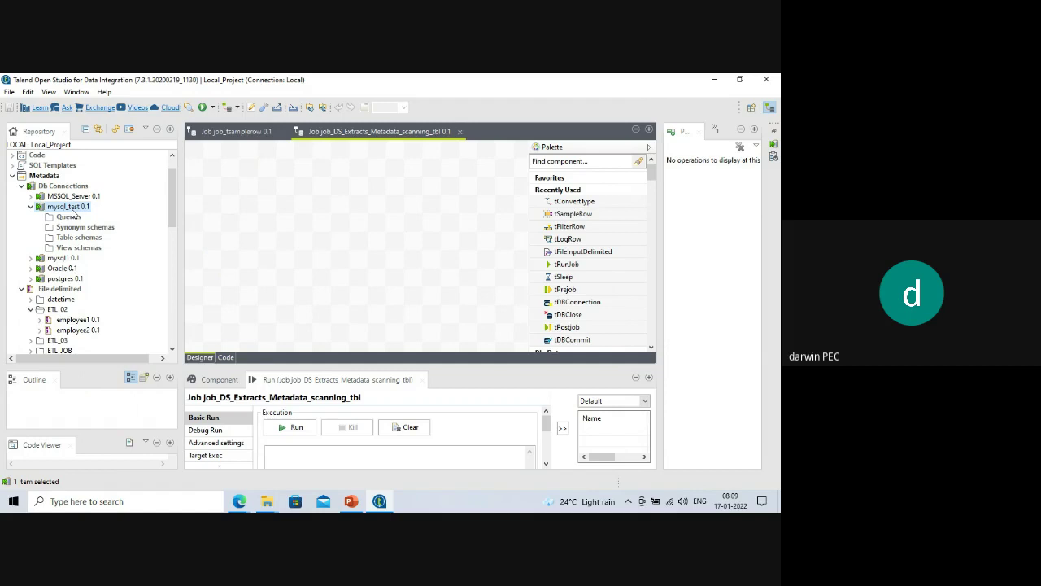
right_click(73, 211)
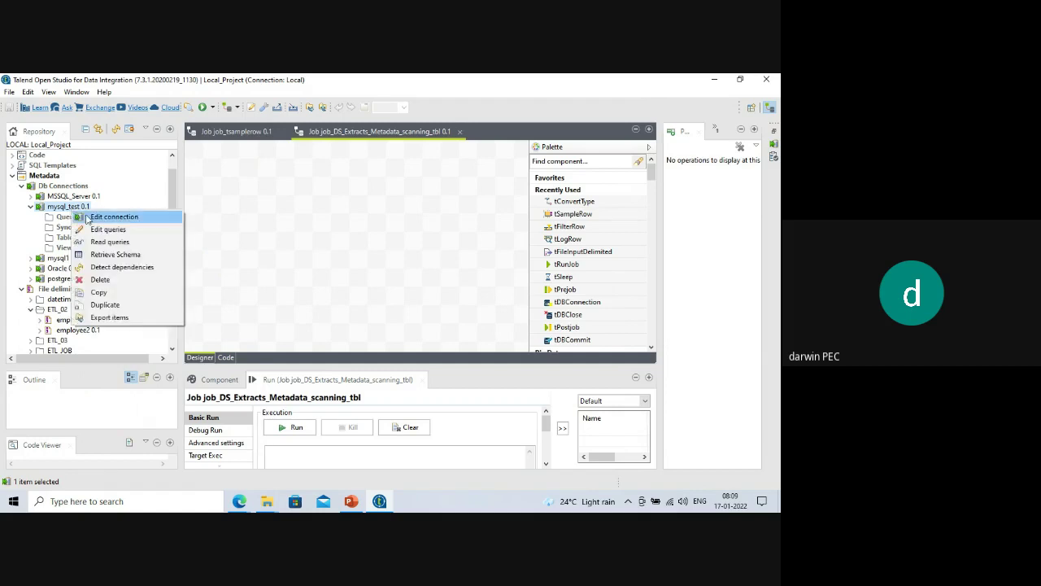
Retrieve the schemas of all six tables in the test catalog into mysql_test.
left_click(114, 255)
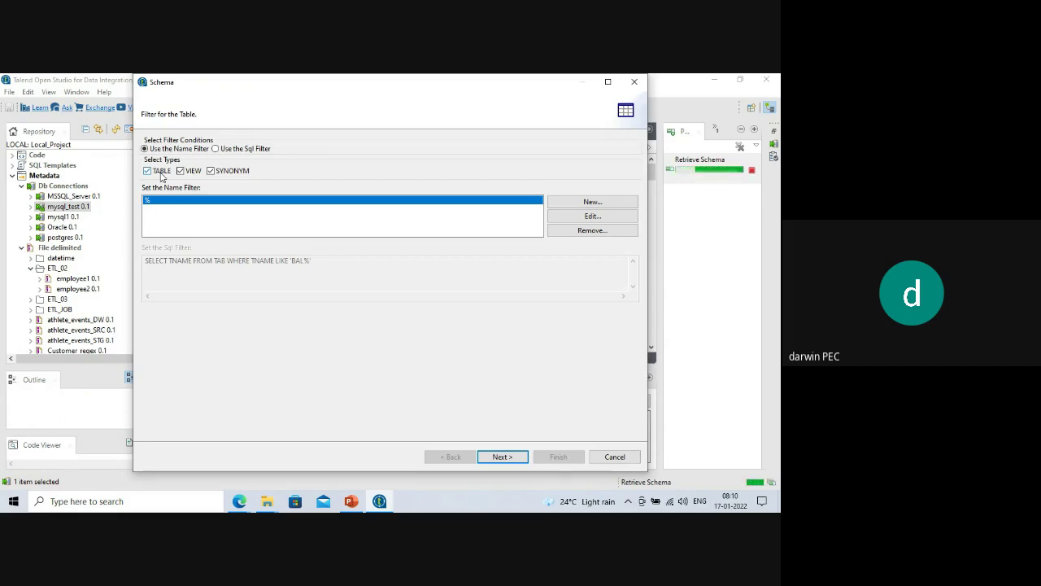
left_click(506, 457)
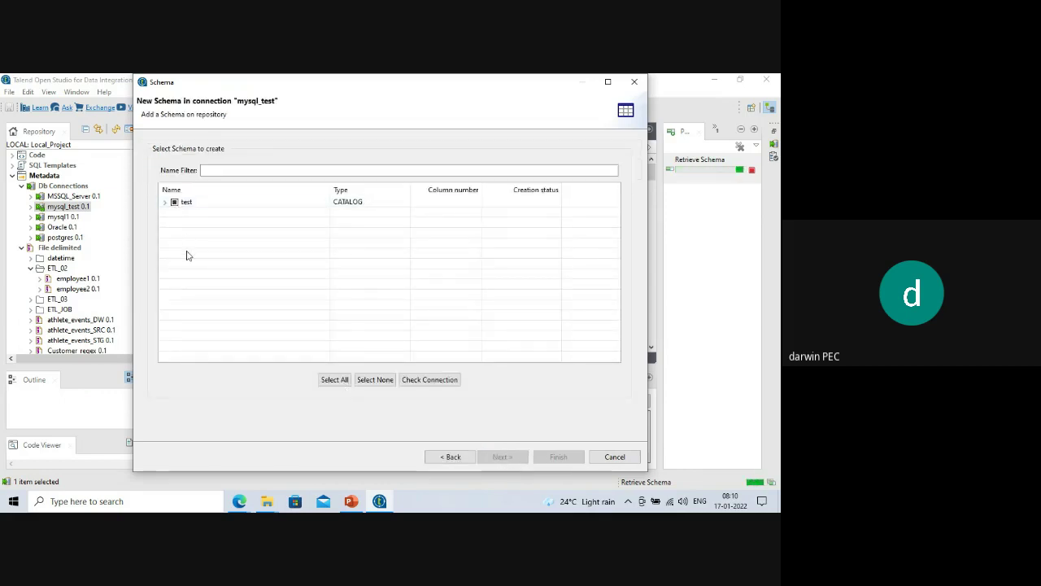
left_click(166, 205)
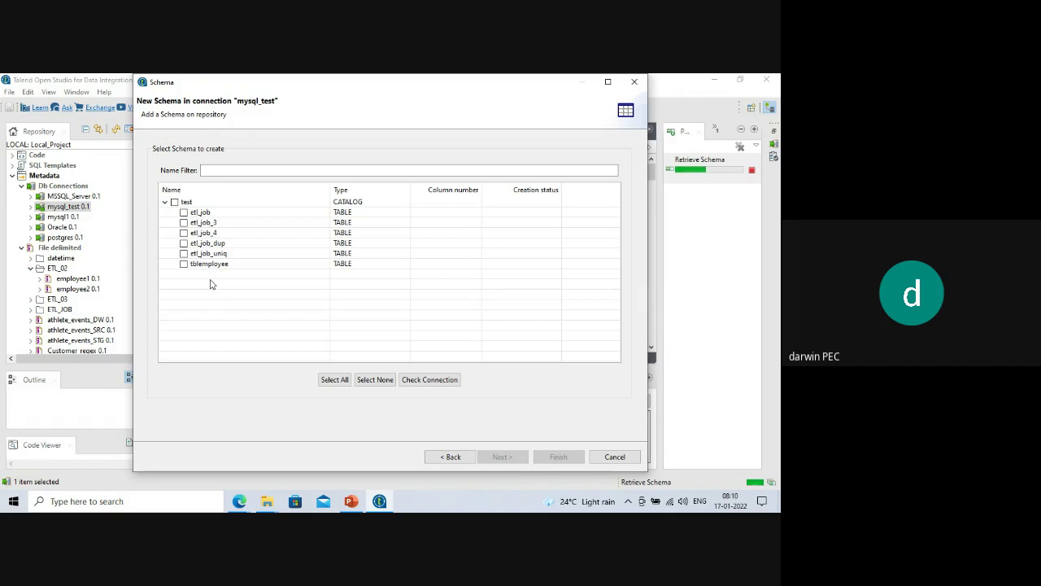
left_click(175, 202)
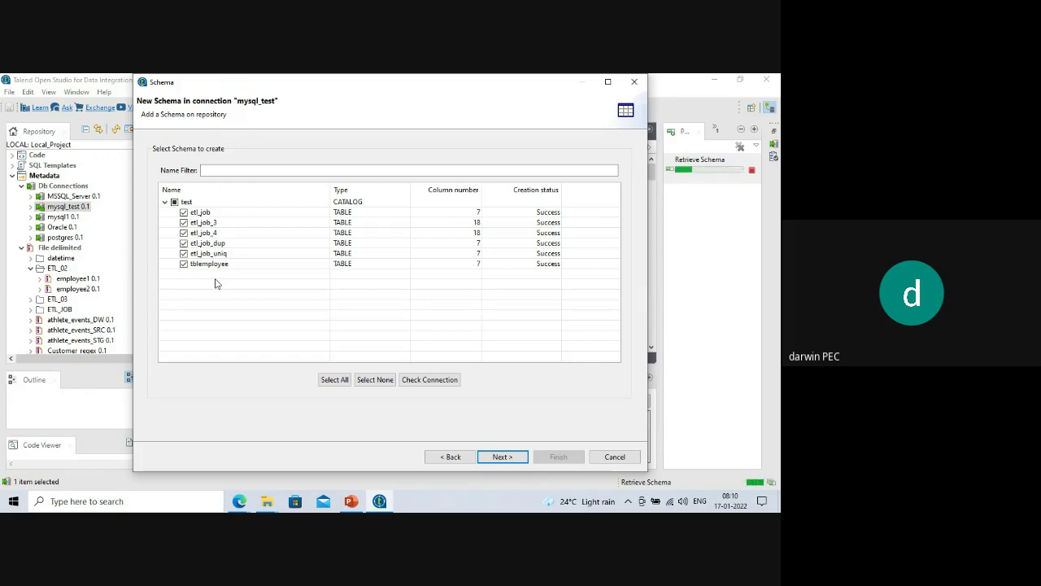
left_click(510, 459)
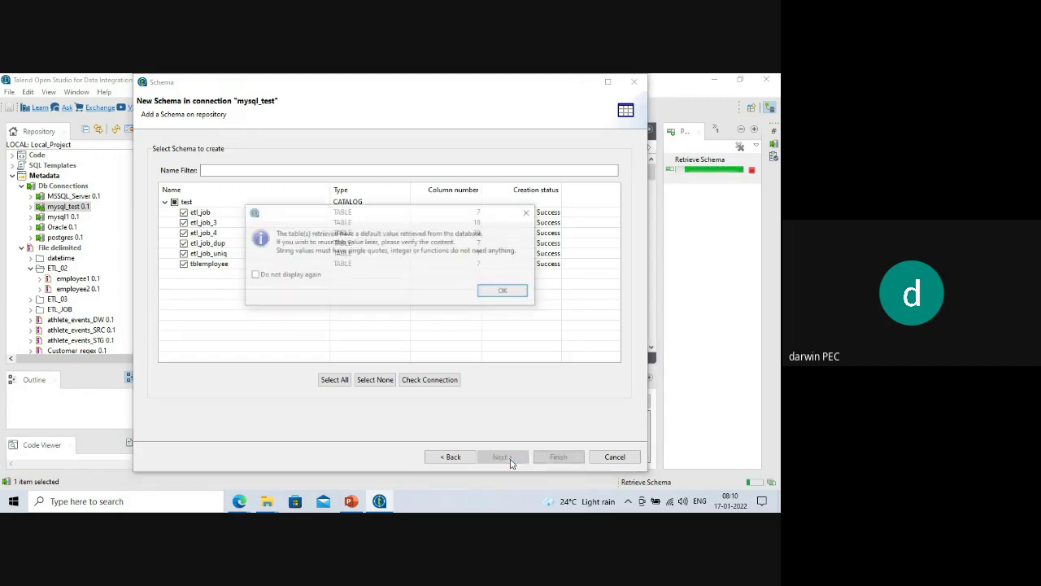
left_click(503, 292)
left_click(553, 461)
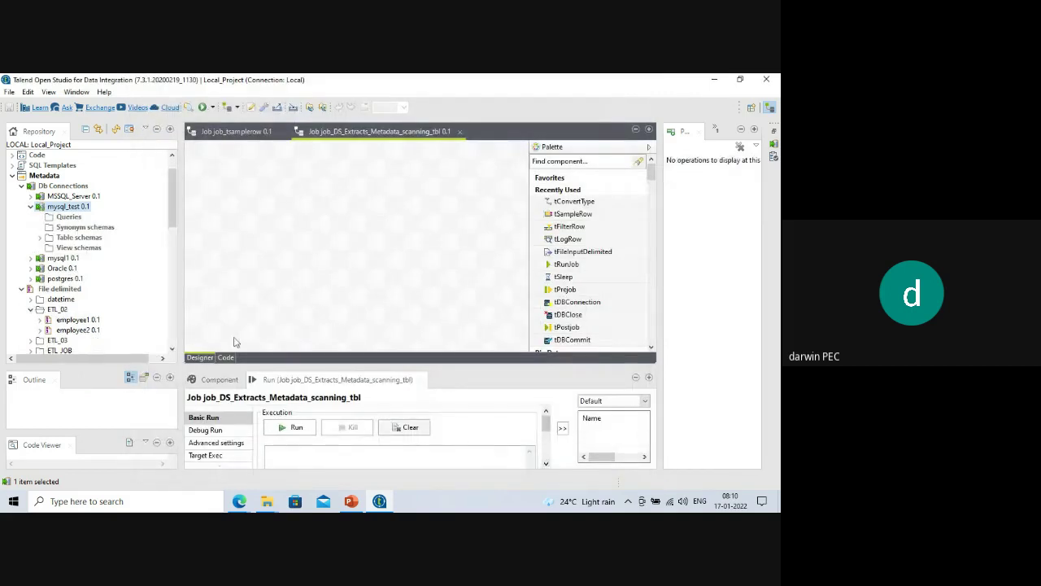
Drag the etl_job_3 table schema onto the canvas as a tDBInput (MySQL) component.
left_click(39, 237)
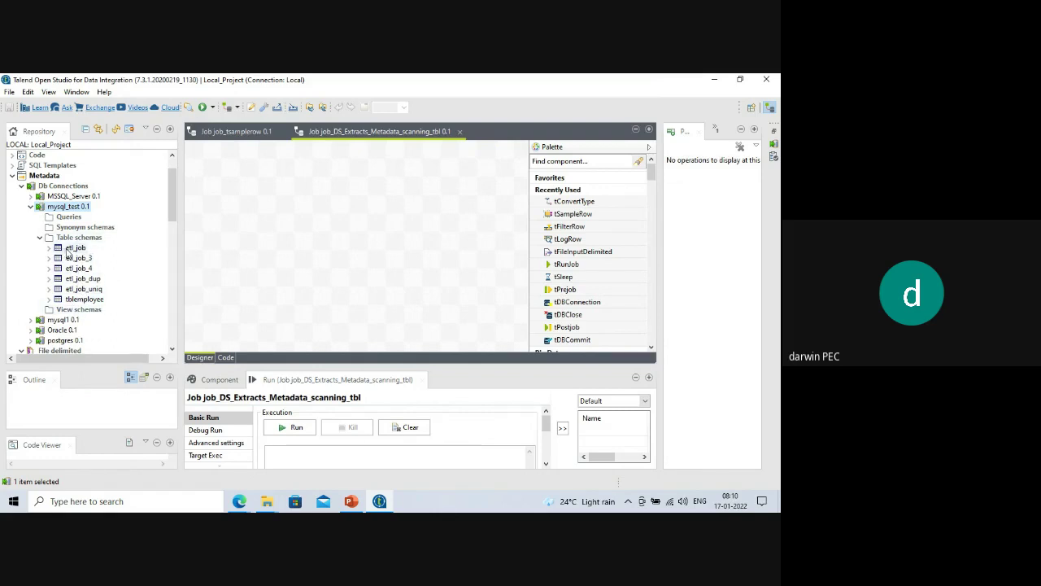
left_click(68, 250)
left_click(71, 259)
left_click_drag(71, 260, 269, 221)
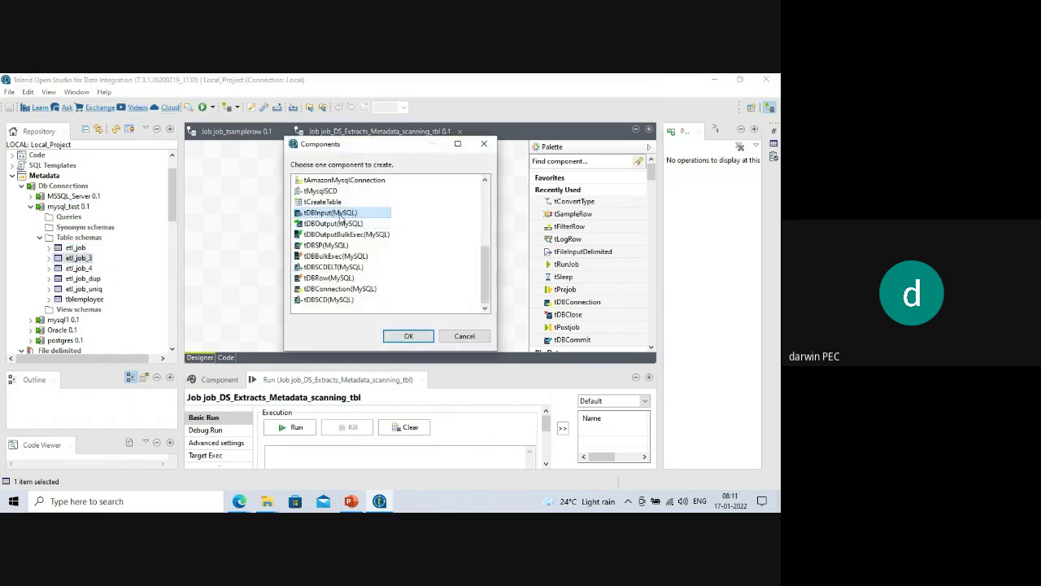
left_click(408, 336)
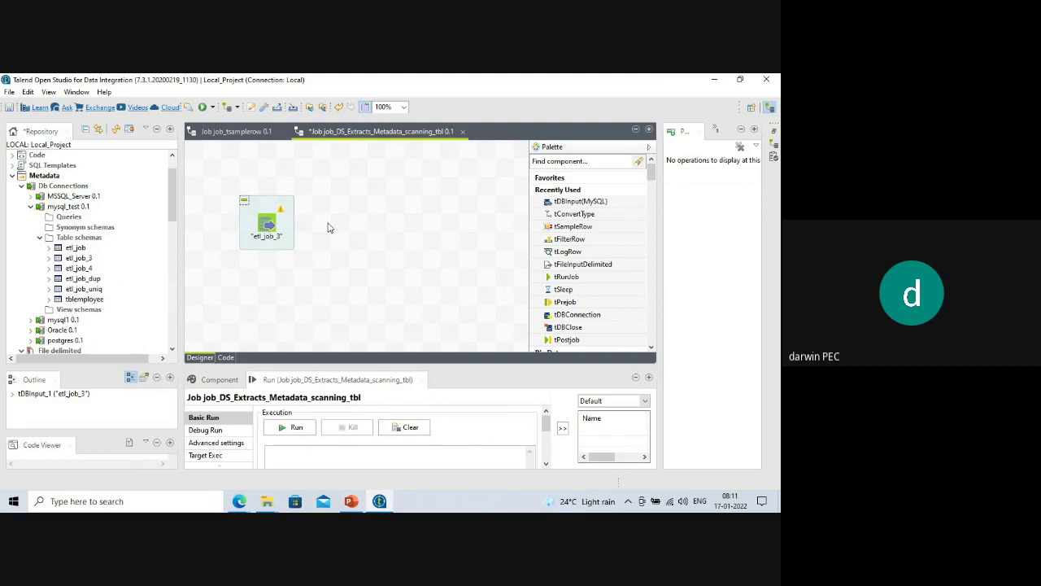
Open the etl_job_3 component settings and view its schema columns.
left_click(268, 227)
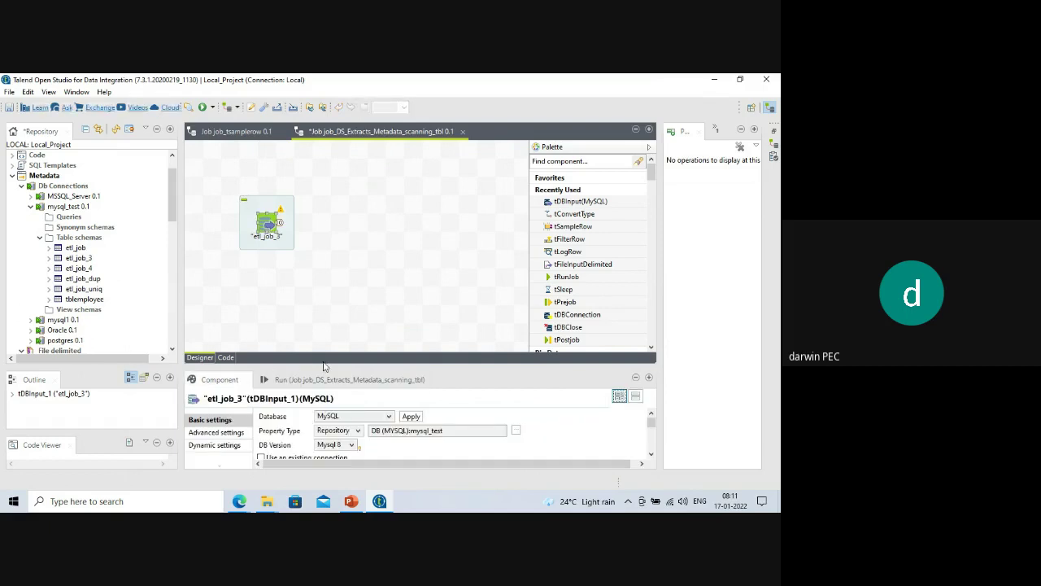
left_click_drag(319, 365, 298, 269)
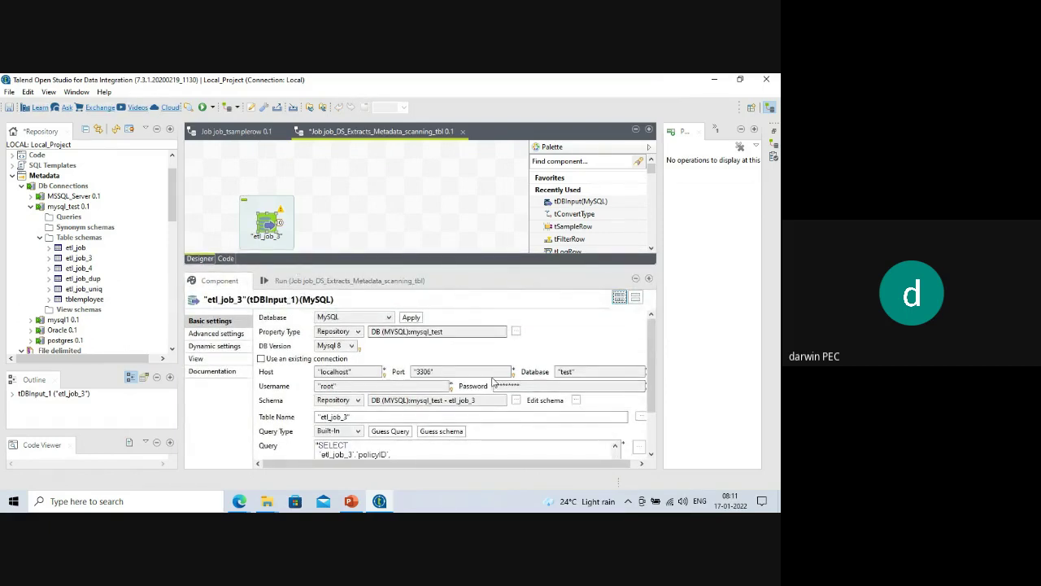
scroll(492, 377, "down", 1)
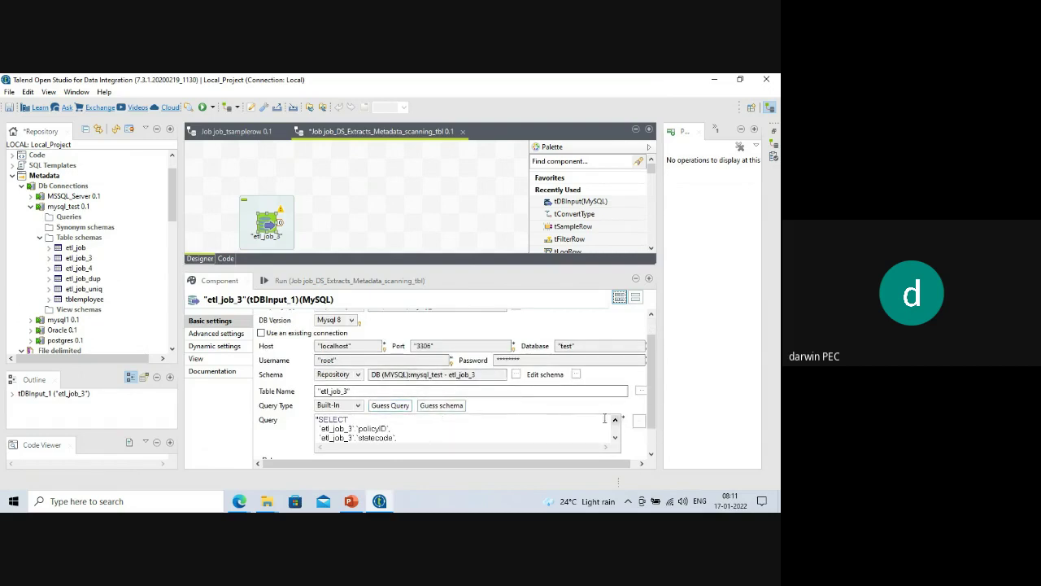
left_click(575, 374)
left_click(400, 306)
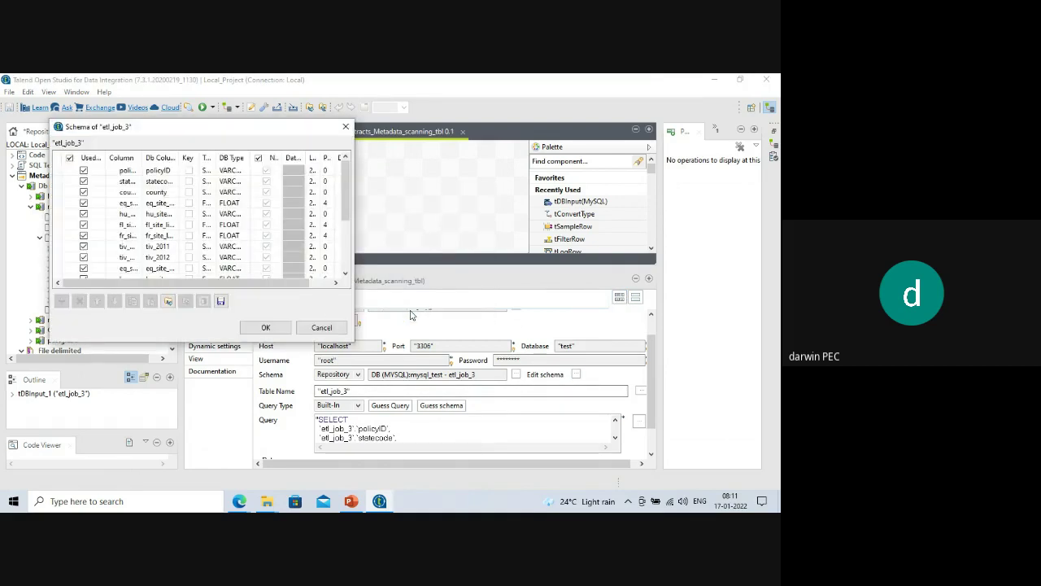
left_click(346, 126)
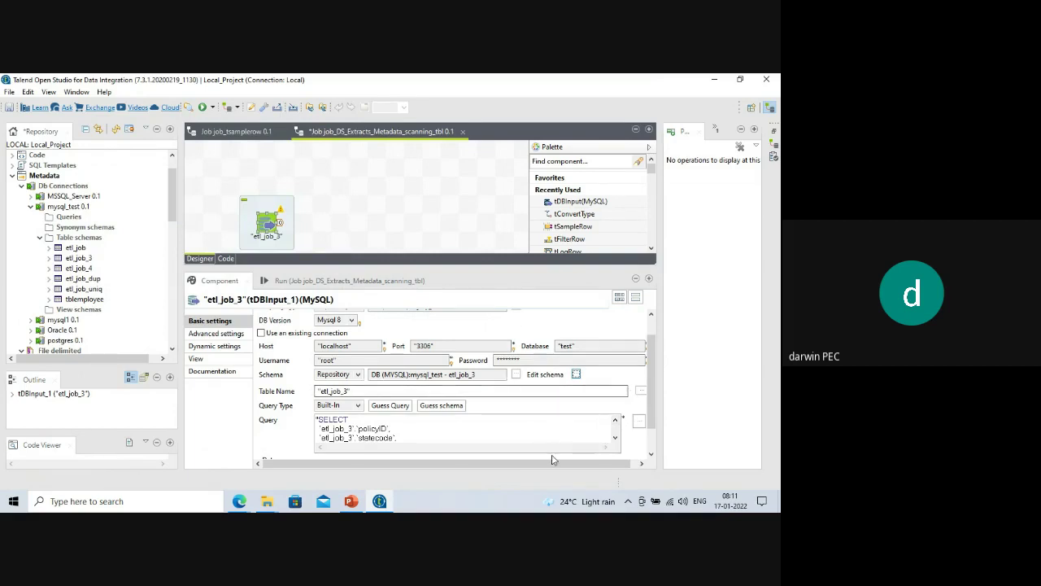
left_click_drag(551, 460, 559, 460)
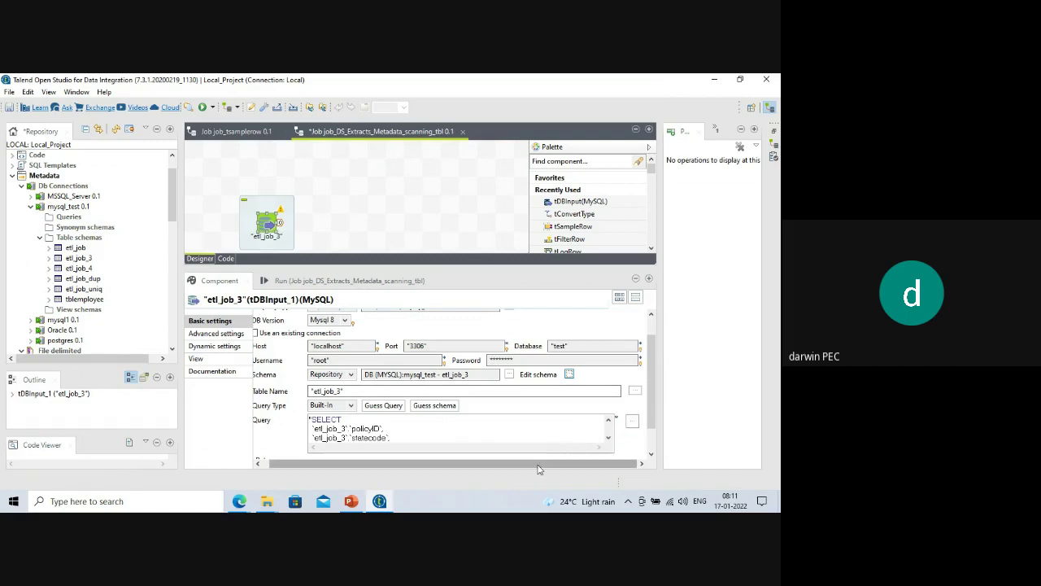
left_click_drag(537, 470, 531, 469)
Review the etl_job_3 schema in an enlarged view, then enlarge the job design area.
left_click(514, 373)
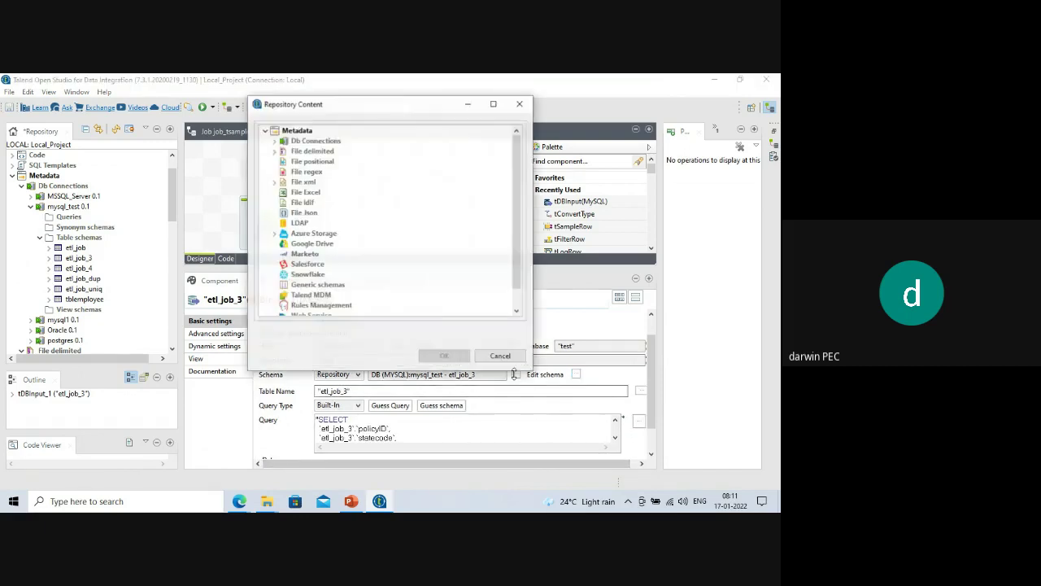
left_click(519, 104)
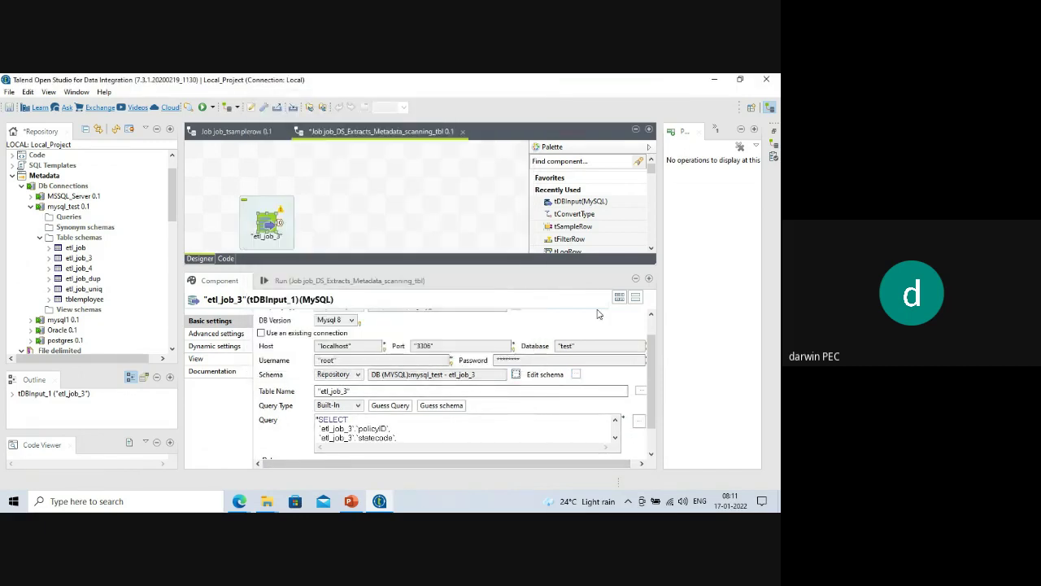
left_click(576, 375)
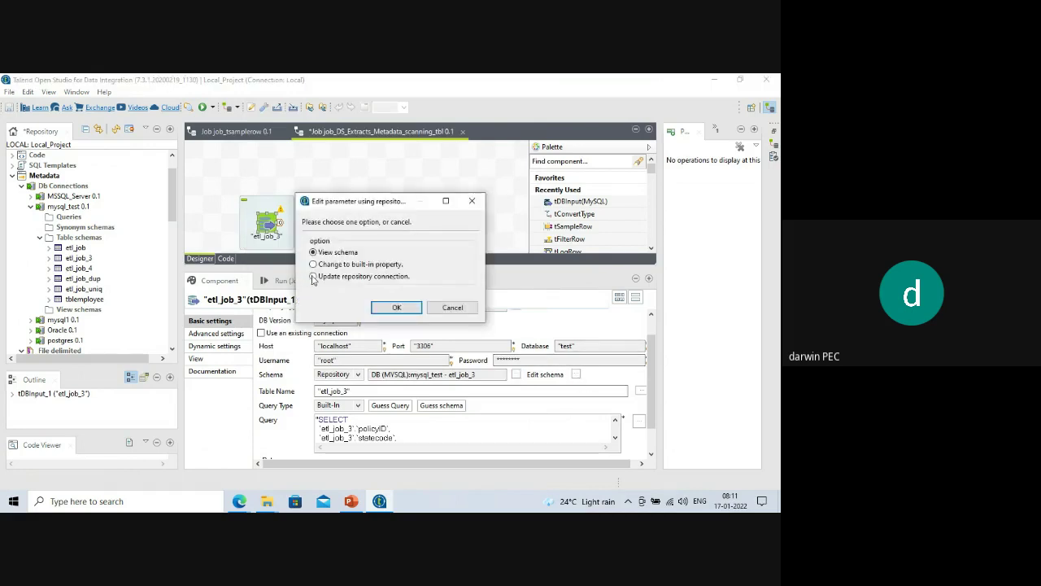
left_click(395, 308)
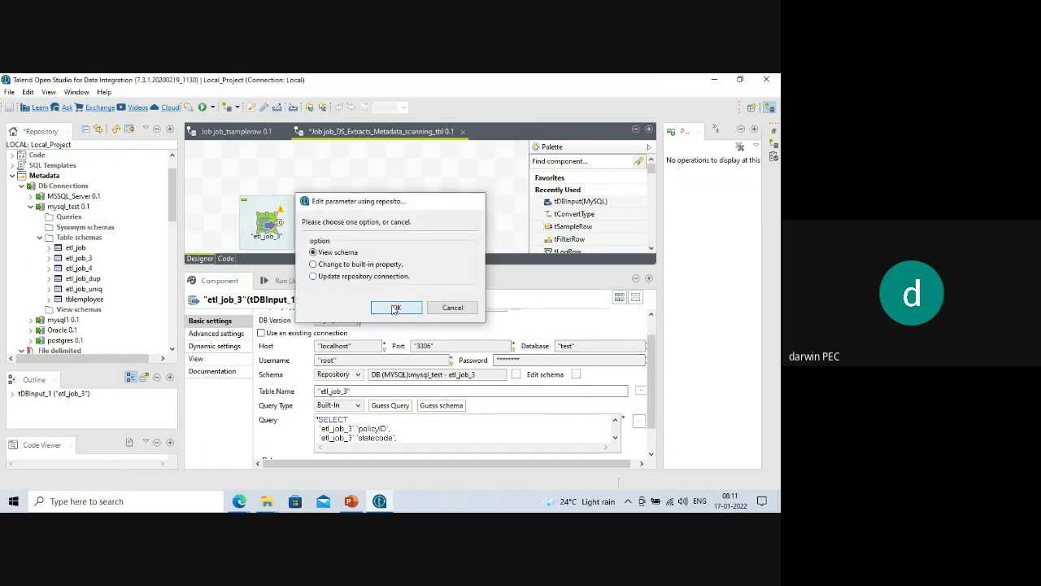
left_click_drag(397, 290, 638, 291)
left_click_drag(199, 371, 174, 450)
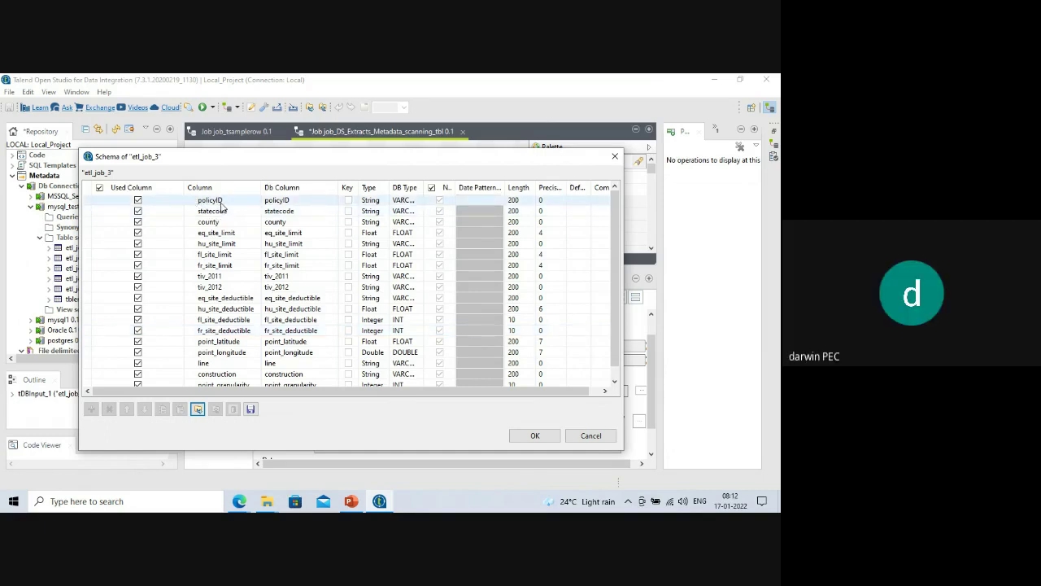
left_click(536, 436)
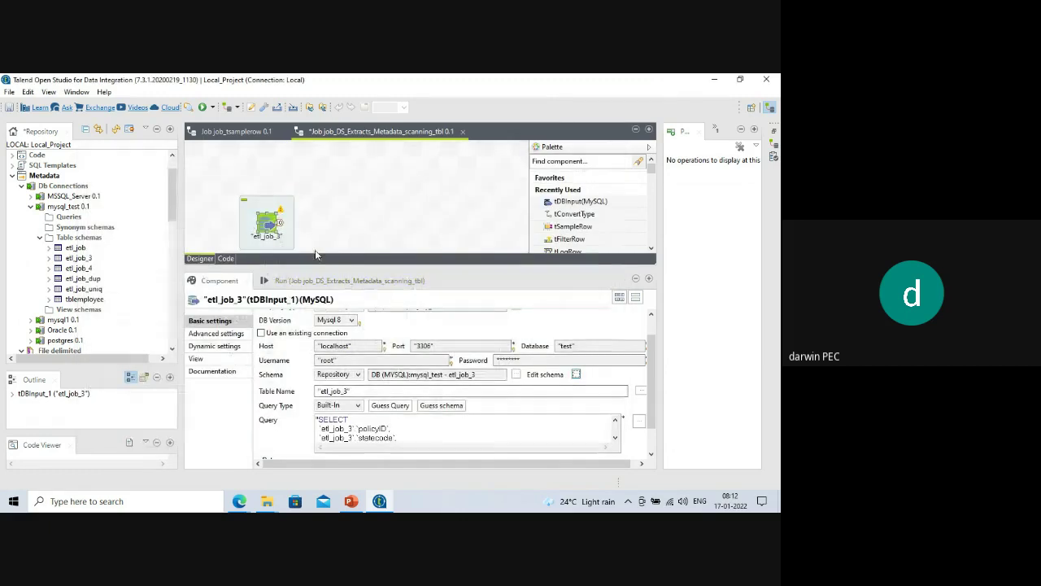
left_click_drag(313, 269, 310, 329)
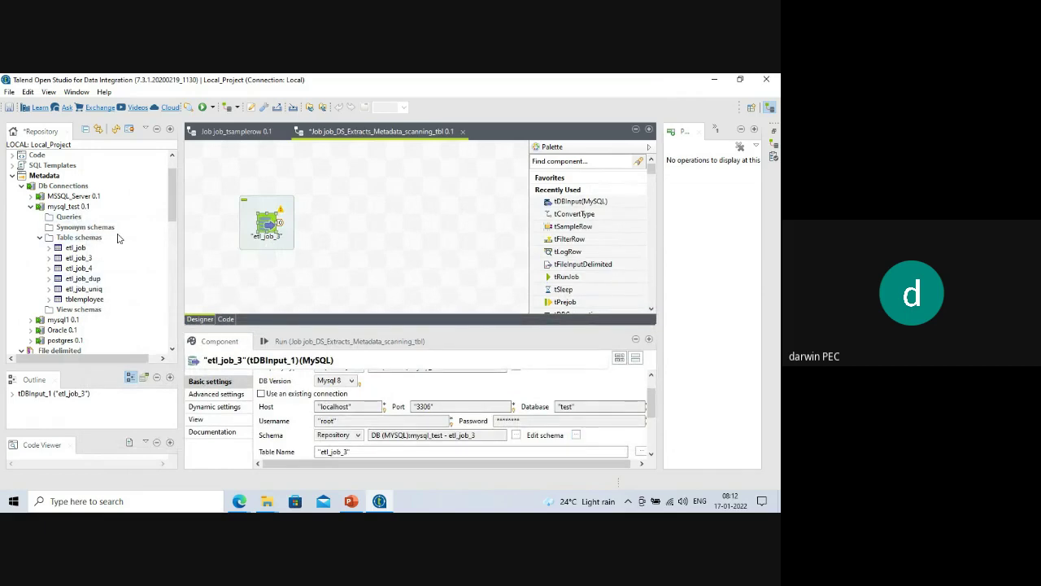
Replace the etl_job_3 component with an etl_job tDBInput (MySQL) component.
left_click(265, 239)
left_click(269, 228)
key("Delete")
left_click_drag(86, 249, 273, 211)
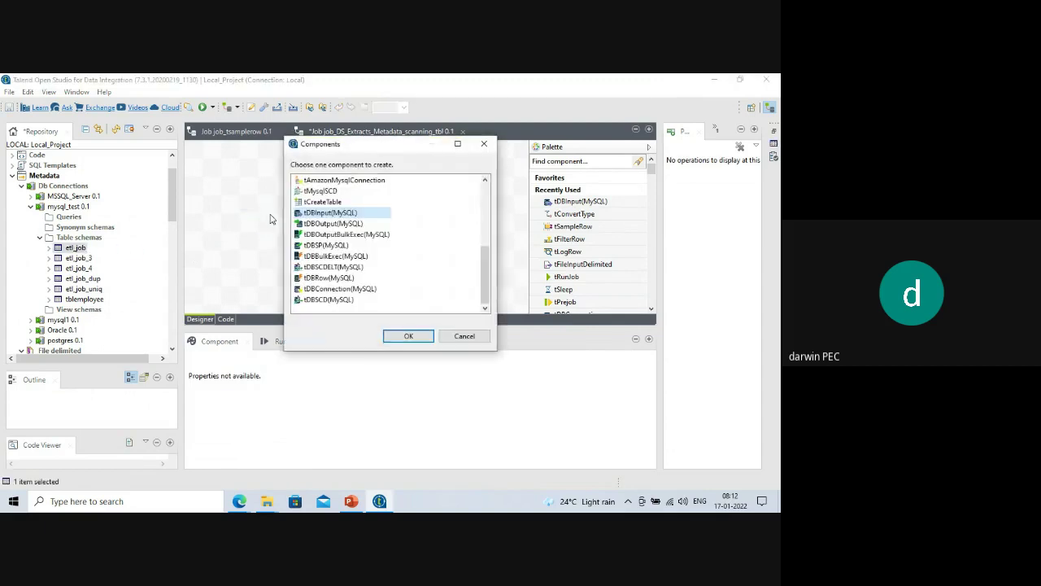
left_click(403, 333)
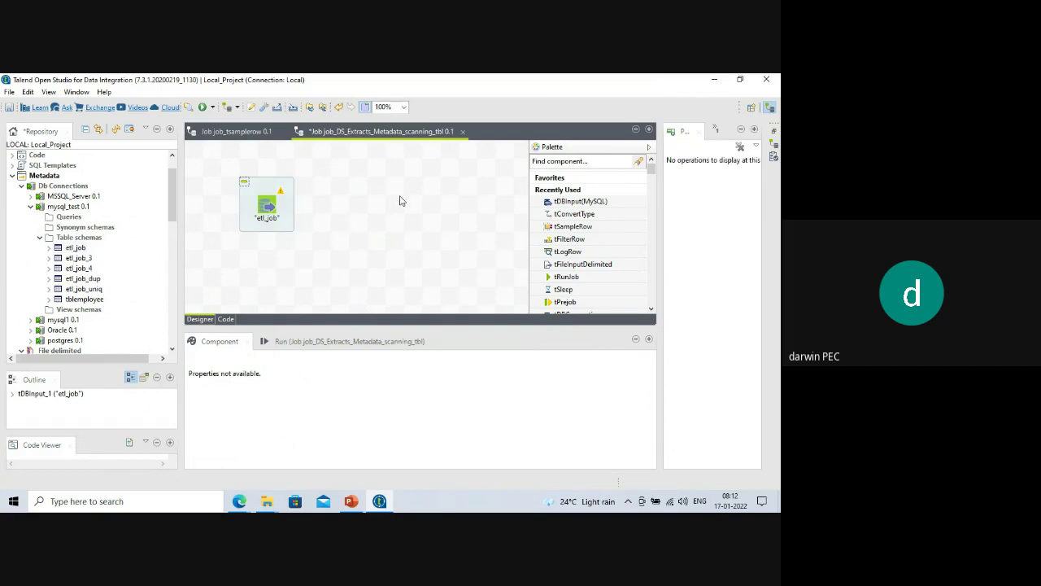
Add a tFileOutputDelimited component and connect etl_job to it with a Main row.
left_click(411, 199)
type("tfile")
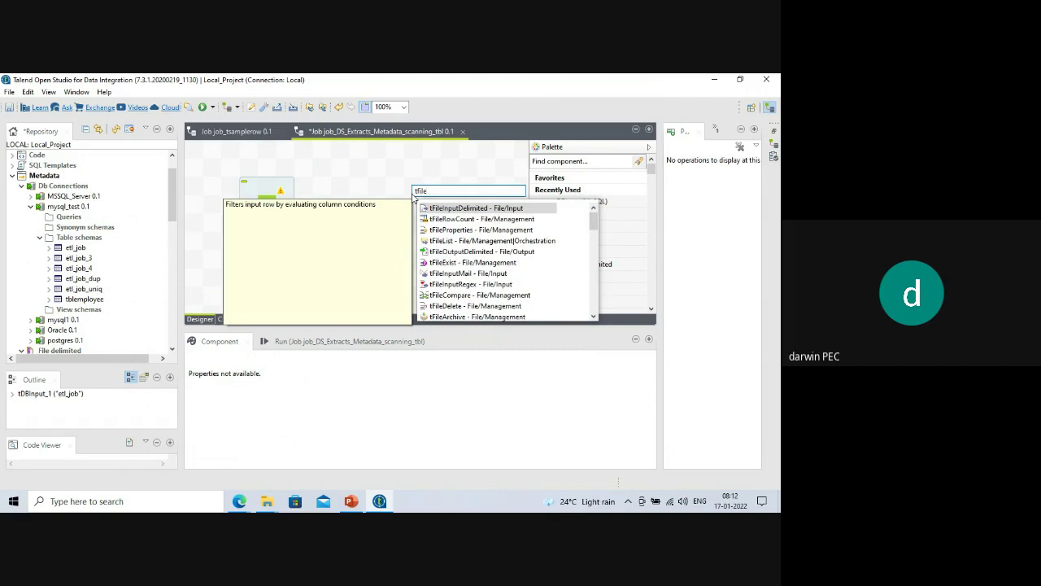
type("out")
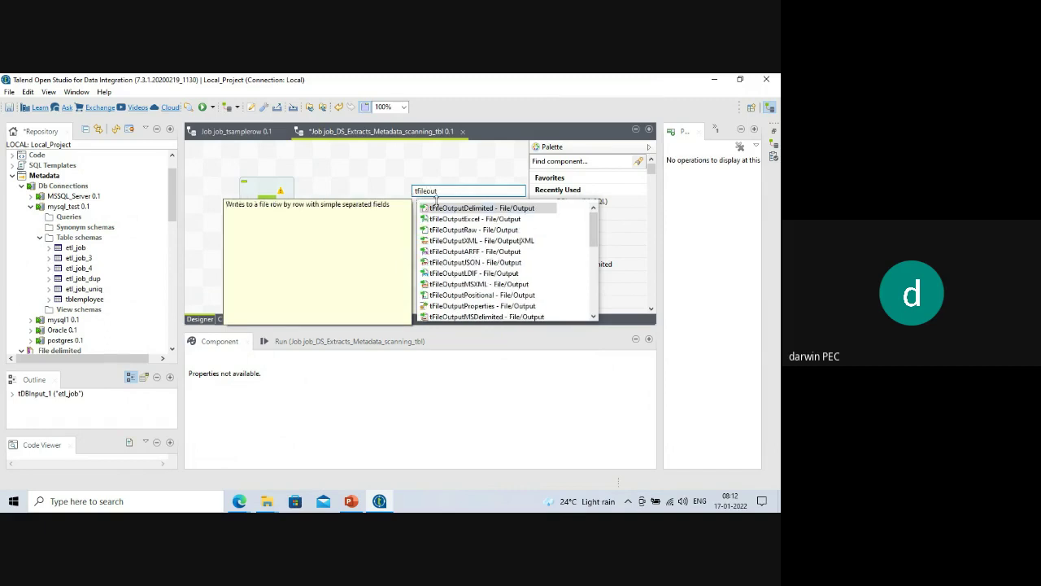
key("Return")
left_click_drag(411, 187, 430, 204)
right_click(260, 209)
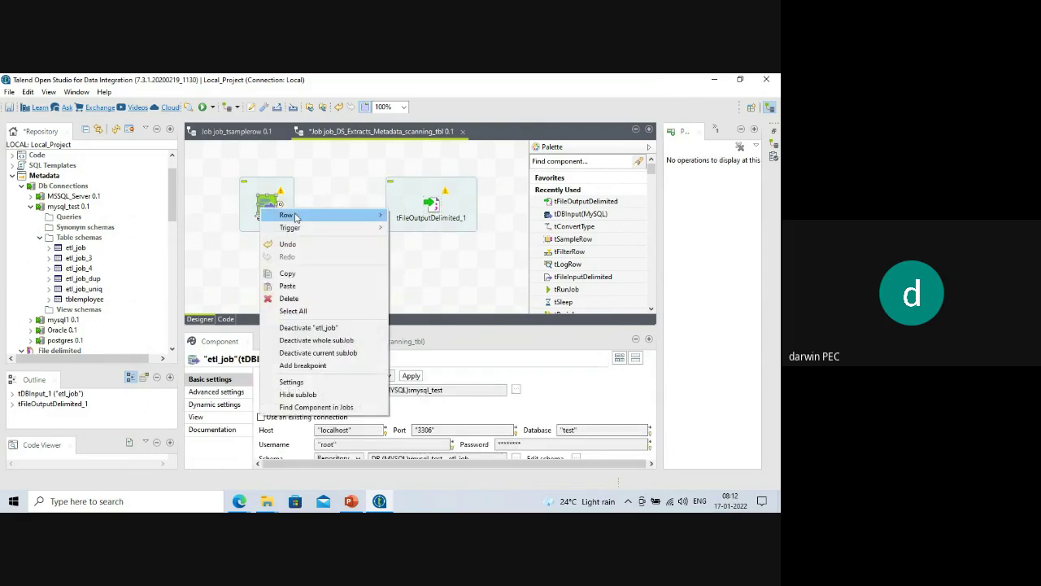
mouse_move(295, 216)
left_click(412, 215)
left_click(430, 207)
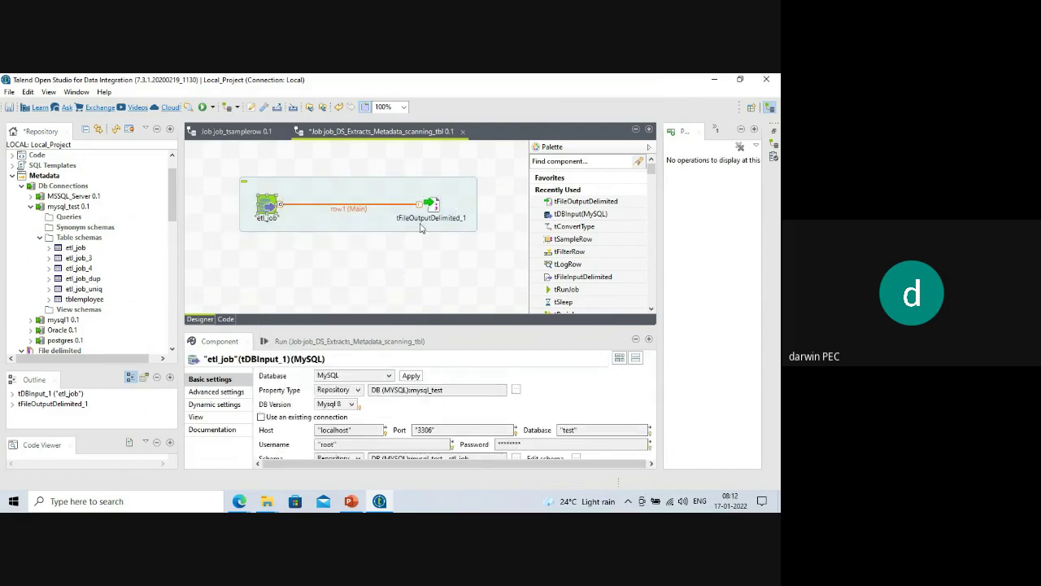
left_click_drag(387, 325, 387, 263)
left_click(431, 205)
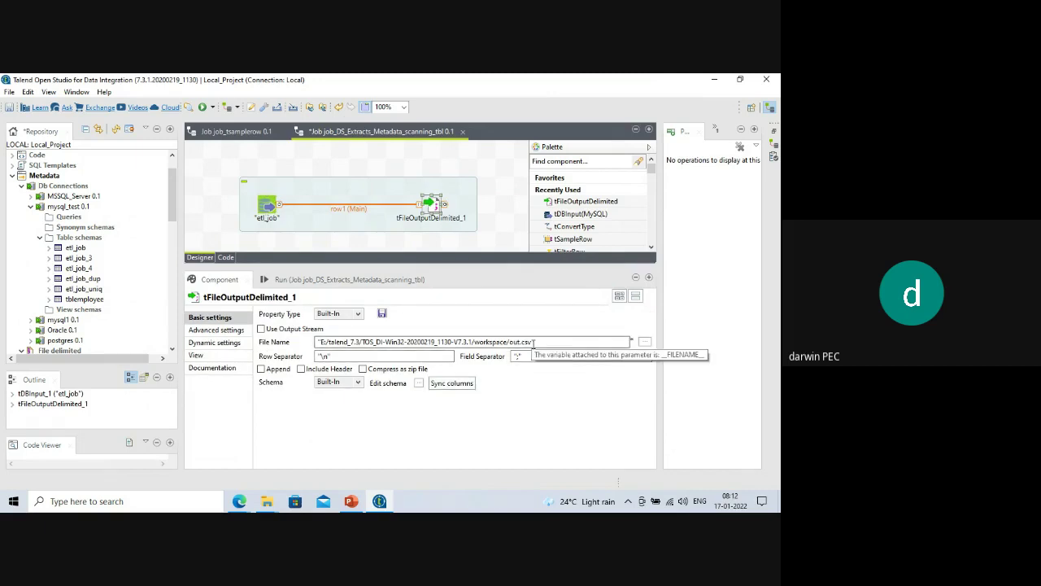
Browse for the output file location in E:\ETL_DATA\ETL_02.
left_click(645, 342)
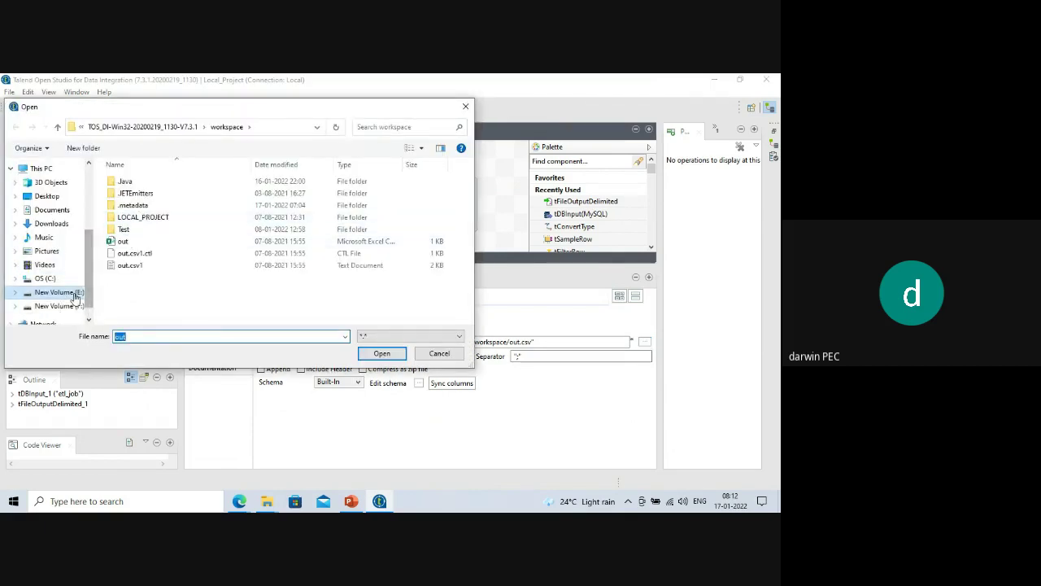
left_click(69, 291)
scroll(186, 244, "up", 3)
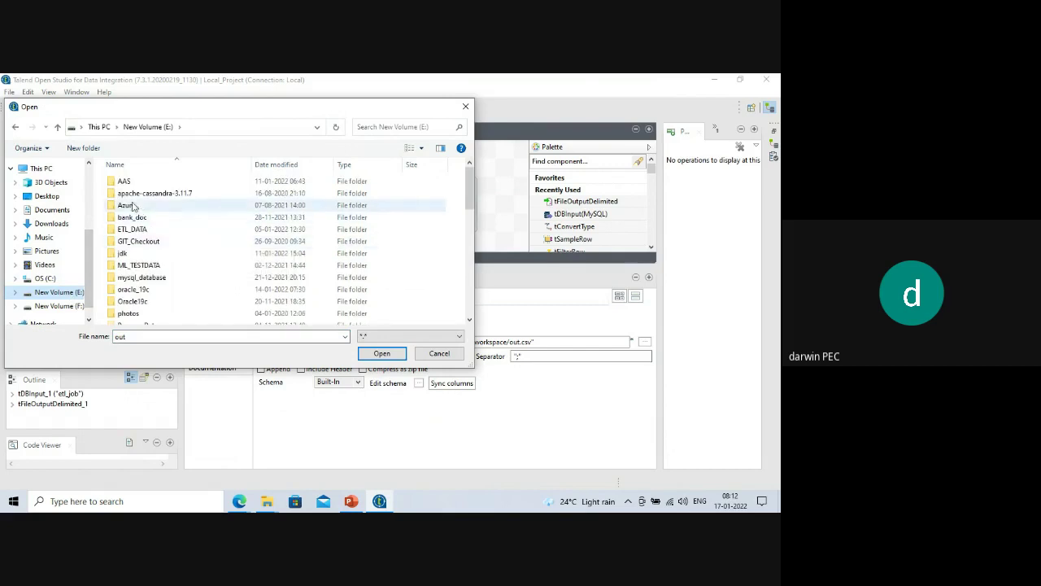
left_click(145, 230)
double_click(146, 231)
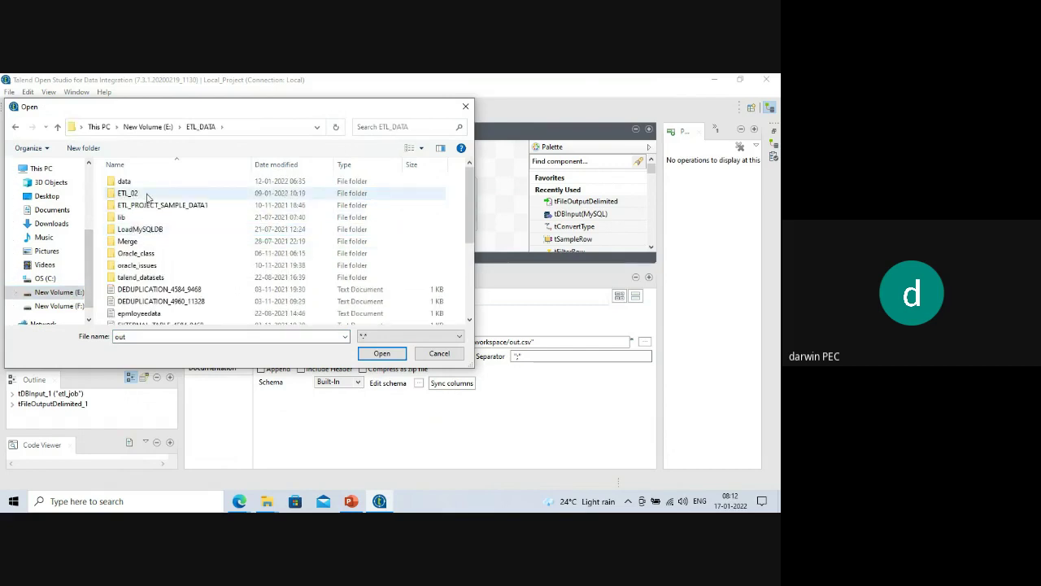
double_click(148, 195)
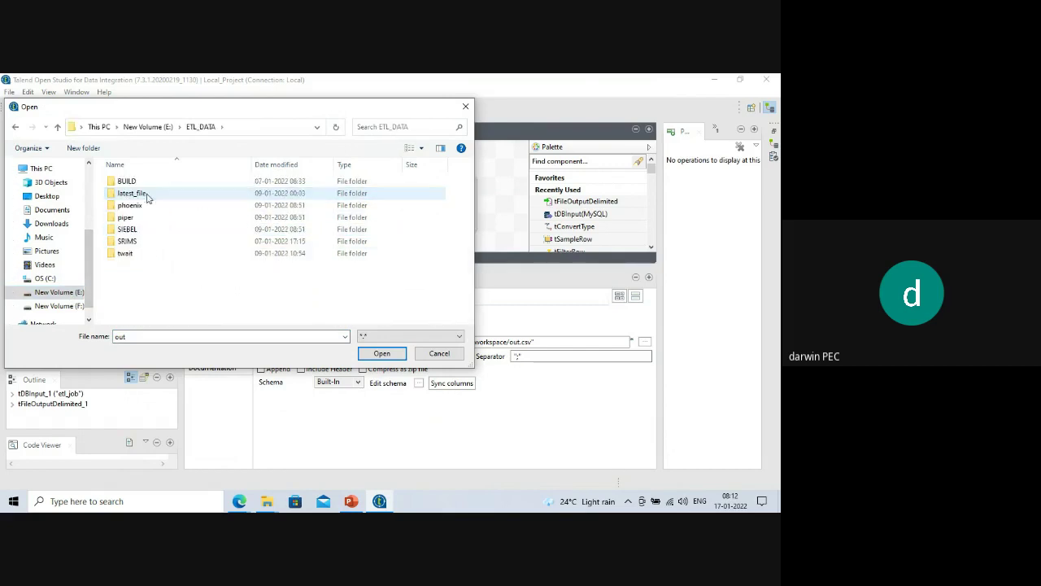
Create an Extracts folder there and pick out.csv inside it as the output file.
right_click(135, 293)
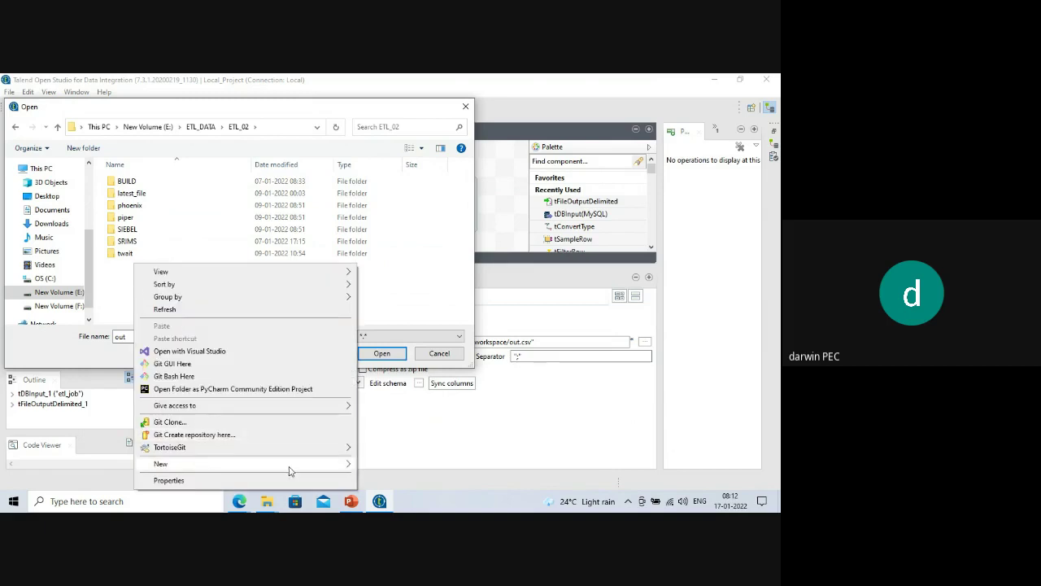
mouse_move(290, 471)
left_click(418, 321)
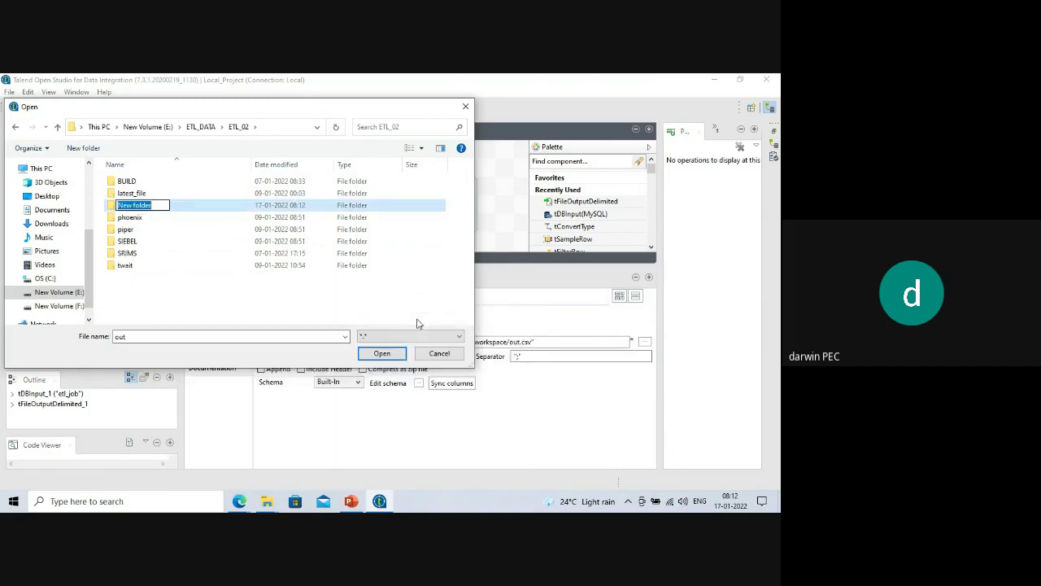
type("Extracts")
left_click(384, 355)
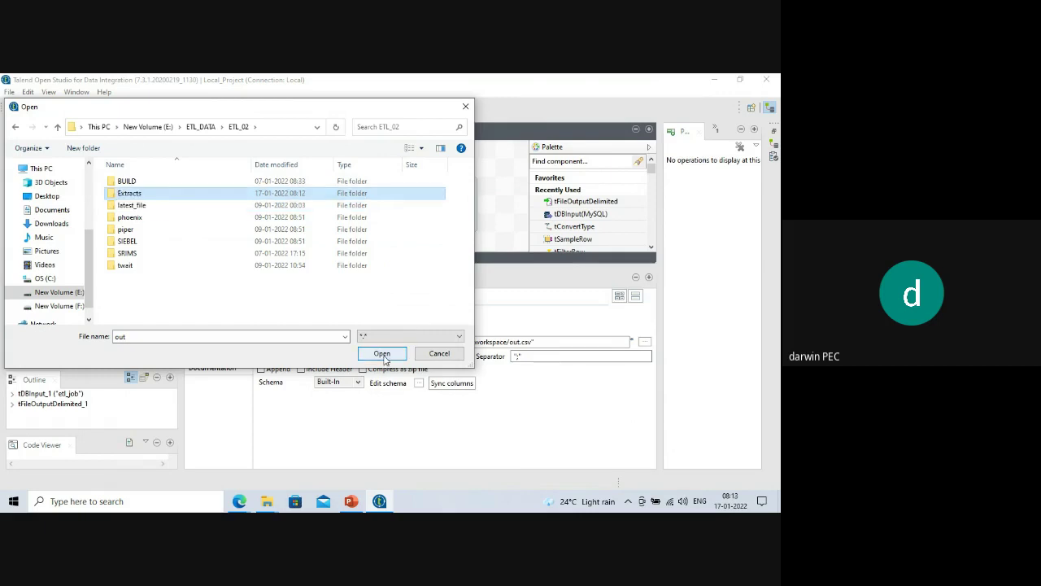
left_click(382, 355)
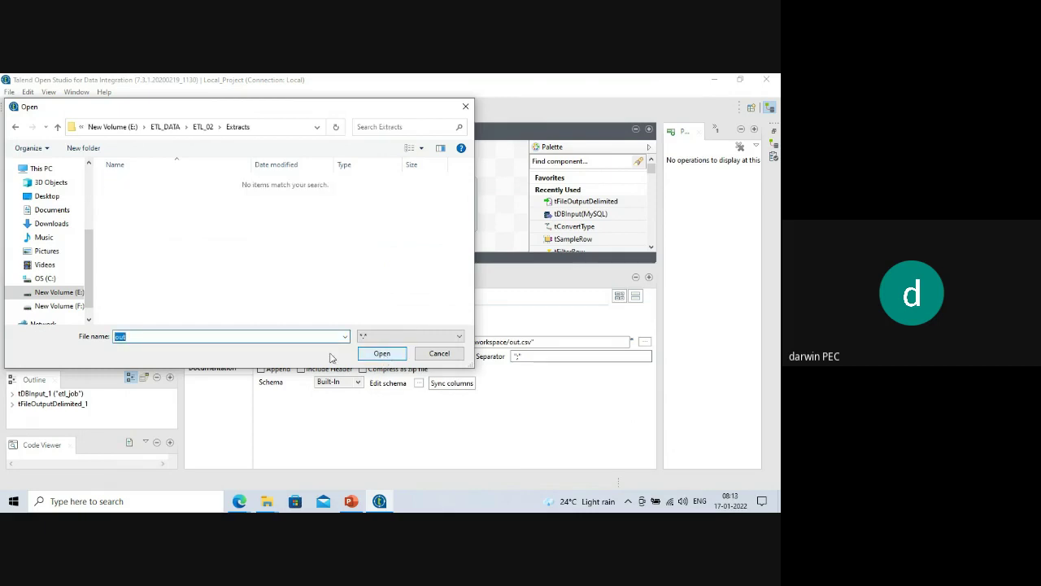
left_click(377, 358)
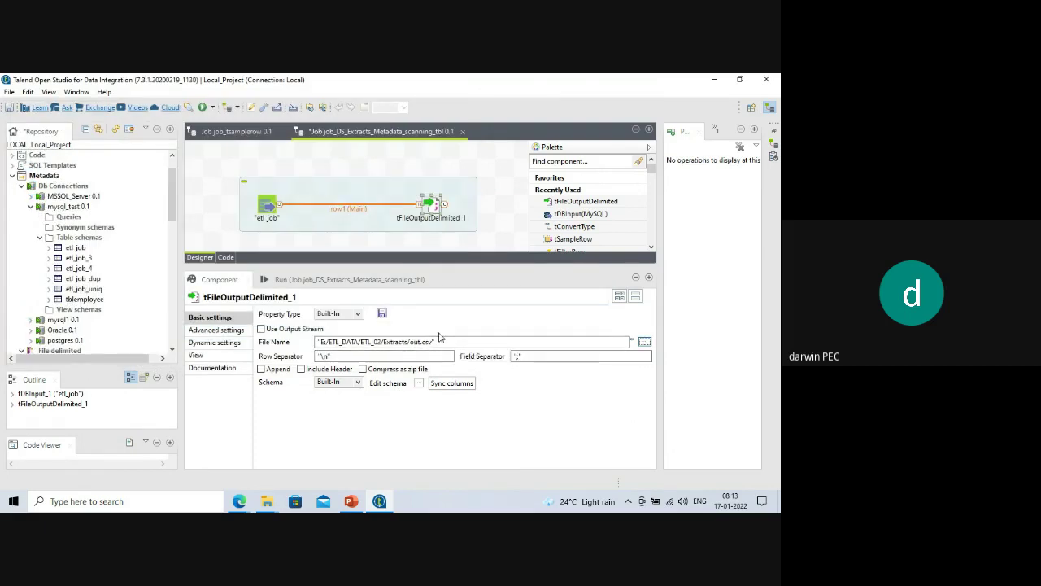
Include a header, sync columns, run the job exporting 16910 rows, then open the ETL folder window.
left_click(301, 370)
left_click(452, 383)
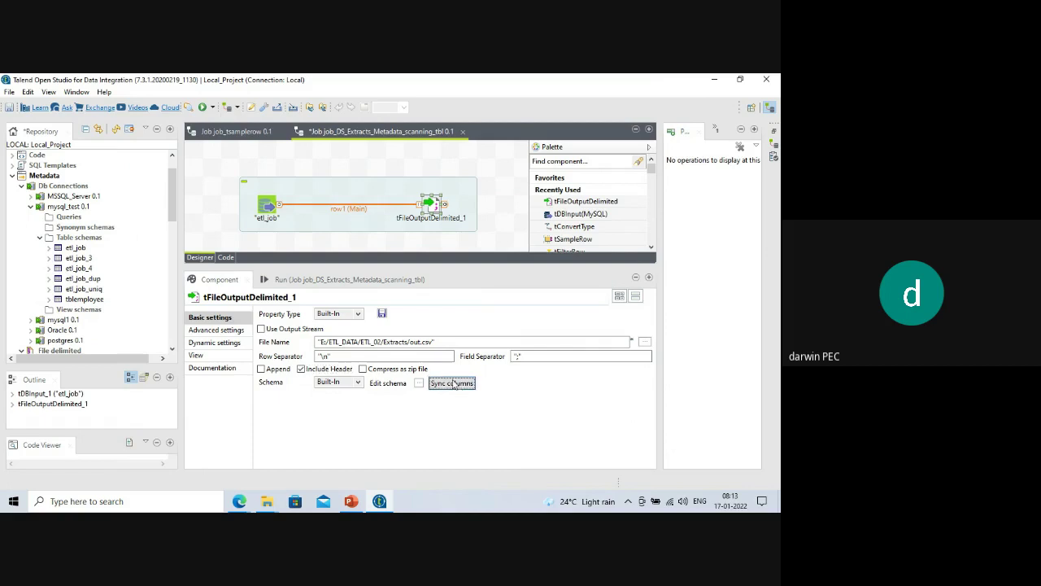
left_click(362, 279)
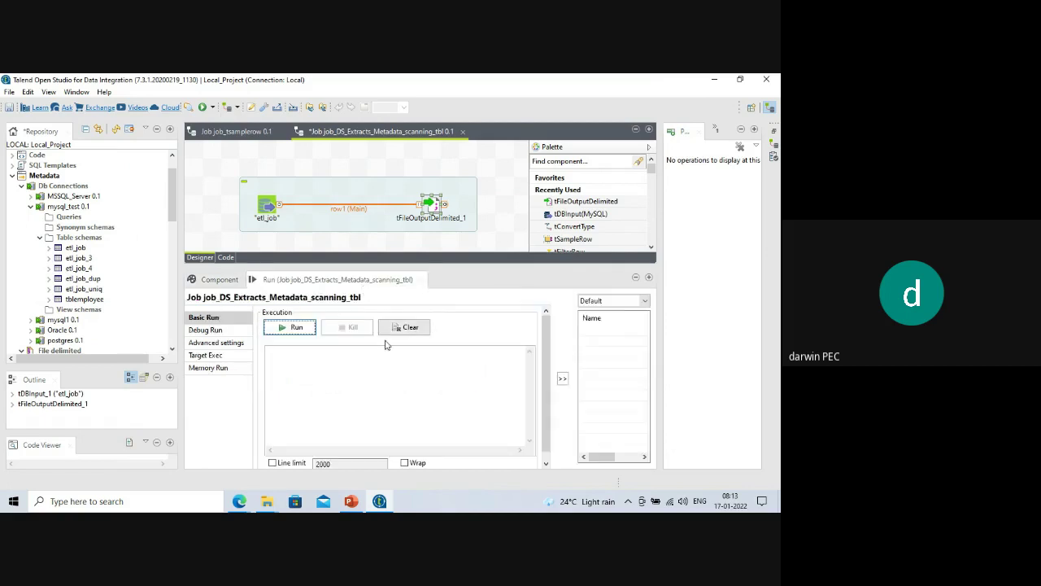
left_click(286, 327)
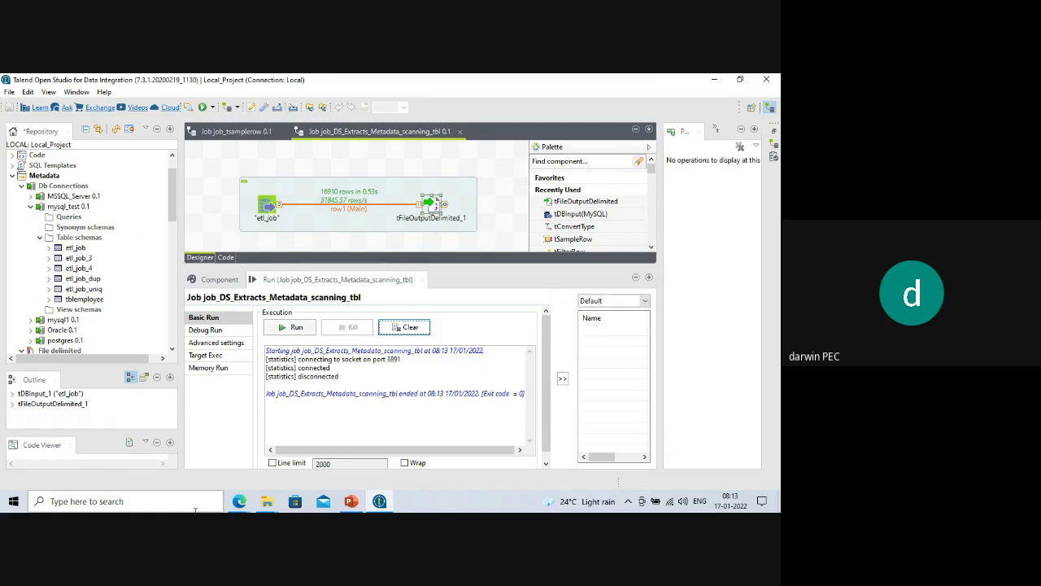
left_click(267, 501)
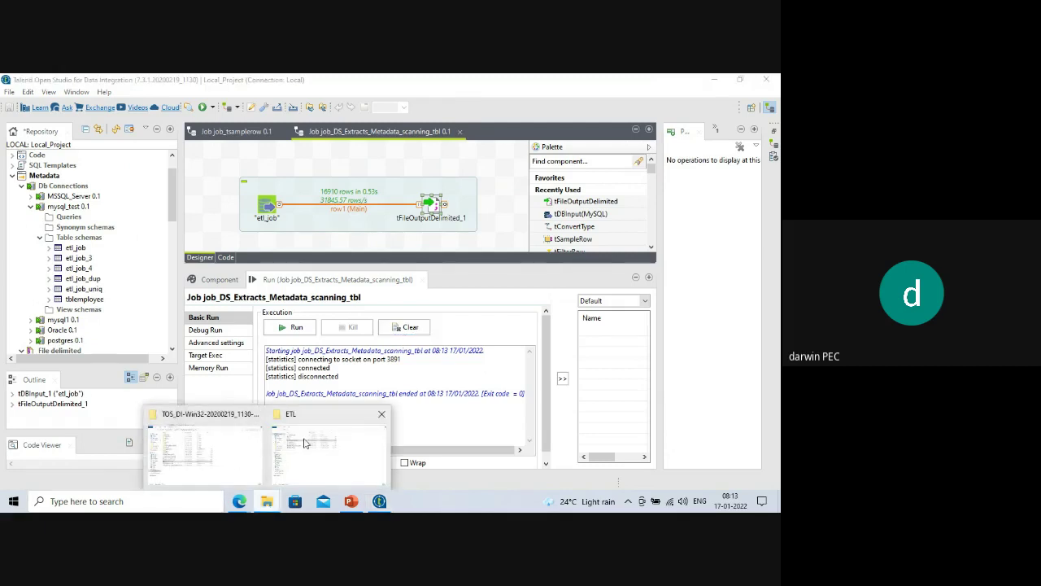
left_click(317, 443)
Navigate File Explorer to E:\ETL_DATA\ETL_02\Extracts.
mouse_move(266, 503)
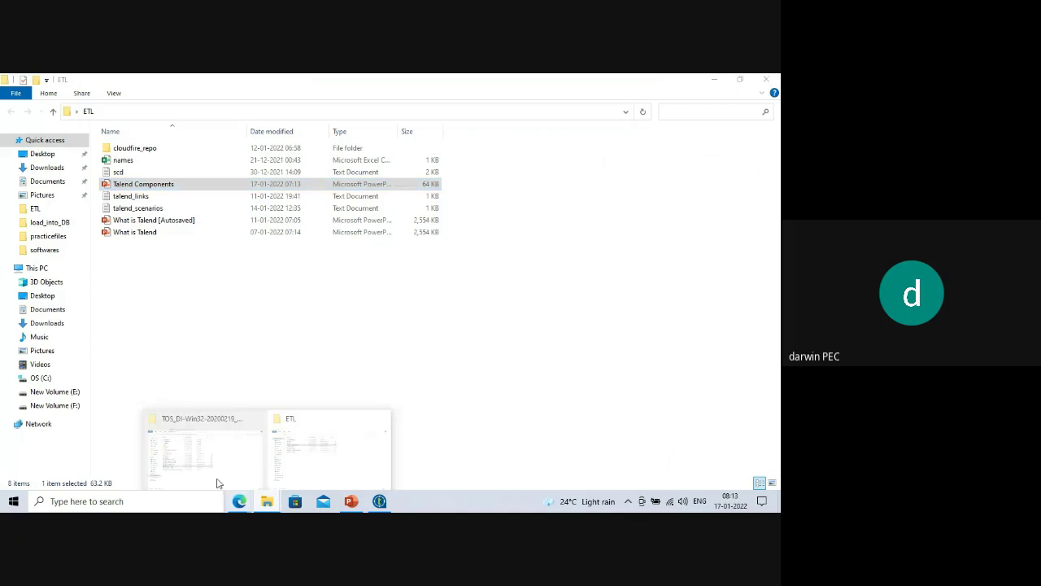
left_click(213, 468)
left_click(195, 112)
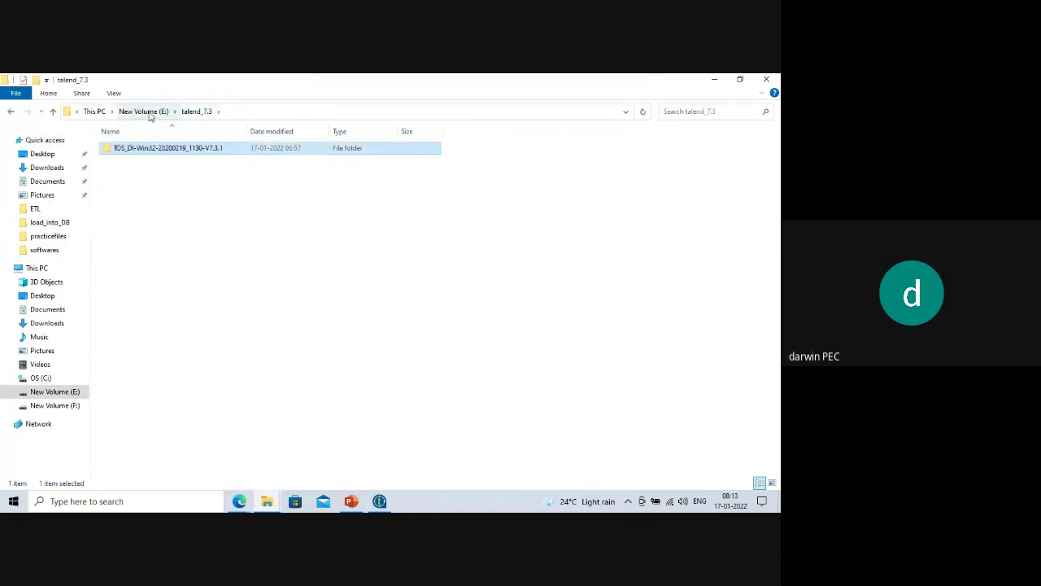
left_click(143, 111)
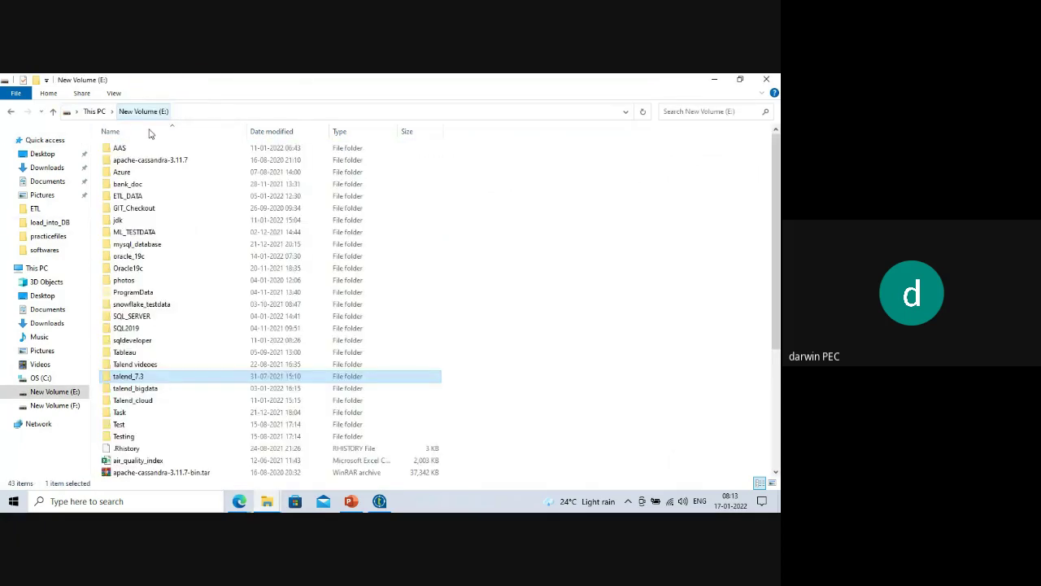
double_click(127, 196)
double_click(127, 161)
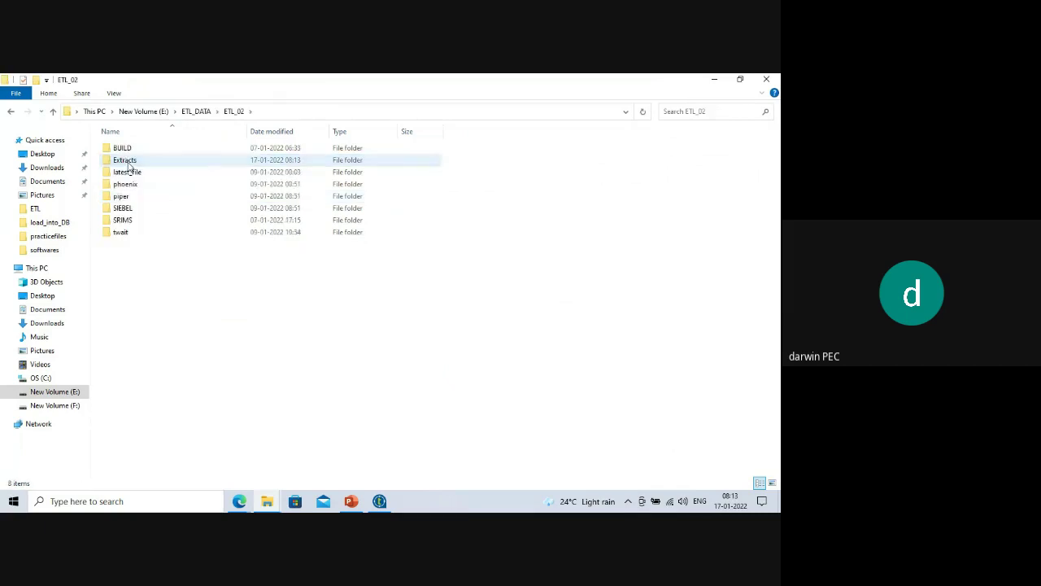
left_click(128, 171)
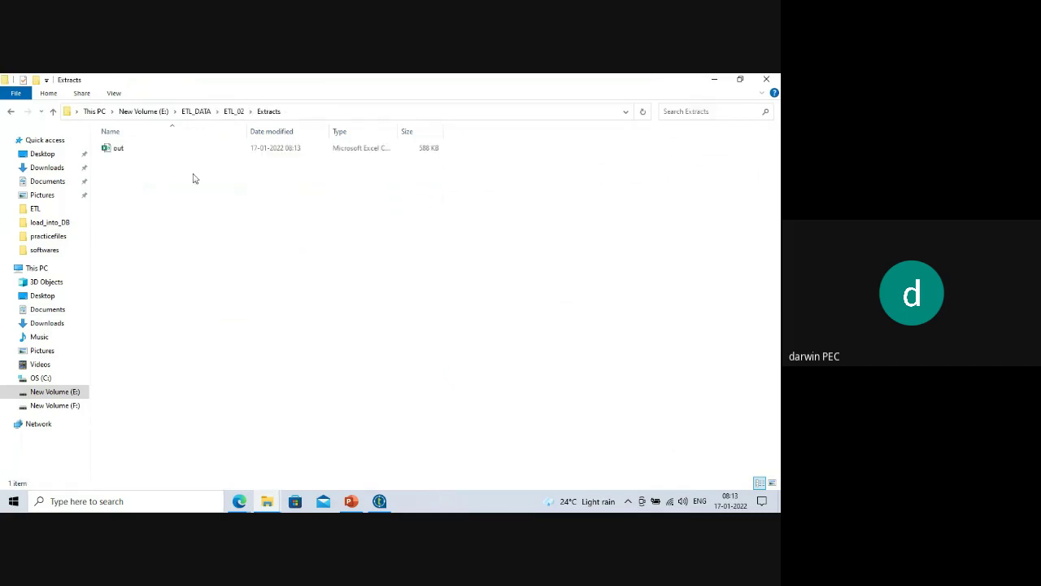
Open the exported out file with Edit with Notepad++.
left_click(112, 152)
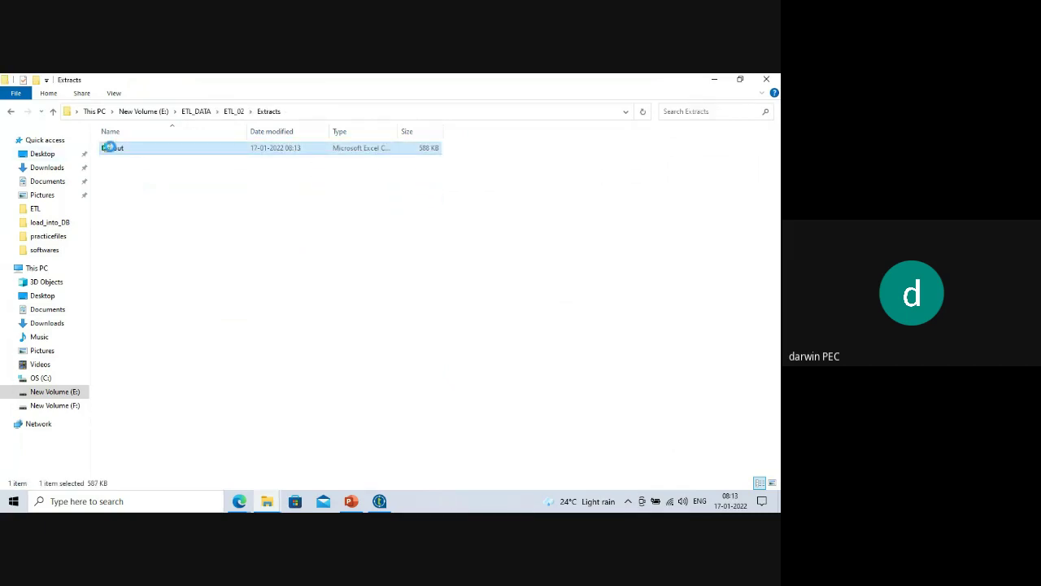
right_click(112, 150)
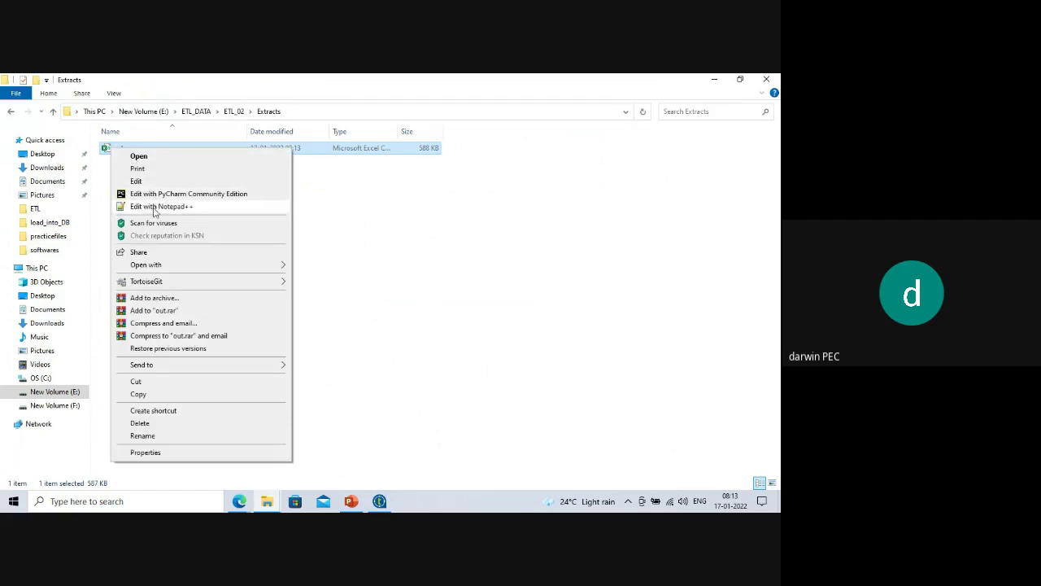
left_click(155, 208)
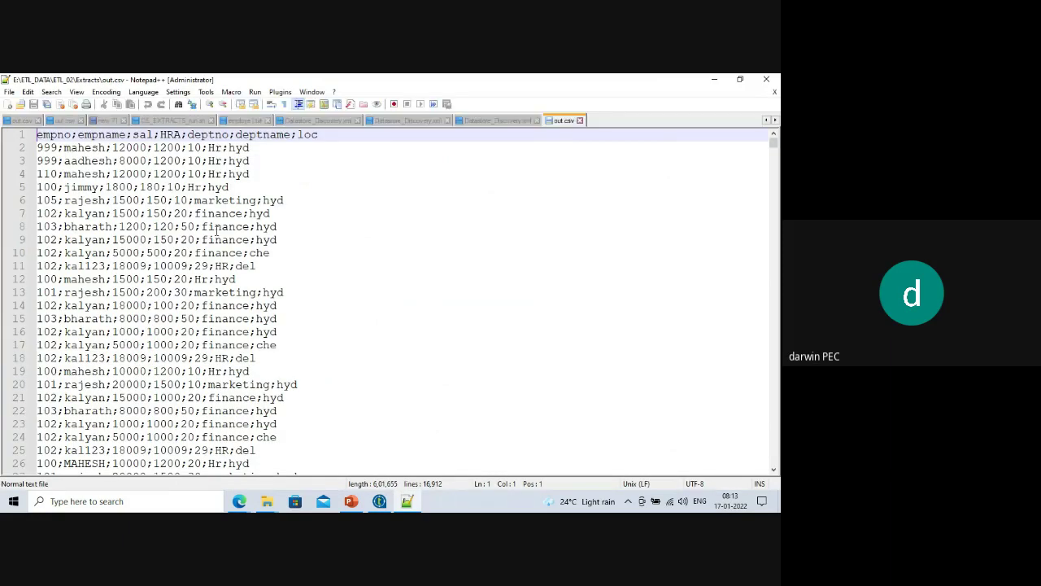
Check out.csv's empno;empname;sal;HRA;deptno;deptname;loc rows, then minimise Notepad++.
left_click(713, 80)
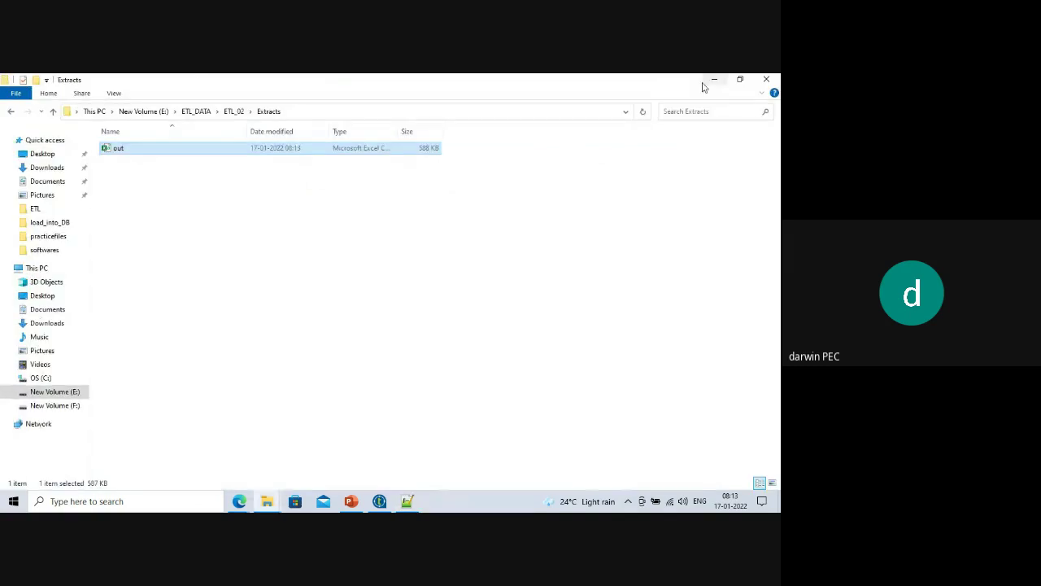
Delete the old mysql_test connection from Db Connections in Talend.
key("alt+Left")
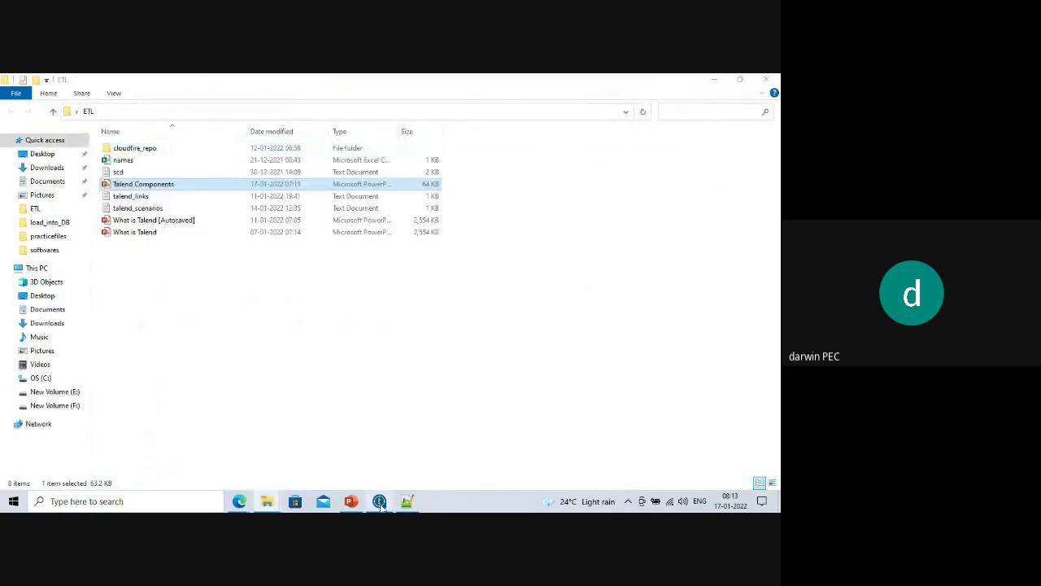
left_click(380, 502)
left_click(30, 207)
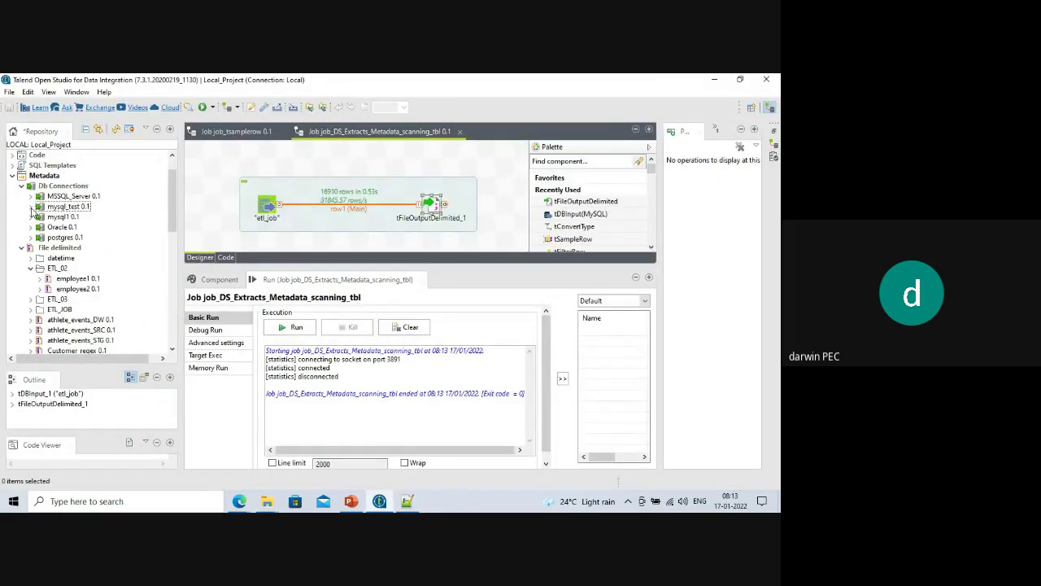
left_click(60, 208)
key("Delete")
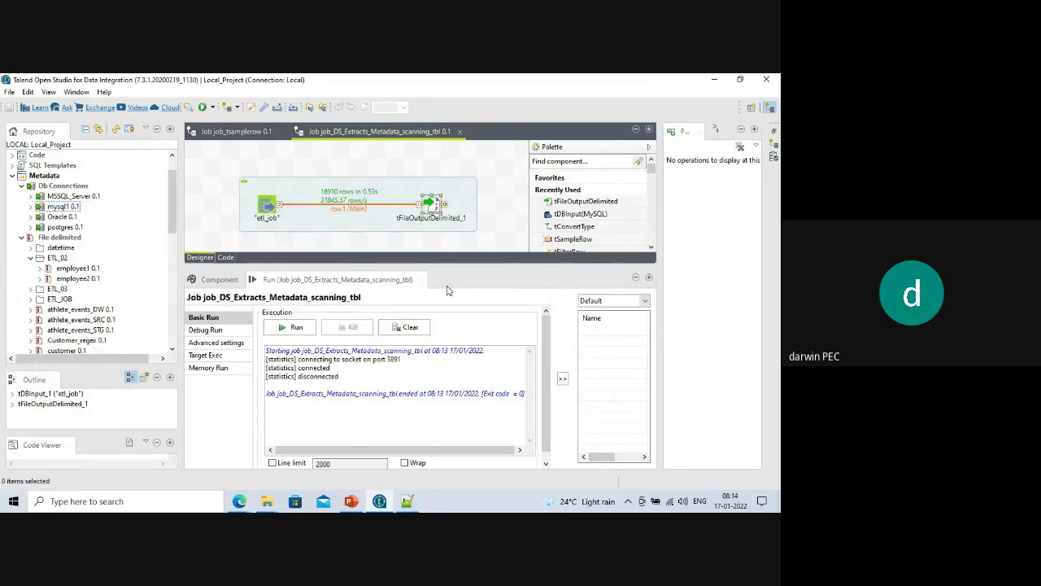
Start a new database connection under Db Connections named mysql_test1.
left_click(46, 186)
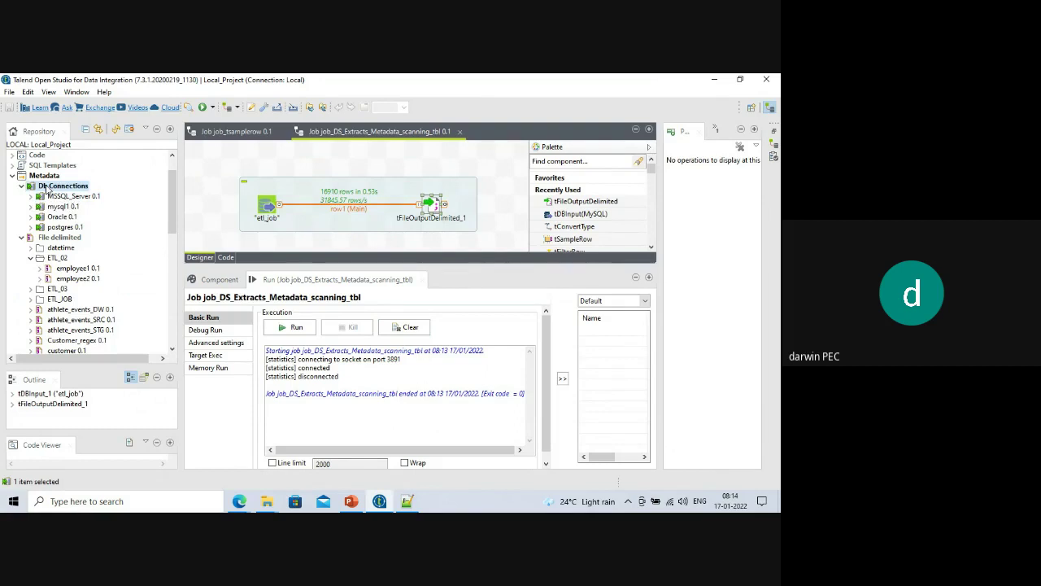
right_click(47, 187)
left_click(86, 194)
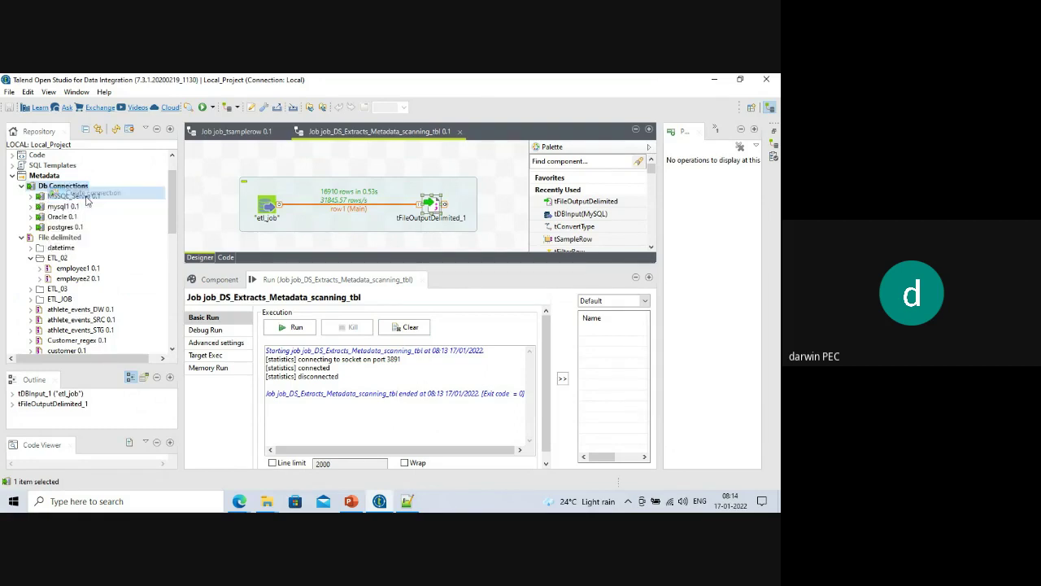
type("mysql_test")
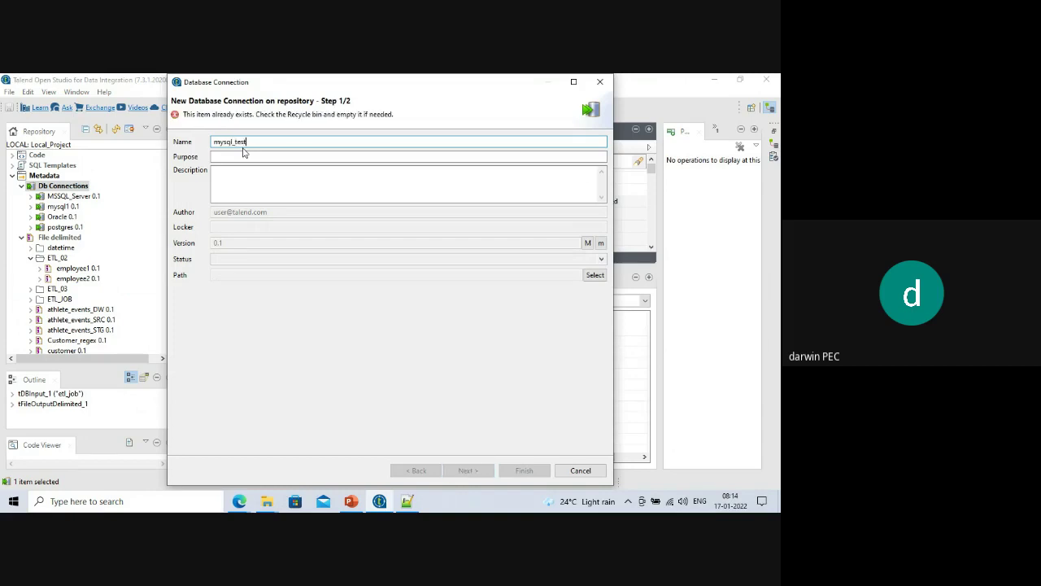
type("1")
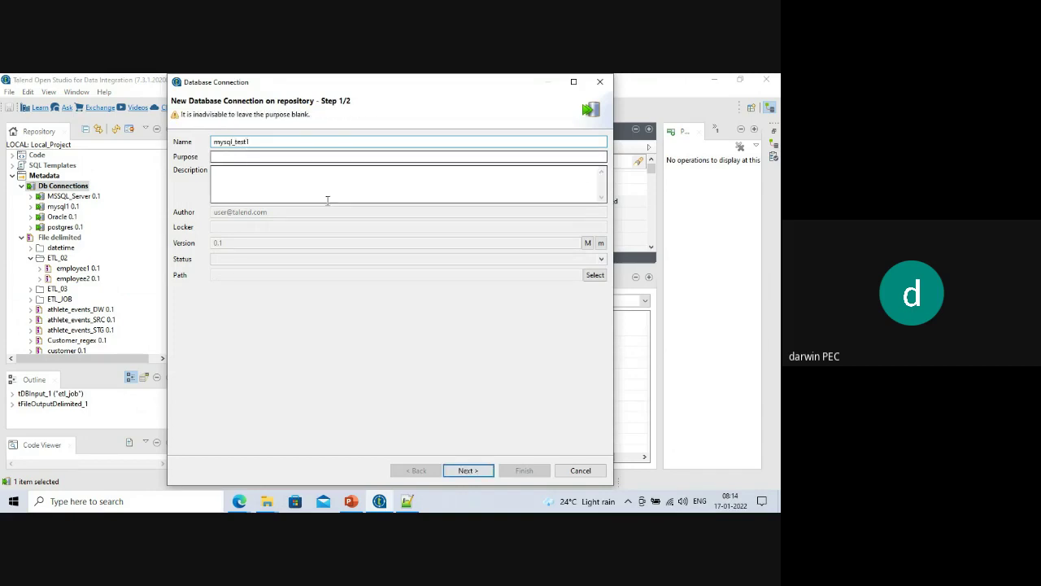
left_click_drag(235, 143, 247, 142)
left_click(239, 144)
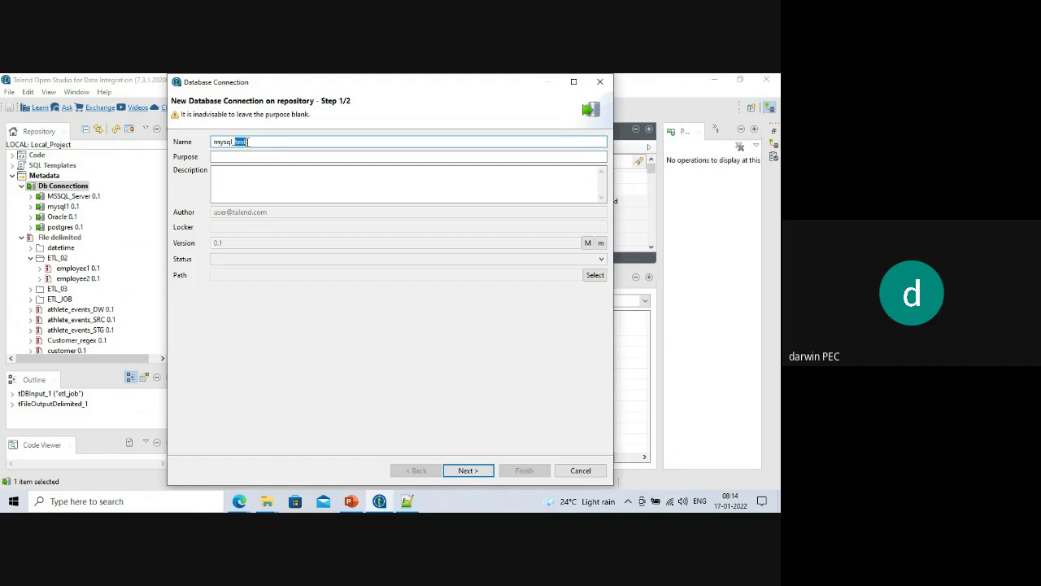
Set the connection's DB type to MySQL with login root and its password.
left_click(467, 470)
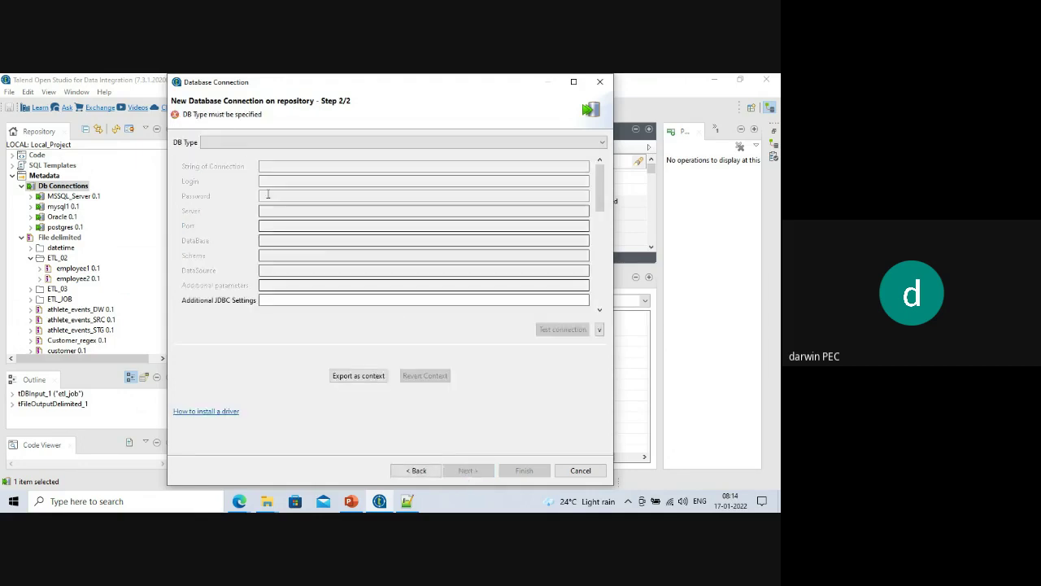
left_click(241, 144)
scroll(252, 244, "down", 3)
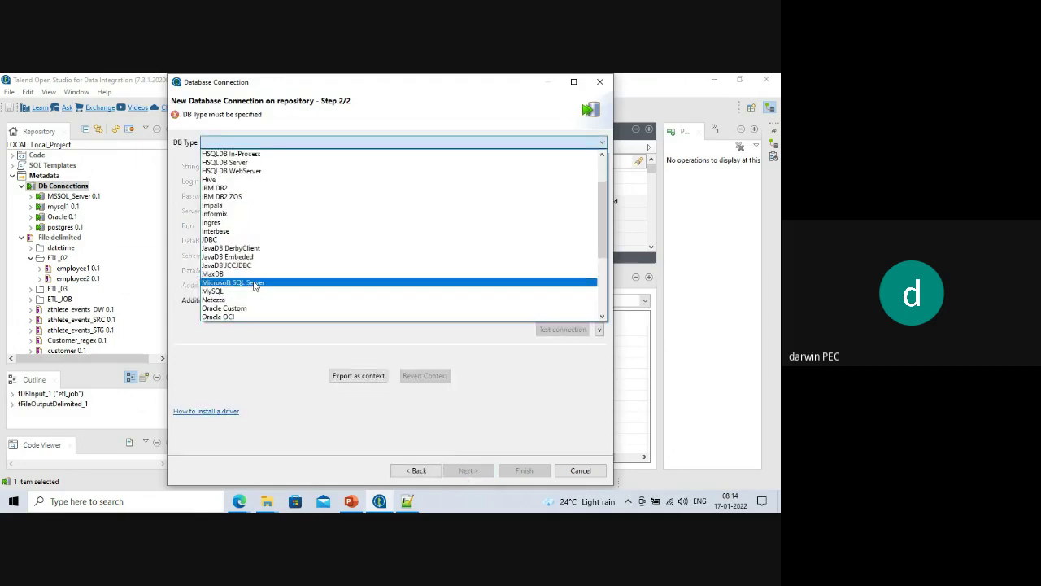
left_click(214, 290)
left_click(273, 196)
type("root")
key("Tab")
type("root")
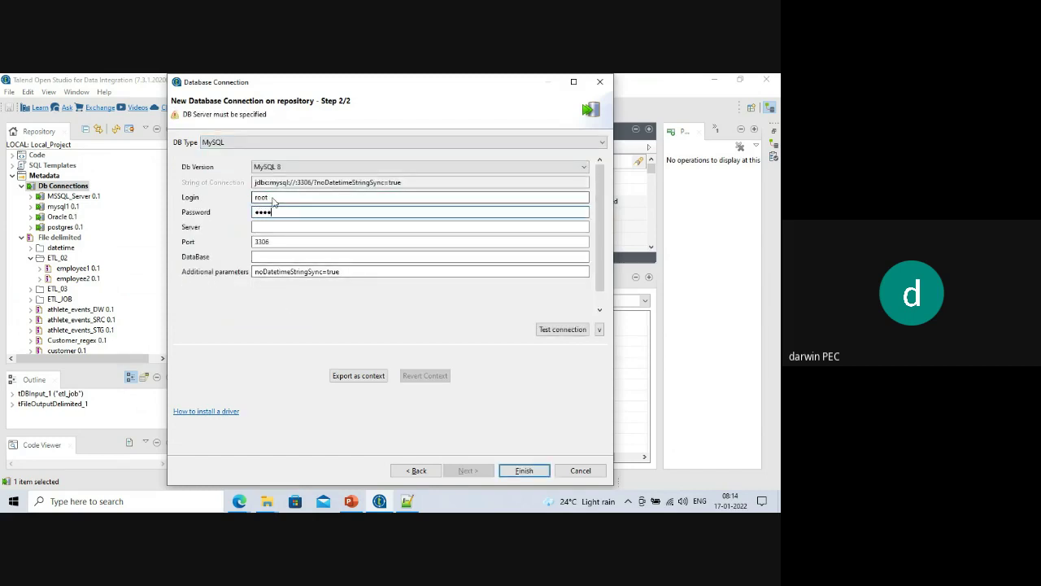
Enter server localhost, then search Windows for mysql.
left_click(266, 227)
type("localhost")
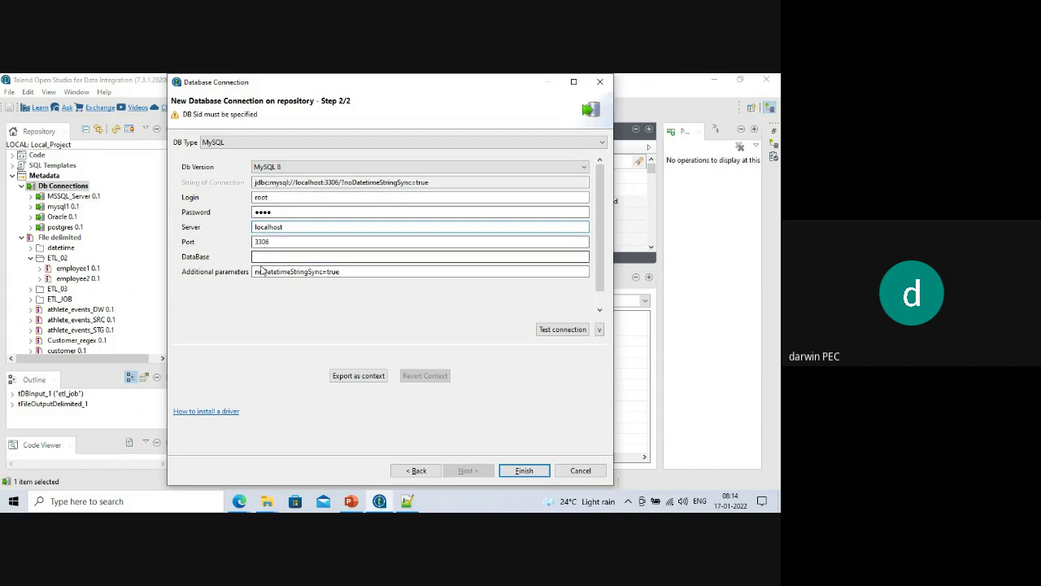
left_click(261, 258)
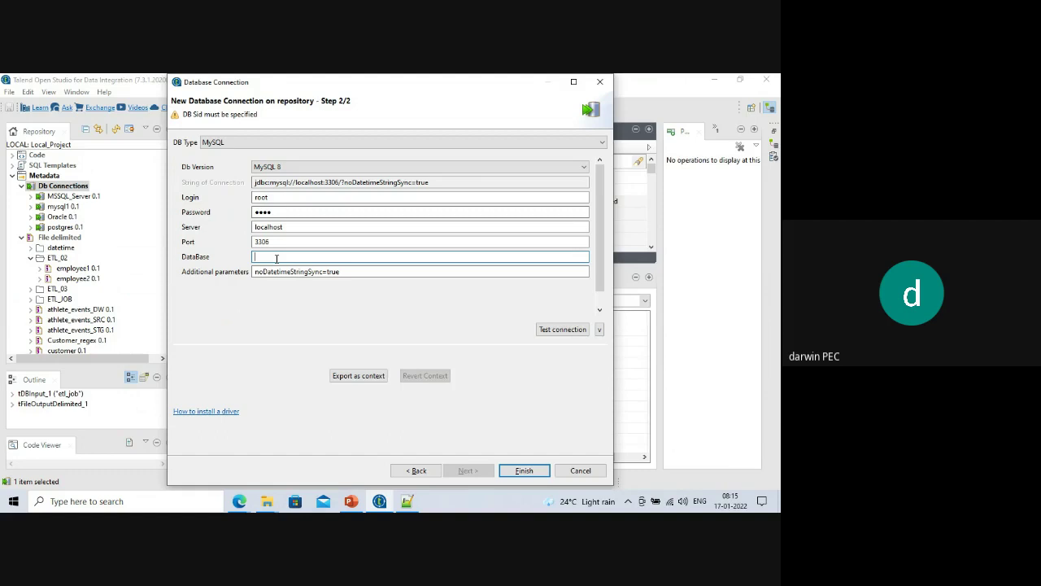
left_click(126, 502)
type("mysql")
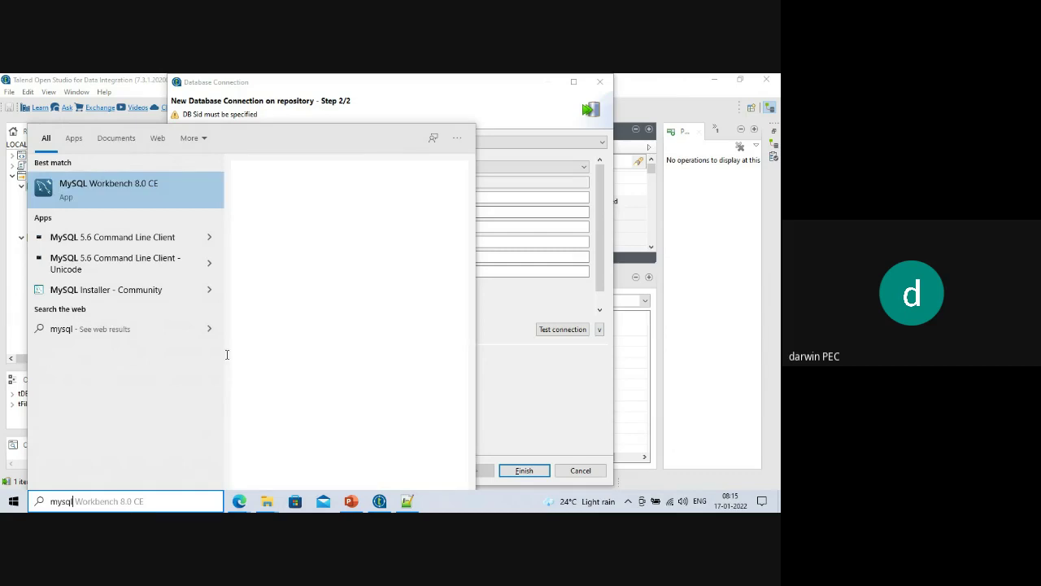
Launch MySQL Workbench on the talend connection and inspect classicmodels' tables.
left_click(111, 186)
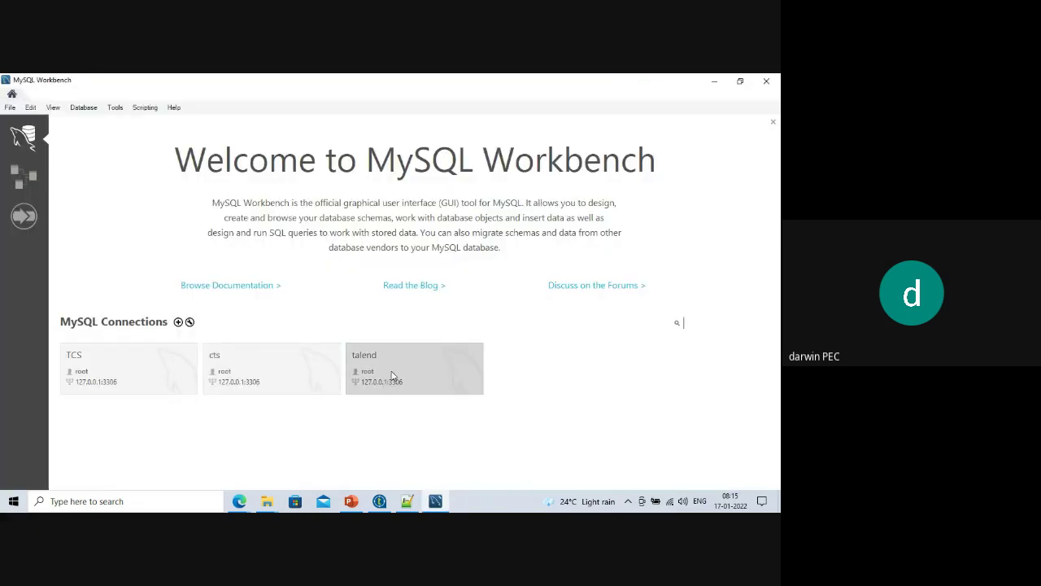
left_click(392, 375)
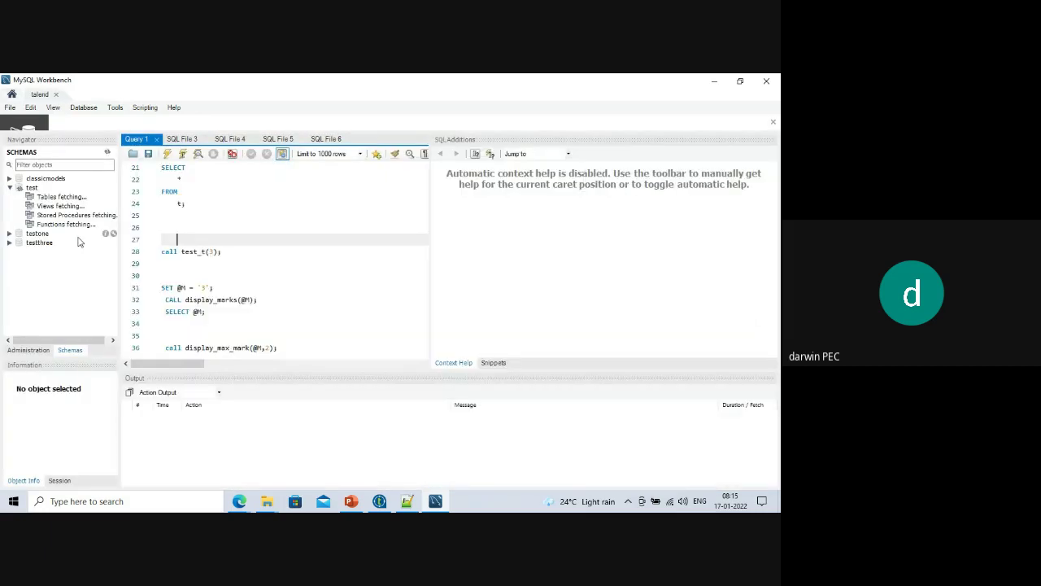
left_click(10, 187)
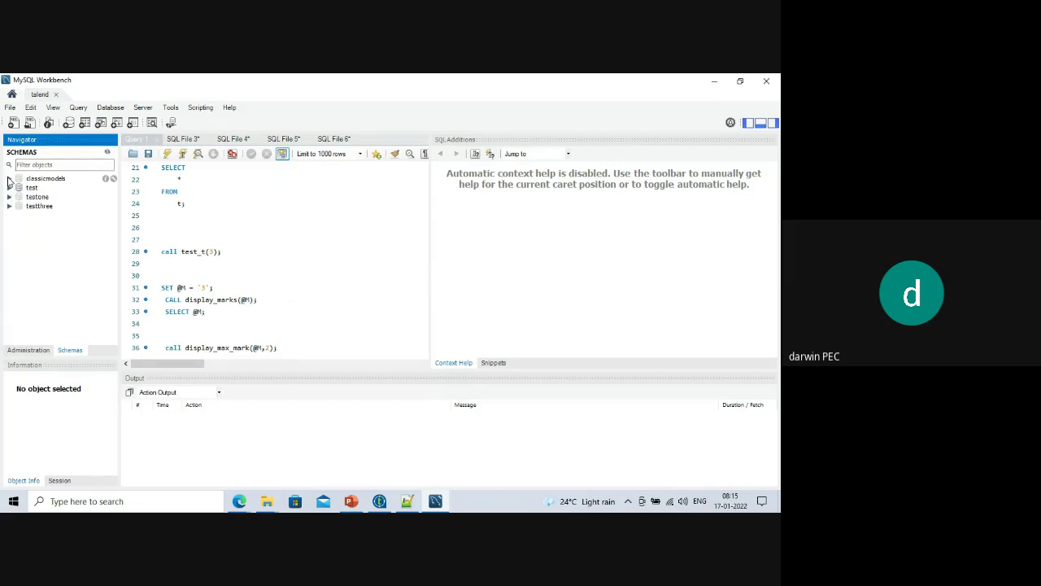
left_click(10, 180)
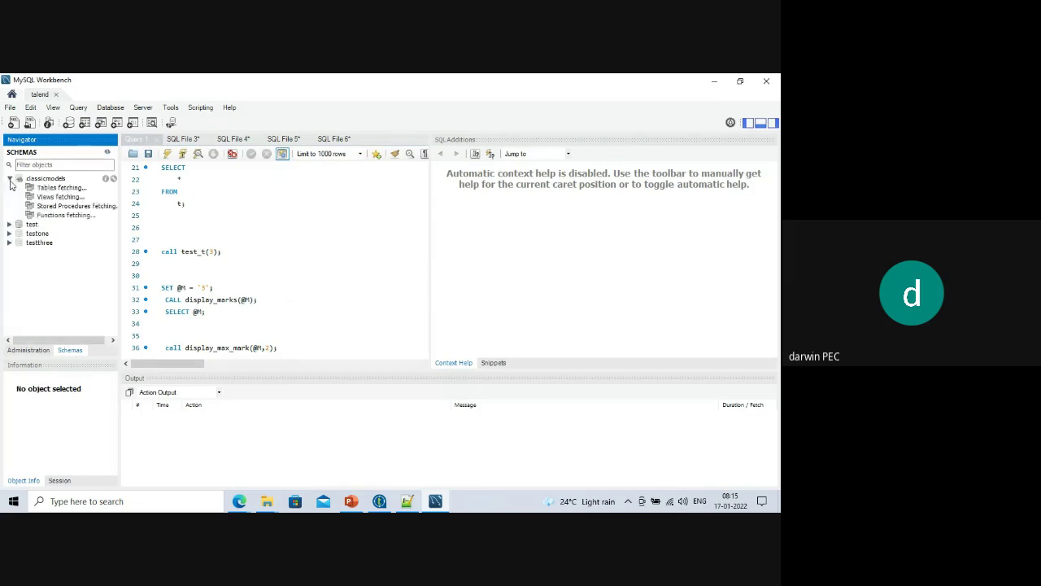
left_click(20, 187)
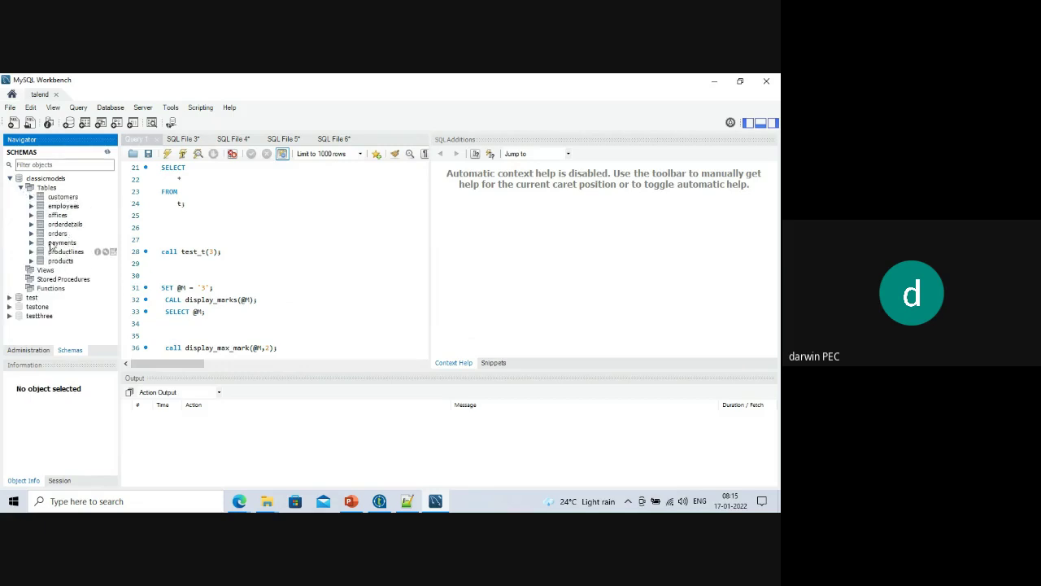
left_click(9, 179)
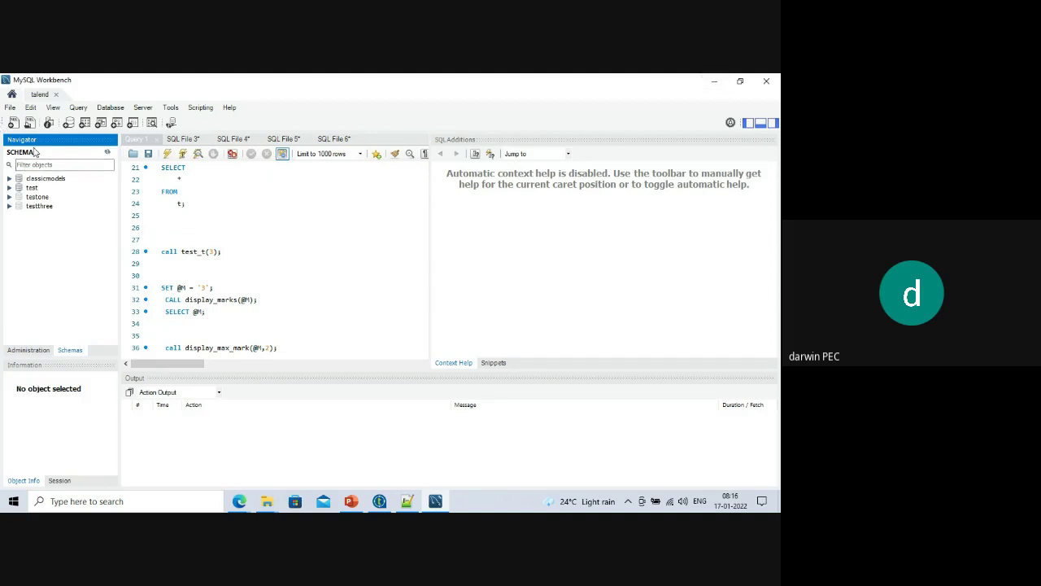
Set the DataBase field to classicmodels and finish the mysql_test1 connection.
left_click(9, 179)
left_click(713, 80)
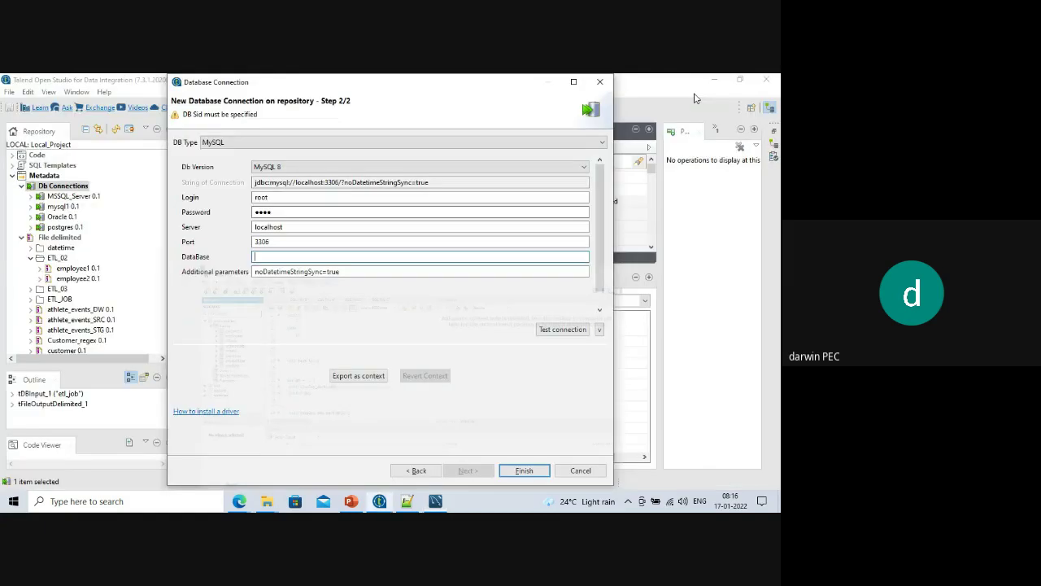
type("cla")
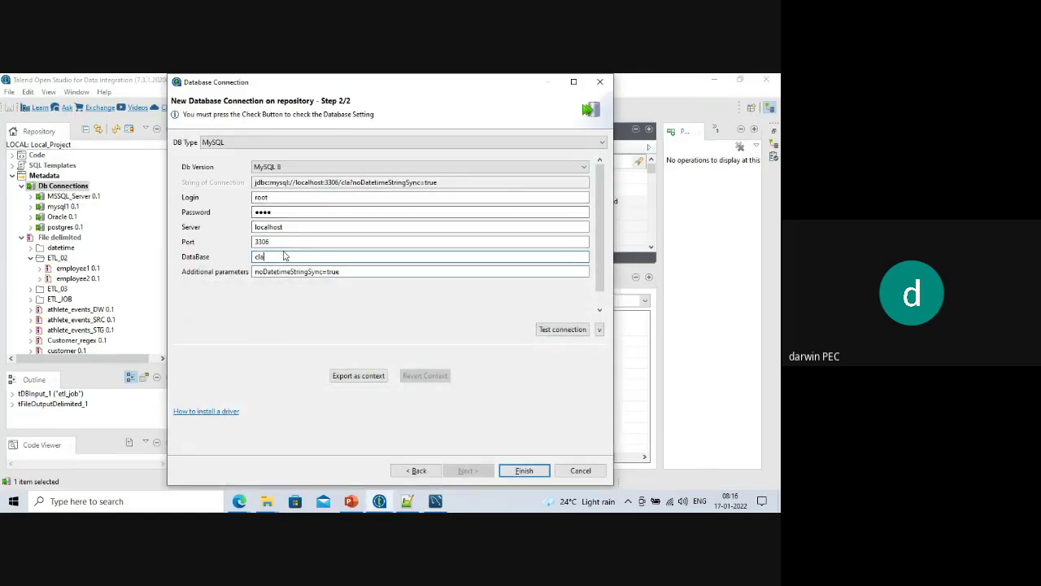
type("ssicmodels")
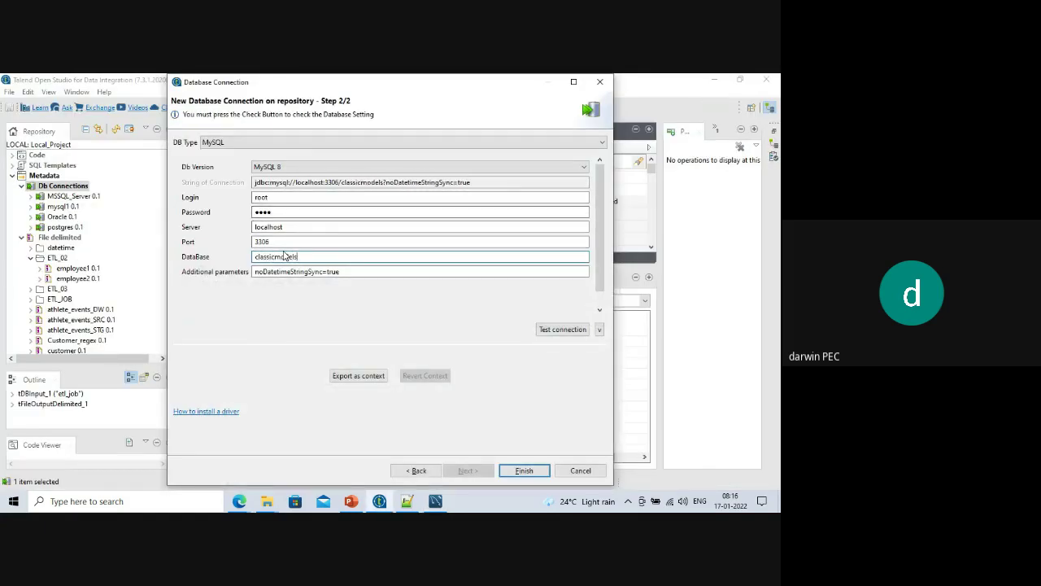
key("alt+Tab")
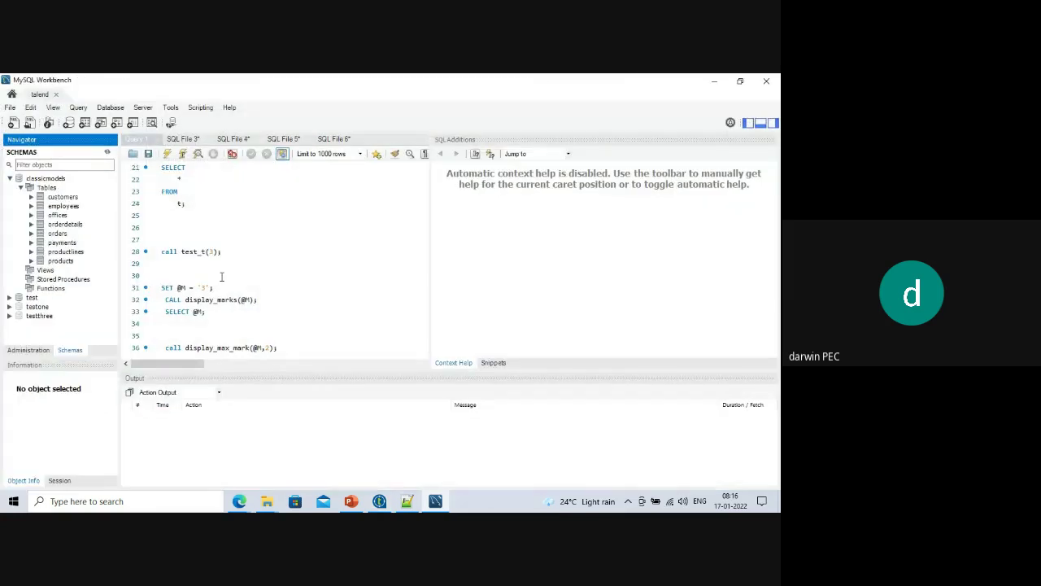
key("alt+Tab")
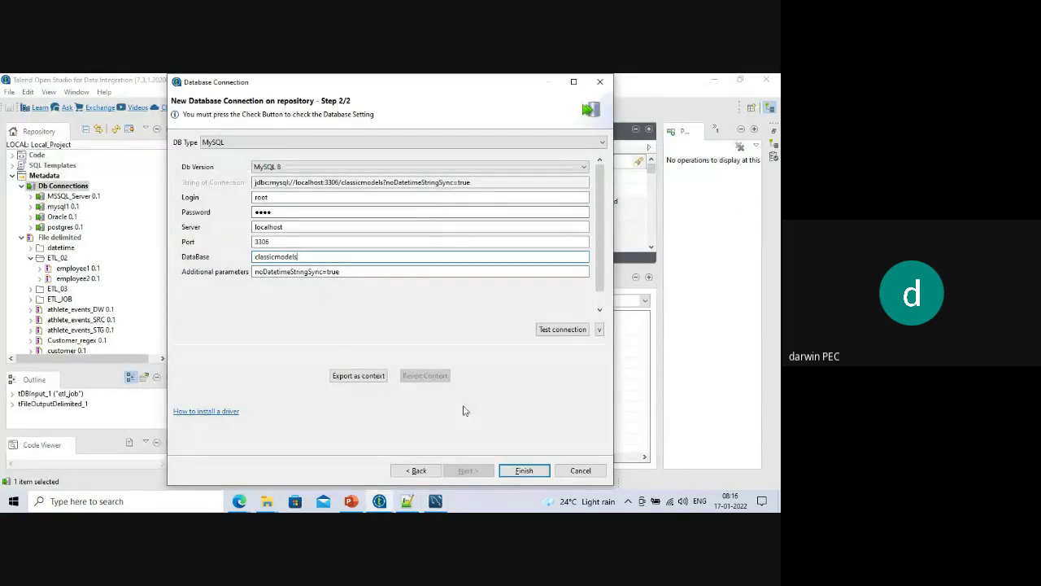
left_click(524, 470)
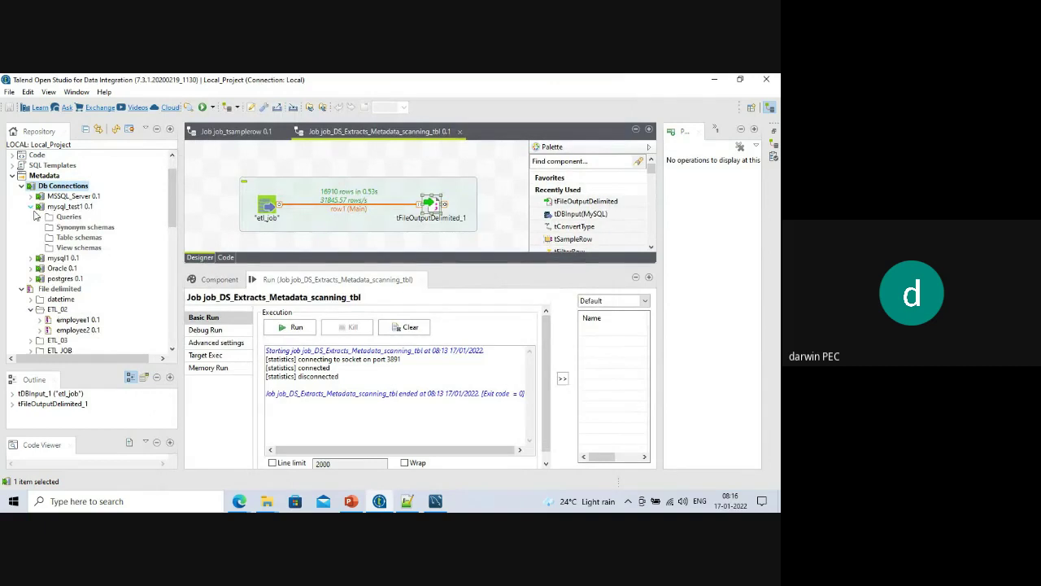
Retrieve schema from mysql_test1 with the default filter and expand the classicmodels catalog.
right_click(65, 208)
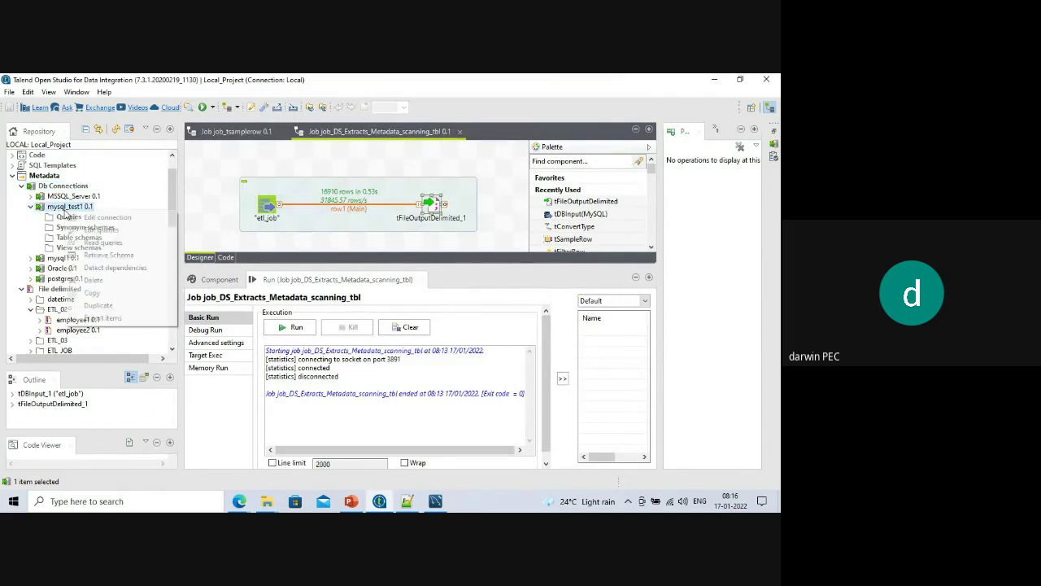
left_click(109, 256)
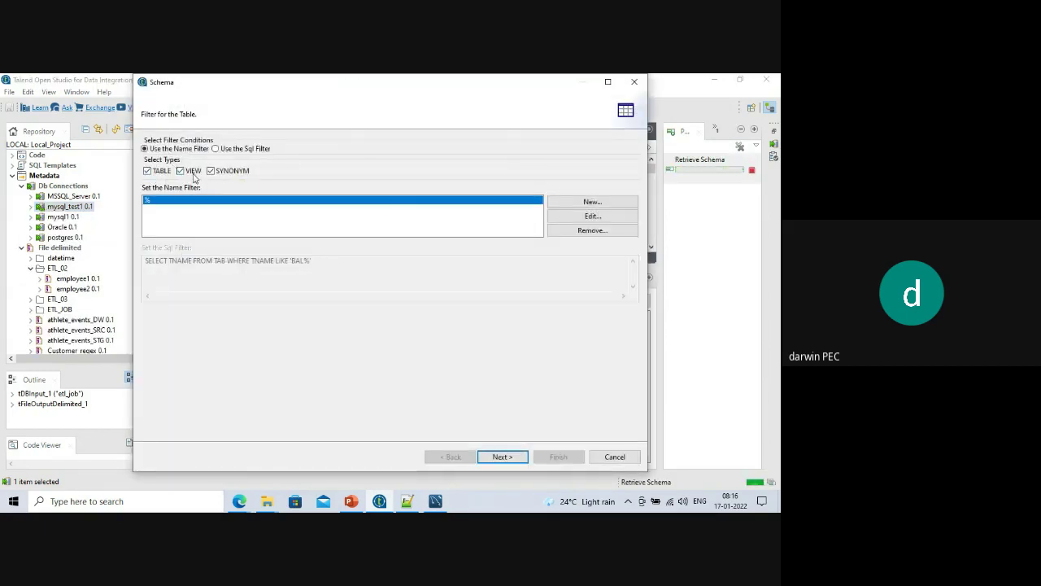
left_click(497, 458)
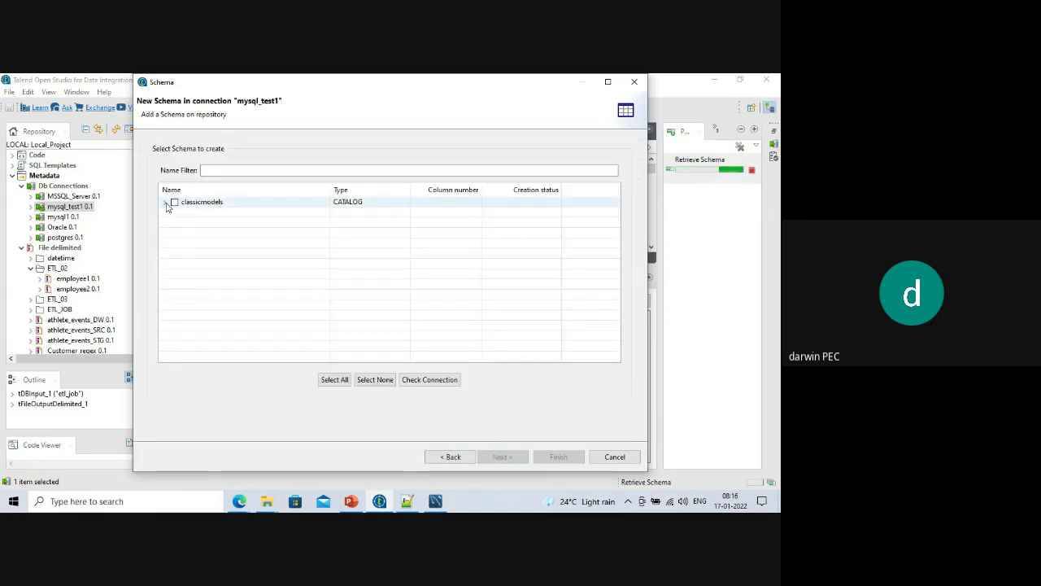
left_click(166, 202)
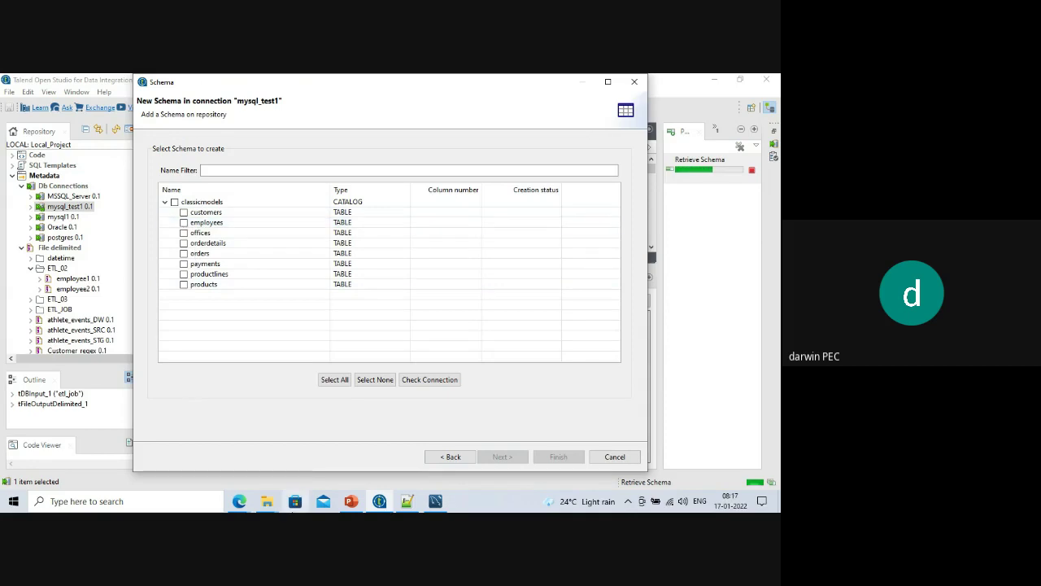
mouse_move(241, 502)
left_click(315, 448)
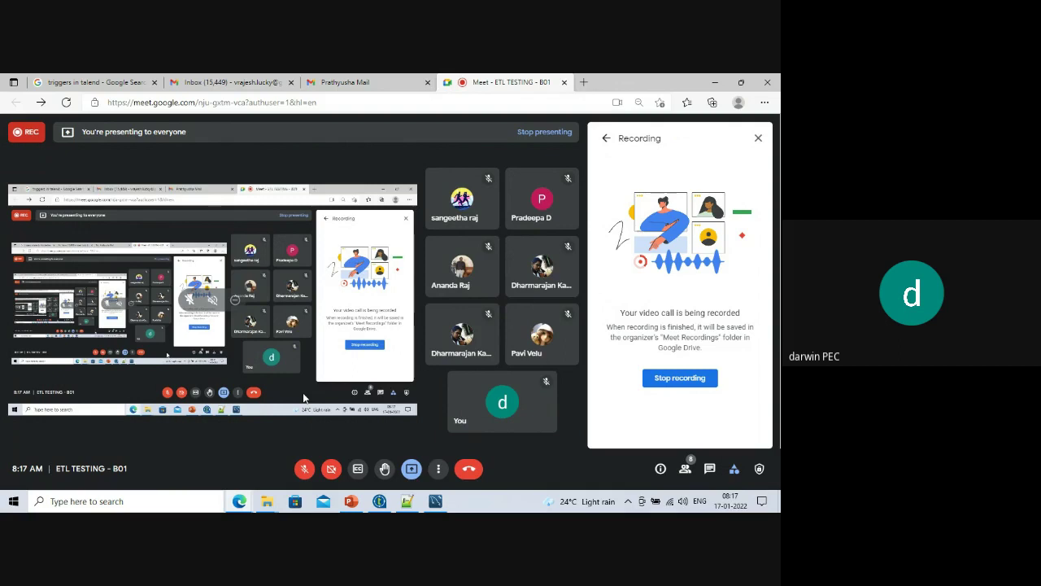
Unmute the microphone in the ETL TESTING - B01 Meet call.
left_click(305, 469)
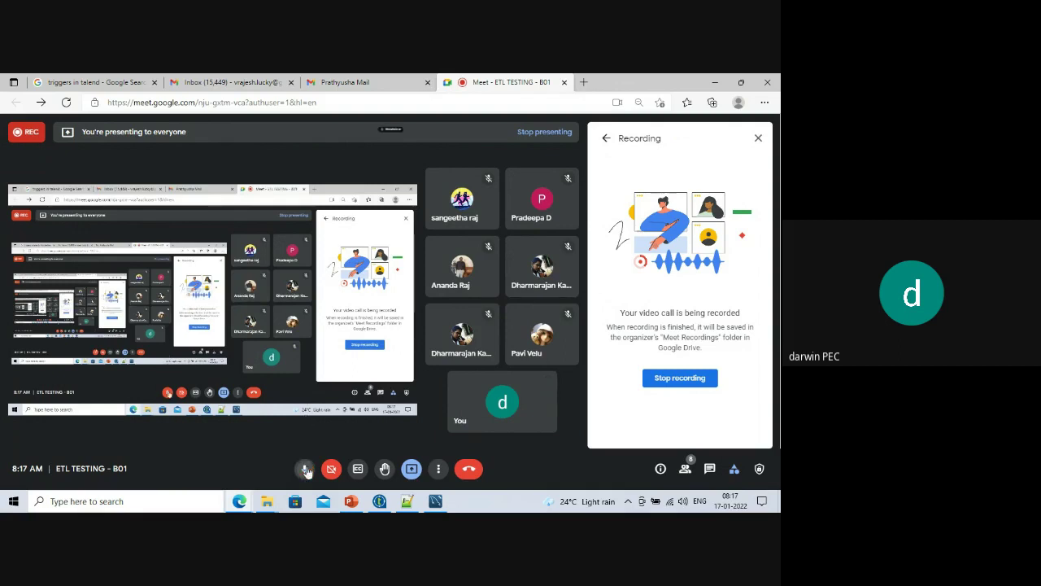
Select all eight classicmodels tables for import and continue to schema review.
left_click(715, 82)
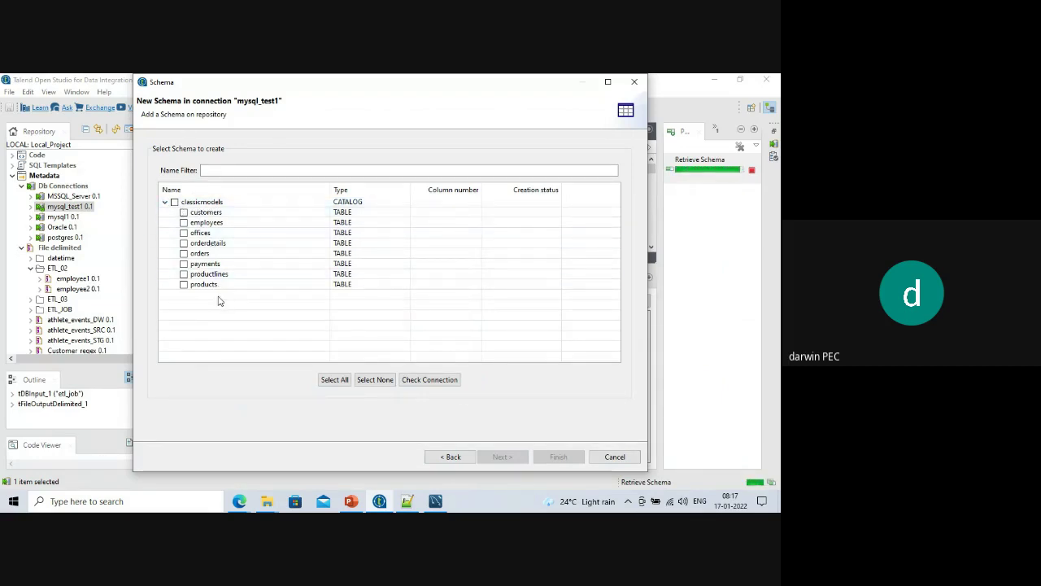
left_click(174, 202)
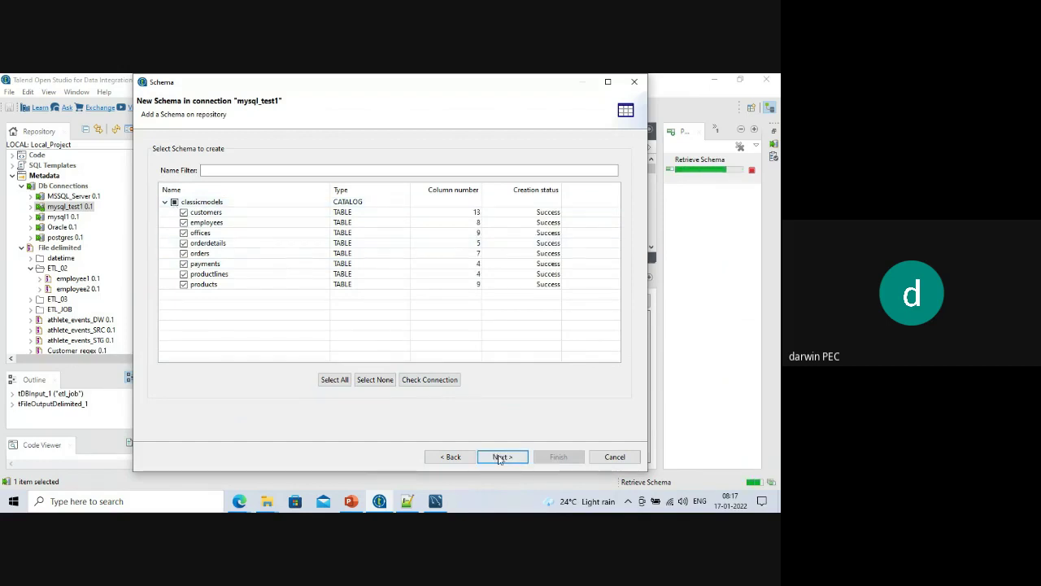
left_click(501, 457)
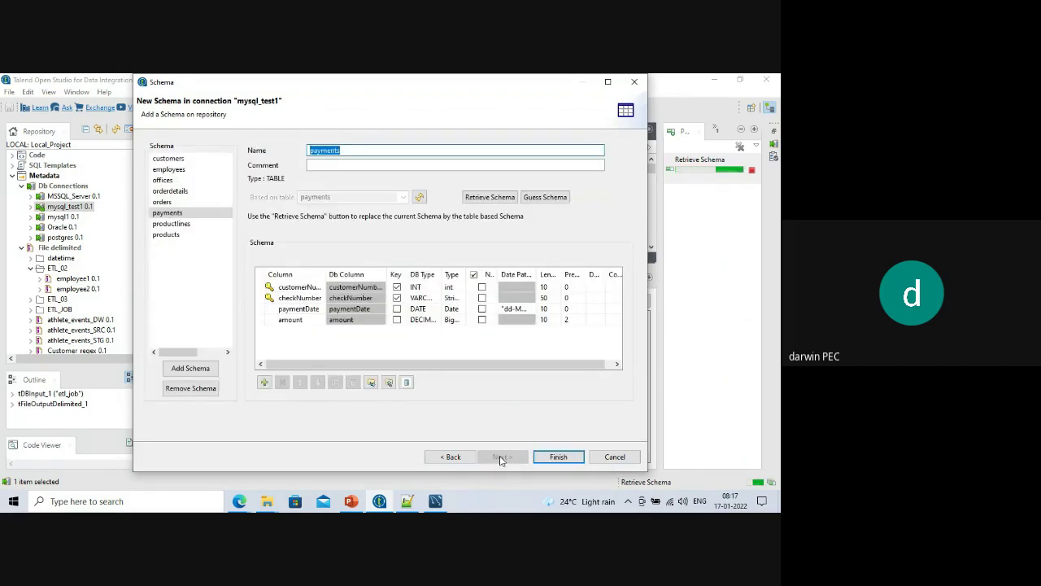
Inspect each table's columns, customers through products, and widen the DB Type column.
left_click(175, 159)
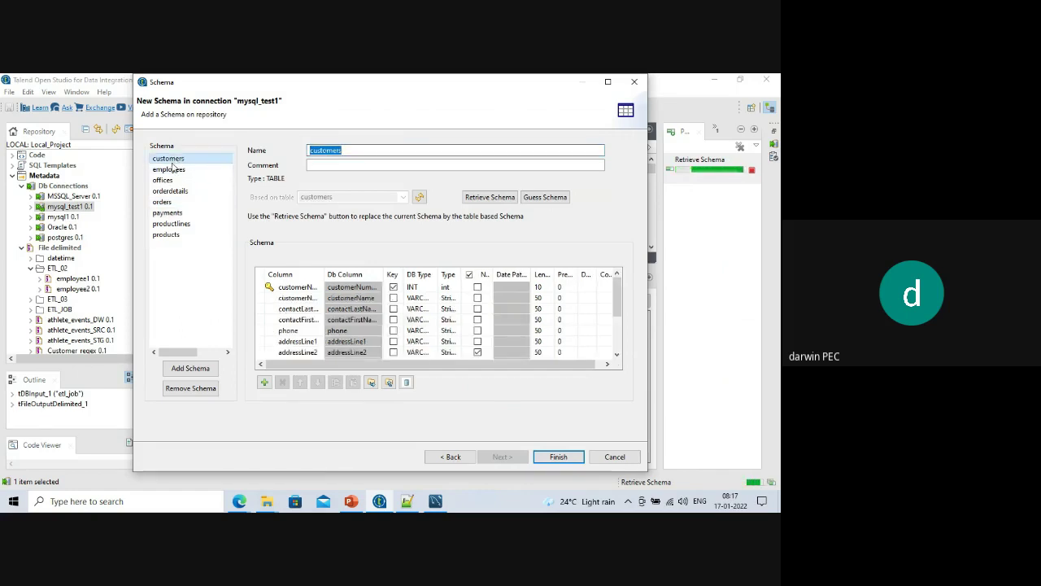
left_click(170, 169)
left_click(164, 180)
left_click(163, 190)
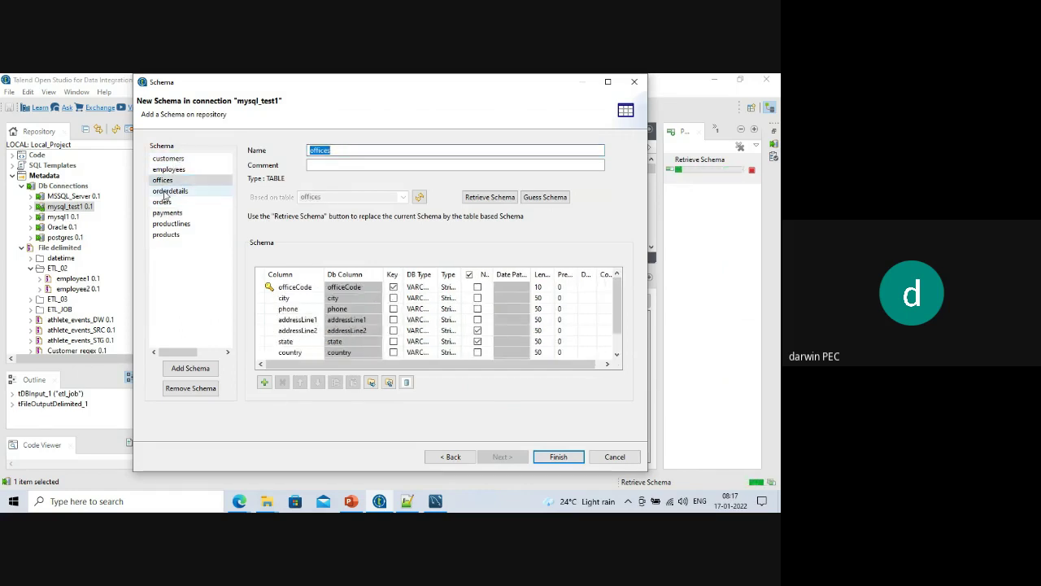
left_click(165, 201)
left_click(165, 213)
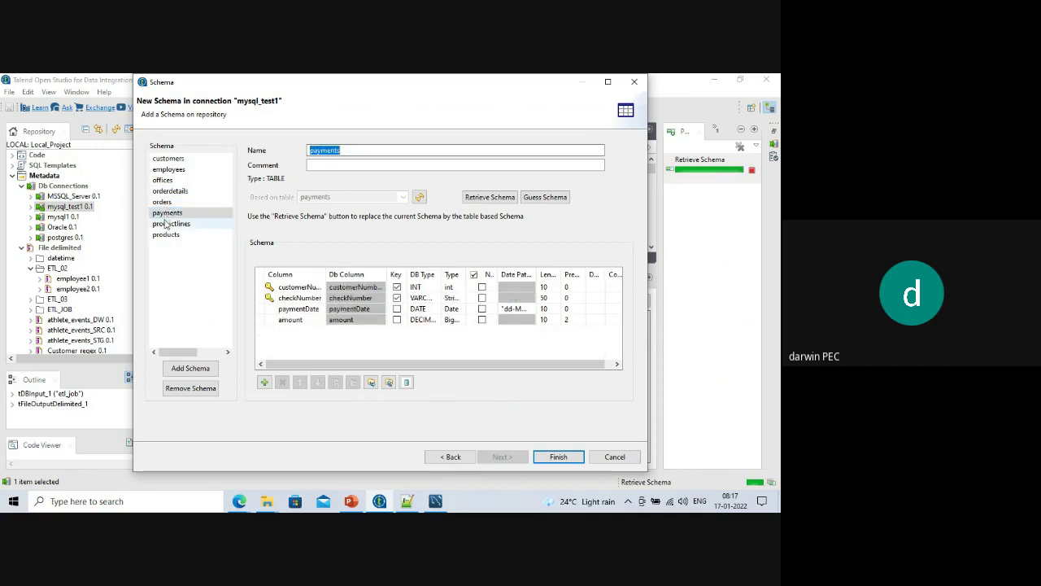
left_click(166, 225)
left_click(164, 235)
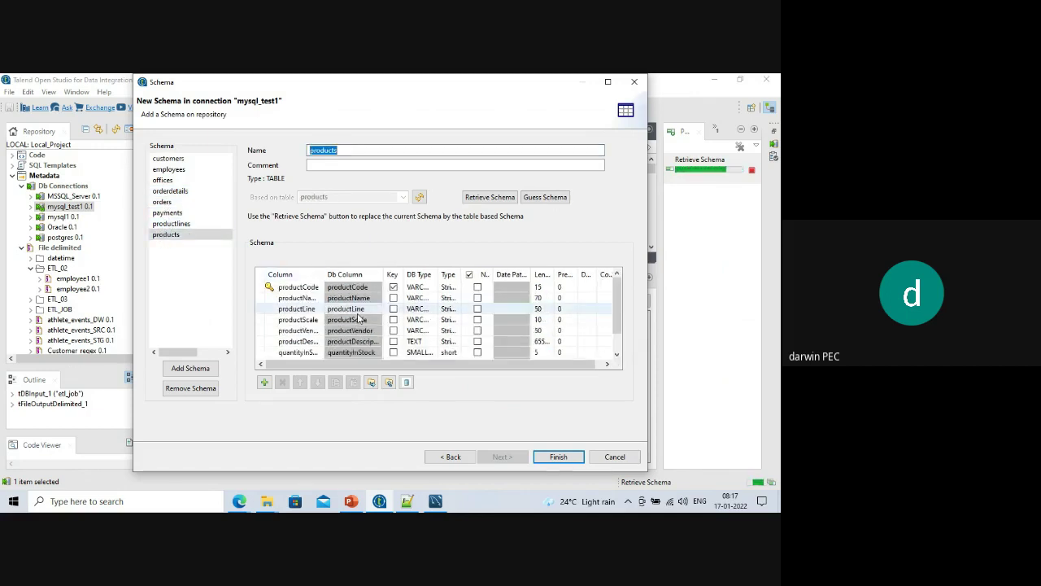
scroll(418, 311, "down", 2)
left_click_drag(436, 271, 469, 275)
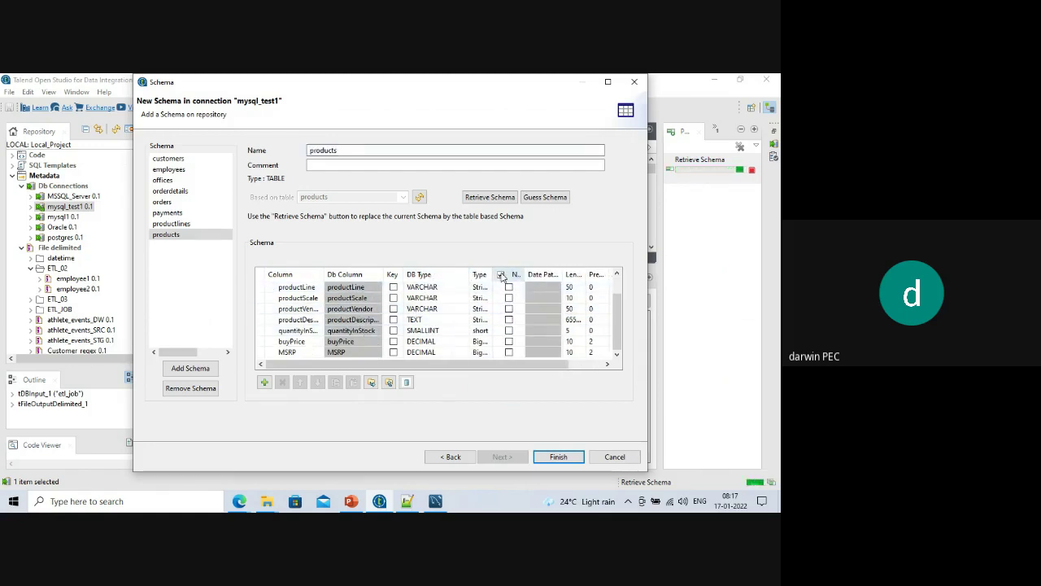
left_click_drag(537, 364, 345, 382)
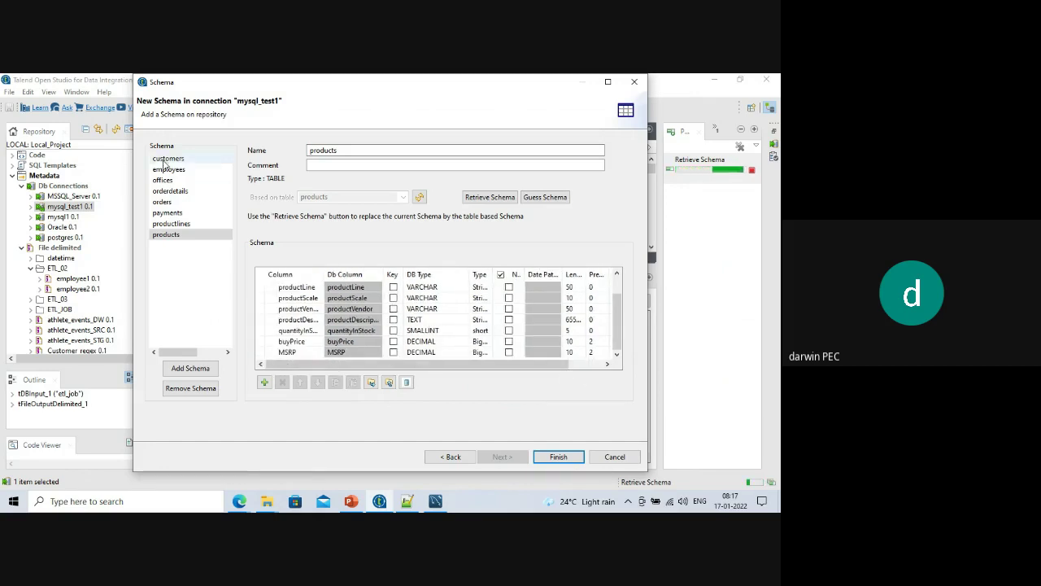
Review all eight tables' columns again with full DB type names visible.
left_click(167, 159)
left_click(168, 169)
left_click(163, 180)
left_click(169, 190)
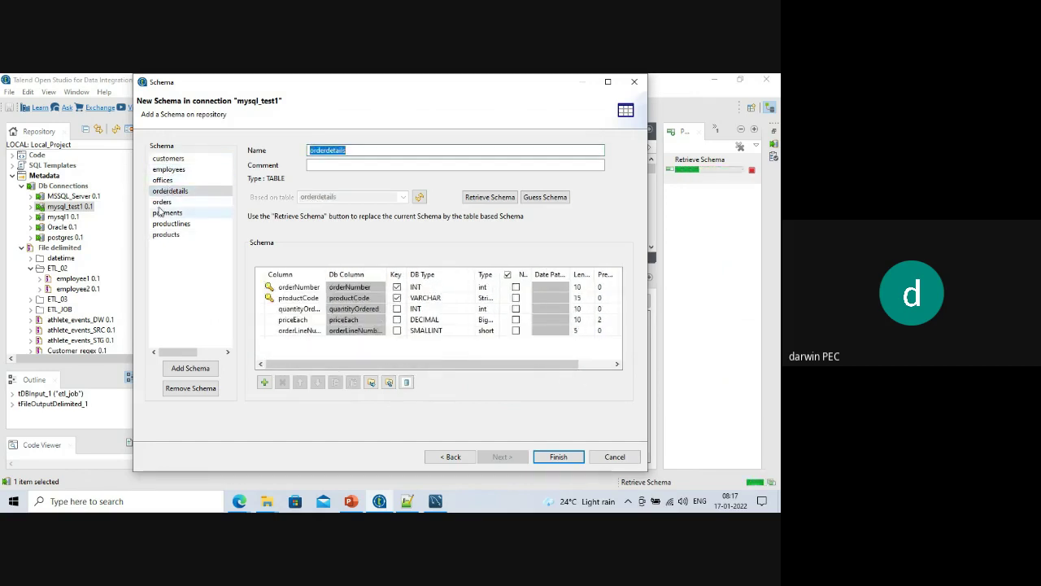
left_click(162, 202)
left_click(167, 212)
left_click(171, 223)
left_click(167, 235)
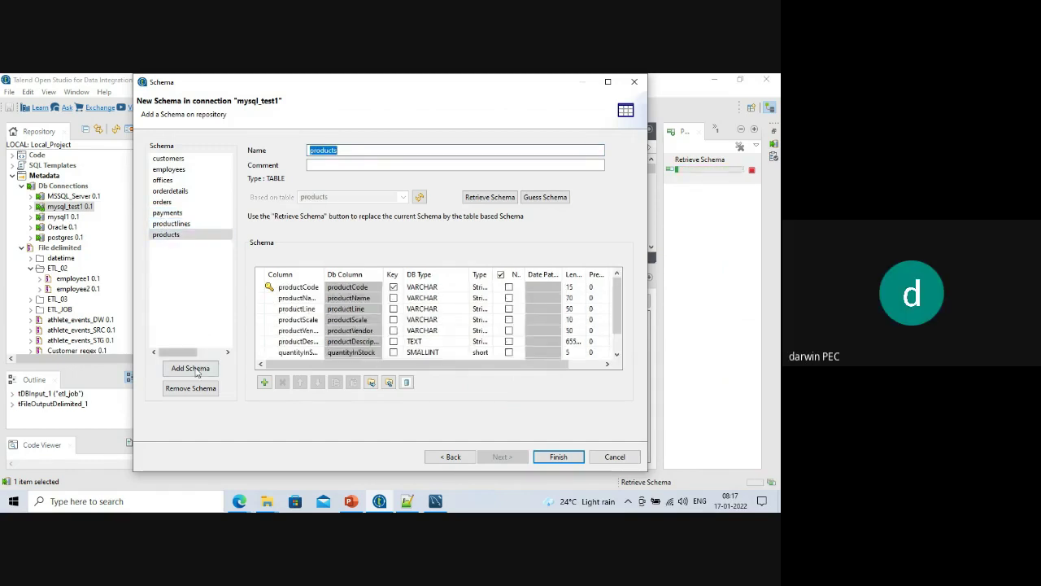
left_click(159, 161)
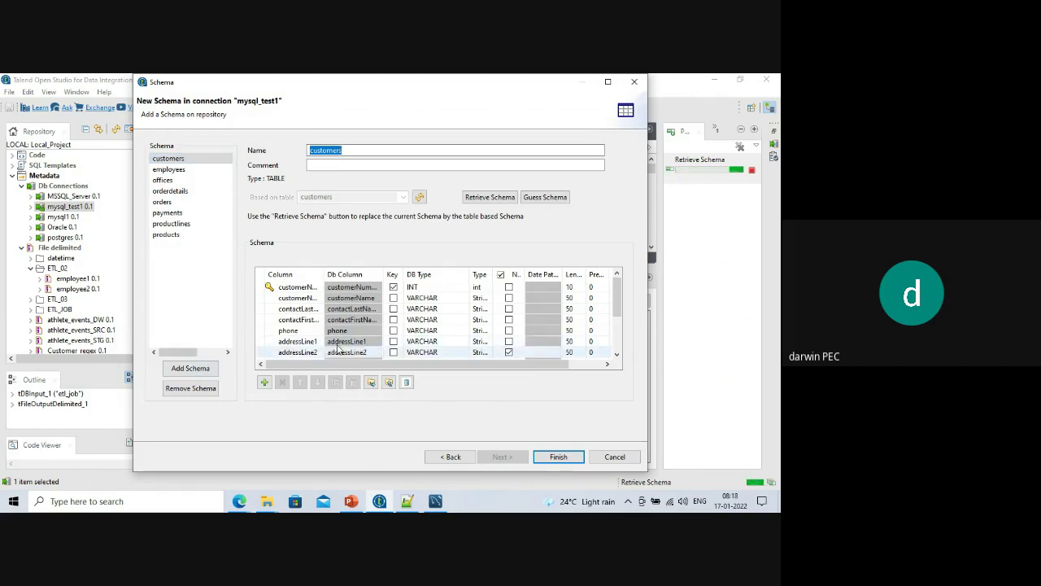
Save the retrieved table schemas and delete the etl_job input component.
left_click(559, 457)
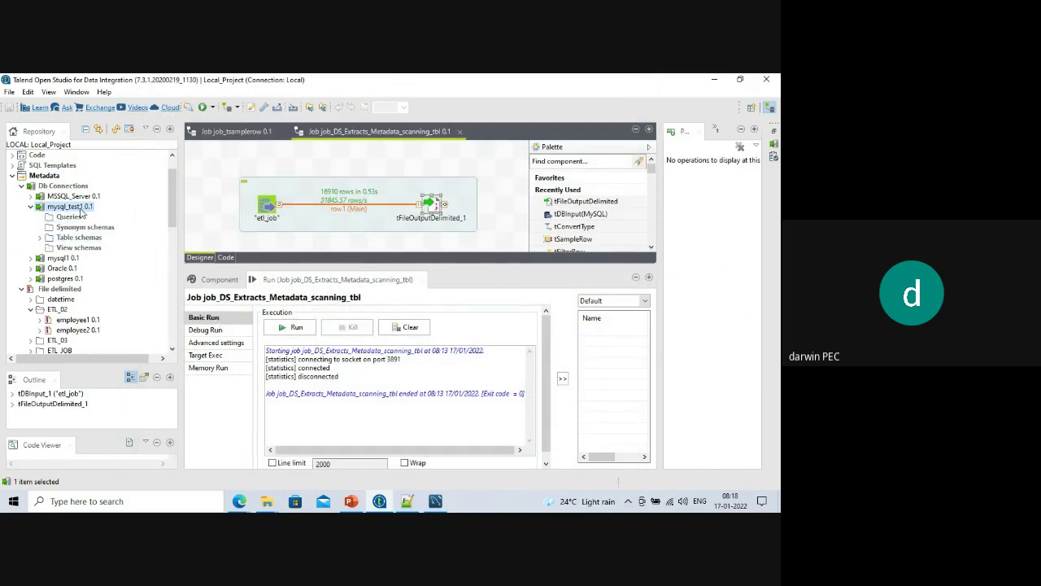
left_click(41, 238)
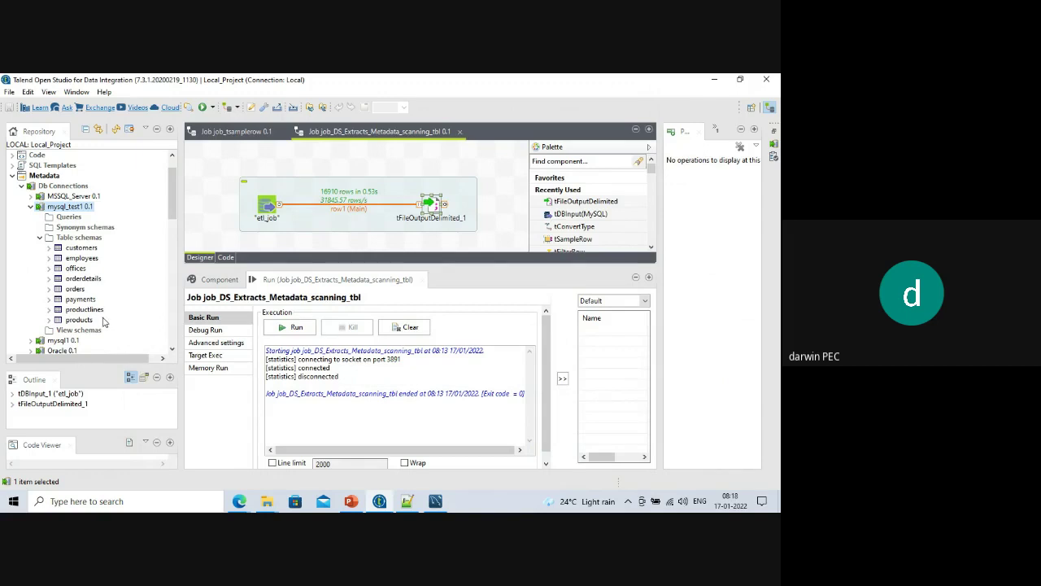
left_click(267, 206)
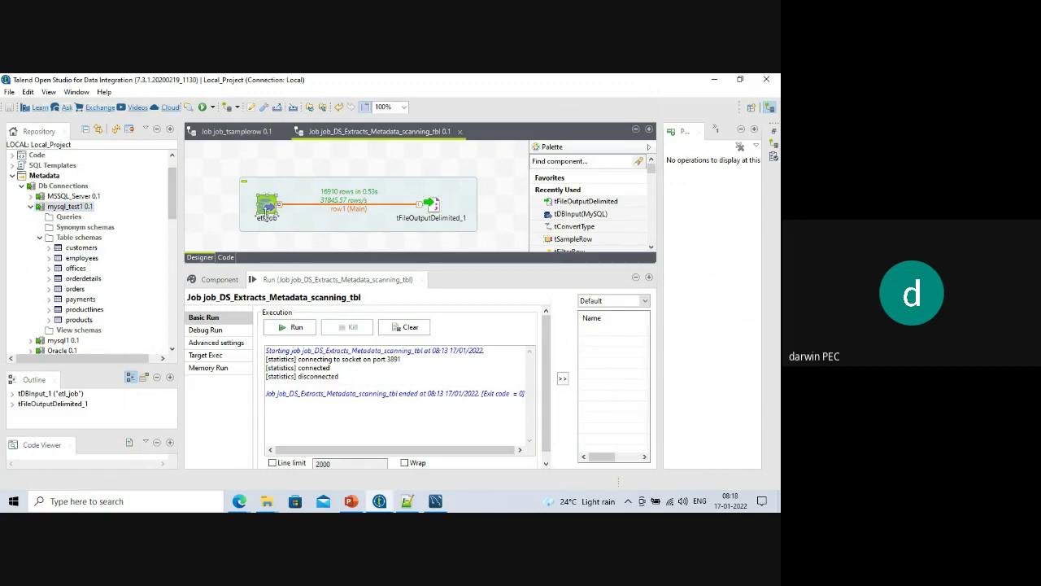
key("Delete")
Add employees as a MySQL input linked by Main row to tFileOutputDelimited_1, clearing old output.
left_click_drag(86, 258, 252, 218)
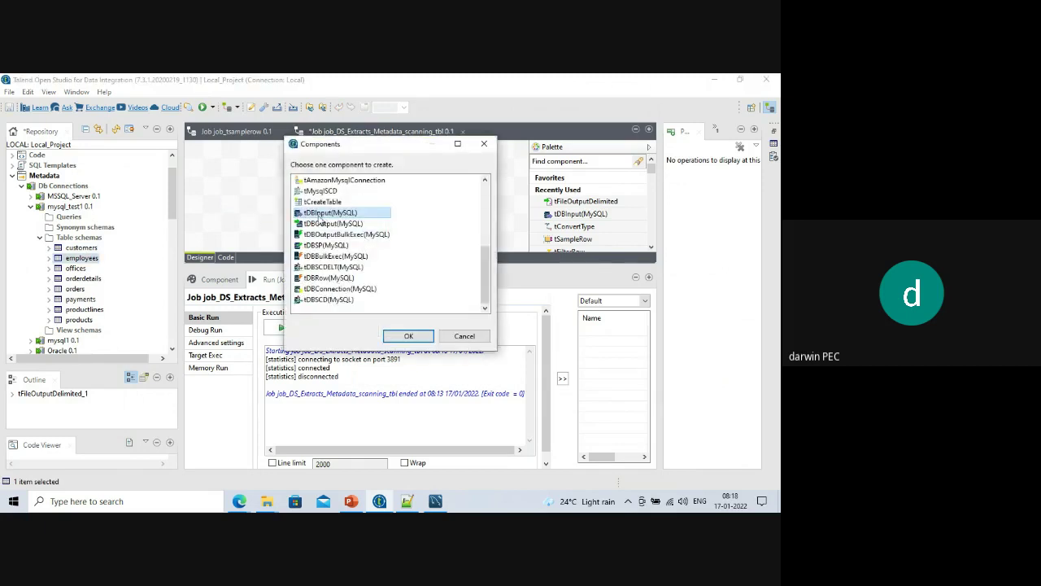
left_click(408, 336)
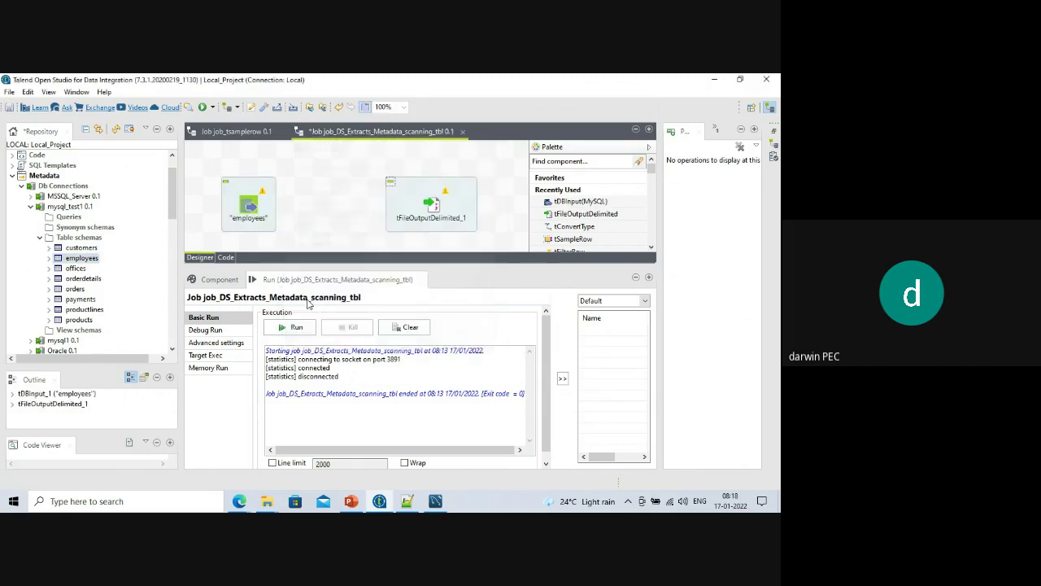
right_click(241, 209)
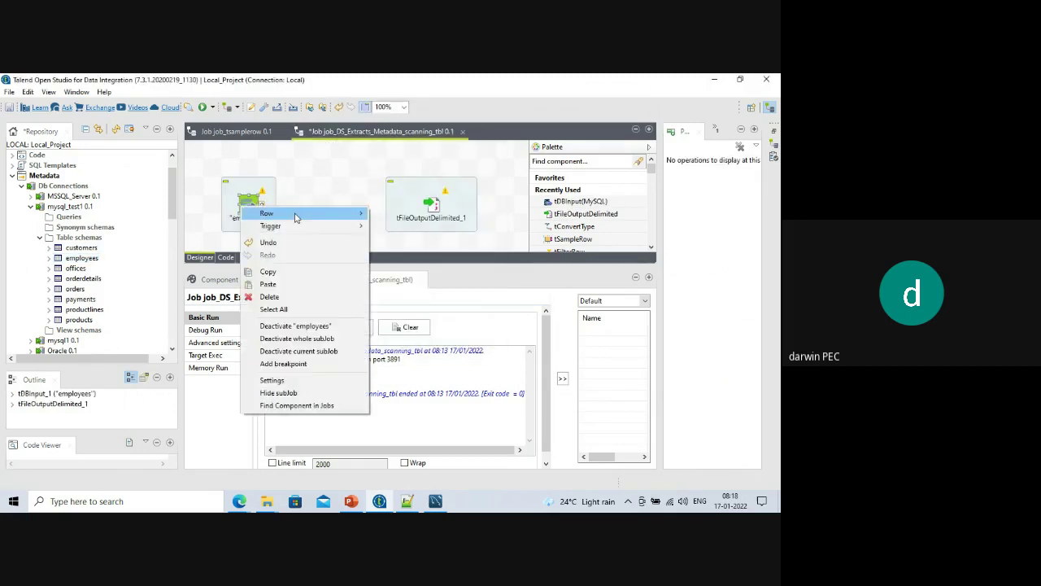
mouse_move(363, 218)
left_click(392, 213)
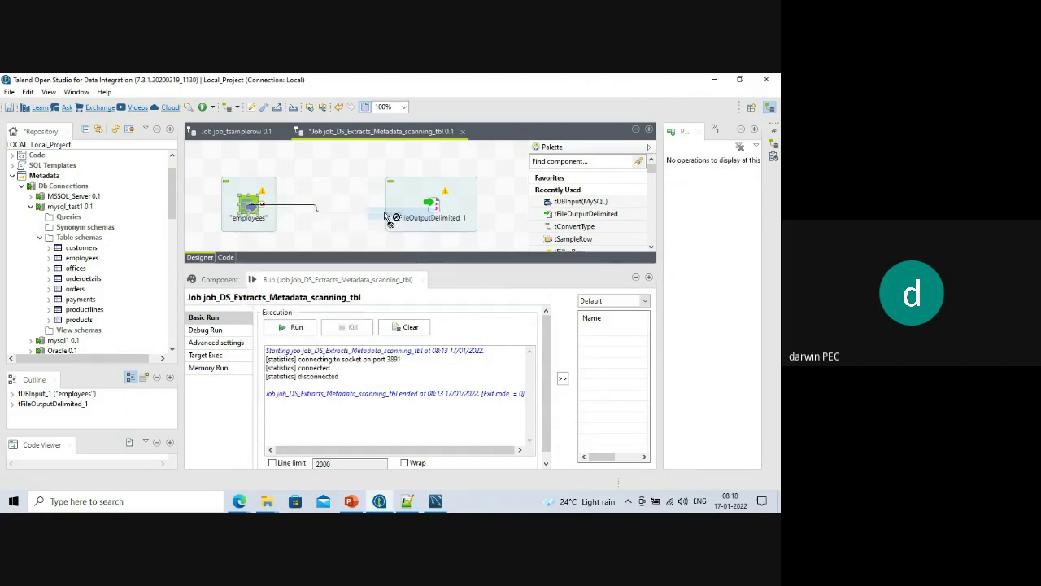
left_click(432, 208)
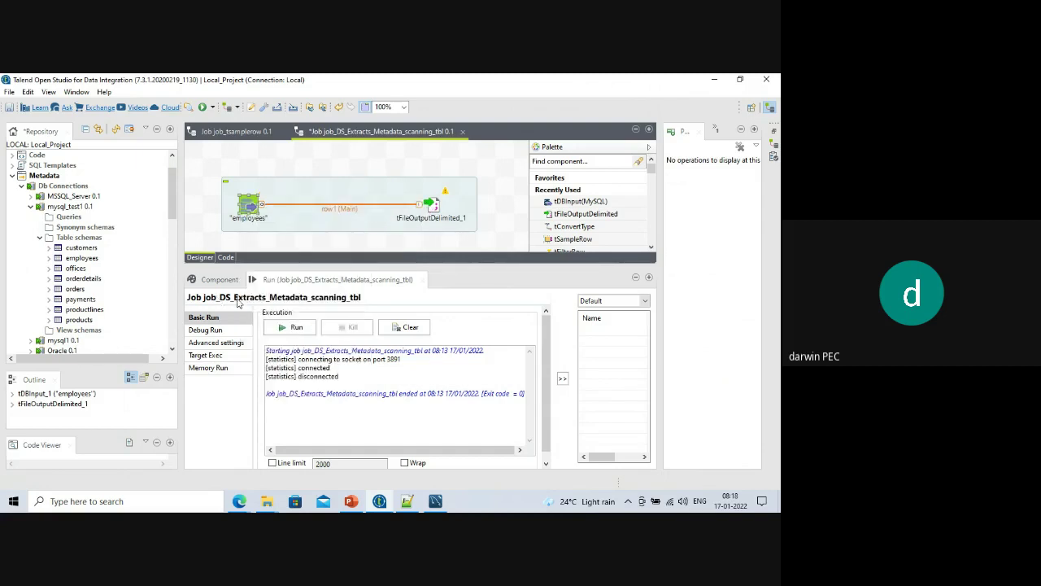
left_click(401, 328)
Run the employees export job, dismiss the compile error, and inspect tFileOutputDelimited_1's settings.
left_click(291, 327)
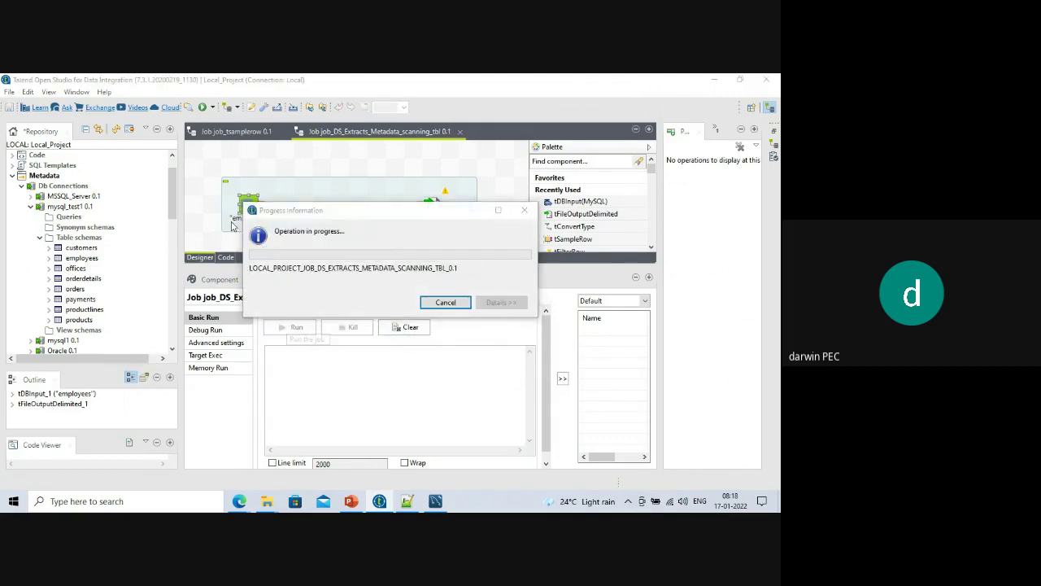
left_click(578, 289)
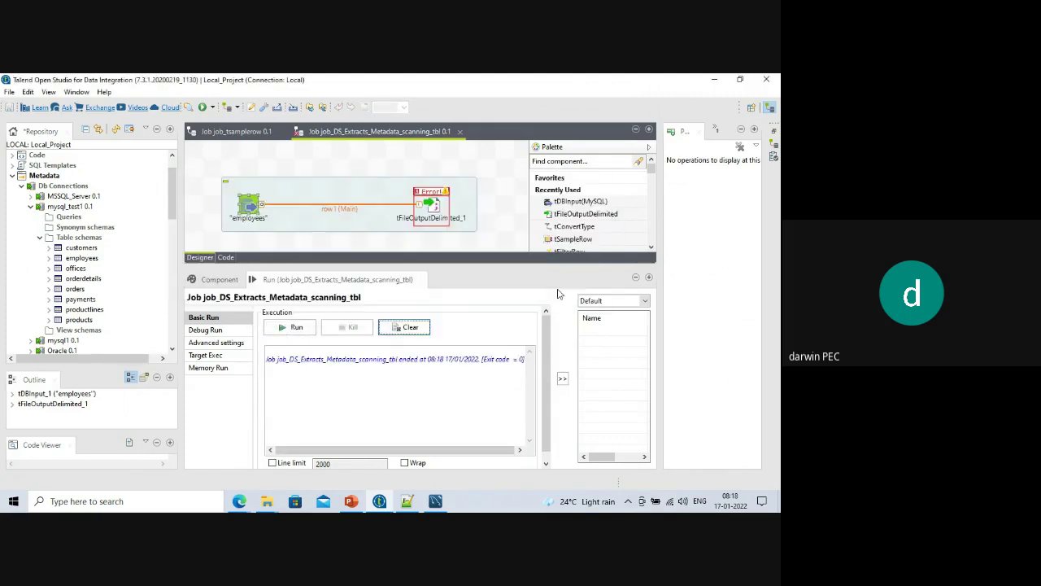
left_click(432, 209)
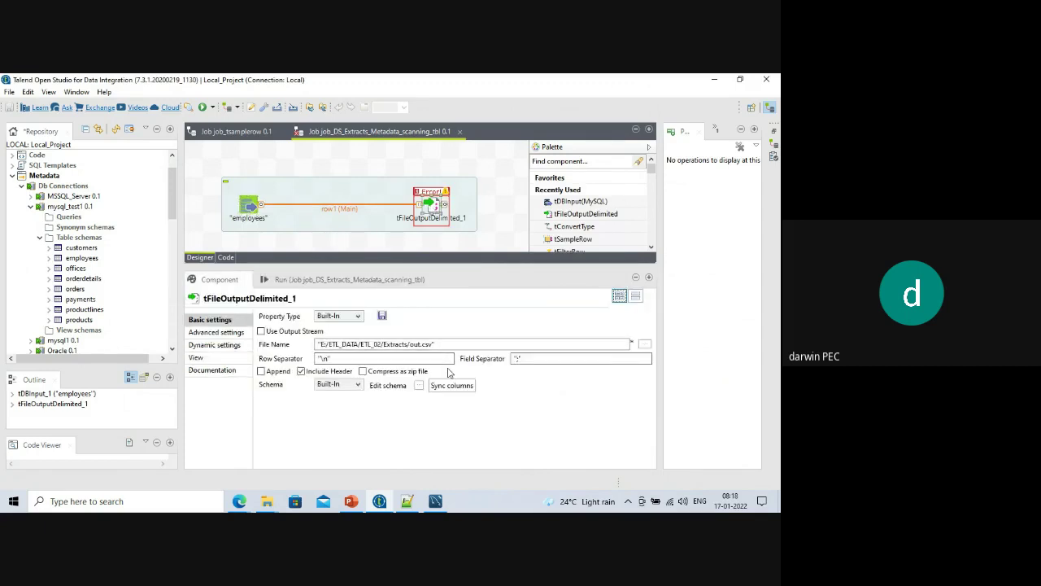
left_click(321, 280)
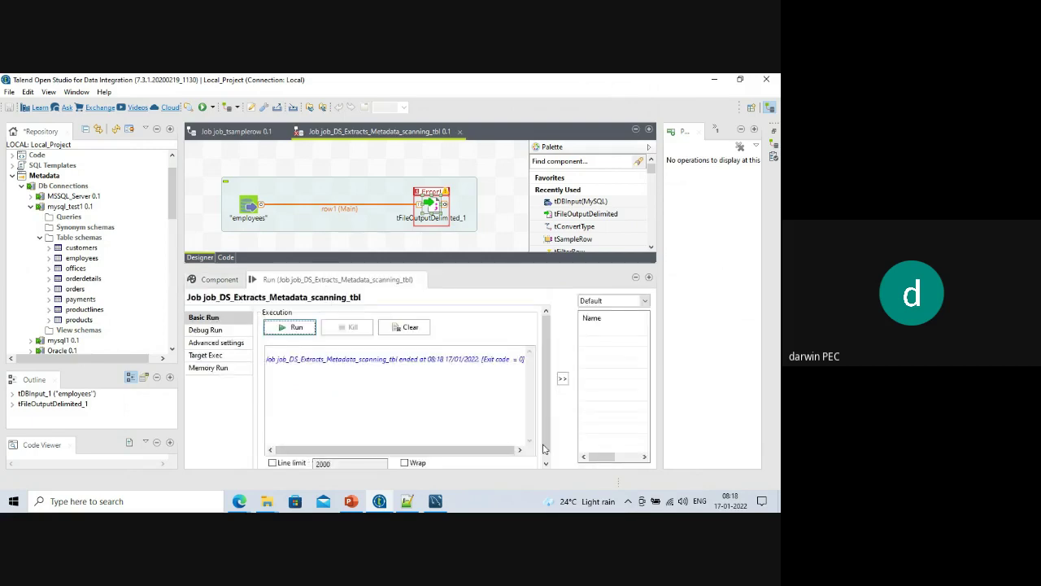
Clear the console, rerun the job, and expand the log showing 'loc cannot be resolved'.
left_click(399, 327)
left_click(292, 327)
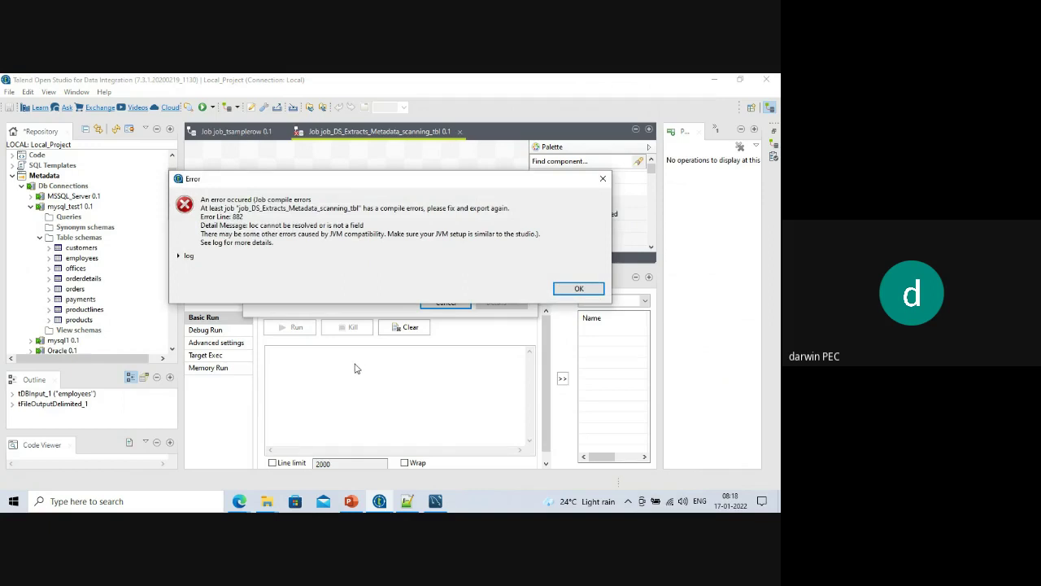
left_click(178, 256)
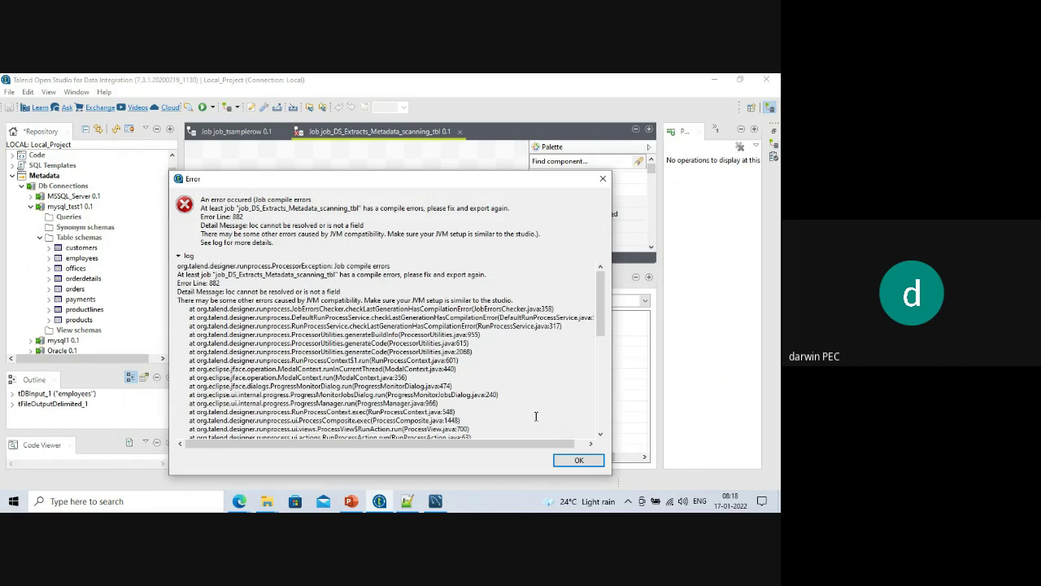
left_click(591, 460)
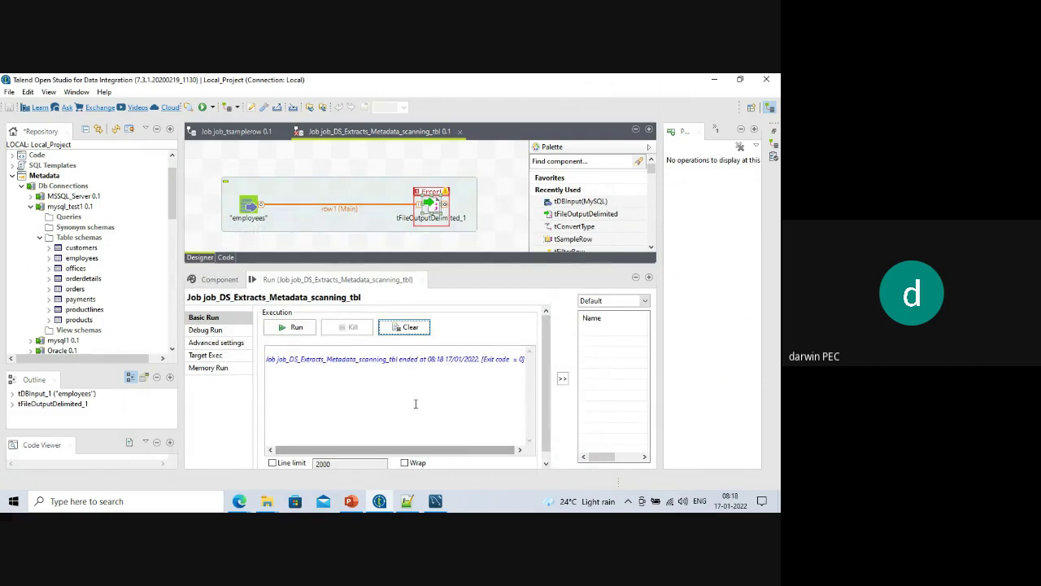
left_click(395, 361)
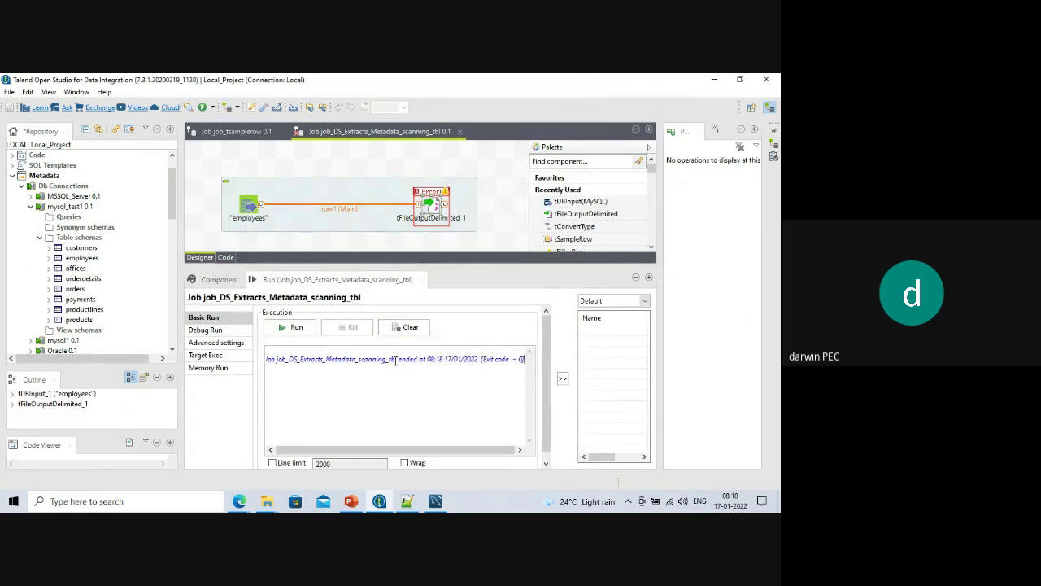
Open tFileOutputDelimited_1's component settings and look through its dynamic and advanced options.
key("Up")
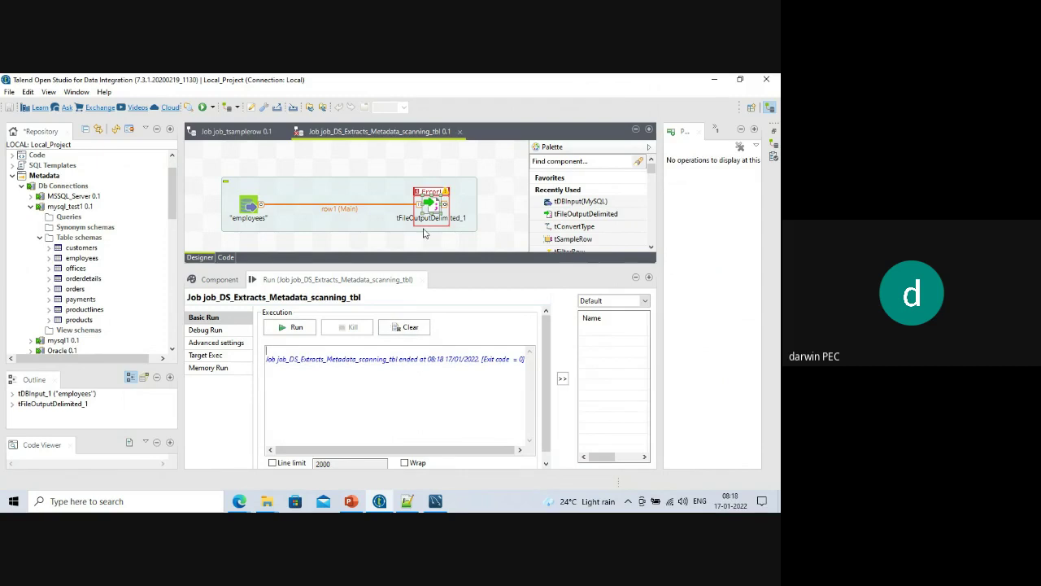
double_click(434, 205)
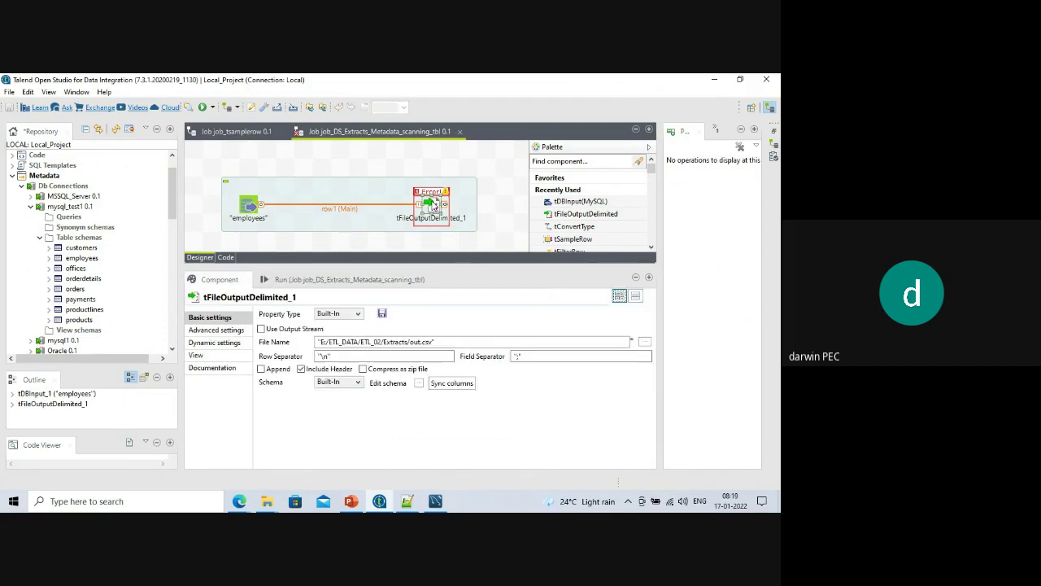
left_click(202, 343)
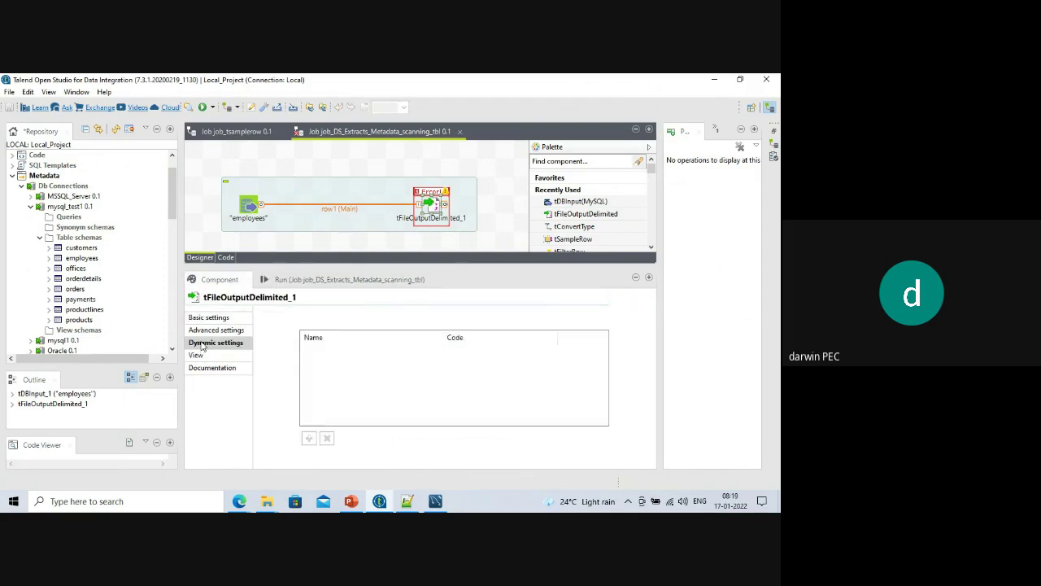
left_click(207, 332)
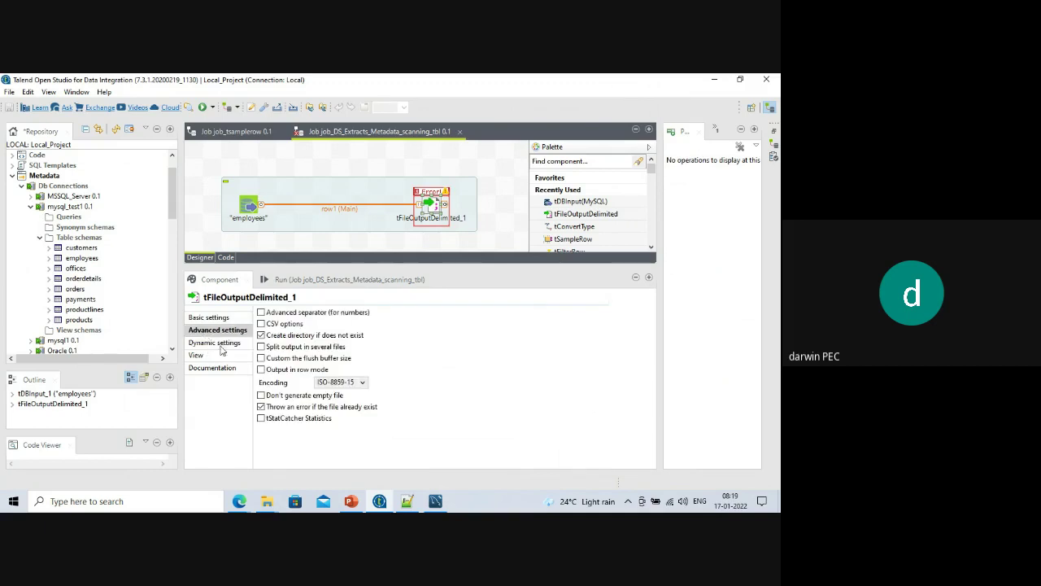
Rerun the job, dismiss the error, and open tFileOutputDelimited_1's schema.
left_click(282, 280)
left_click(299, 328)
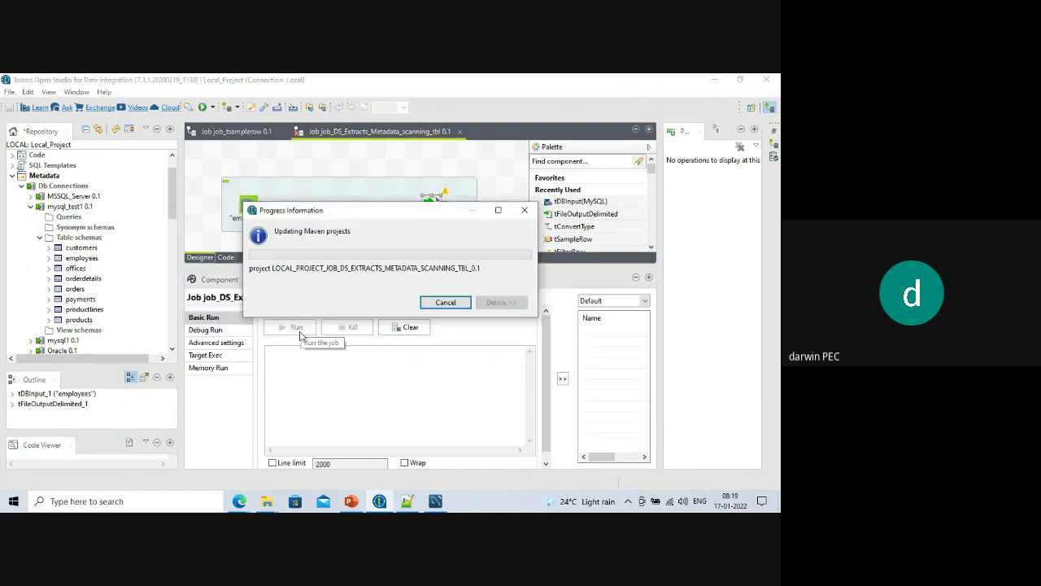
left_click(583, 288)
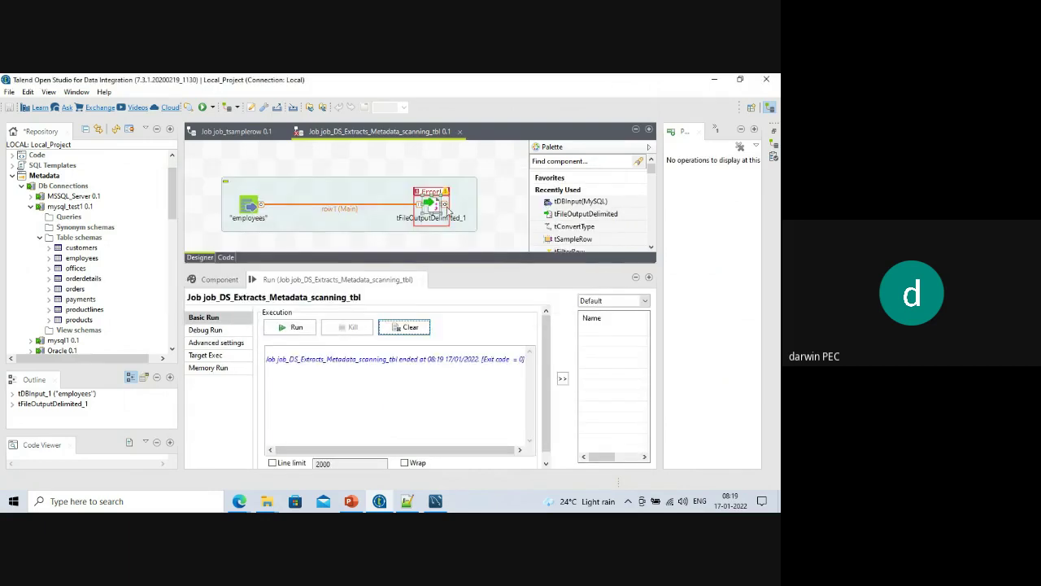
left_click(446, 210)
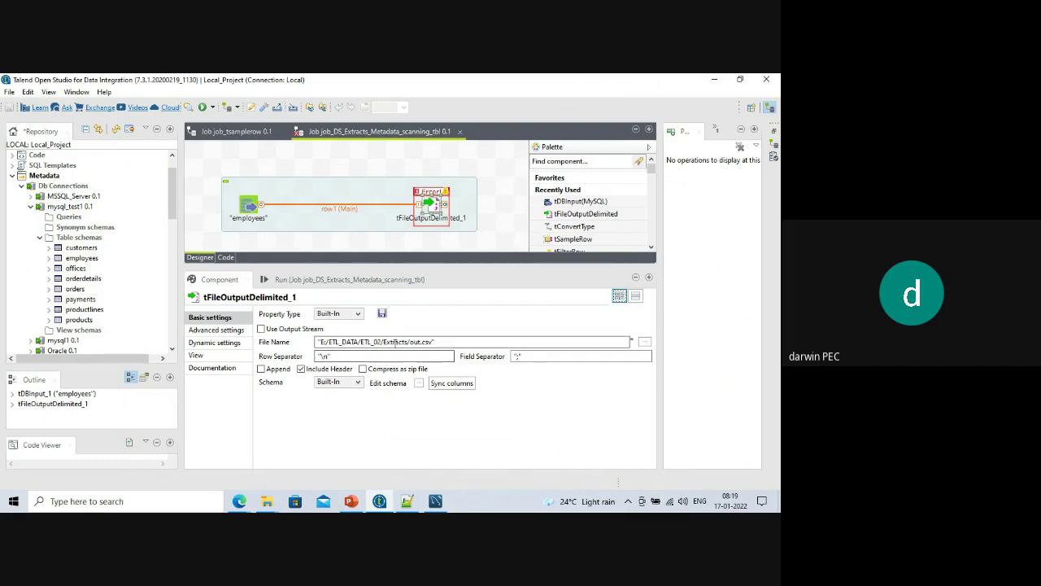
left_click(431, 210)
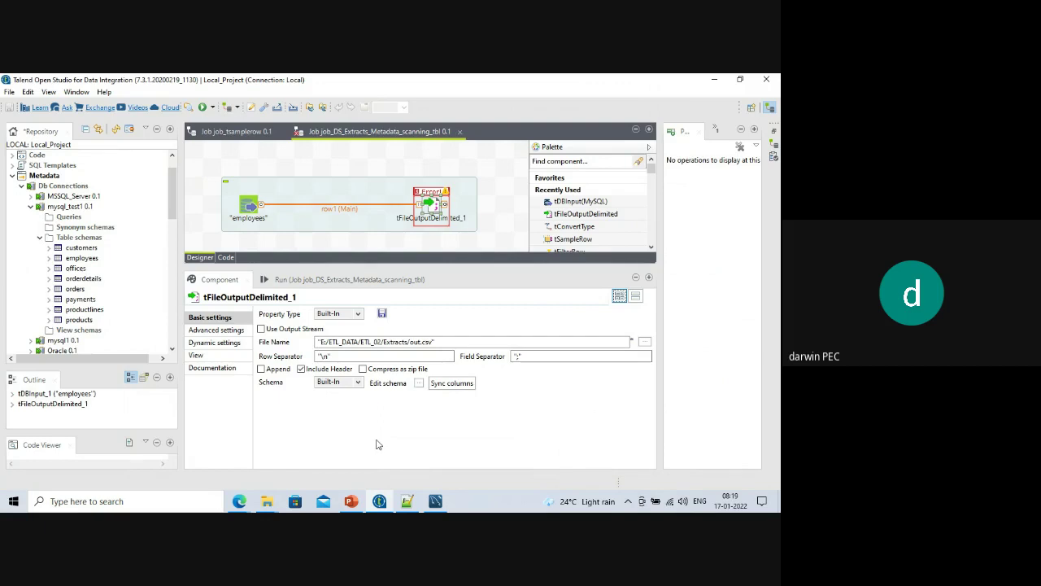
left_click(418, 383)
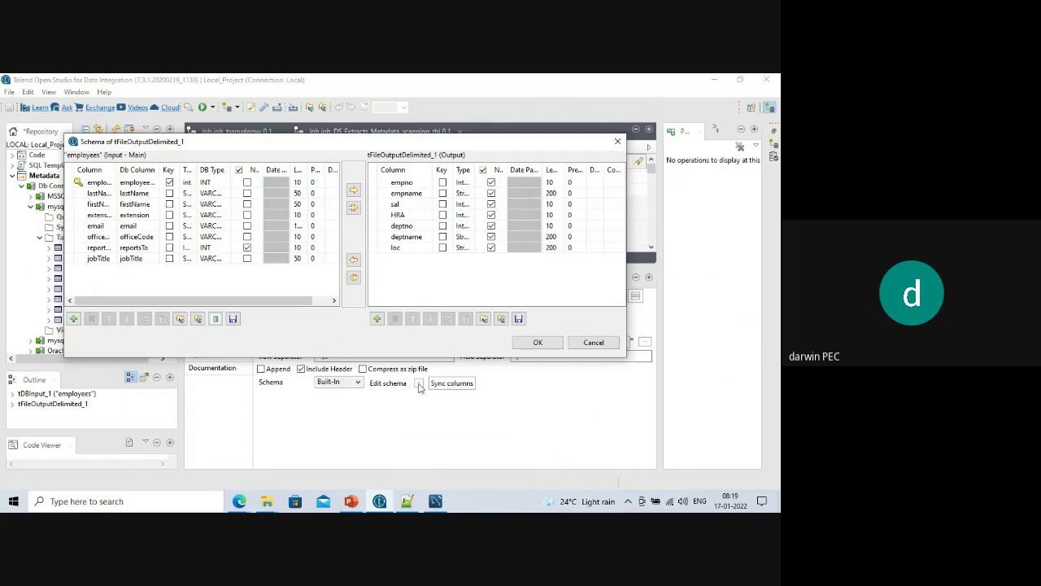
Enlarge the schema window, compare the eight employees input columns with the old output columns, then cancel.
left_click_drag(371, 358, 383, 455)
left_click_drag(634, 323, 749, 333)
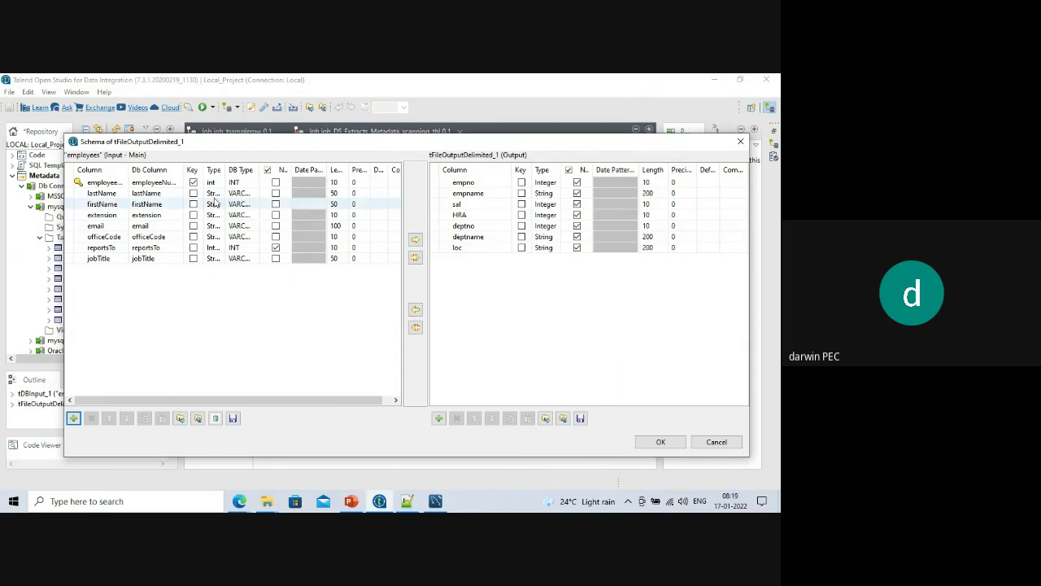
left_click_drag(231, 150, 220, 172)
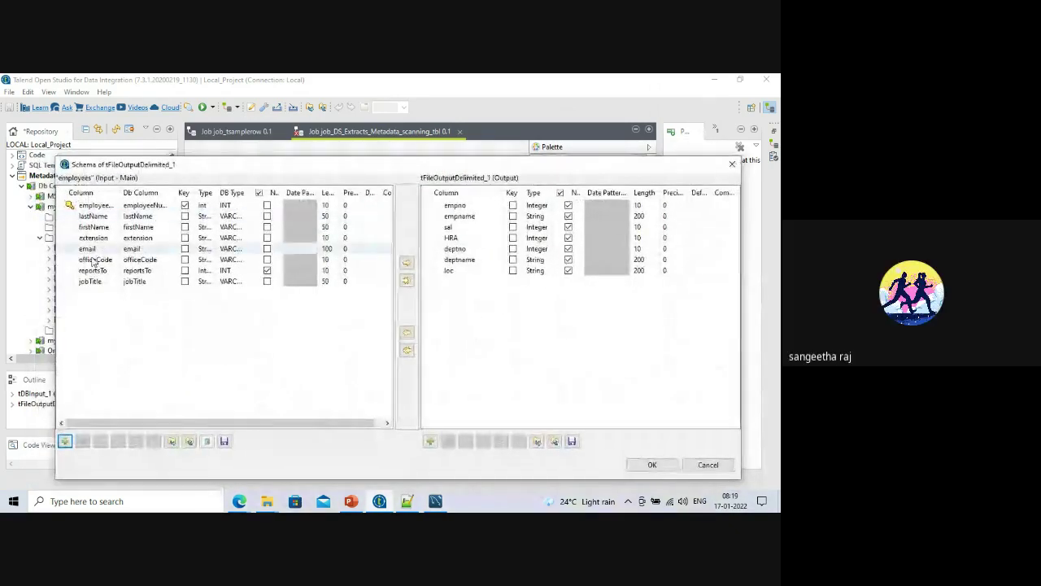
left_click(68, 280)
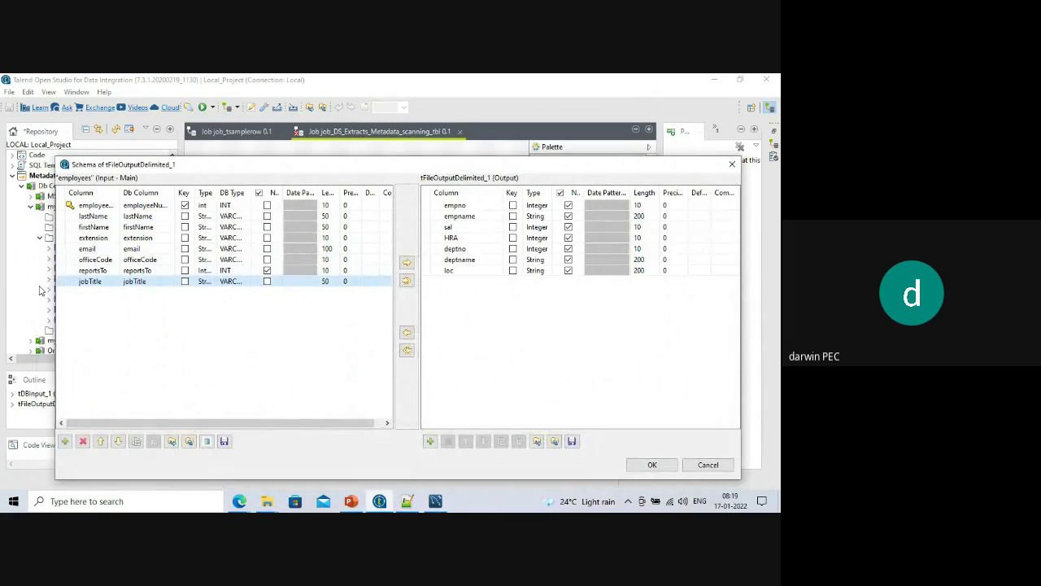
key("shift+Up")
key("ctrl+a")
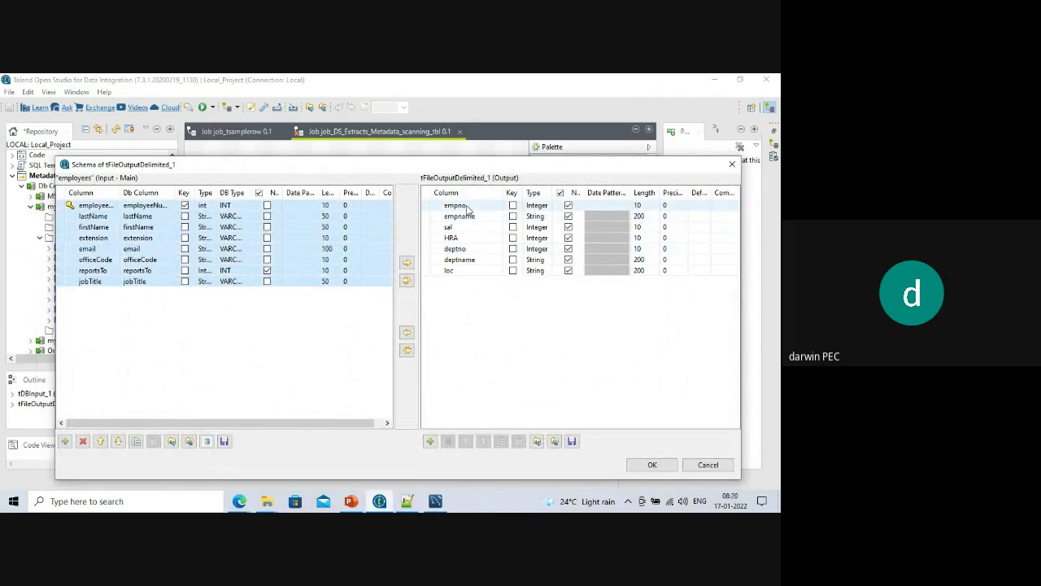
left_click_drag(471, 251, 91, 206)
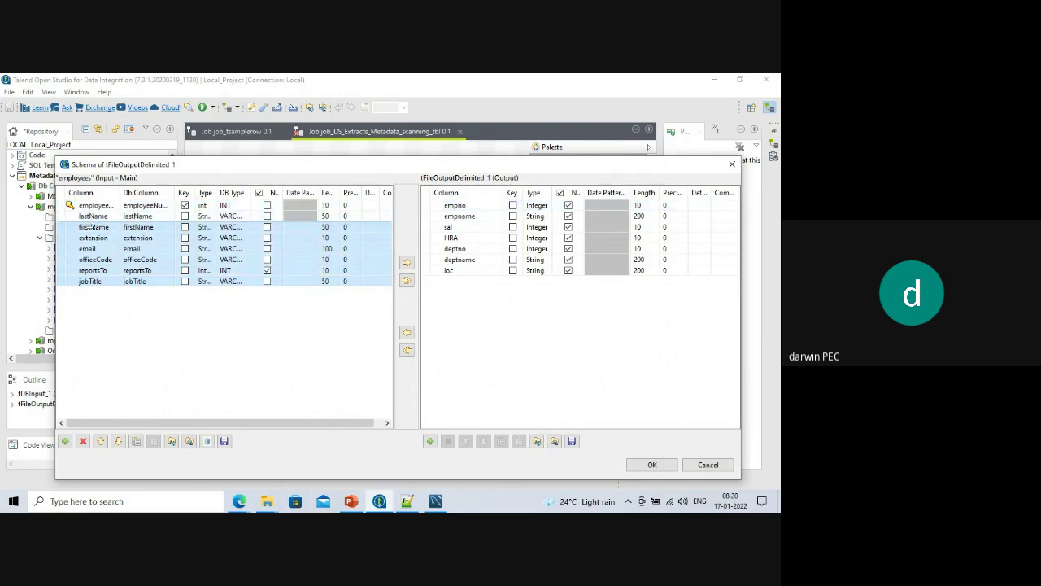
left_click_drag(122, 193, 161, 197)
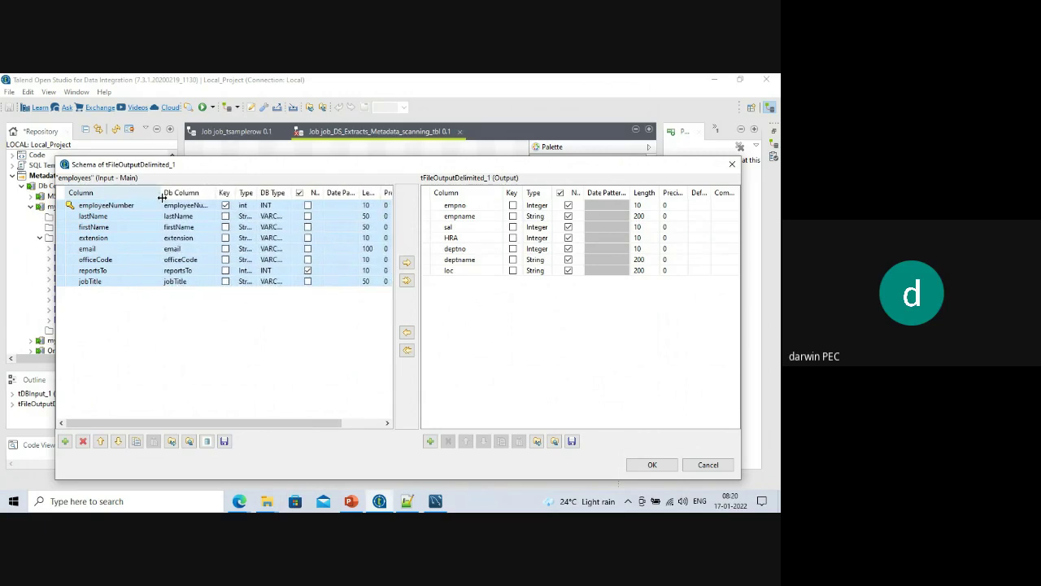
left_click(707, 465)
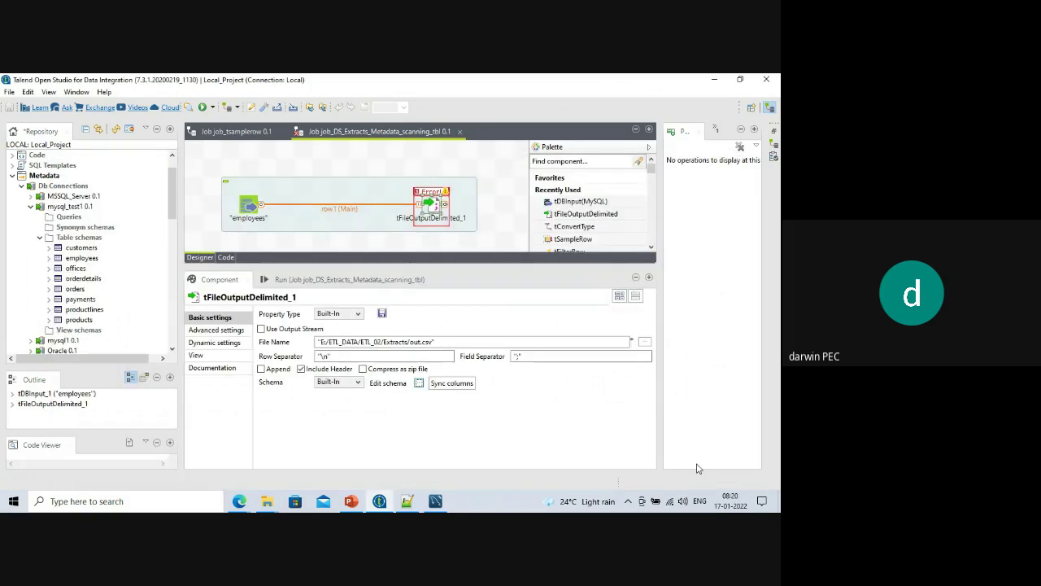
Sync the output columns to employeeNumber through jobTitle and confirm the schema.
left_click(441, 384)
left_click(418, 382)
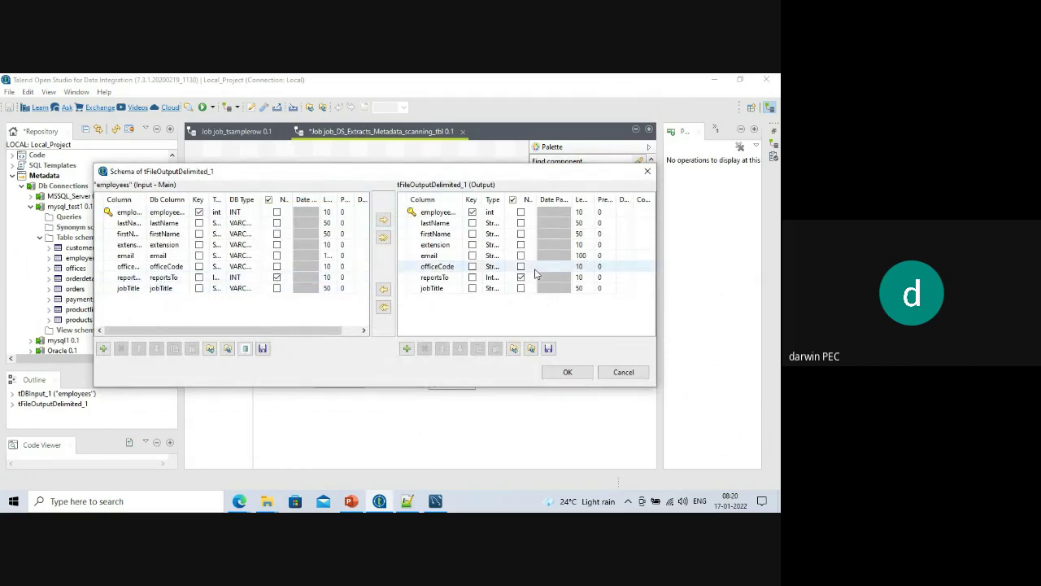
left_click(576, 375)
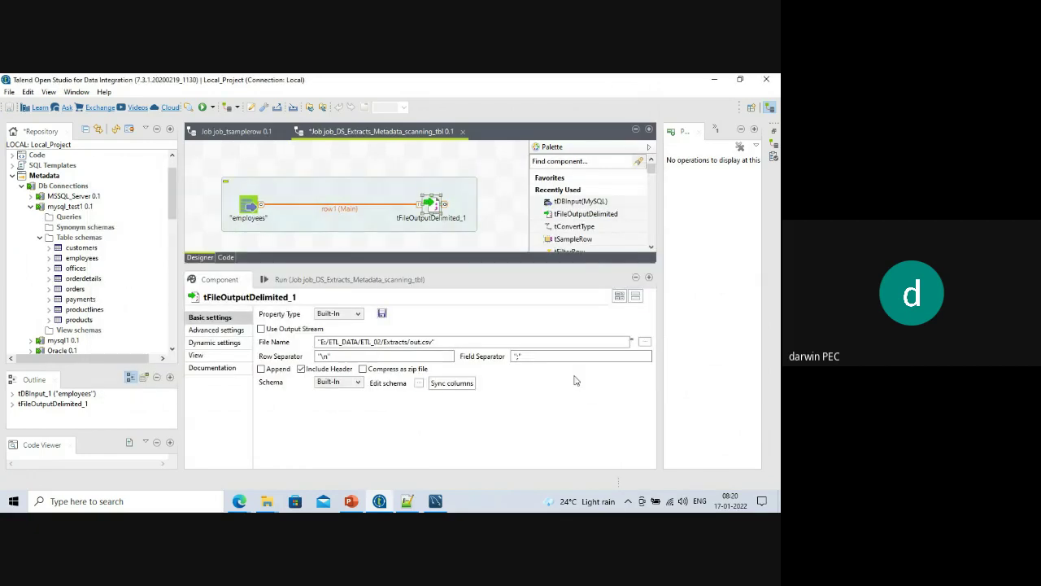
Rerun the job and copy the console error saying out.csv already exists.
left_click(342, 280)
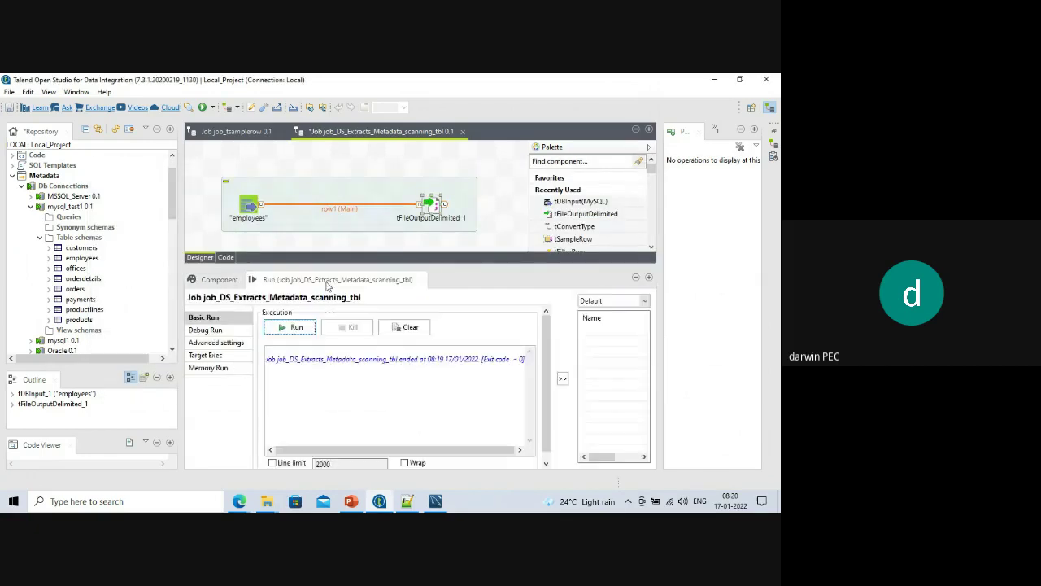
left_click(295, 329)
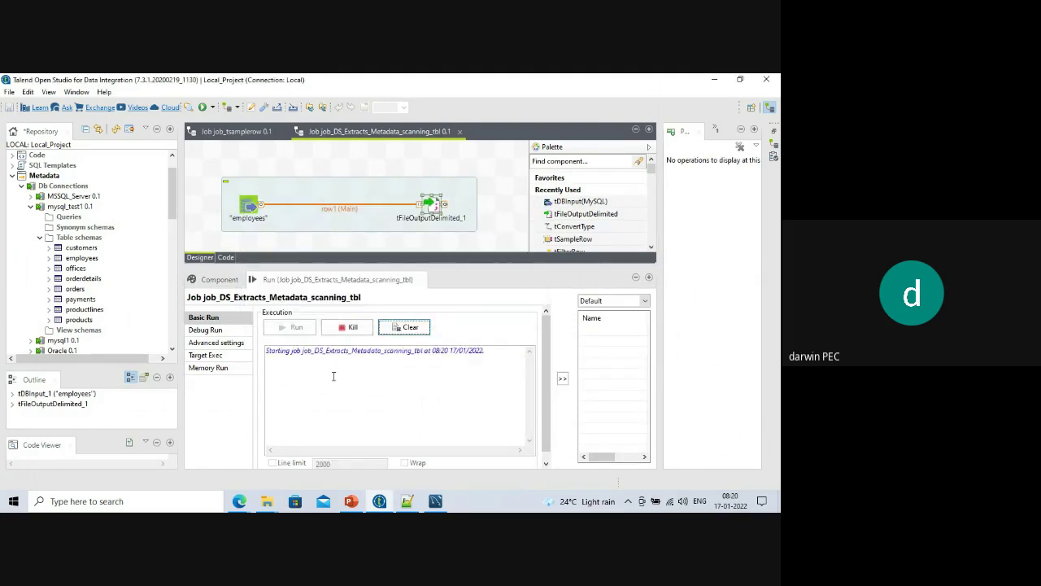
mouse_move(348, 452)
left_mouse_down()
mouse_move(360, 452)
mouse_move(348, 451)
left_mouse_up()
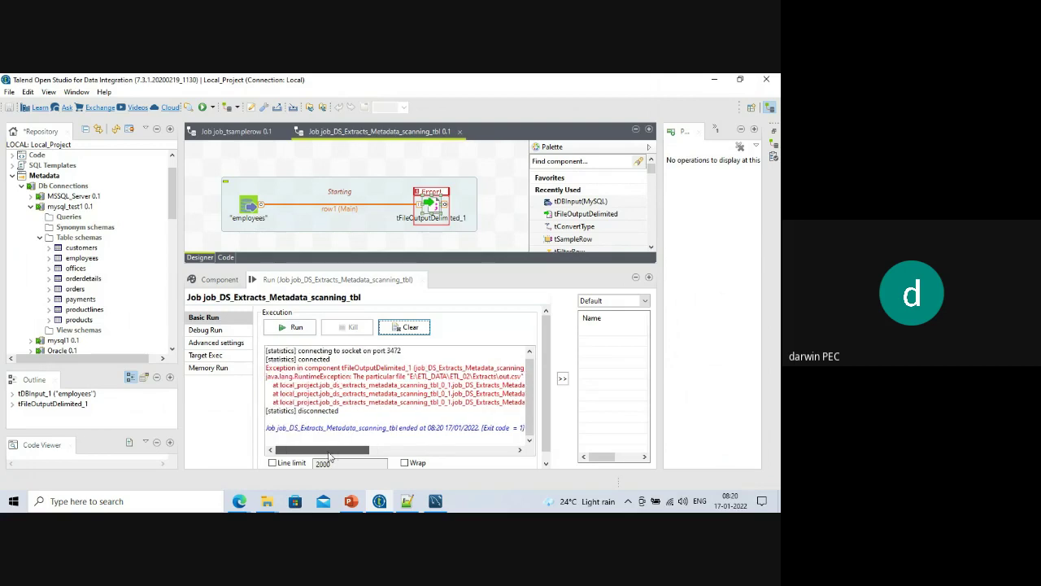
left_click_drag(267, 367, 550, 427)
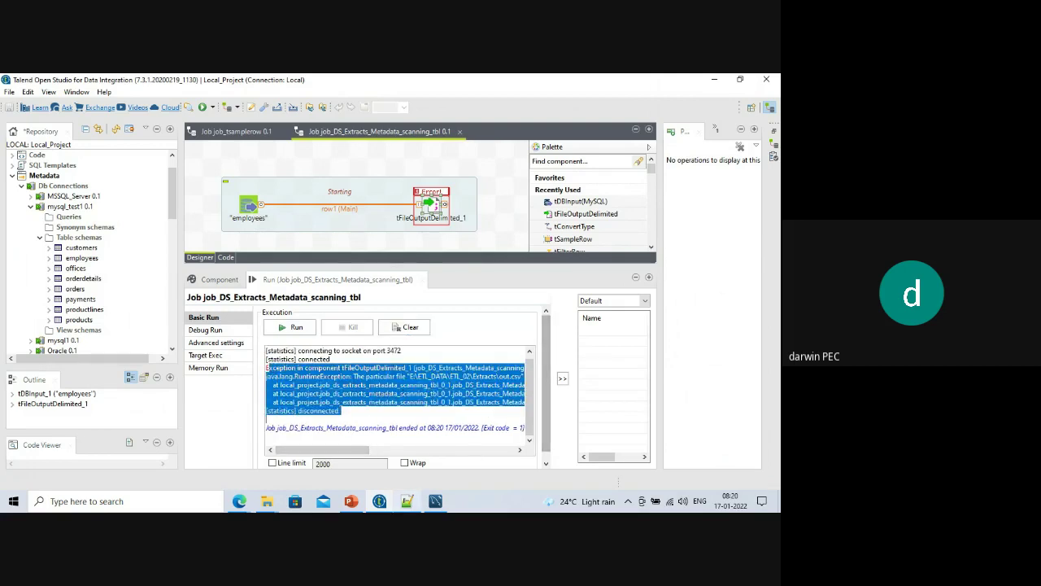
left_click(407, 501)
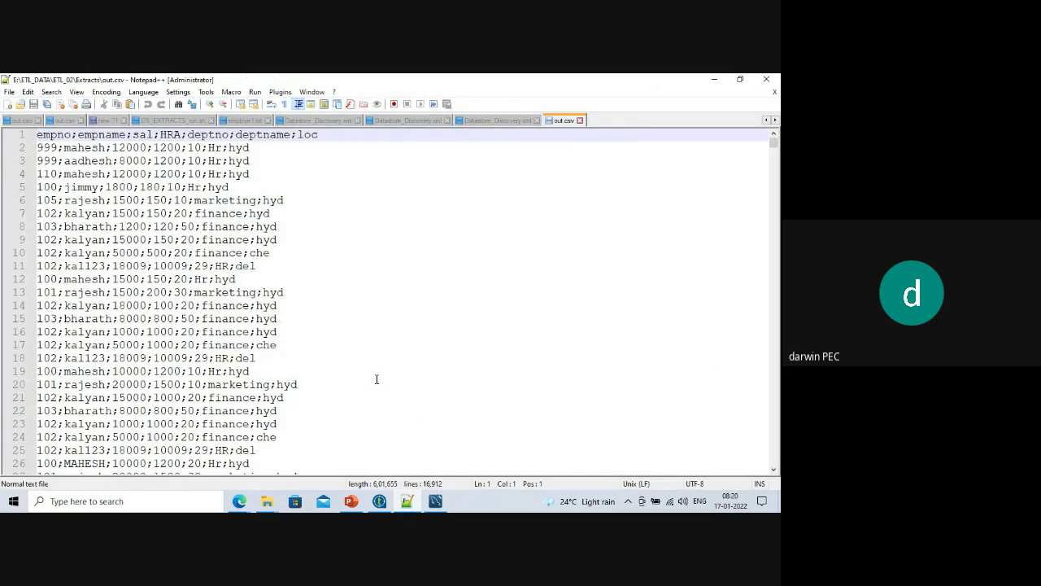
Paste the Talend exception text over out.csv's contents in Notepad++, then return to Talend.
key("ctrl+a")
key("ctrl+v")
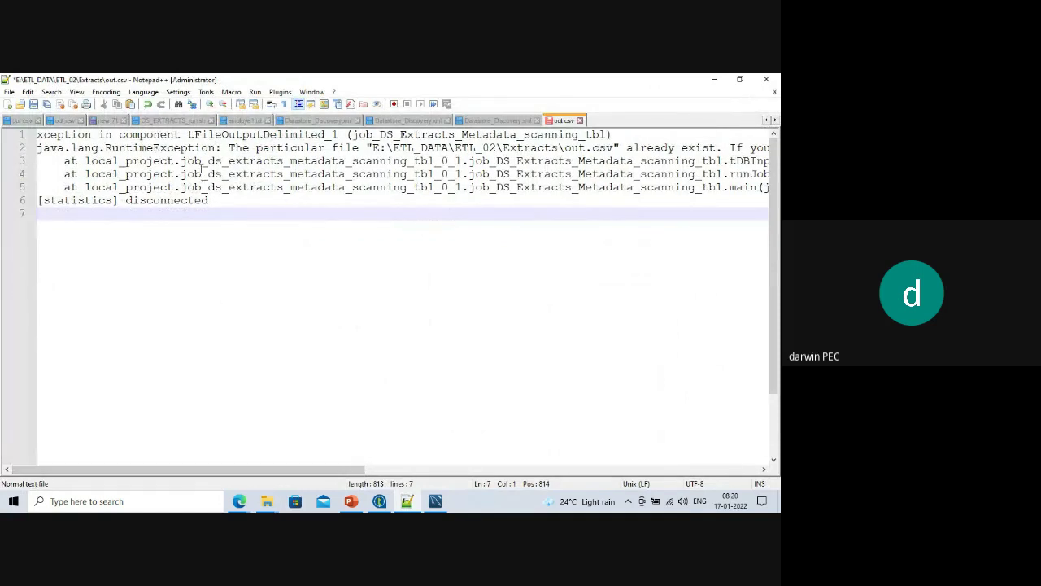
left_click_drag(220, 148, 44, 148)
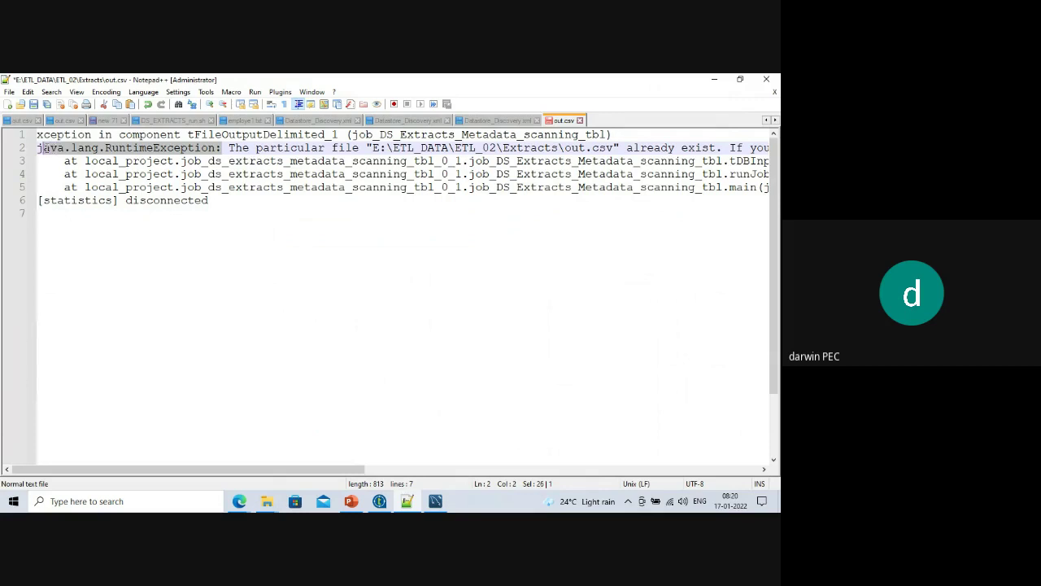
left_click_drag(337, 469, 372, 469)
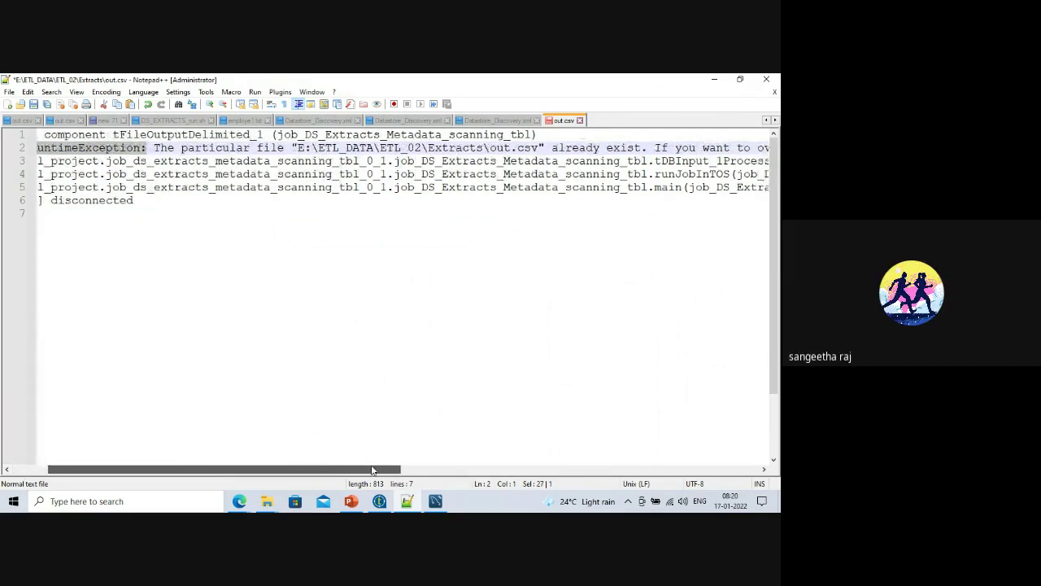
left_click(714, 79)
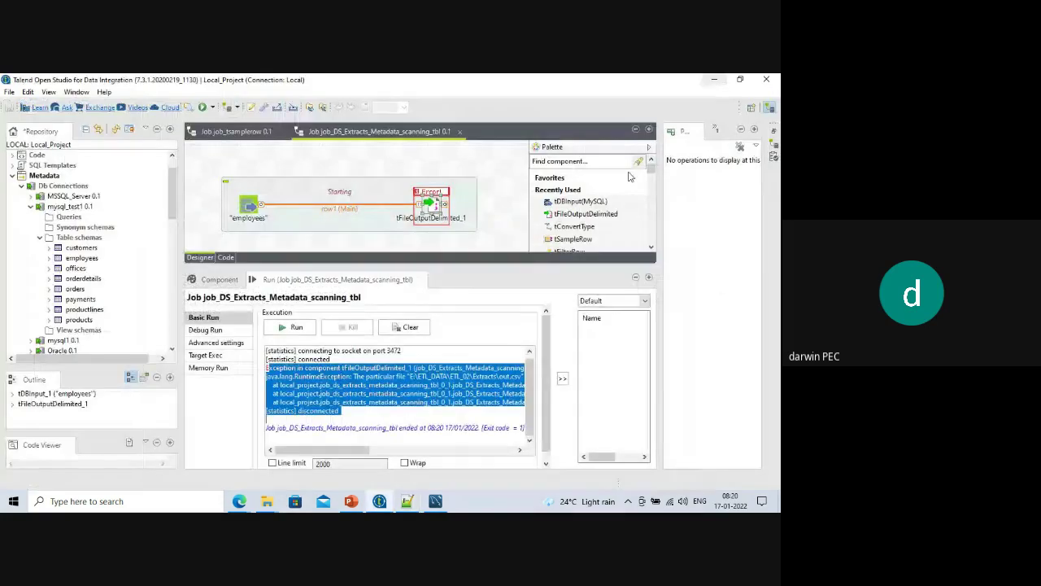
double_click(428, 209)
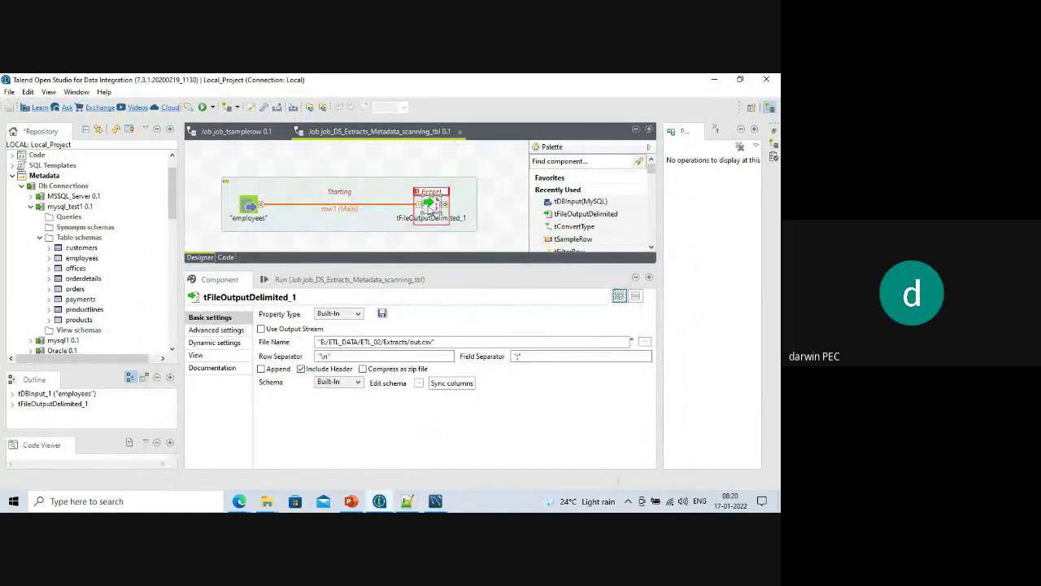
Untick 'Throw an error if the file already exist' in tFileOutputDelimited_1's advanced settings.
left_click(204, 344)
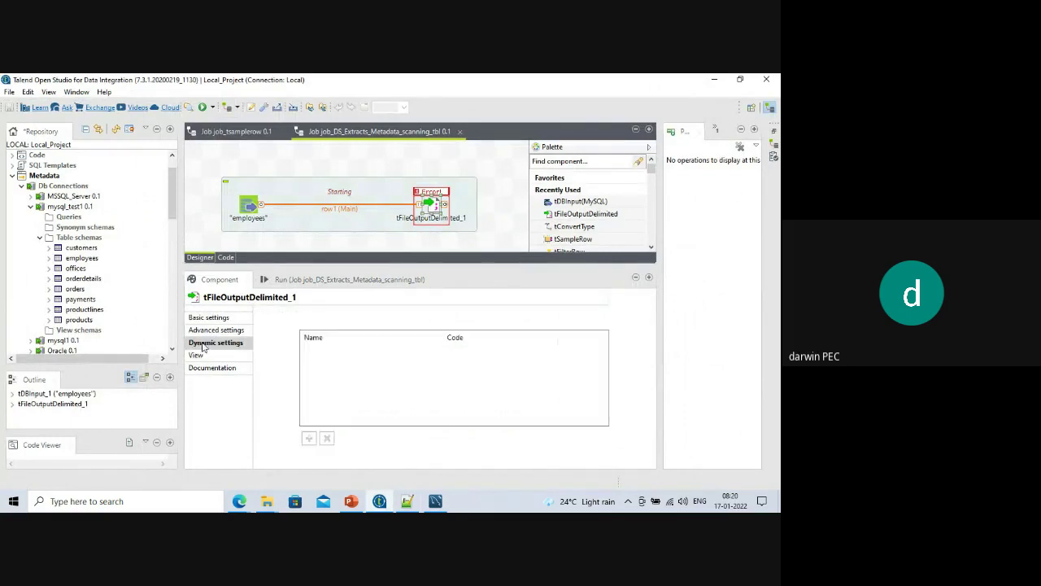
left_click(209, 357)
left_click(216, 330)
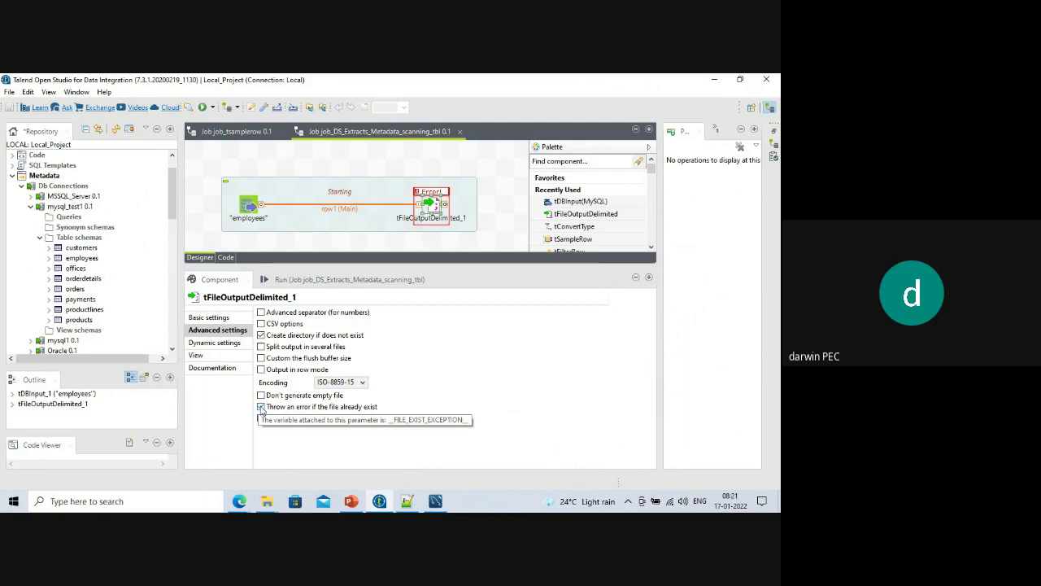
left_click(261, 407)
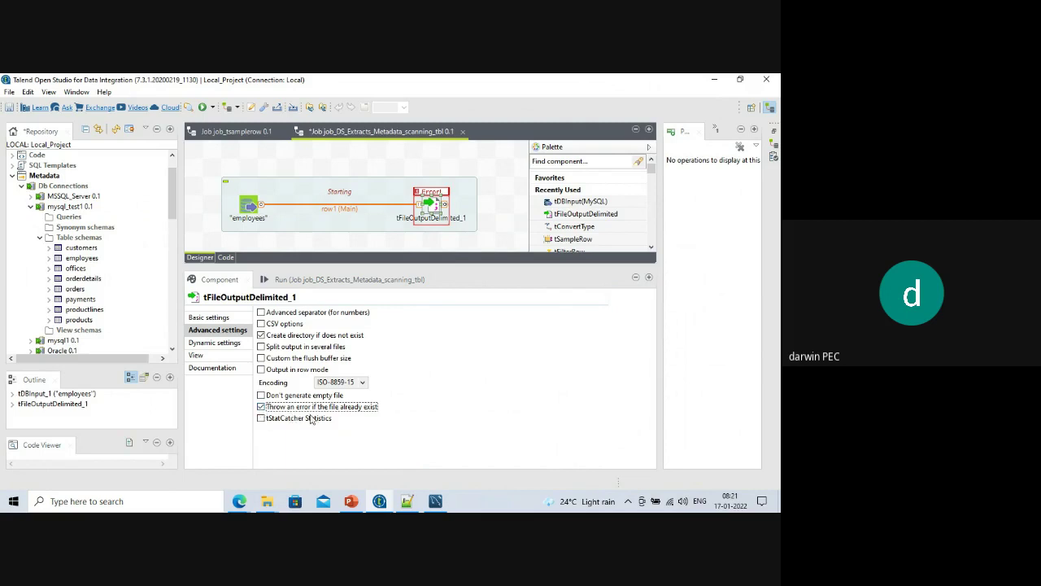
left_click(261, 406)
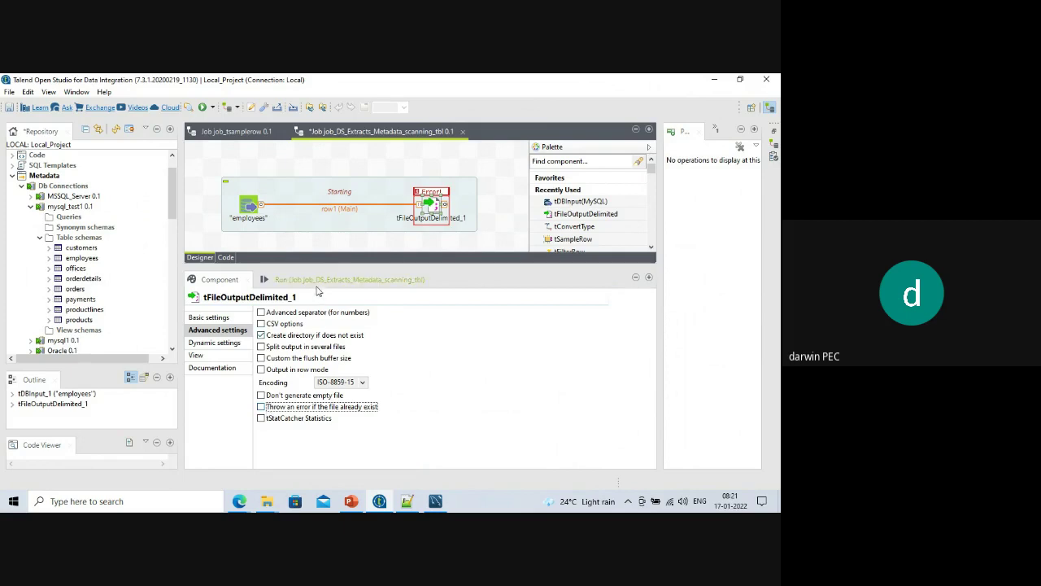
left_click(317, 284)
Clear and rerun the job to export 23 employee rows, then show the Extracts folder.
left_click(407, 327)
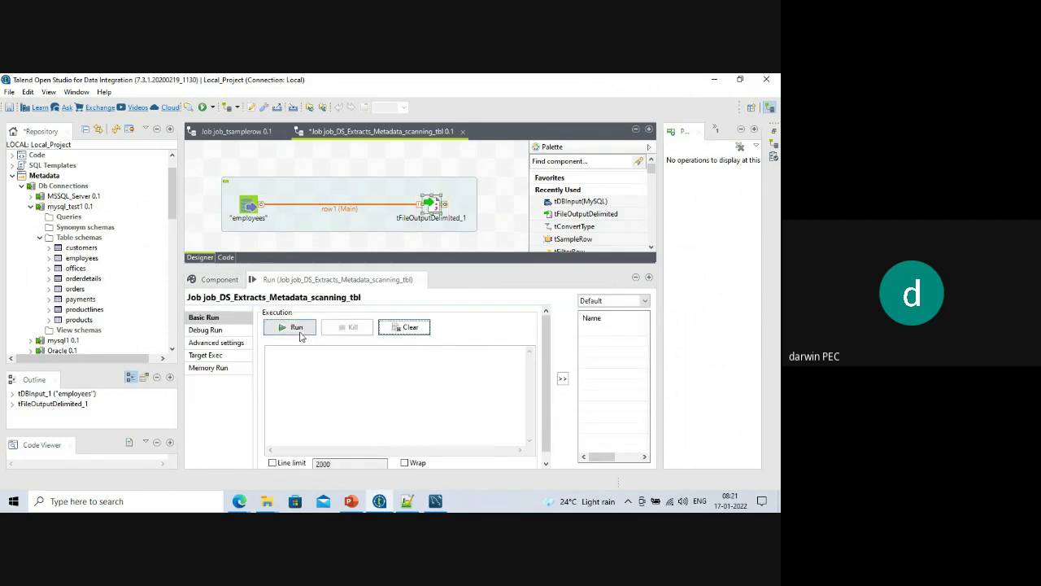
left_click(293, 327)
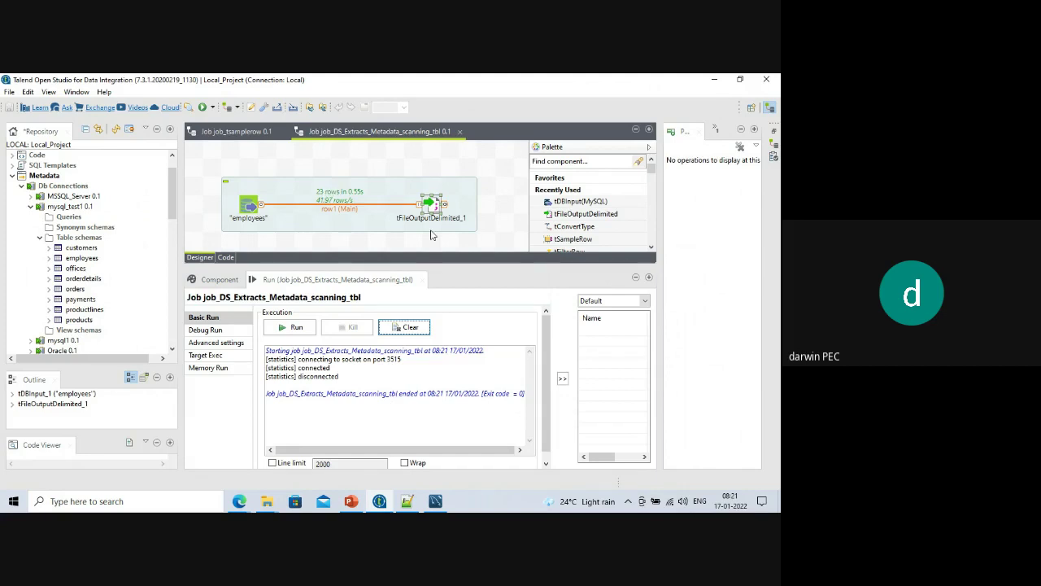
left_click(267, 503)
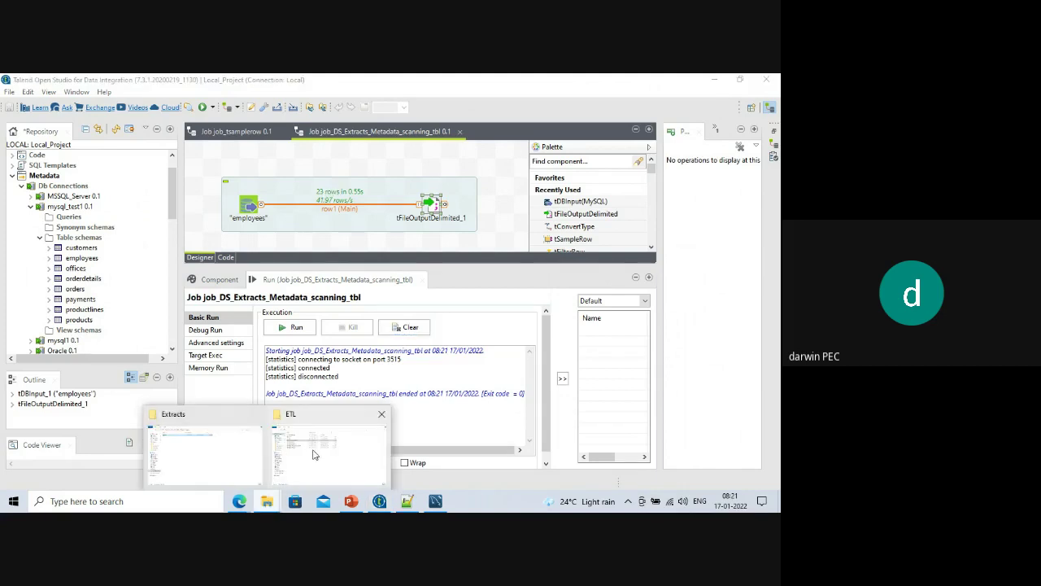
left_click(198, 455)
Open out.csv in Notepad++ and review its ';'-separated header and 23 employee rows, then minimize it.
right_click(122, 151)
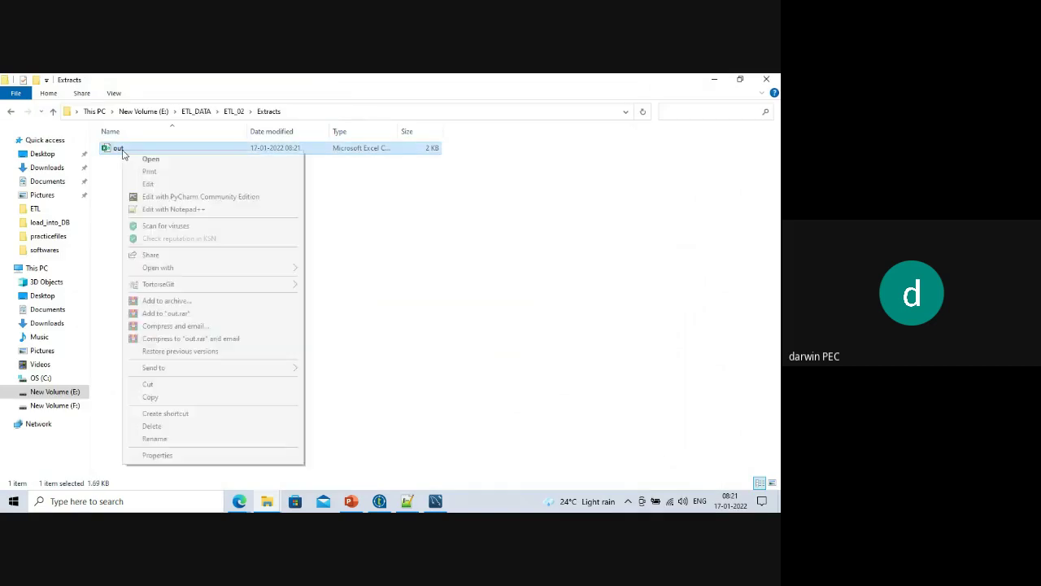
left_click(166, 209)
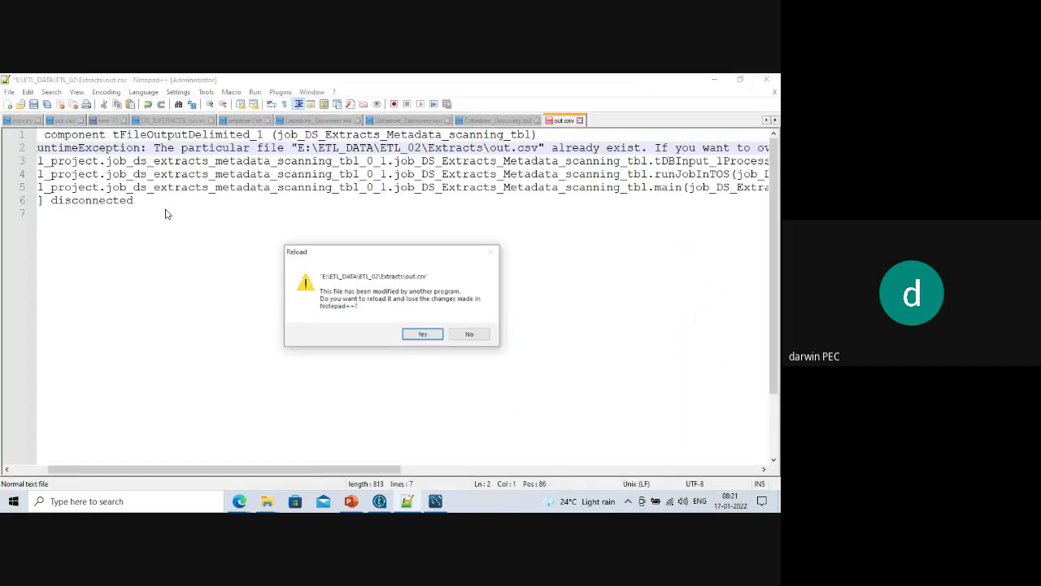
left_click(422, 334)
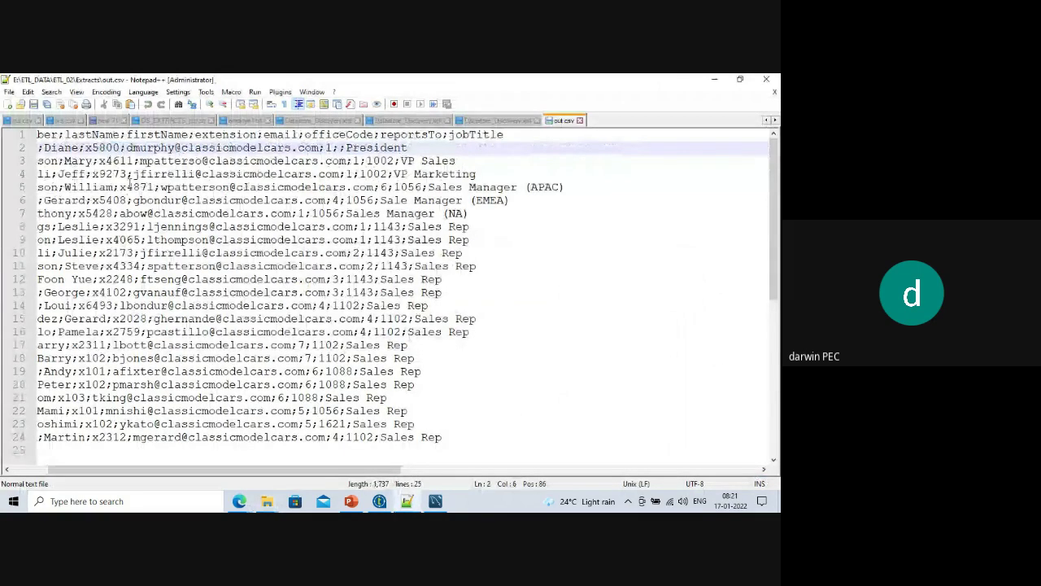
left_click_drag(158, 470, 118, 471)
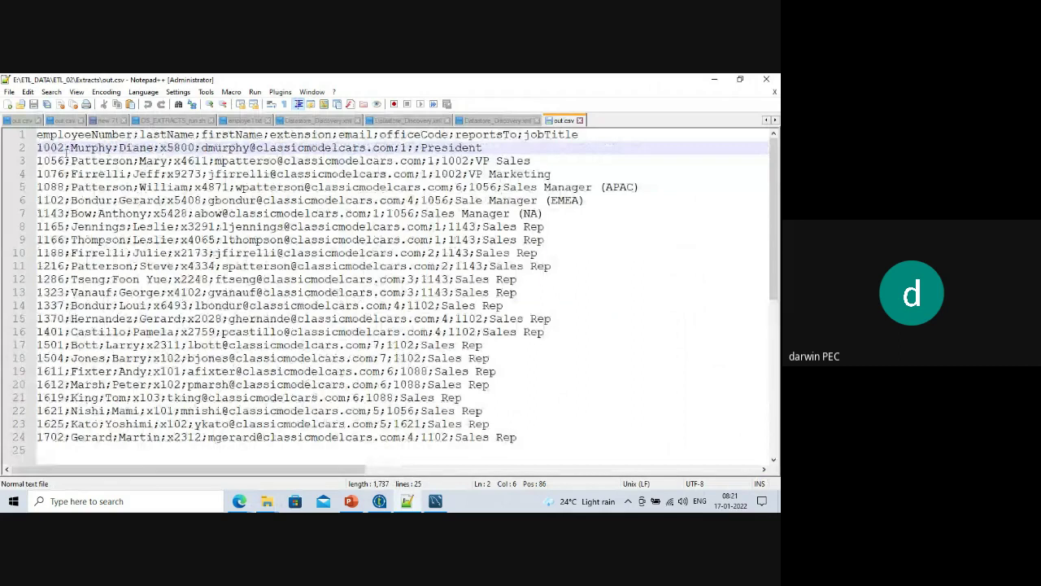
double_click(67, 147)
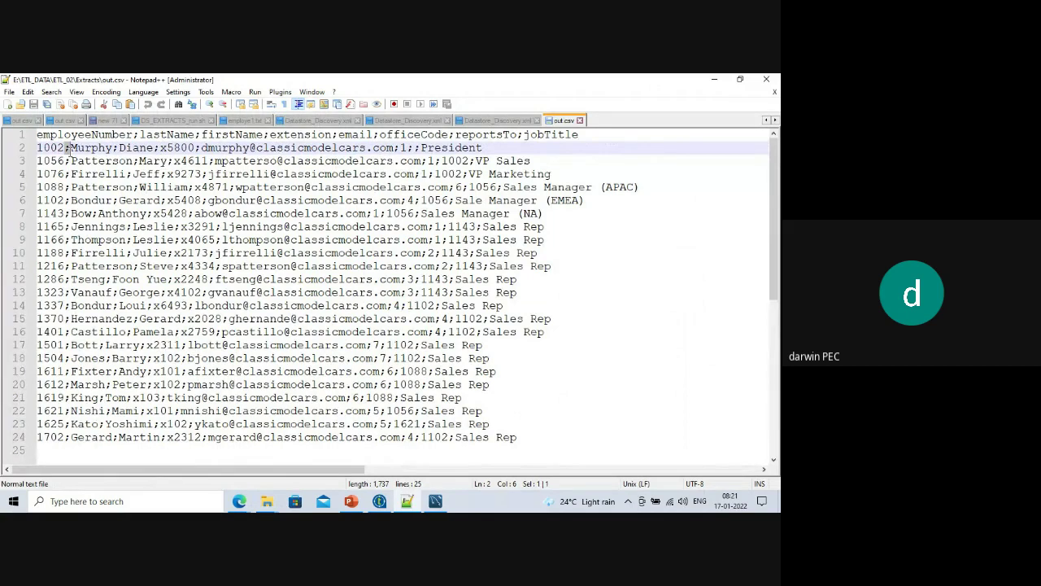
left_click(112, 160)
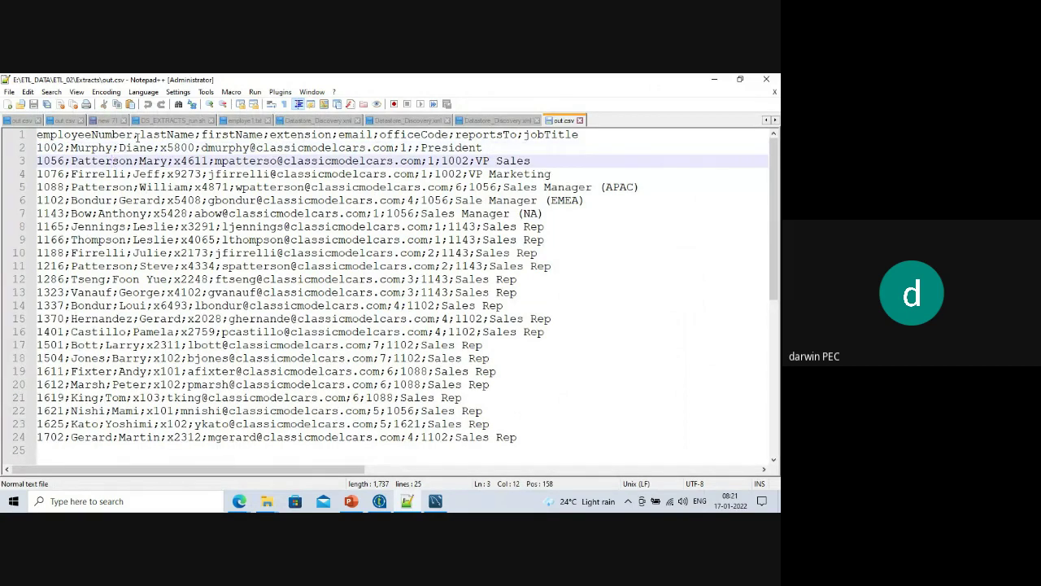
double_click(136, 134)
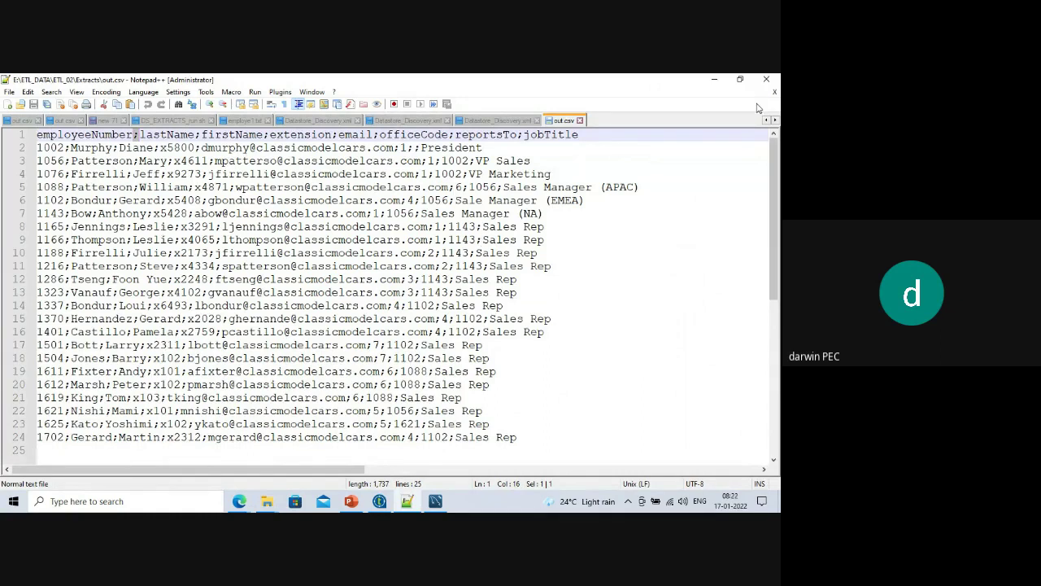
left_click(714, 79)
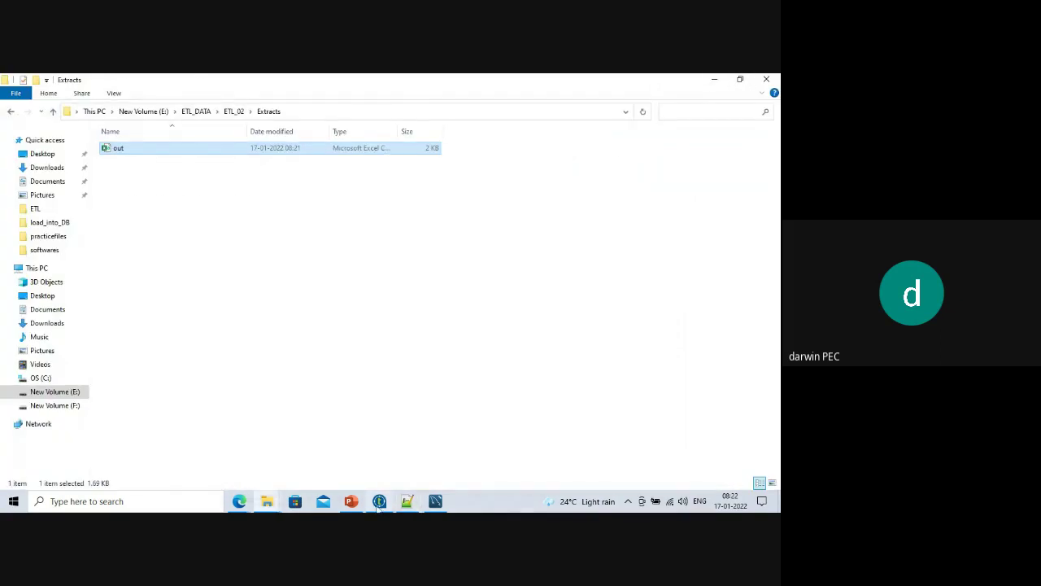
left_click(379, 501)
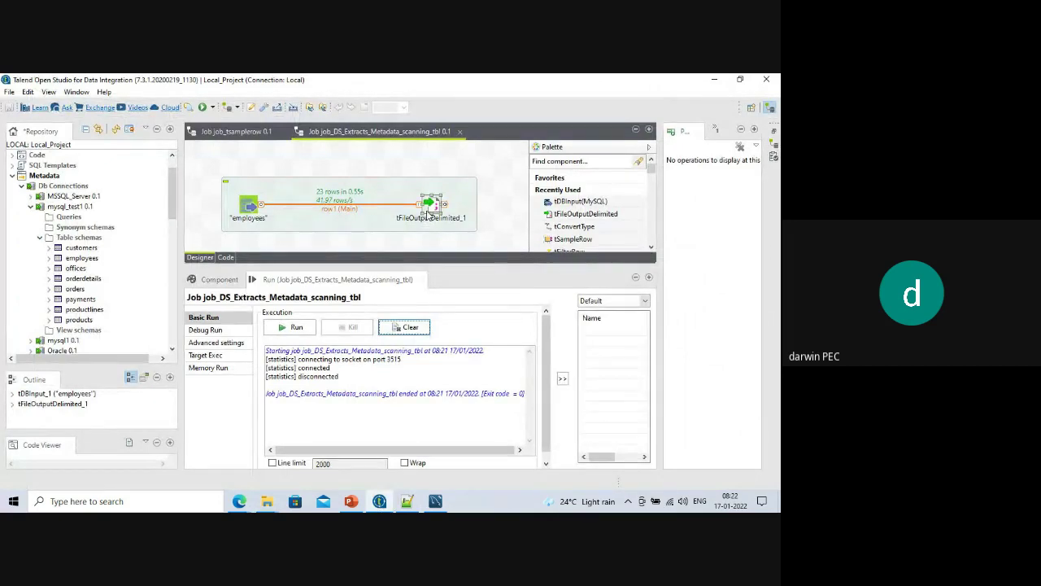
Re-tick 'Throw an error if the file already exist' on tFileOutputDelimited_1 and enlarge the design area.
left_click(428, 210)
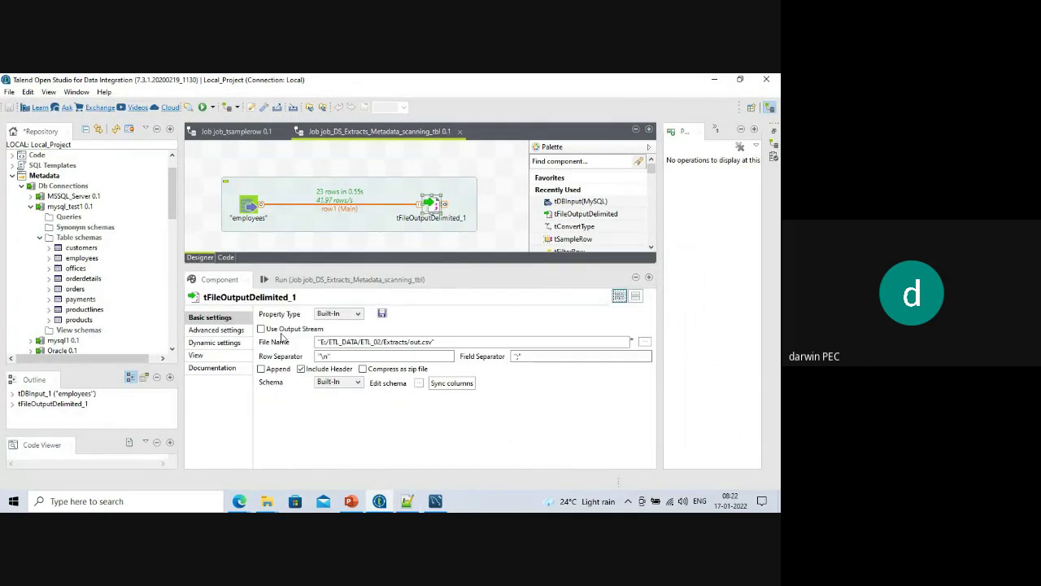
left_click(208, 333)
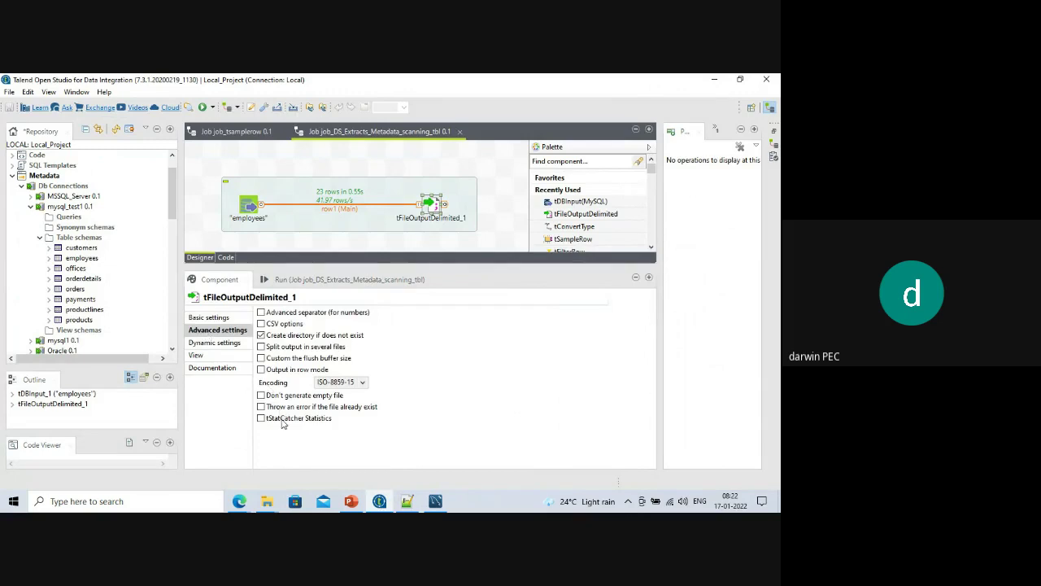
left_click(262, 407)
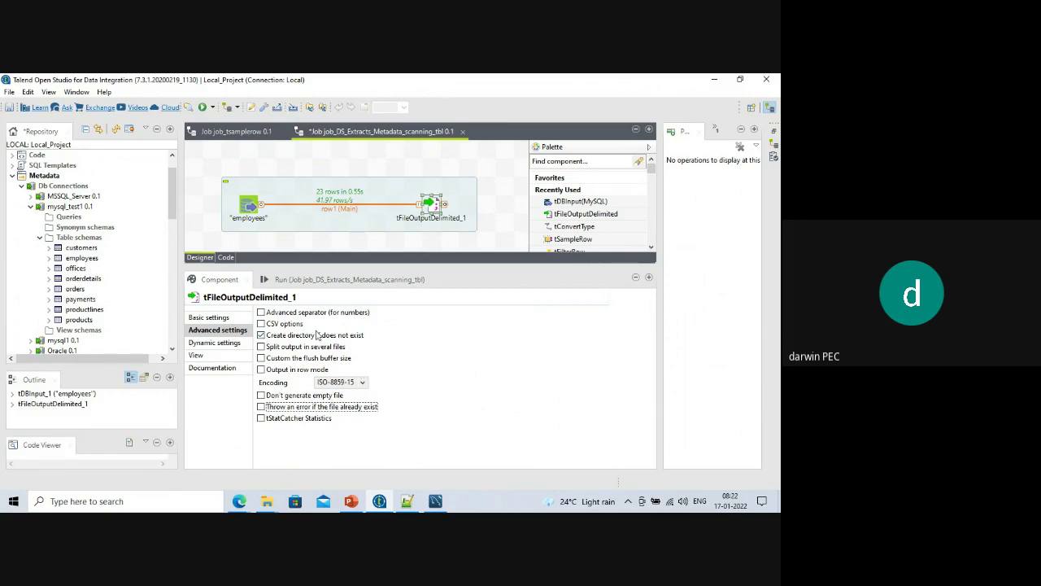
left_click_drag(358, 268, 364, 307)
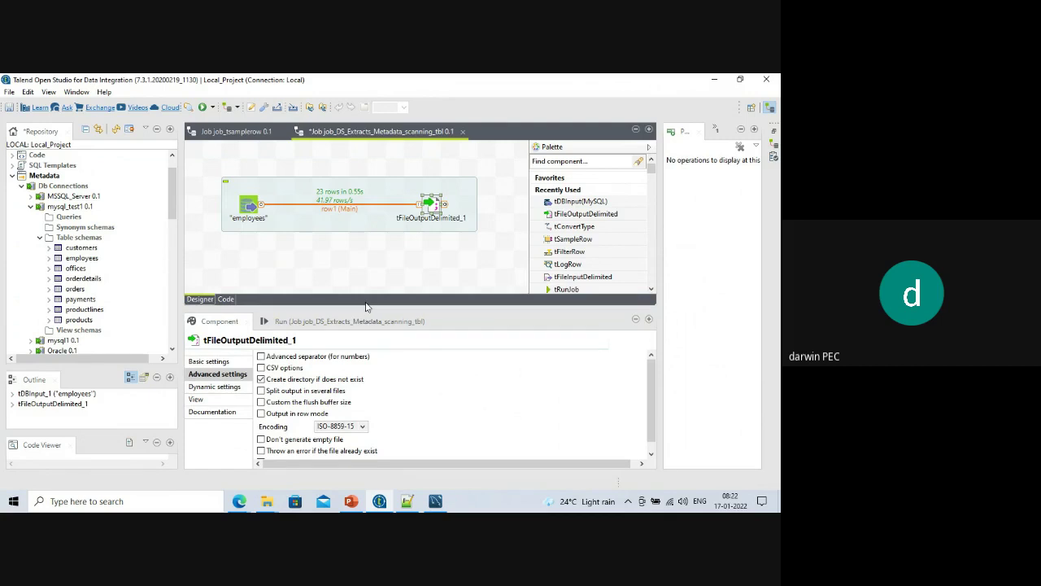
left_click_drag(363, 309, 362, 385)
left_click(261, 186)
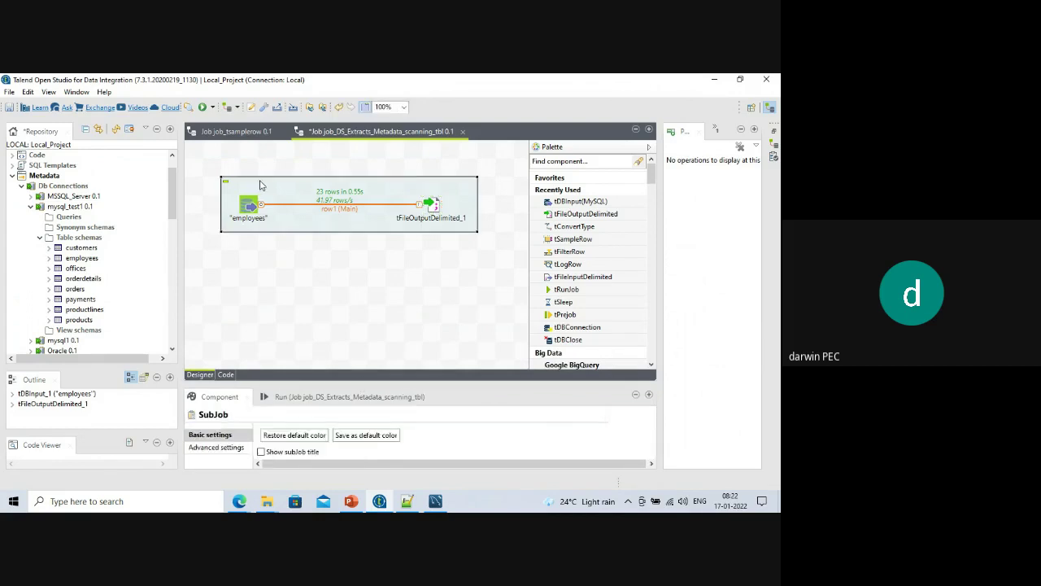
Paste a copy of the employees export subjob below the original and resize the editor panels.
left_click(262, 303)
key("ctrl+v")
left_click_drag(329, 215, 321, 255)
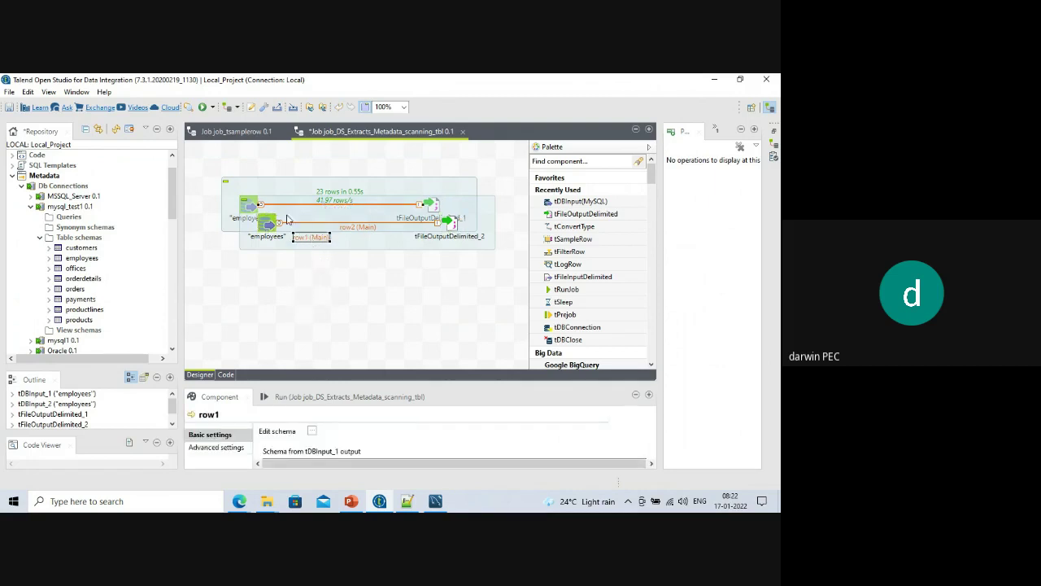
left_click_drag(287, 219, 285, 328)
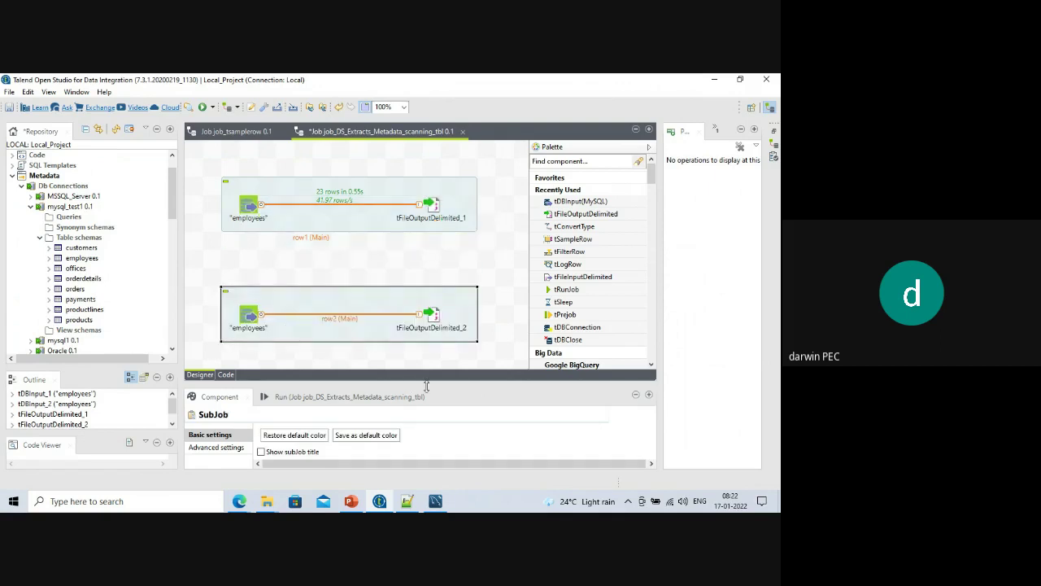
left_click_drag(430, 386, 435, 421)
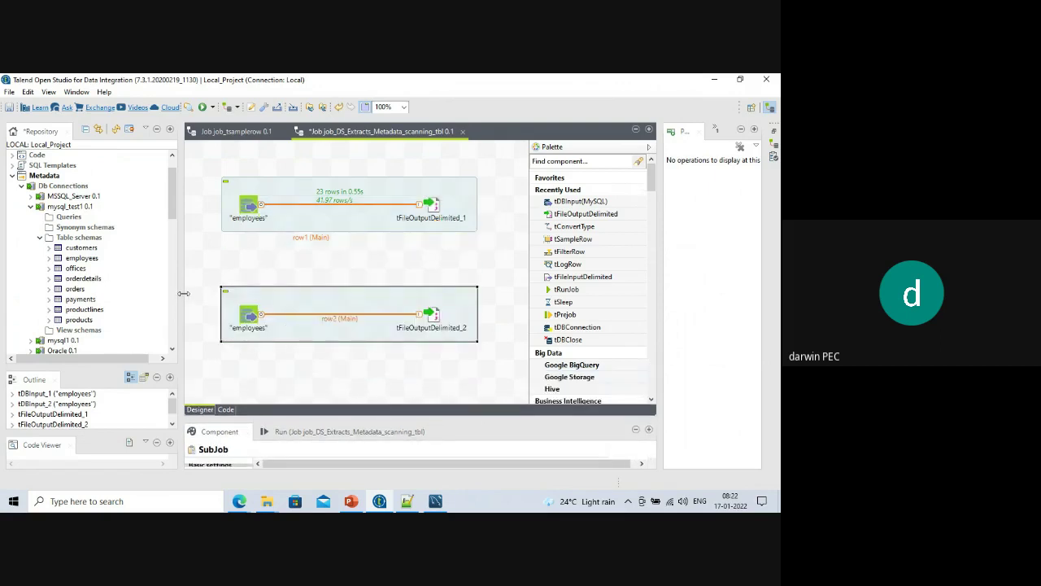
left_click_drag(178, 294, 155, 294)
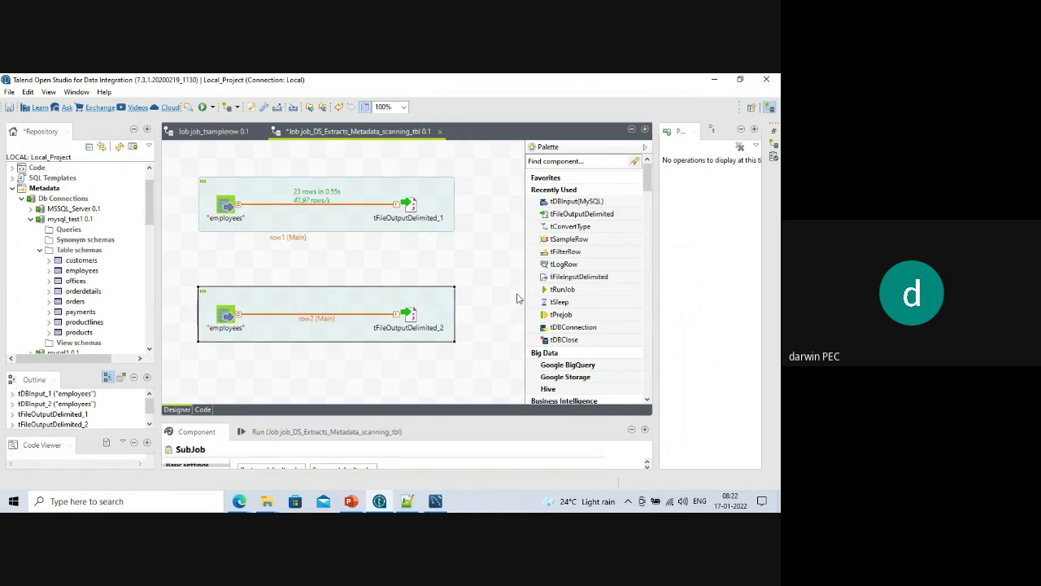
left_click_drag(529, 297, 579, 300)
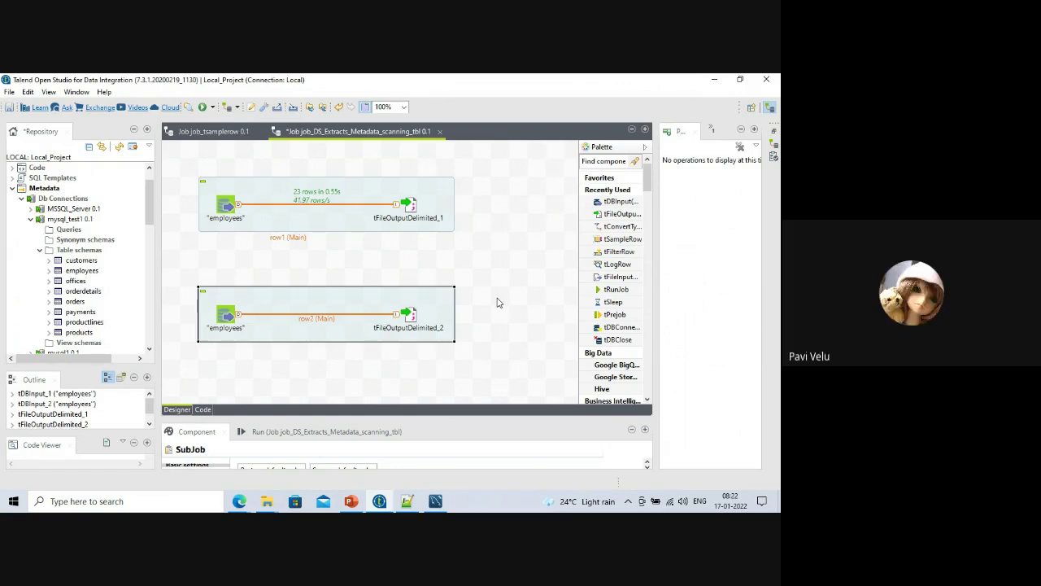
Select each subjob and review the trigger connection types for the upper employees component.
left_click(269, 195)
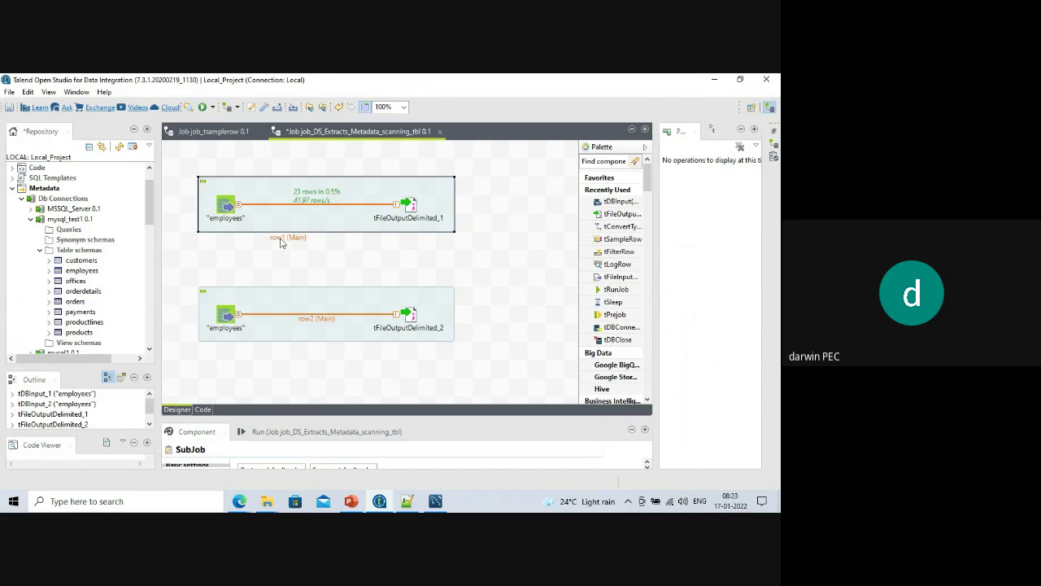
left_click(273, 303)
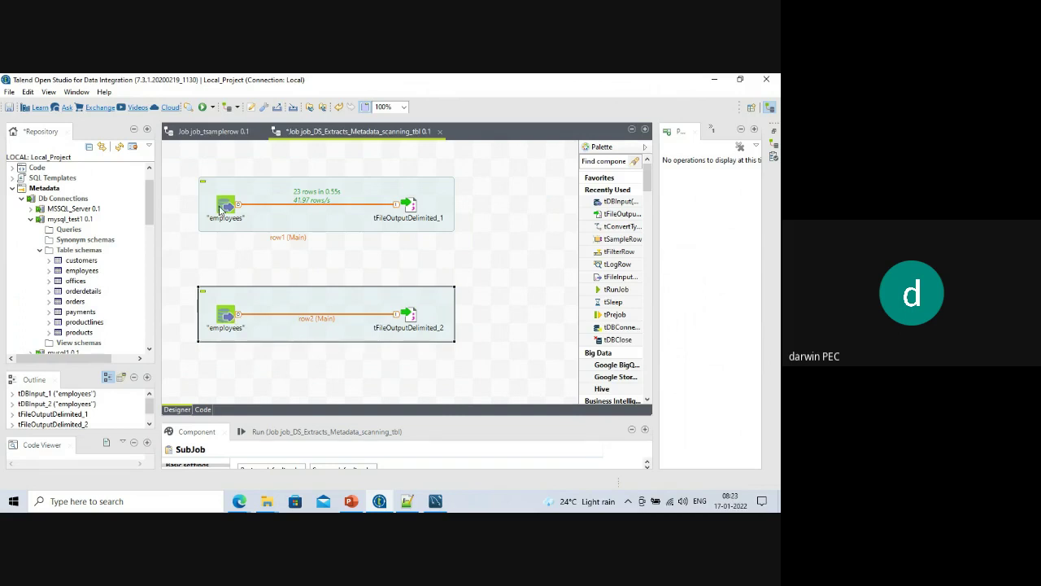
right_click(222, 207)
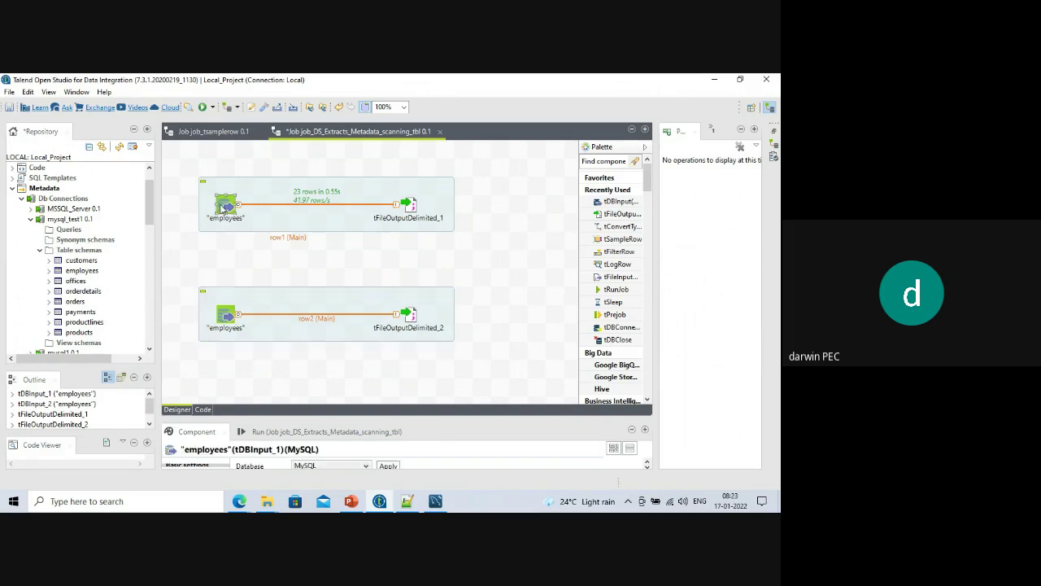
mouse_move(252, 228)
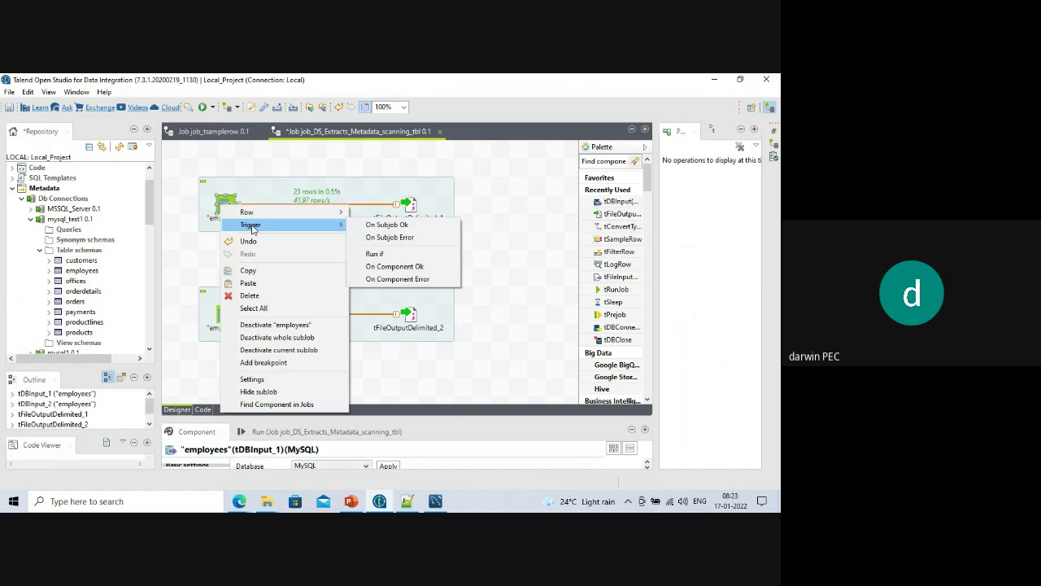
left_click(352, 502)
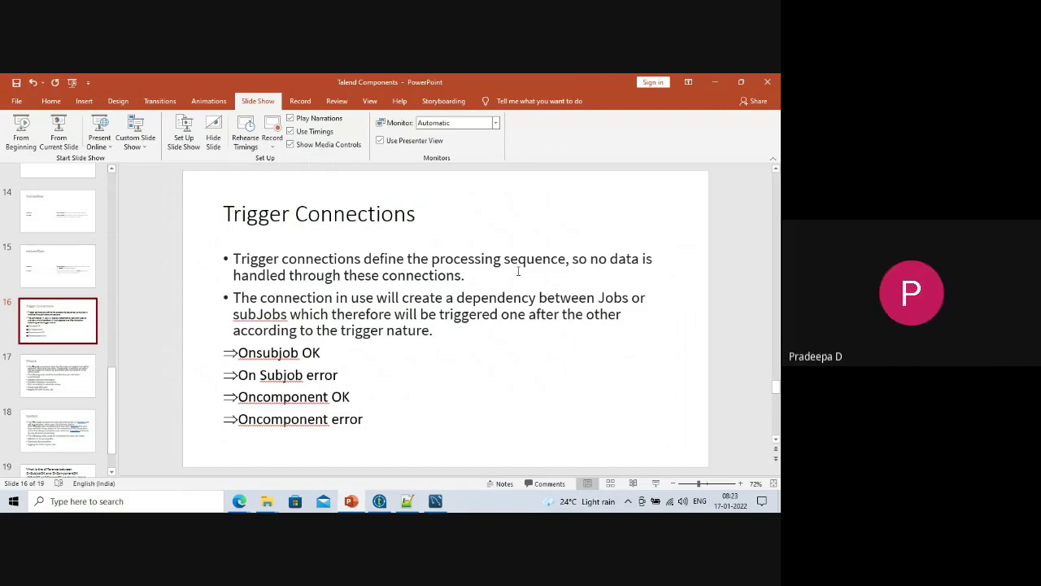
left_click(715, 82)
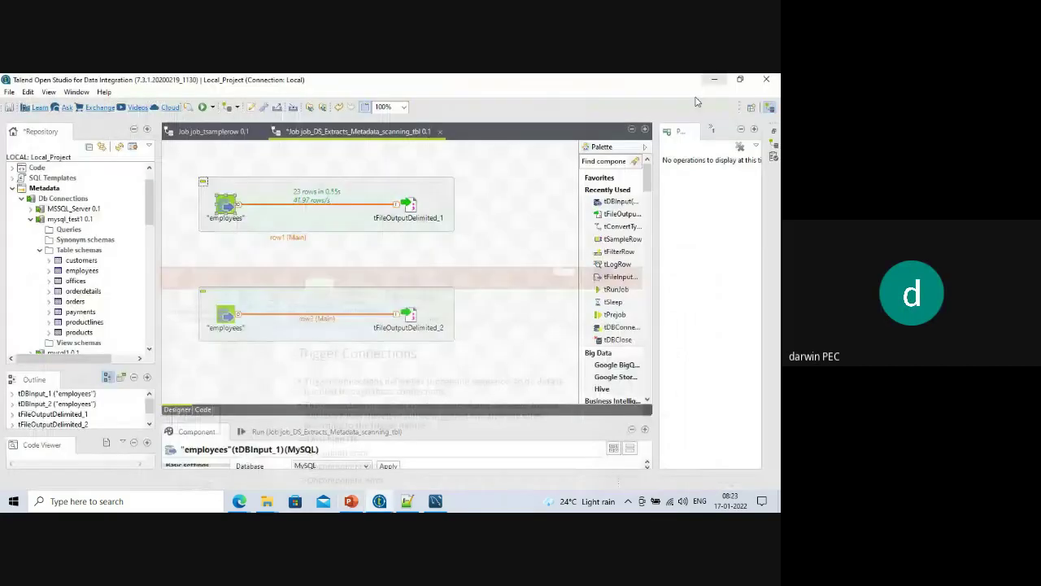
Add an OnSubjobOk trigger from the upper employees input to the lower employees input.
right_click(225, 210)
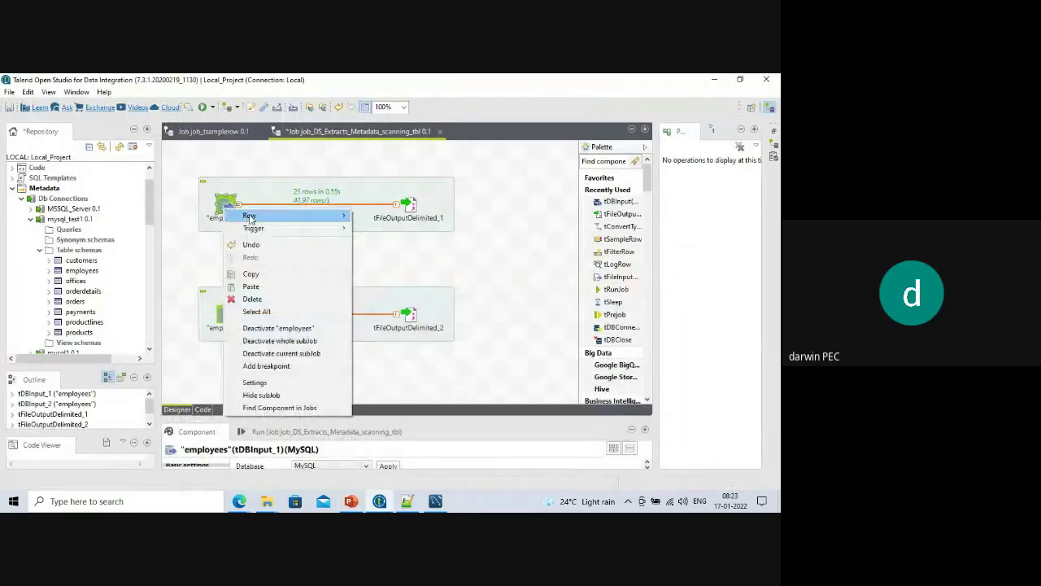
mouse_move(282, 228)
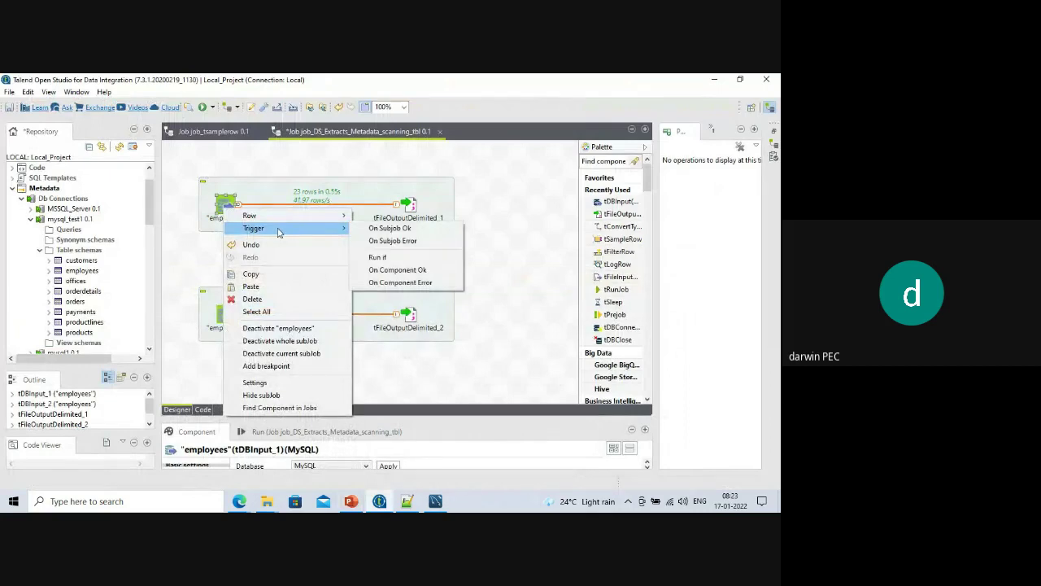
left_click(391, 228)
left_click(225, 313)
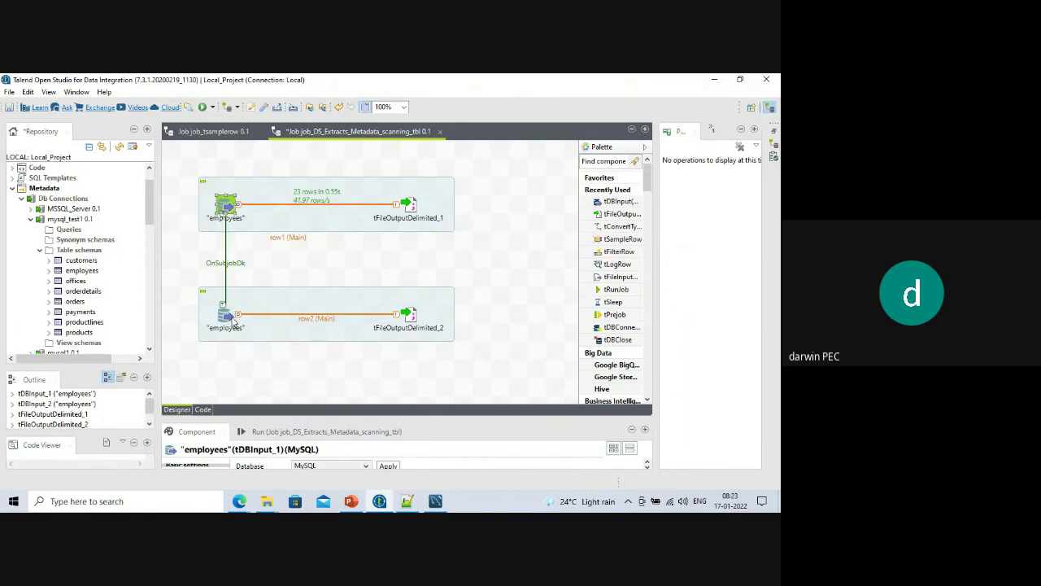
left_click_drag(273, 418, 266, 380)
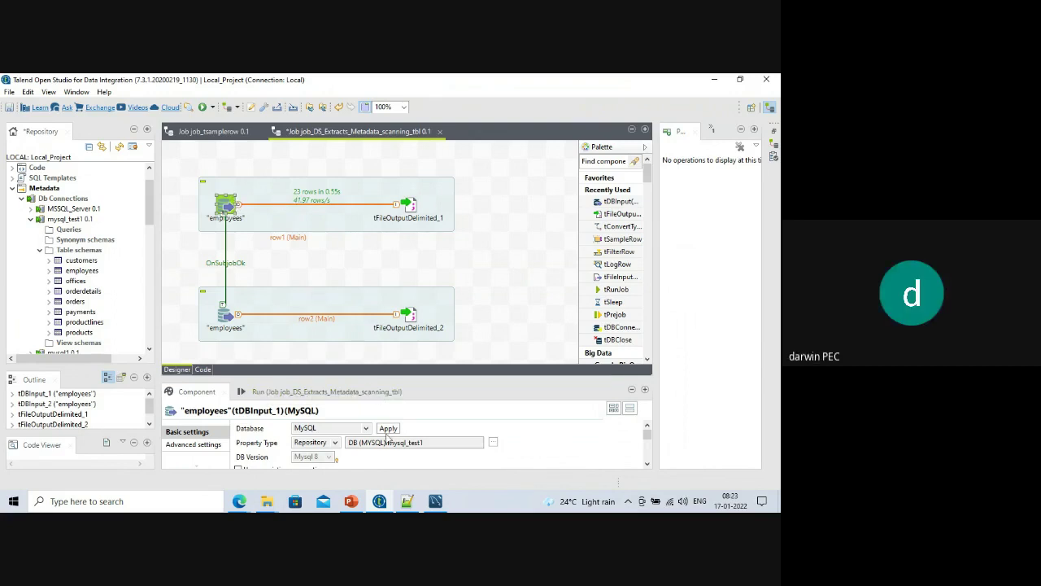
Clear the Run tab's previous log and run the chained two-subjob job.
left_click(293, 392)
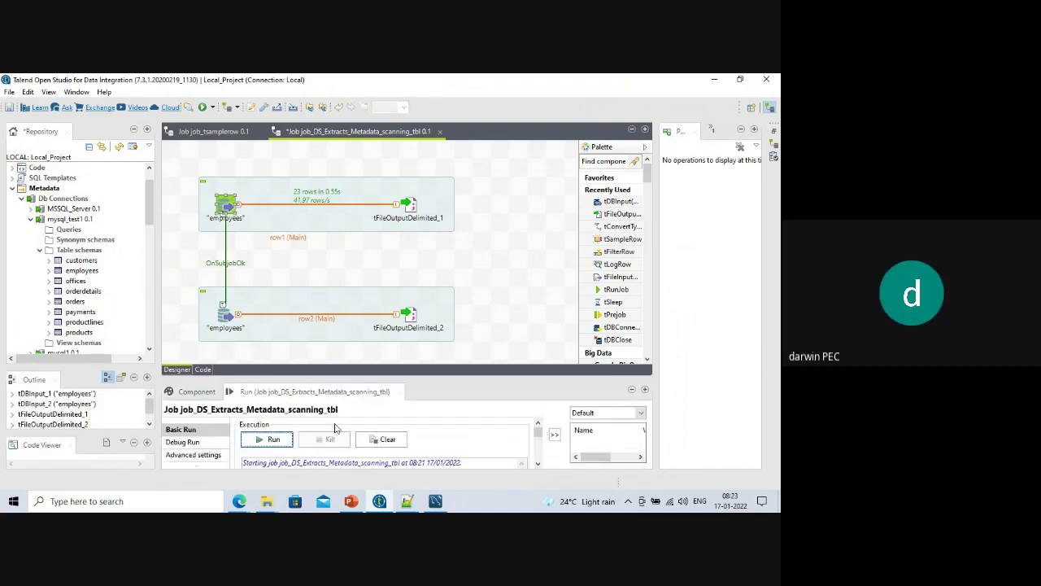
left_click(382, 440)
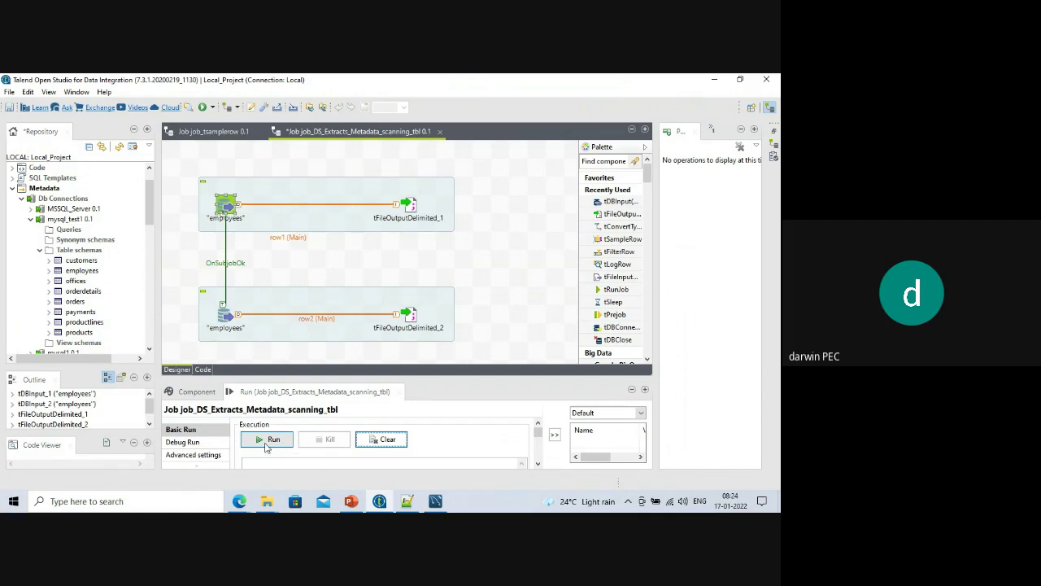
left_click(267, 445)
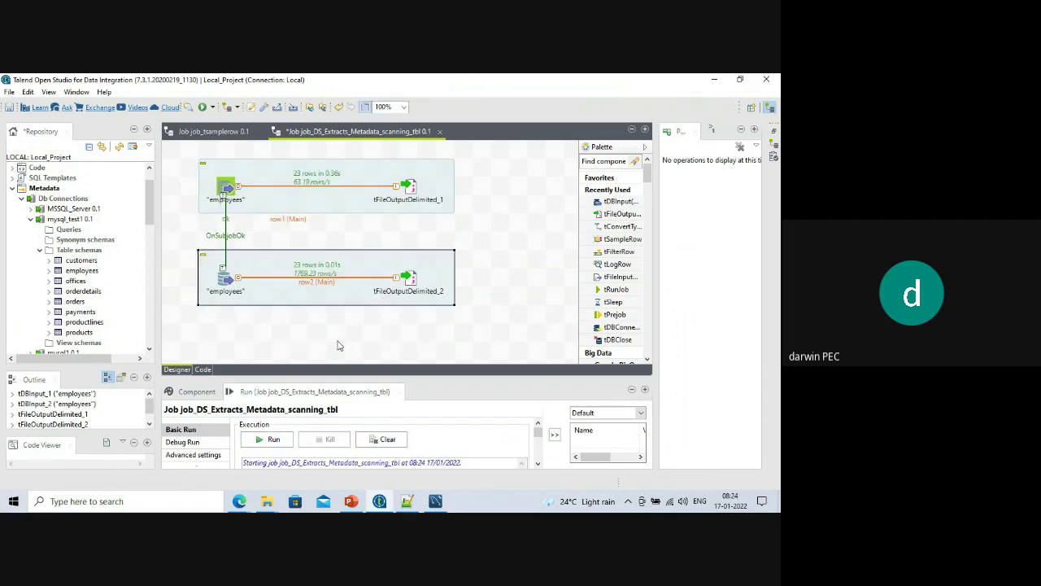
left_click_drag(319, 378, 318, 349)
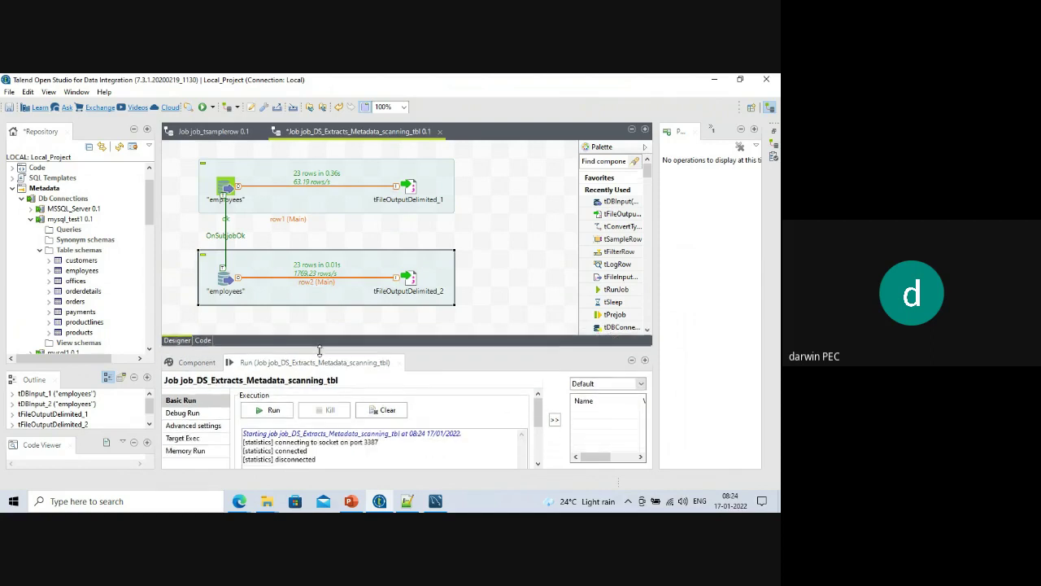
Clear and rerun the job repeatedly until both subjobs each export 23 rows.
left_click(382, 410)
left_click(273, 409)
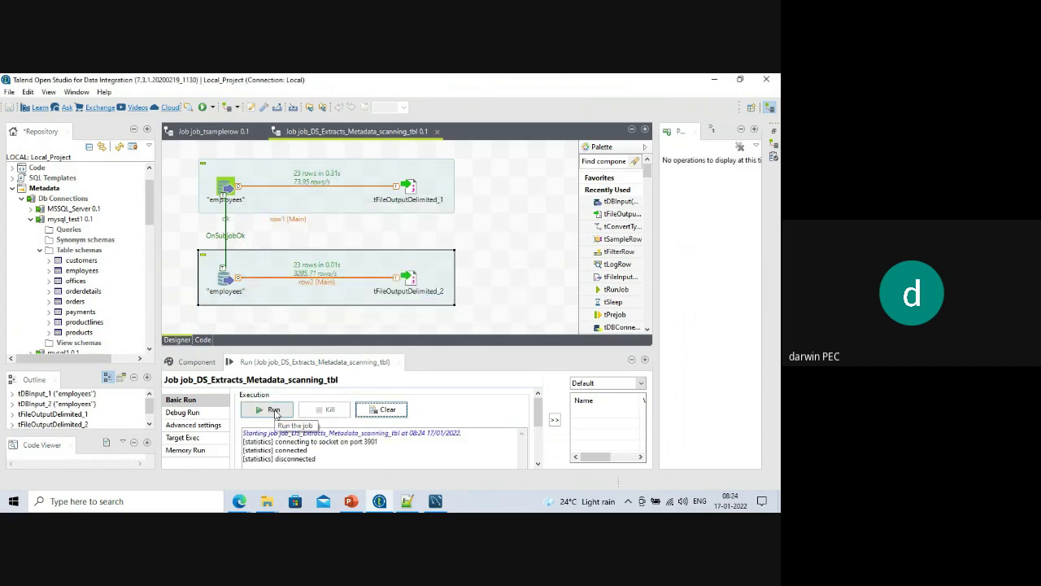
left_click(382, 409)
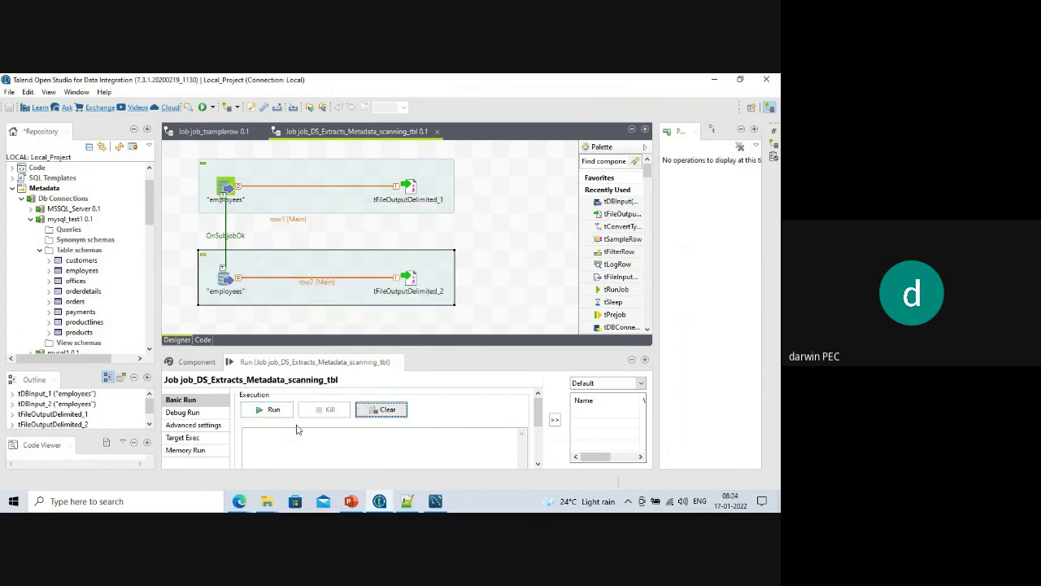
left_click(273, 410)
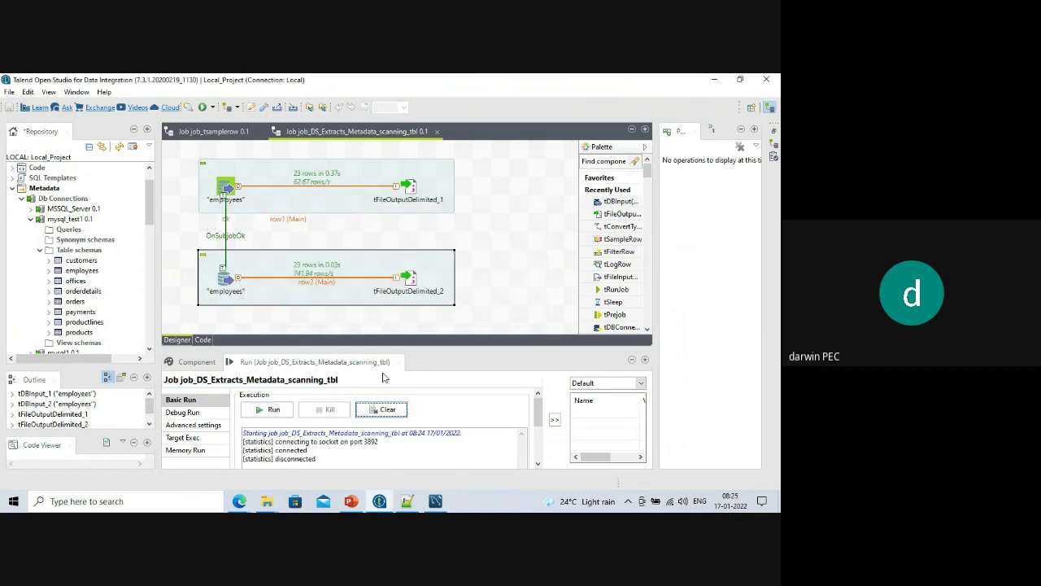
left_click(387, 412)
left_click(288, 414)
left_click(381, 409)
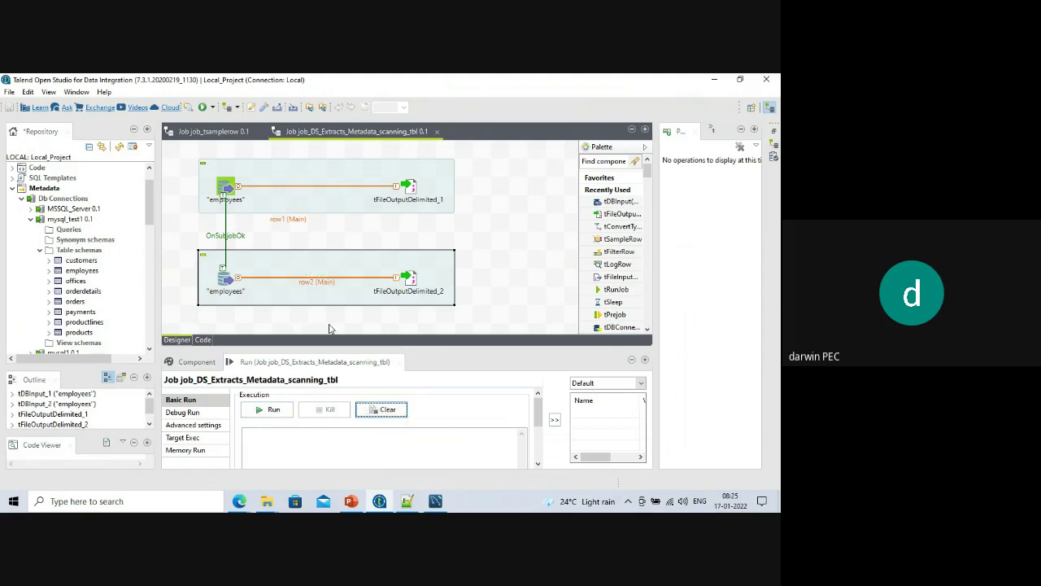
left_click(273, 413)
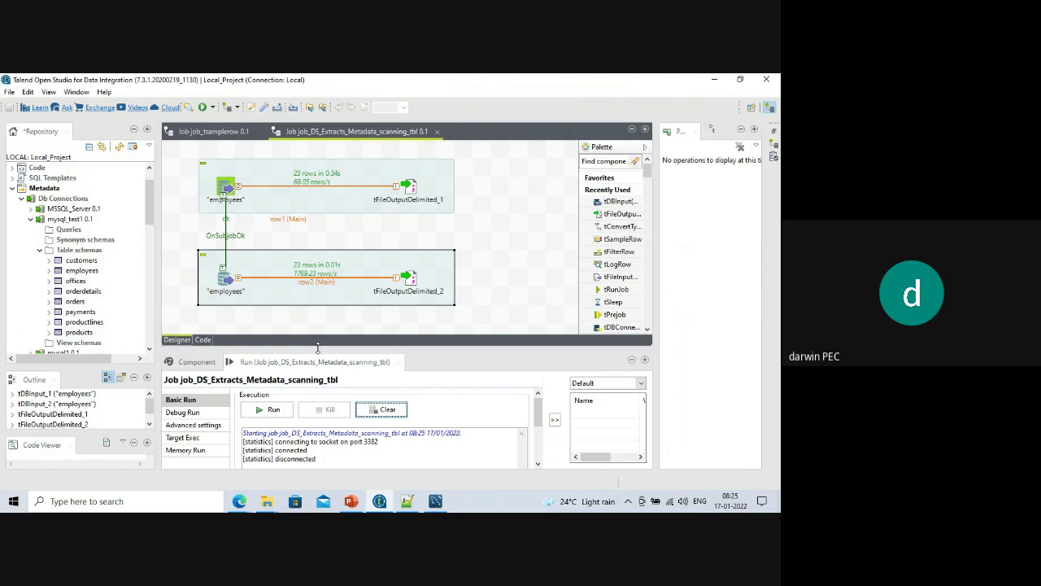
left_click_drag(316, 350, 316, 372)
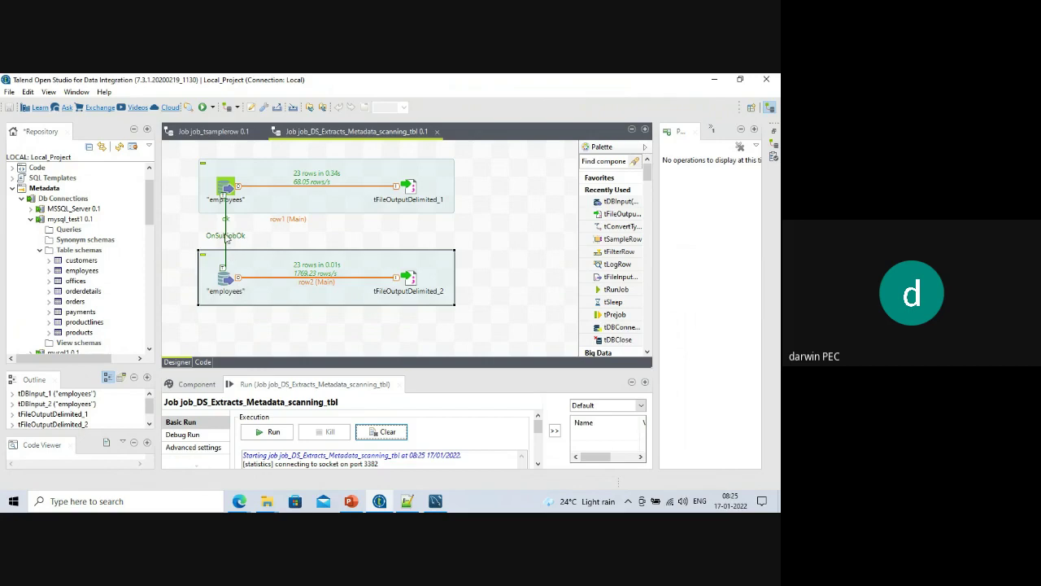
Change tDBInput_1's table name to employees88 and save the job.
double_click(228, 188)
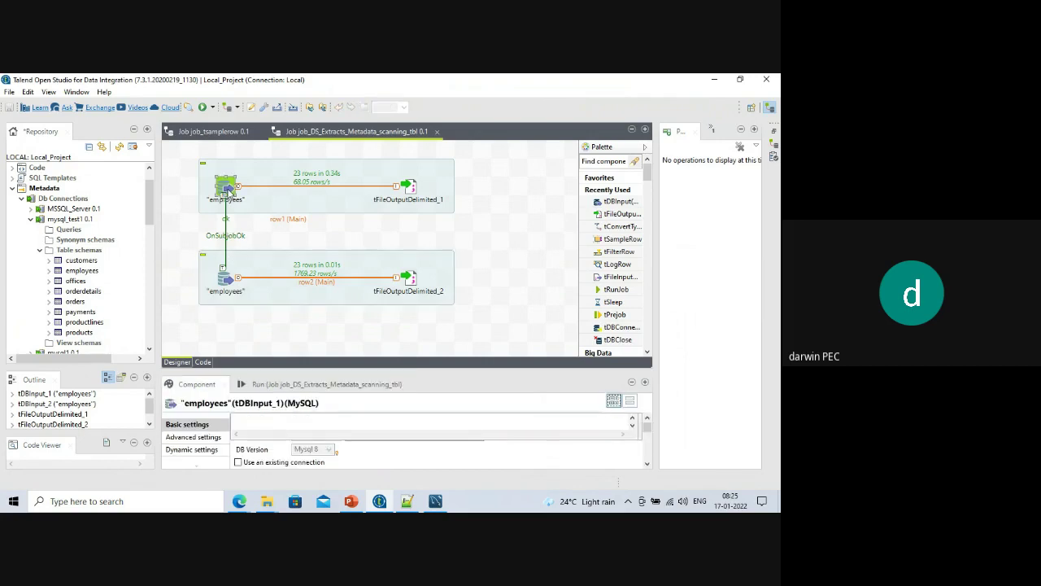
left_click_drag(336, 372, 322, 211)
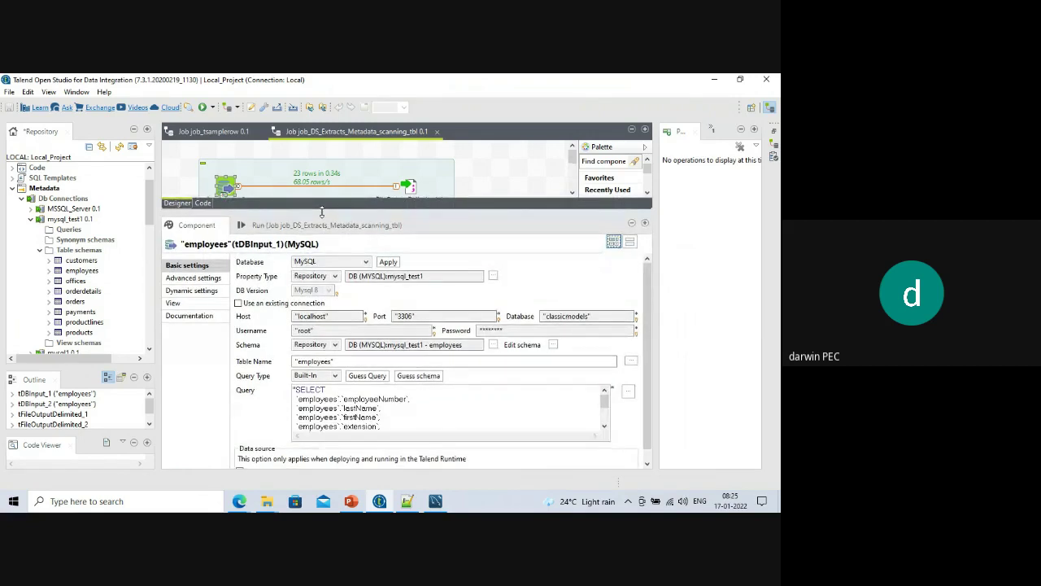
left_click(331, 361)
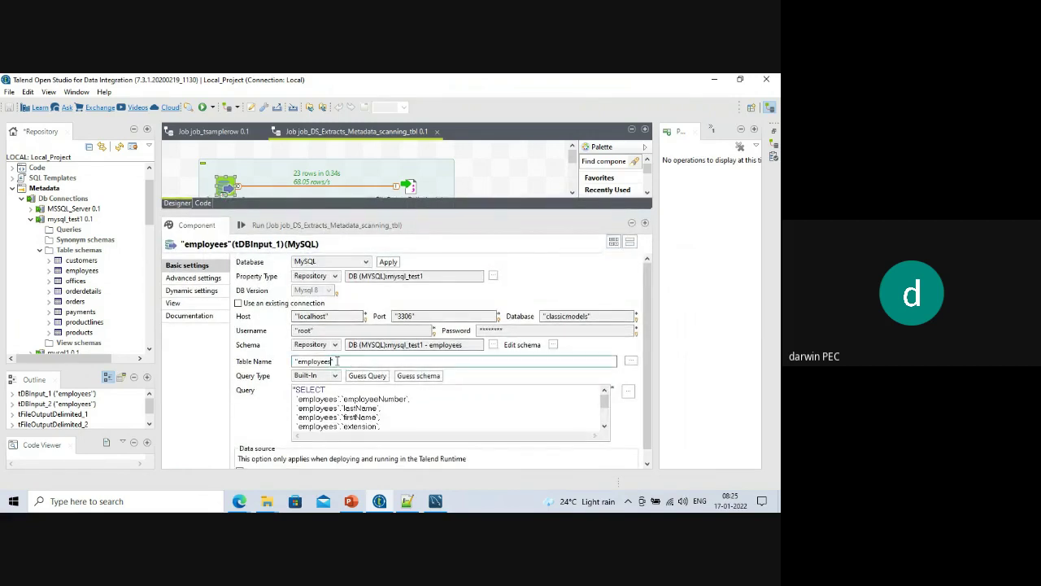
type("88")
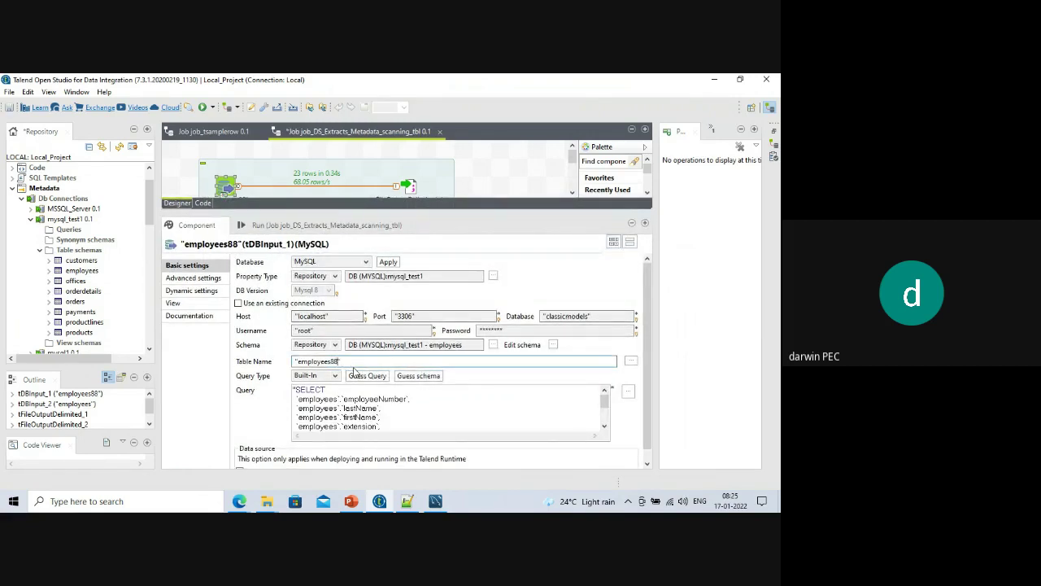
left_click_drag(323, 211, 336, 327)
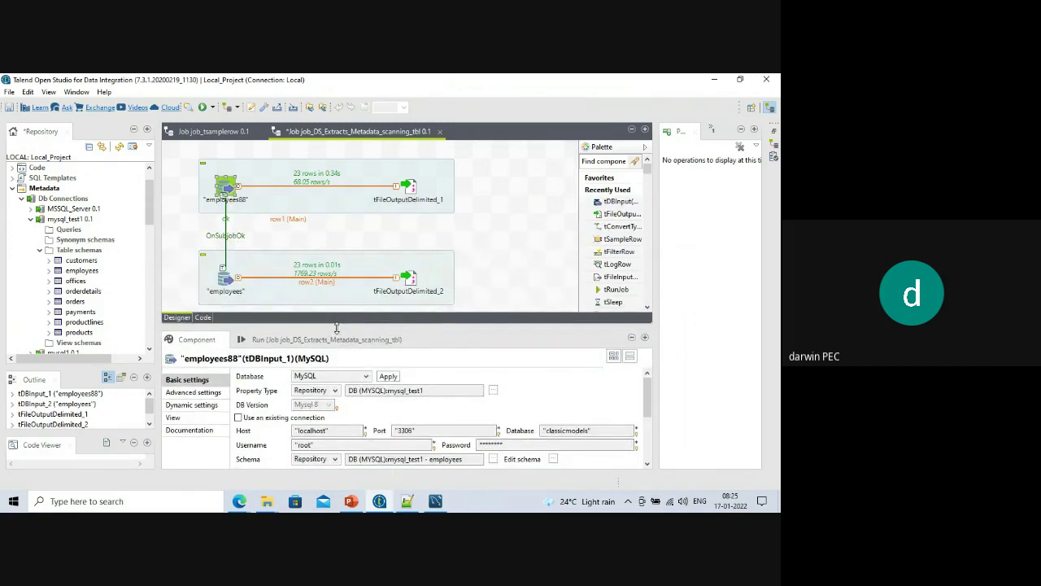
key("ctrl+s")
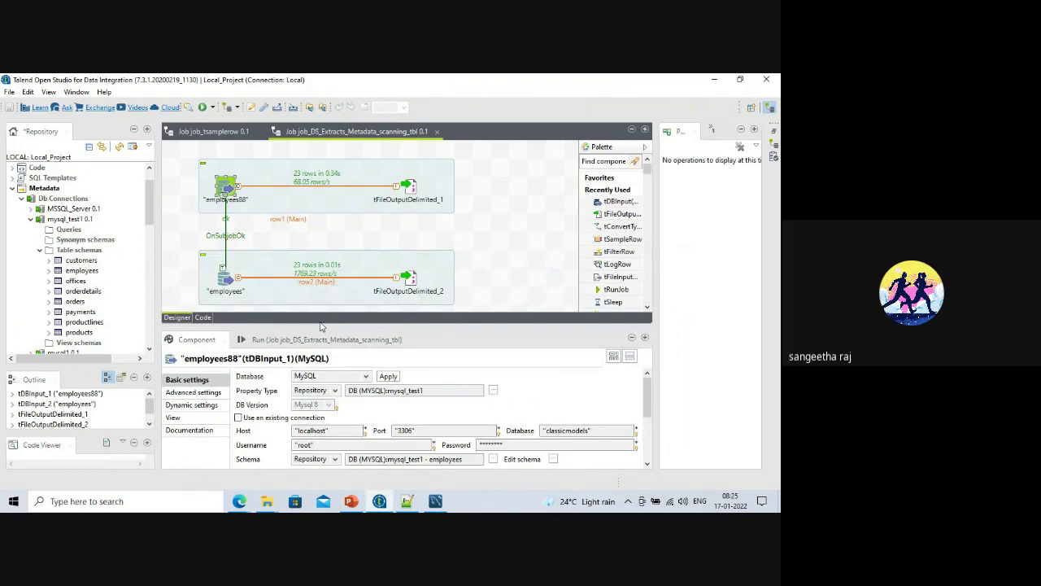
Clear the console, run the job against employees88, and reopen tDBInput_1's settings.
left_click_drag(319, 328, 320, 279)
left_click(313, 290)
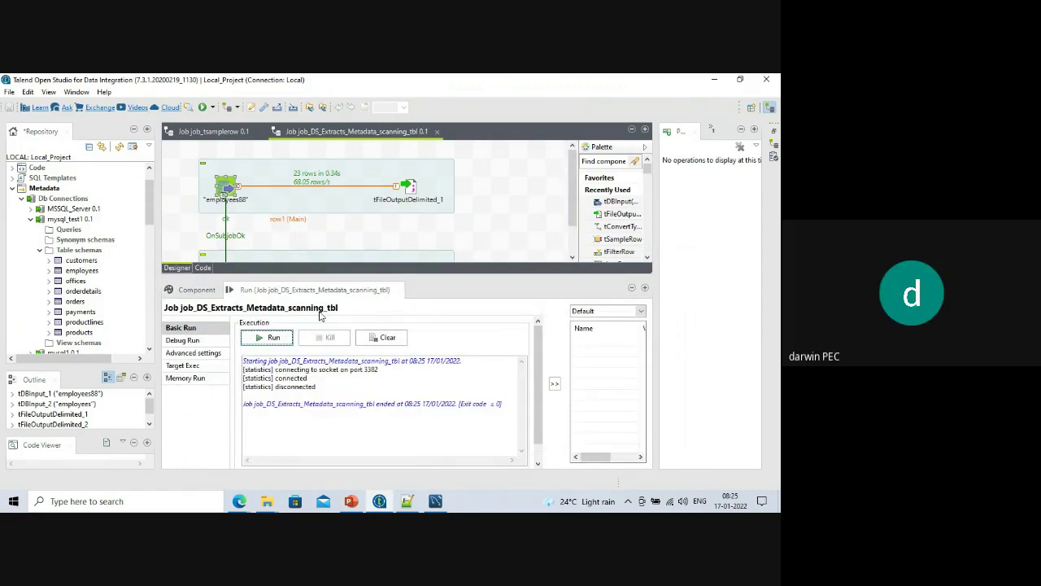
left_click(371, 340)
left_click(274, 338)
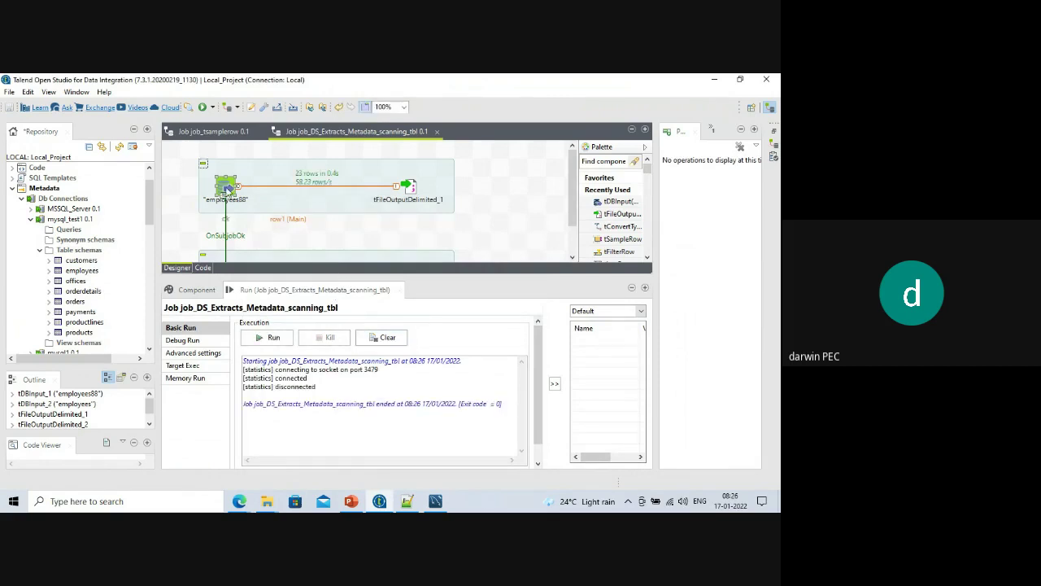
left_click(228, 188)
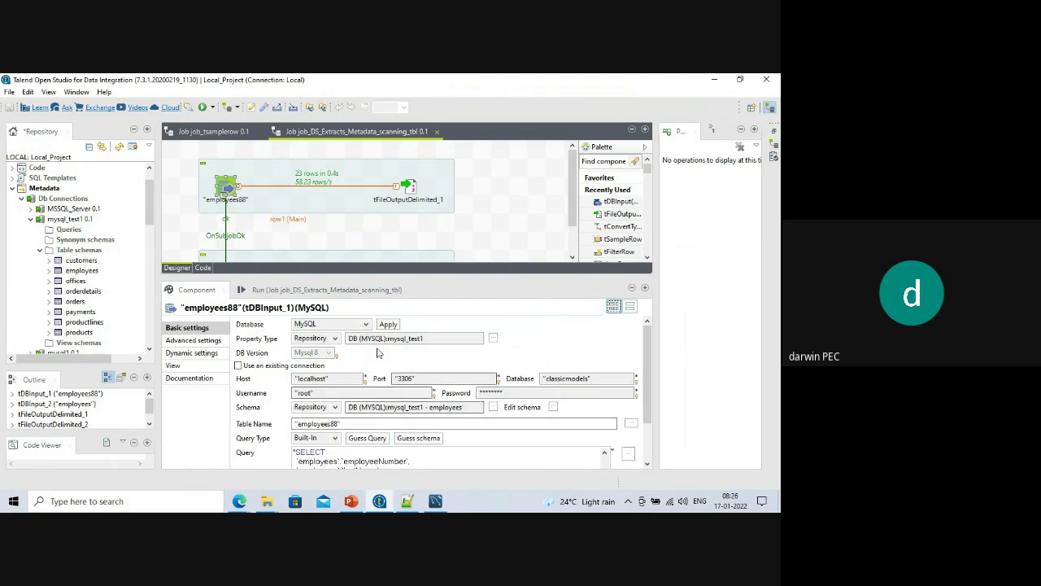
left_click_drag(386, 275, 386, 183)
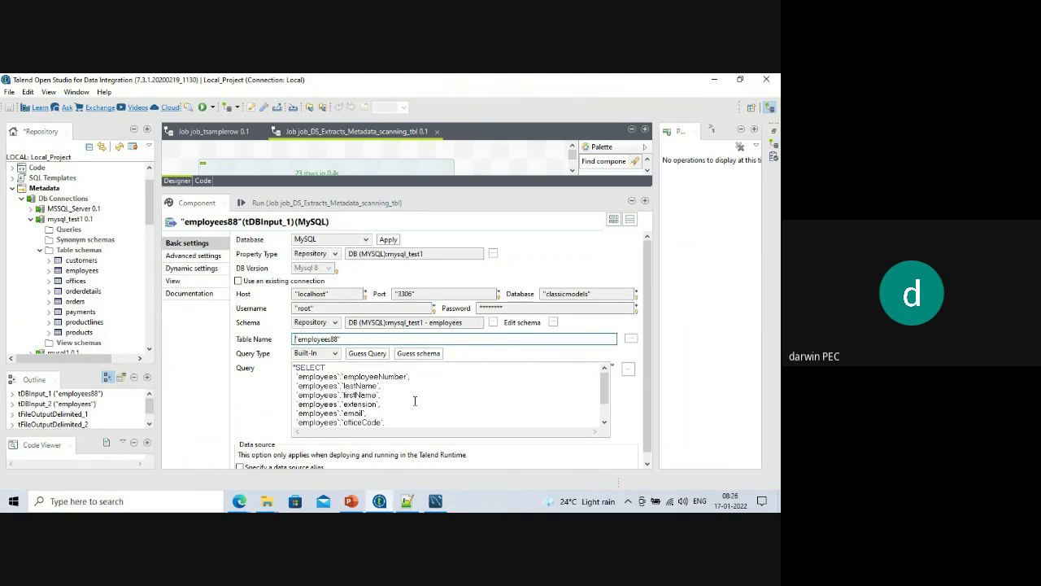
Guess and propagate the employees88 schema, then regenerate its query.
left_click(418, 353)
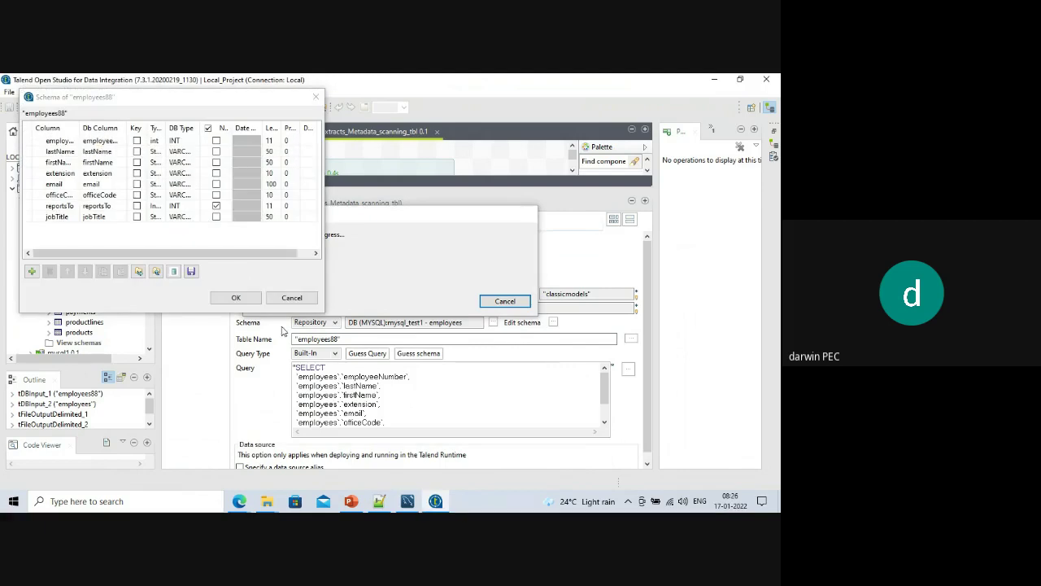
left_click(246, 299)
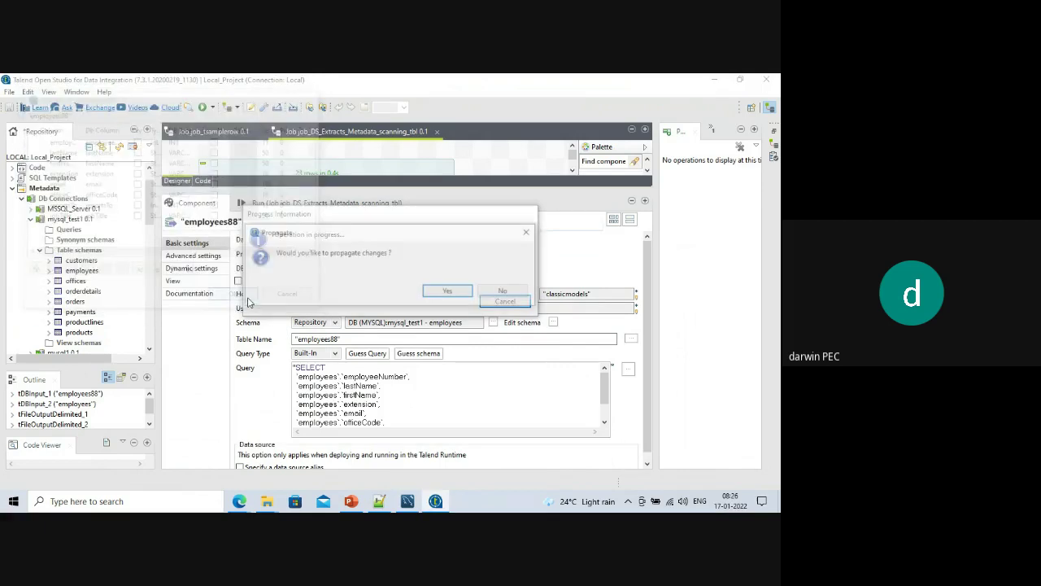
left_click(432, 295)
left_click(367, 353)
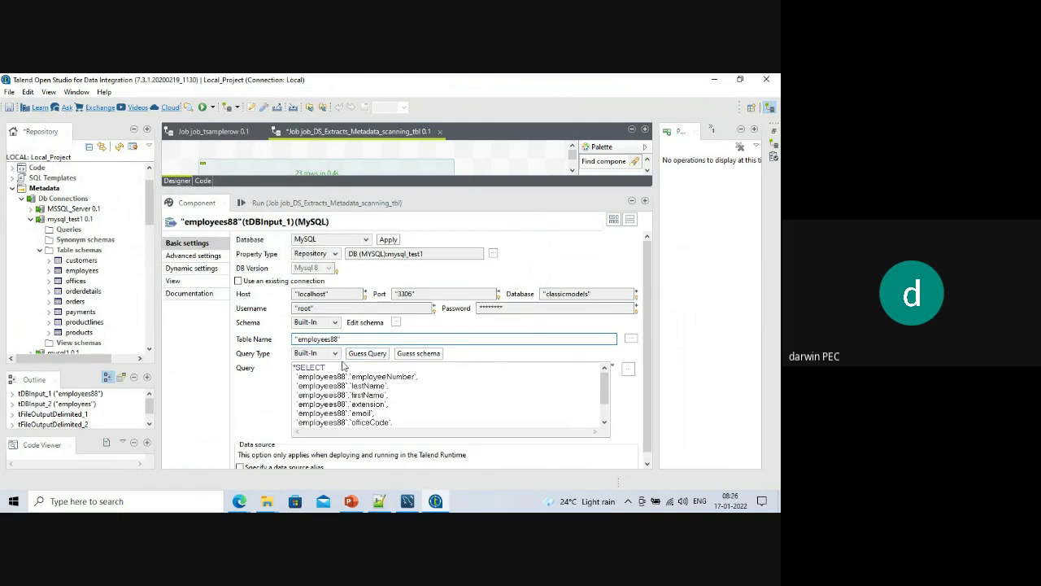
left_click_drag(338, 376, 345, 377)
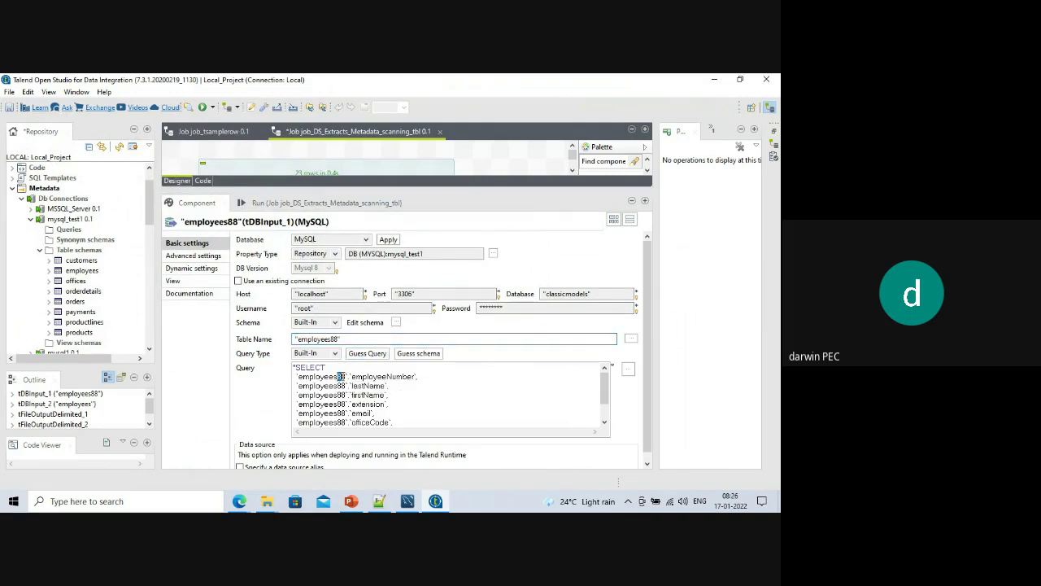
Clear and run the job, which fails with SQLException errors on employees88.
left_click(324, 205)
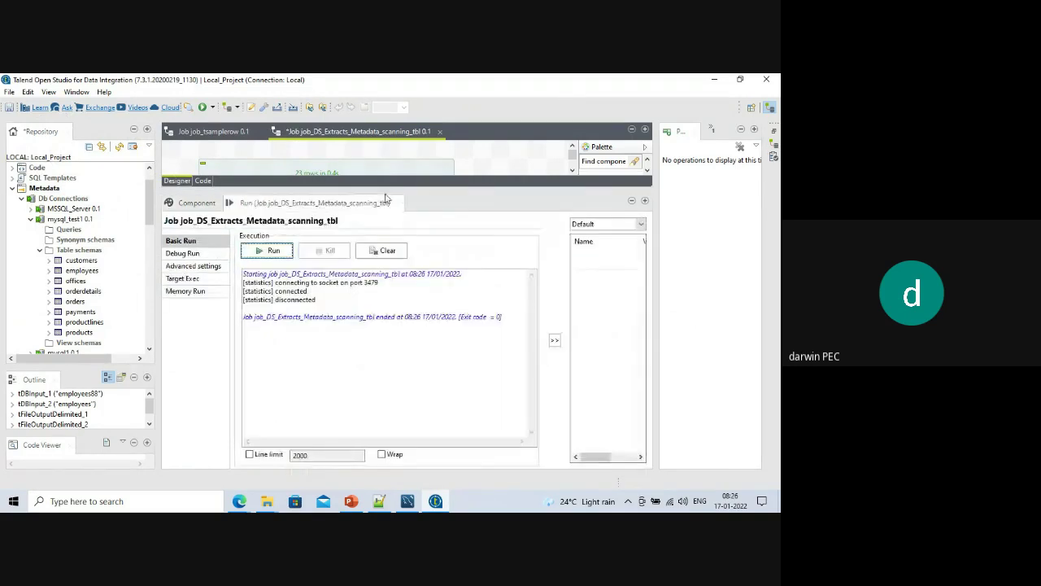
left_click_drag(413, 192, 414, 325)
left_click(380, 385)
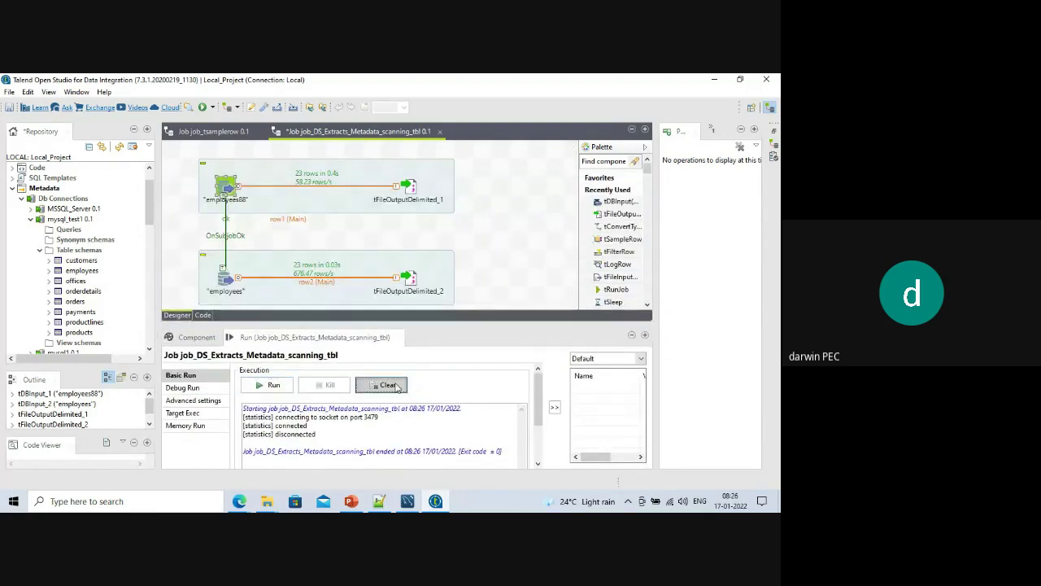
left_click(268, 387)
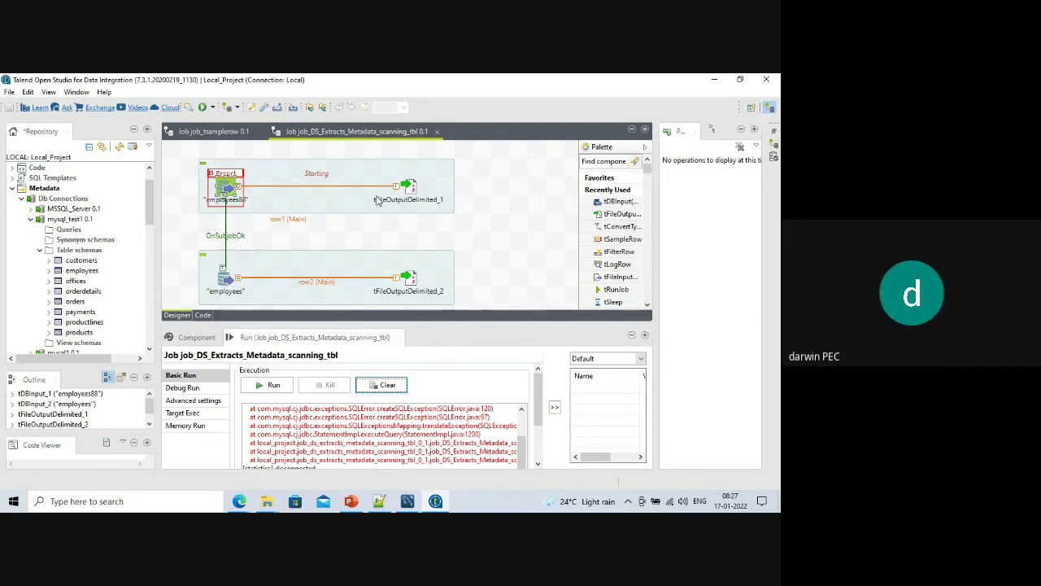
Replace the OnSubjobOk link with an OnSubjobError trigger from employees88 and rerun the job.
left_click(224, 235)
key("Delete")
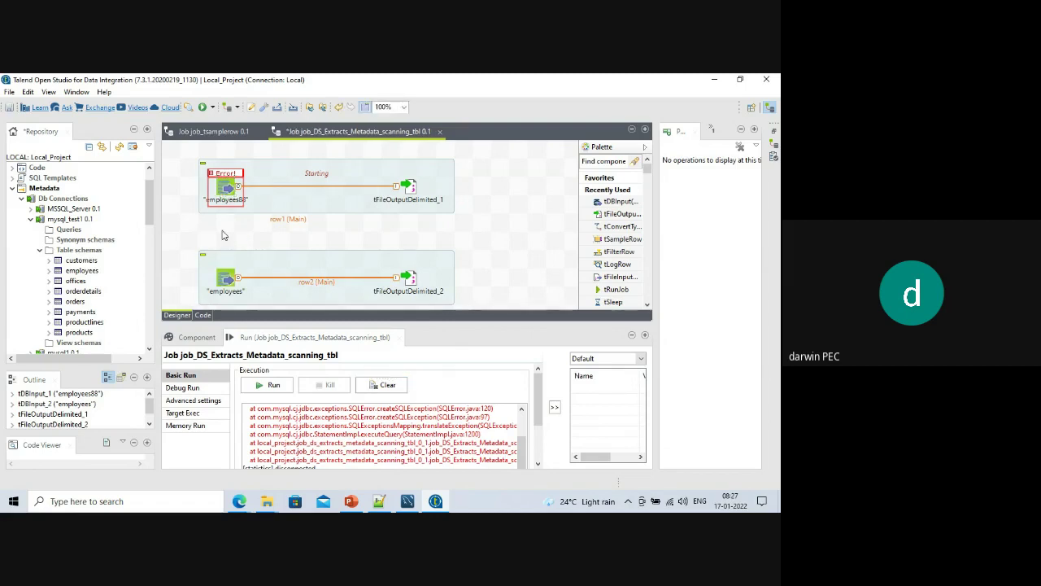
right_click(220, 192)
mouse_move(269, 214)
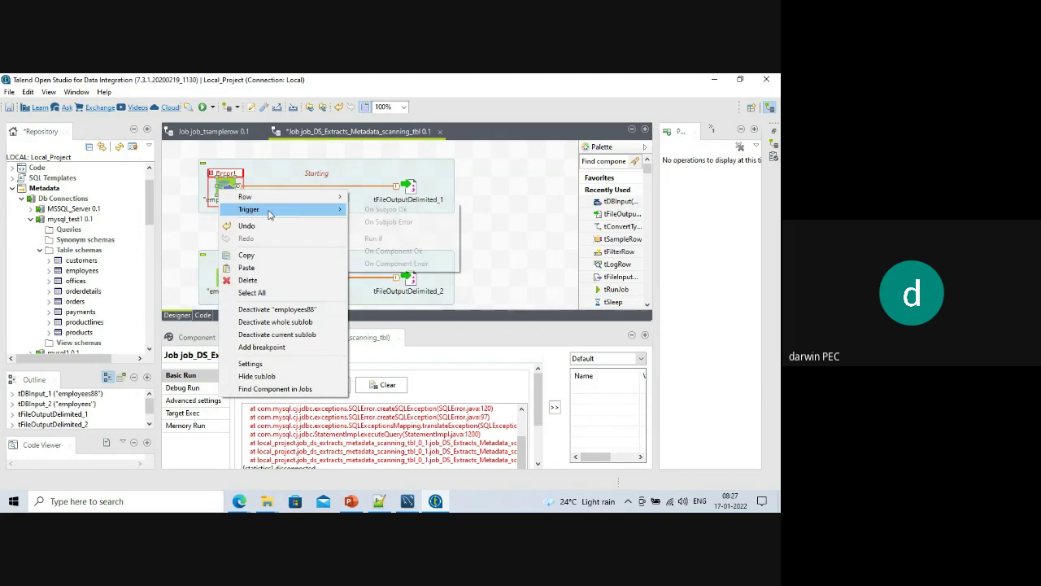
left_click(389, 222)
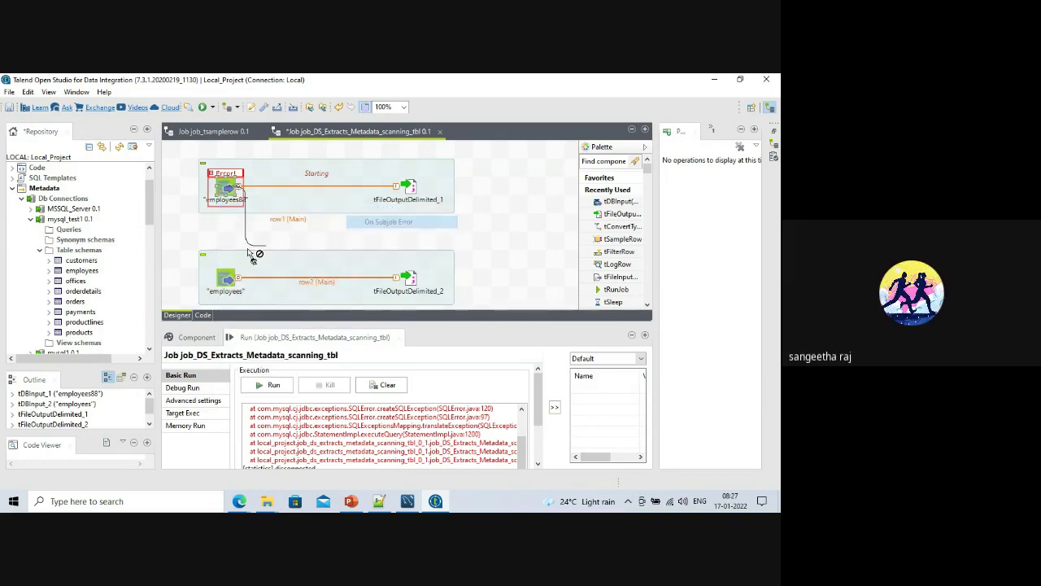
left_click(226, 279)
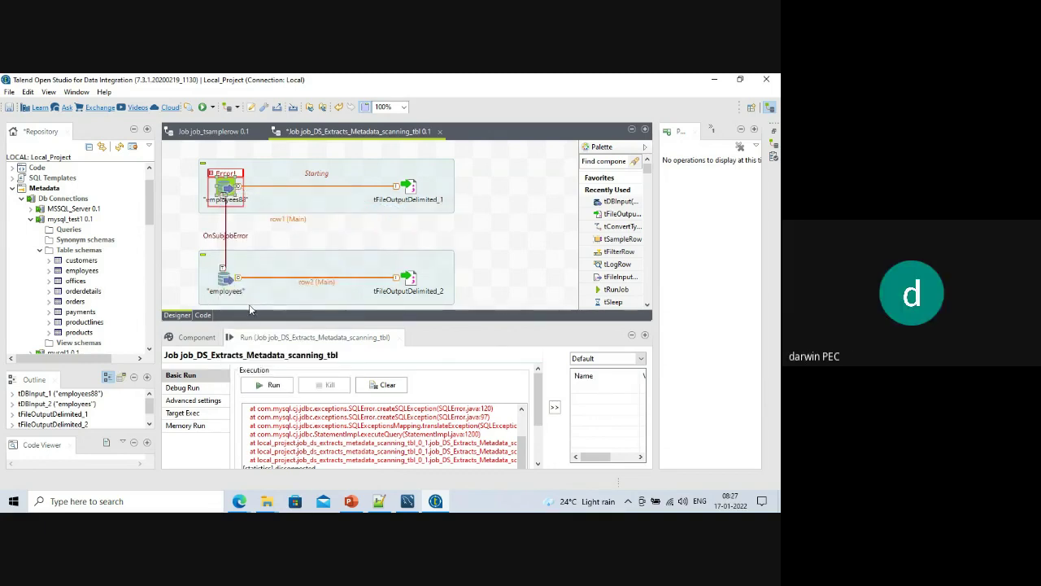
left_click(381, 388)
left_click(285, 392)
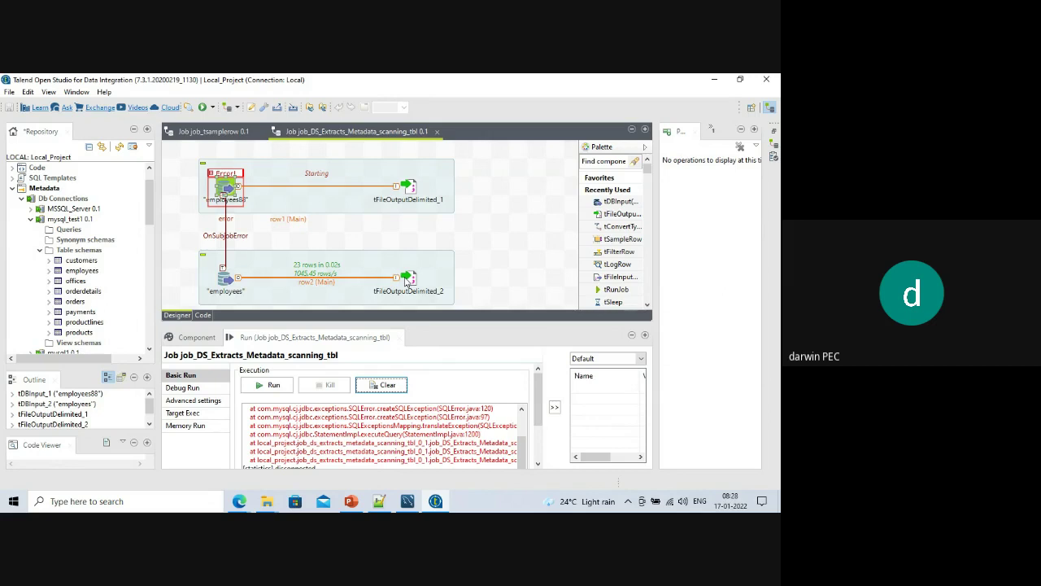
Stop the Google Meet meeting recording.
mouse_move(239, 501)
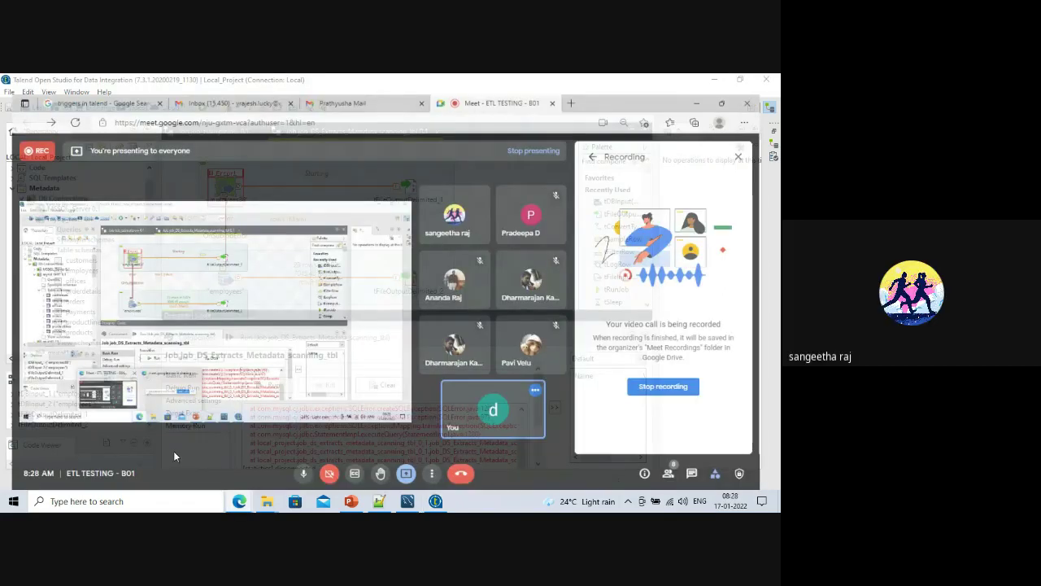
left_click(173, 450)
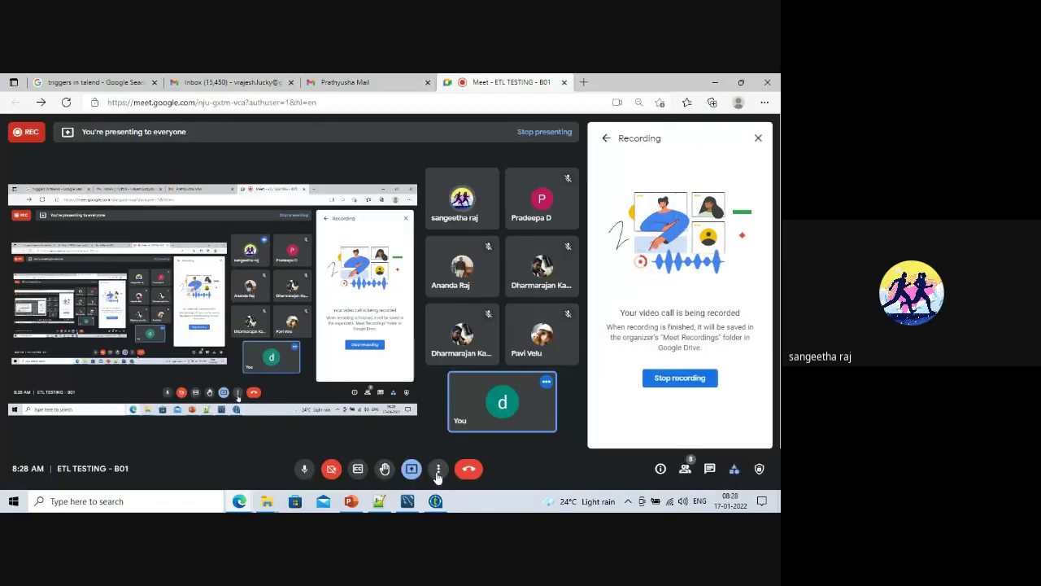
left_click(438, 470)
left_click(668, 383)
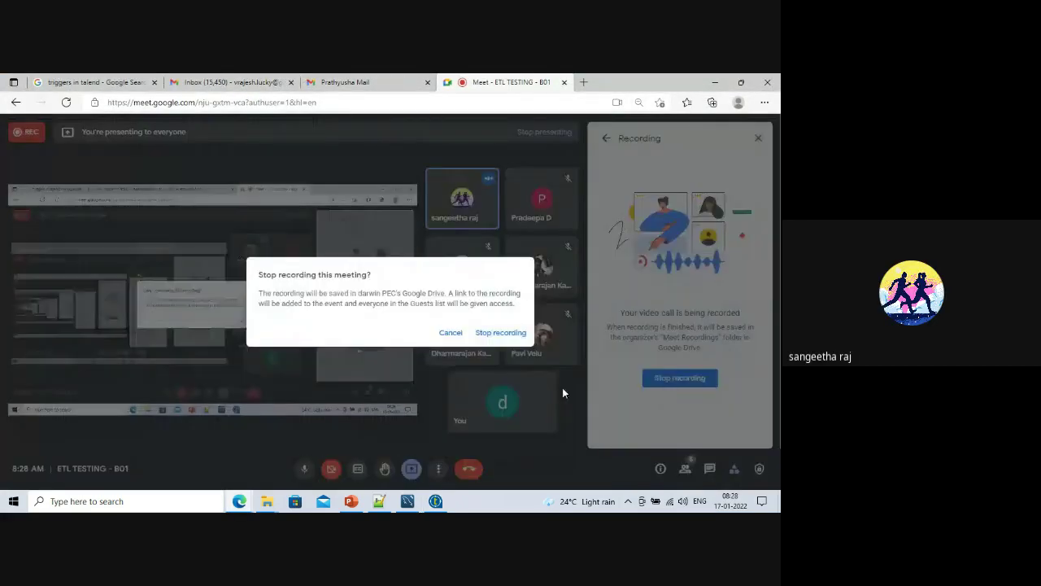